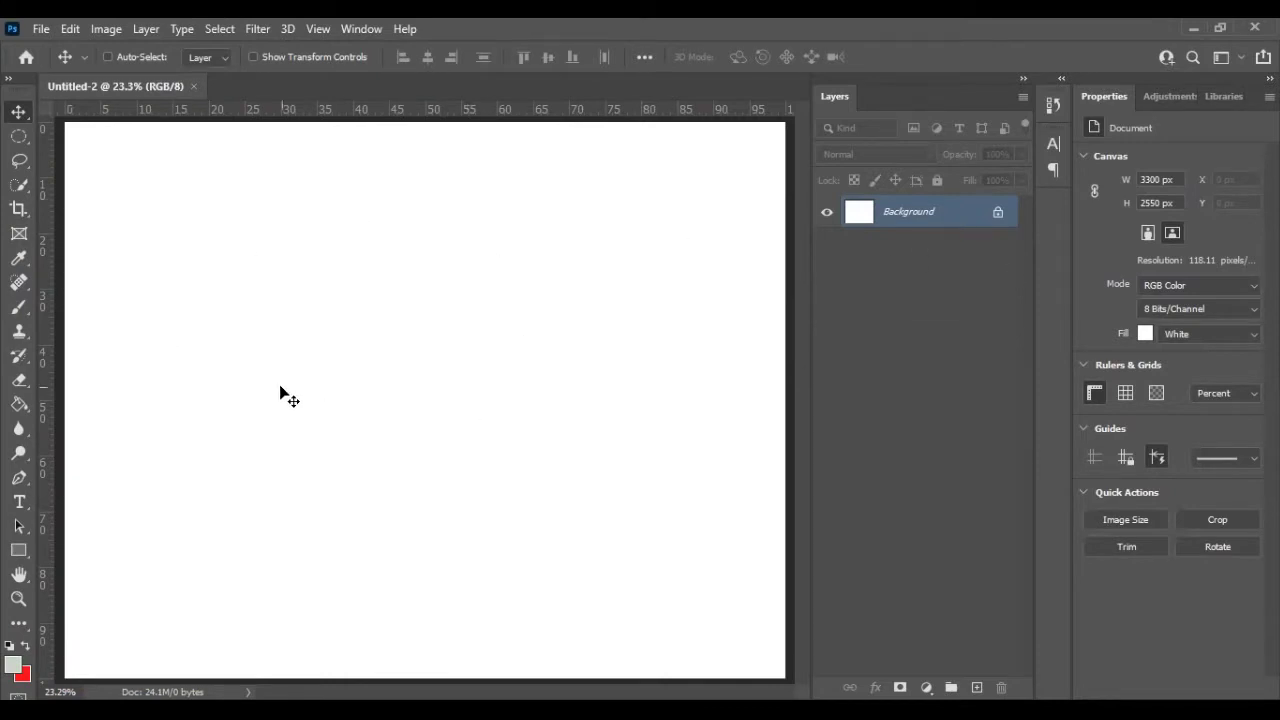
Step: Add the text '3300 PX X 2550 PX' and move it to the canvas centre
{"action": "left_click", "coordinate": [24, 502]}
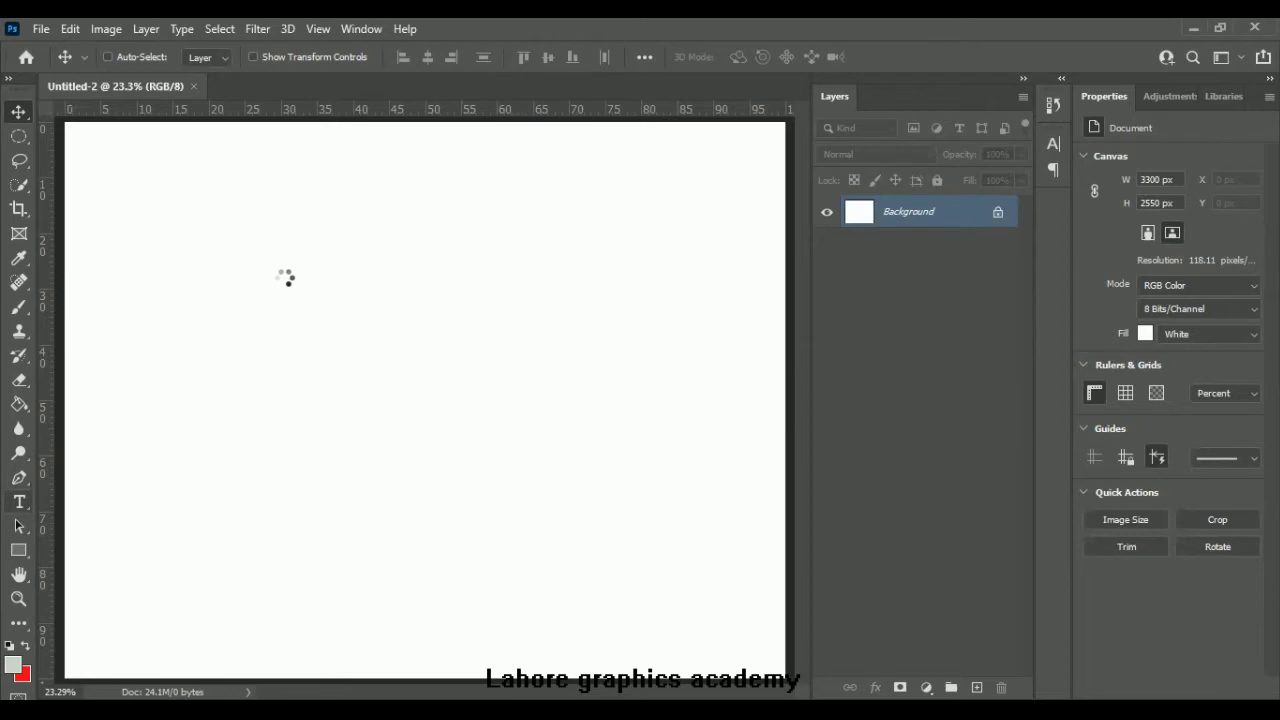
{"action": "left_click", "coordinate": [286, 278]}
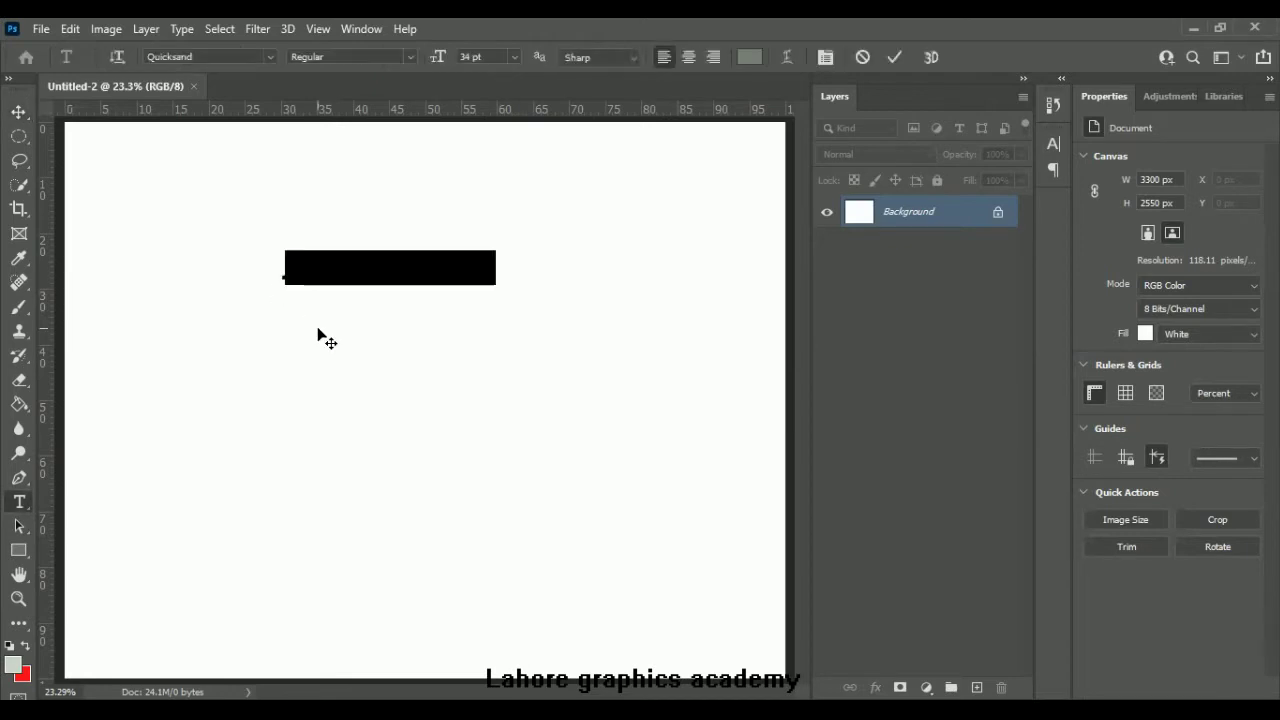
{"action": "type", "text": "3300 PX X 2550 PX"}
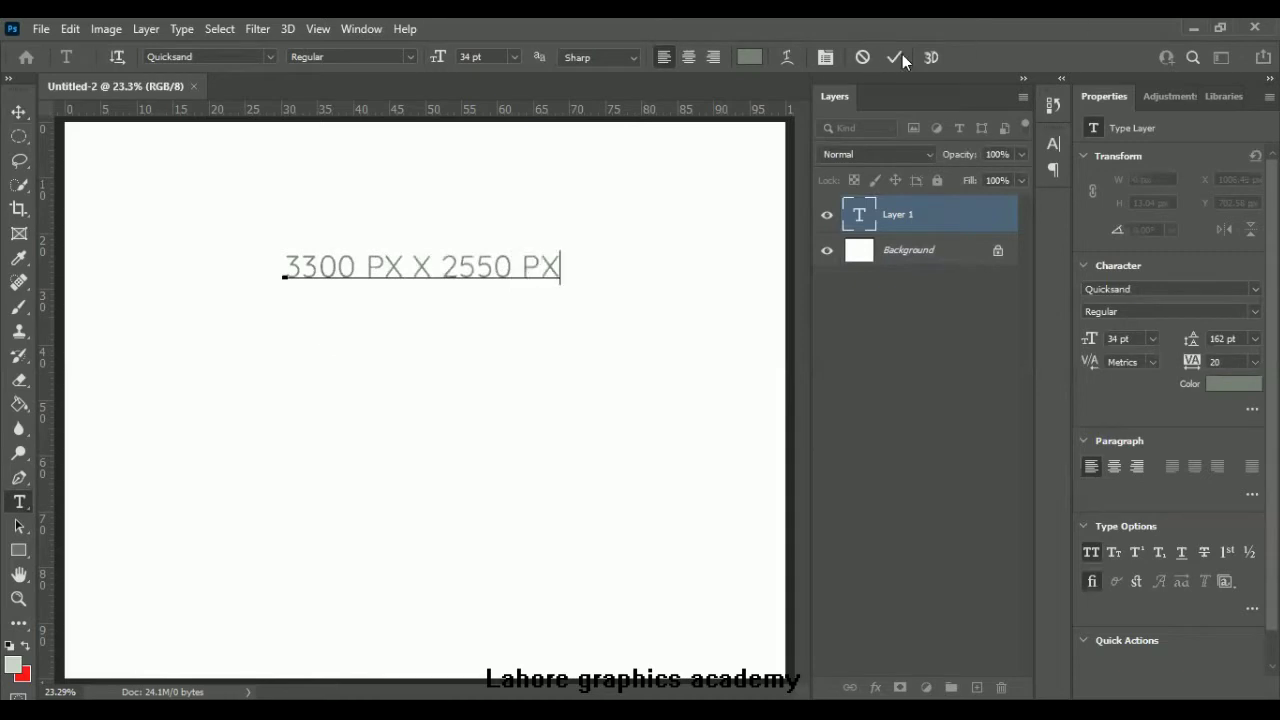
{"action": "left_click", "coordinate": [894, 57]}
{"action": "key", "text": "v"}
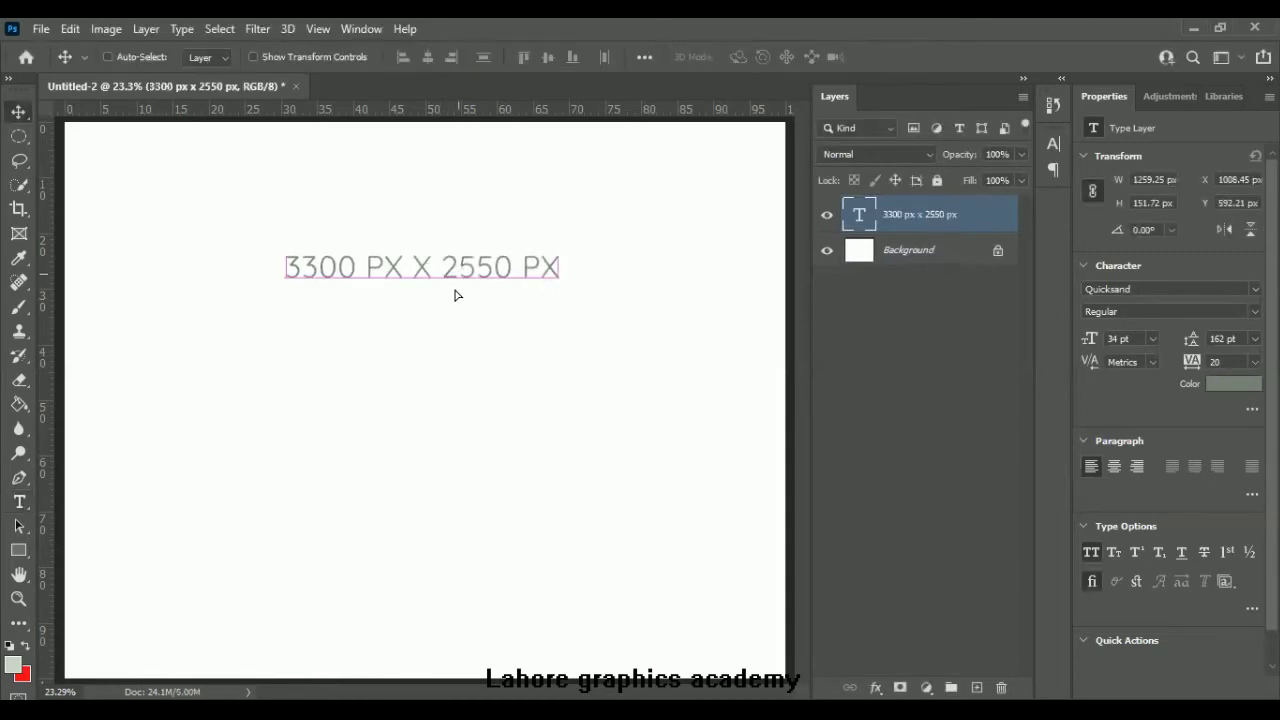
{"action": "left_click_drag", "start_coordinate": [455, 405], "coordinate": [455, 539]}
{"action": "left_click", "coordinate": [926, 318]}
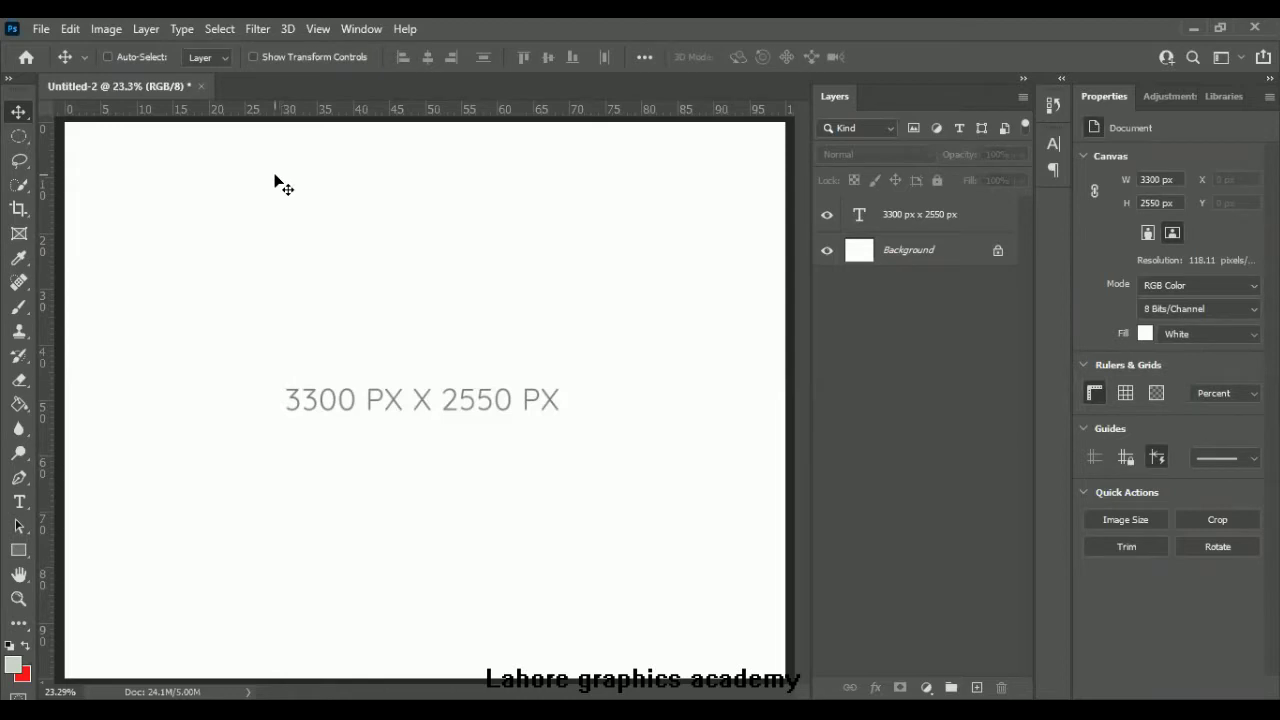
Step: Drag a vertical ruler guide onto the canvas, then remove it again
{"action": "left_click_drag", "start_coordinate": [62, 380], "coordinate": [425, 367]}
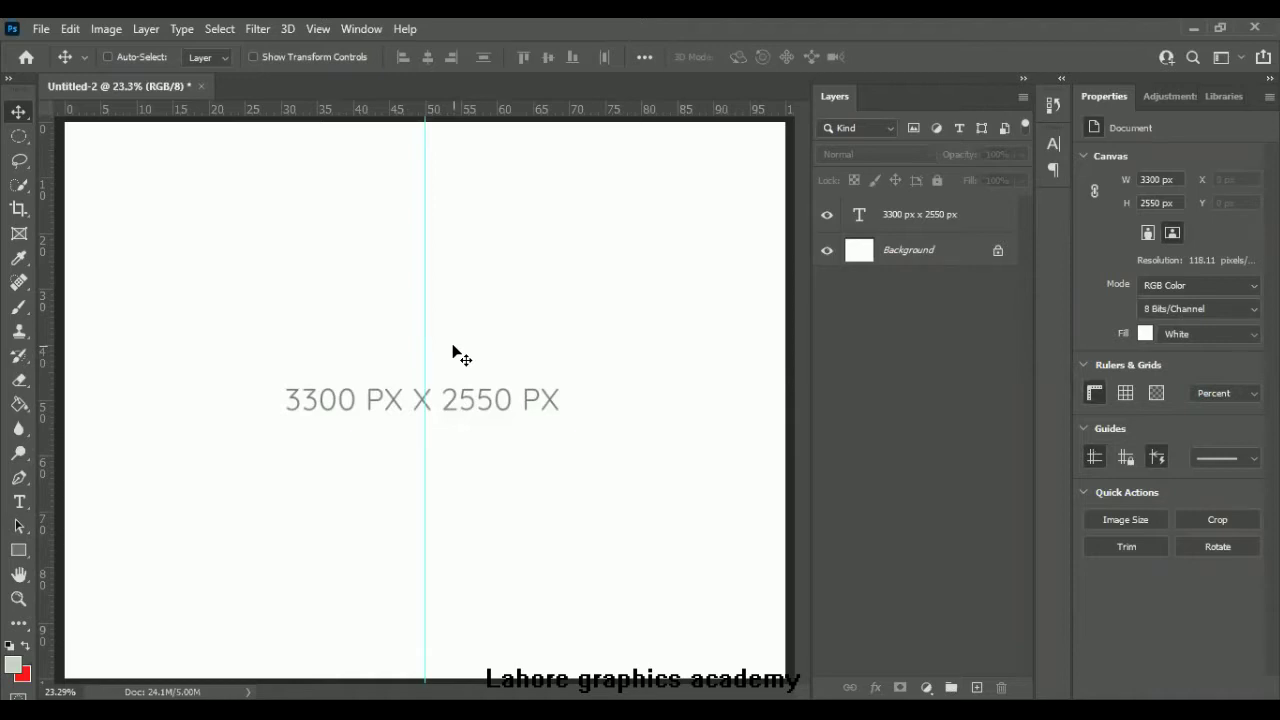
{"action": "left_click_drag", "start_coordinate": [425, 206], "coordinate": [352, 29]}
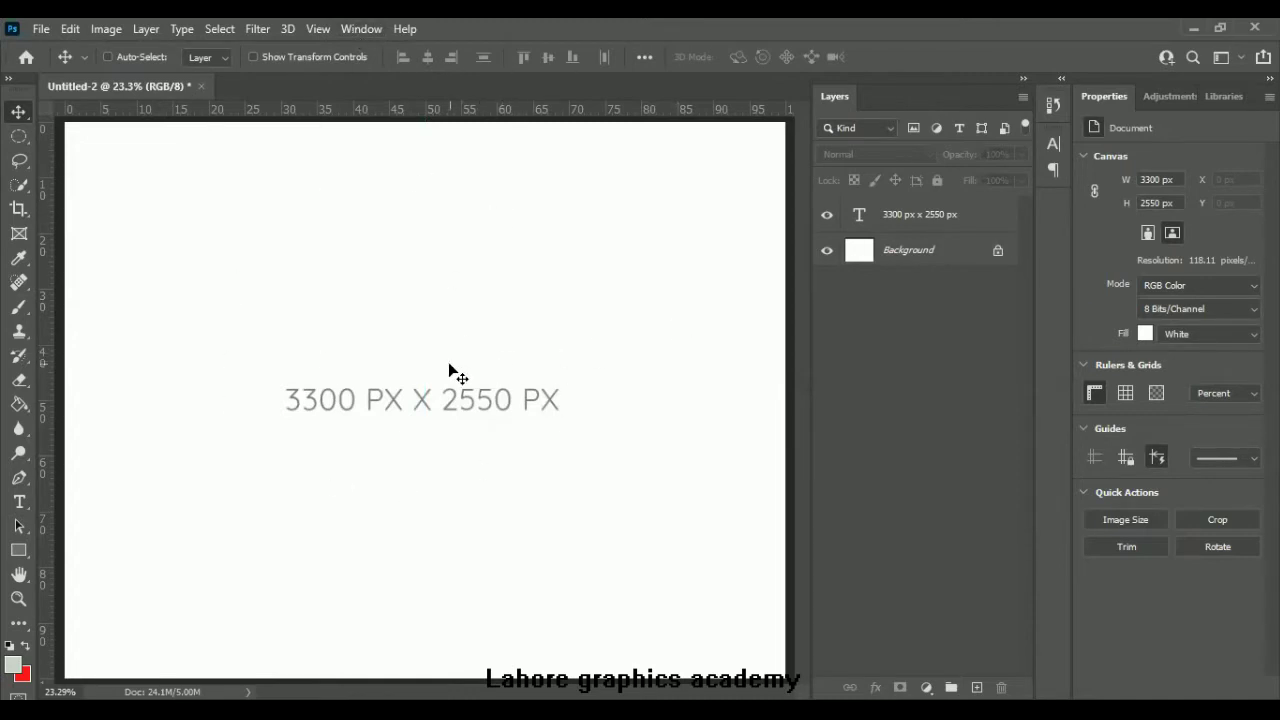
{"action": "left_click", "coordinate": [316, 29]}
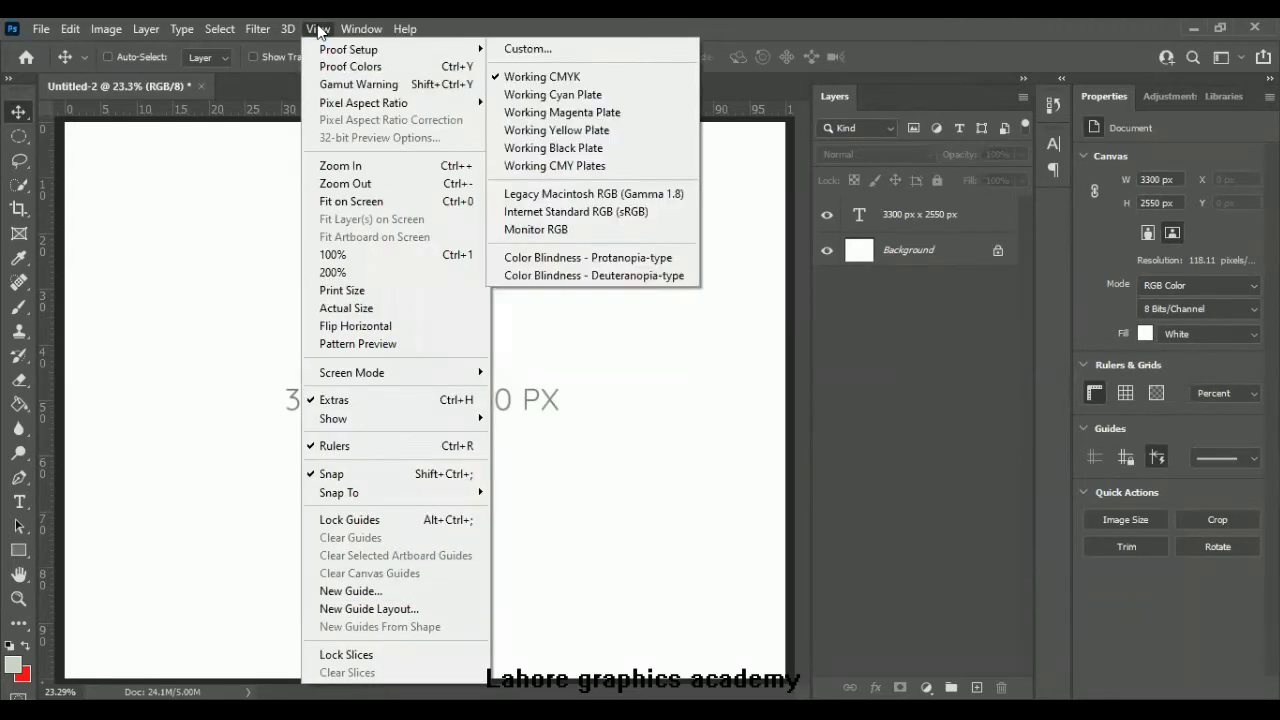
Step: Add a 3-column guide layout and create a new empty layer above the text
{"action": "left_click", "coordinate": [443, 610]}
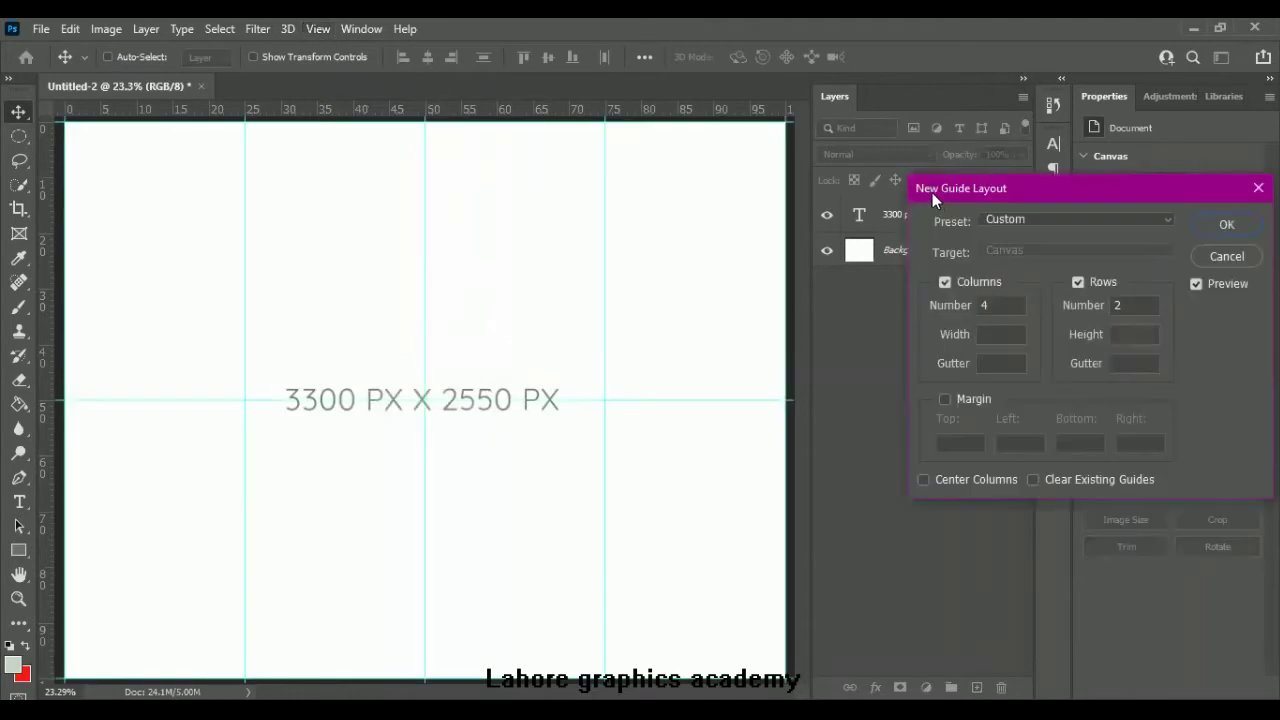
{"action": "left_click_drag", "start_coordinate": [932, 192], "coordinate": [658, 206]}
{"action": "double_click", "coordinate": [725, 318]}
{"action": "type", "text": "3"}
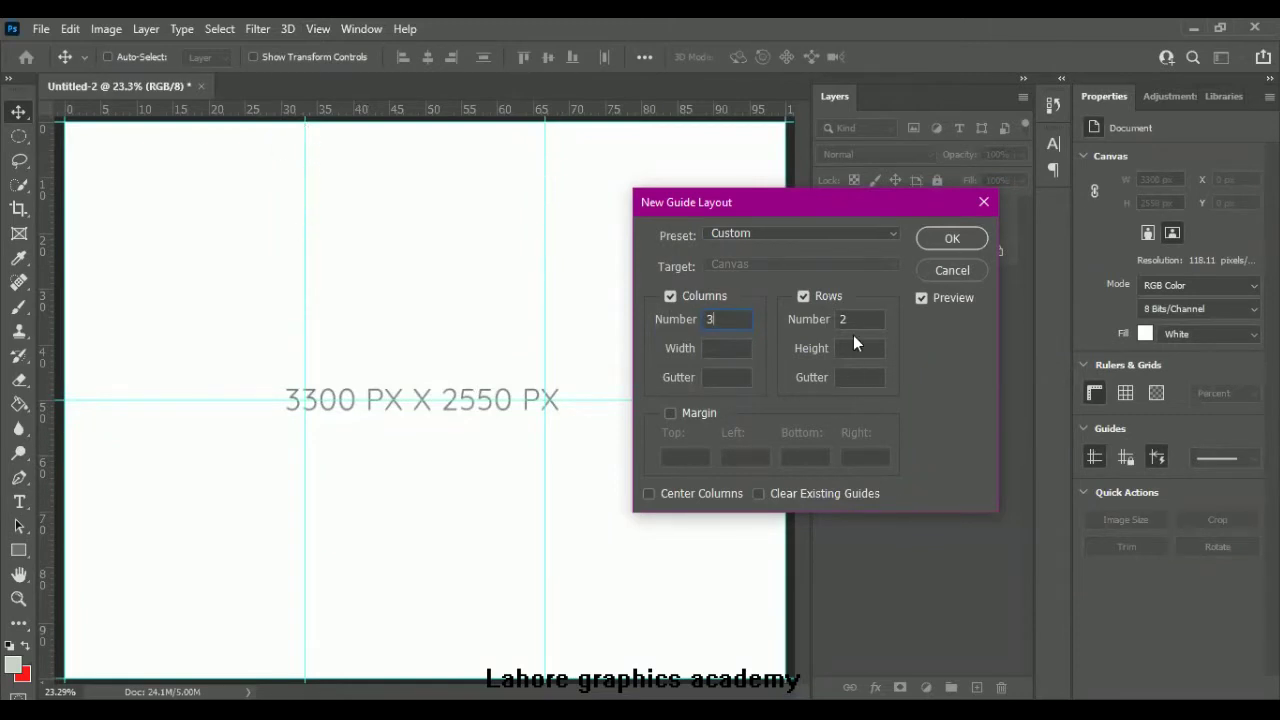
{"action": "left_click", "coordinate": [952, 238]}
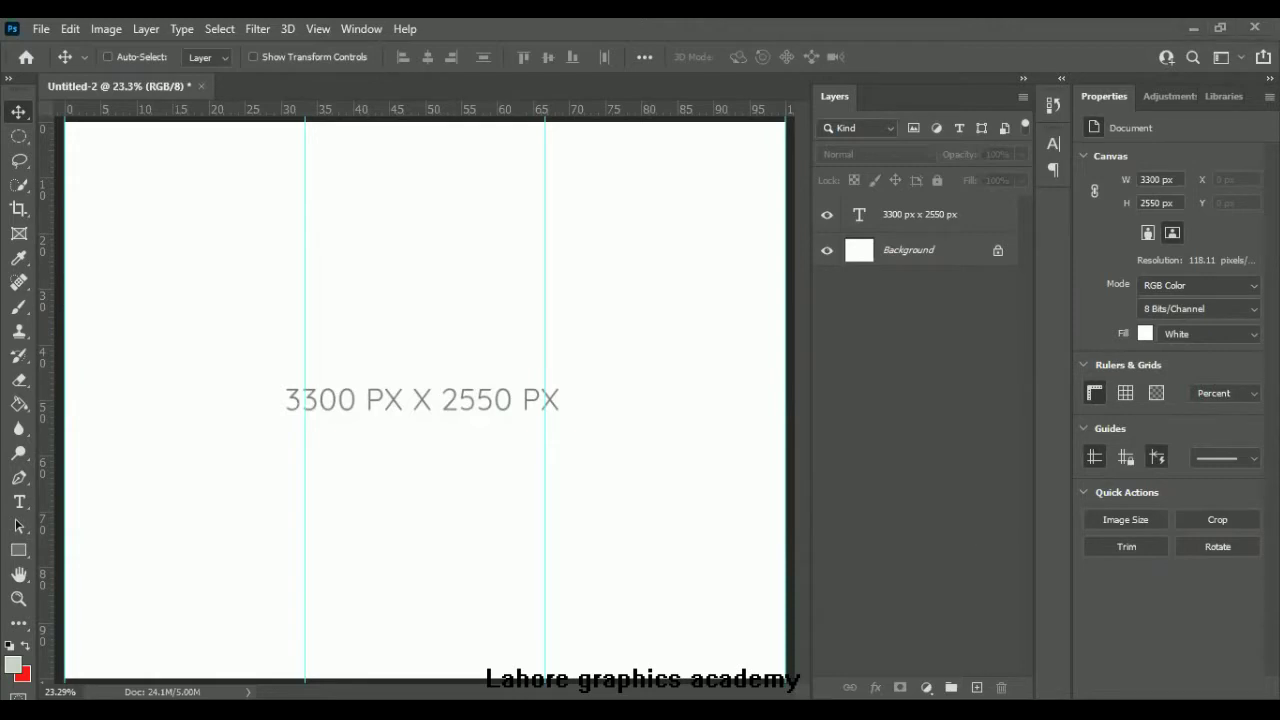
{"action": "key", "text": "ctrl+shift+alt+n"}
{"action": "double_click", "coordinate": [894, 212]}
Step: Name the layer 'Background' and cover the canvas with a taupe Solid Color fill layer
{"action": "type", "text": "Background"}
{"action": "key", "text": "Return"}
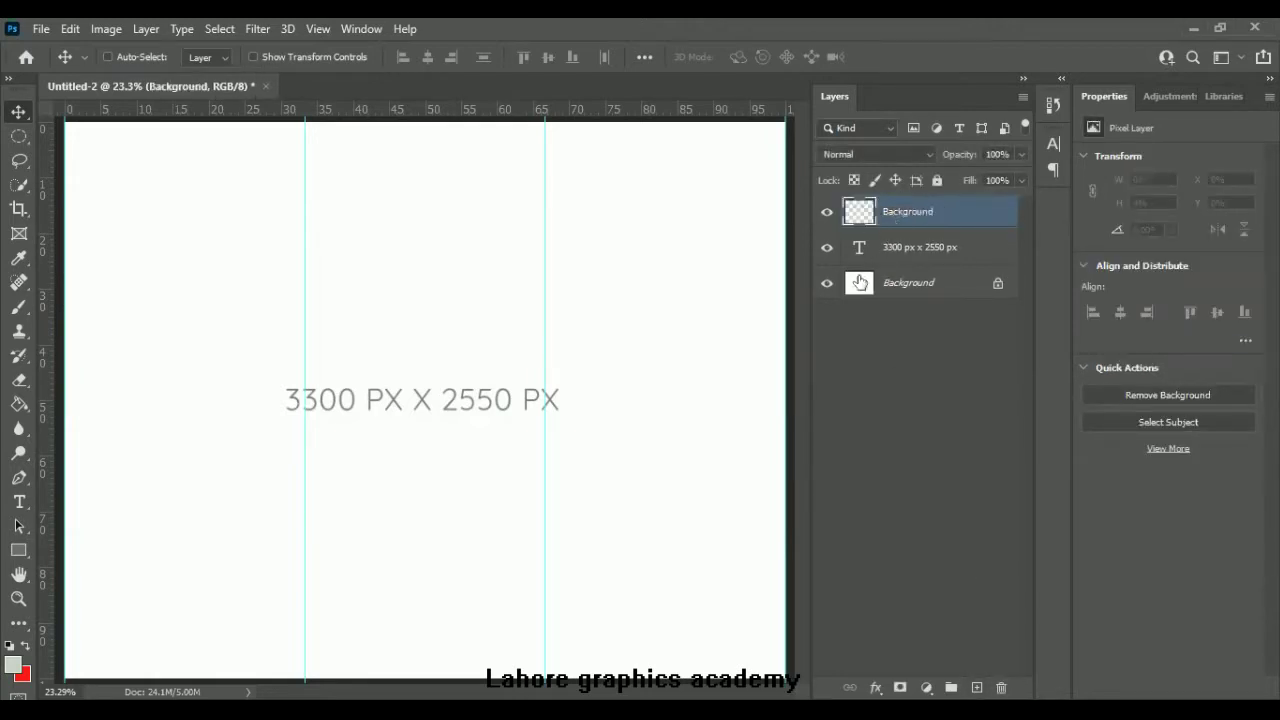
{"action": "left_click", "coordinate": [926, 687]}
{"action": "left_click", "coordinate": [947, 352]}
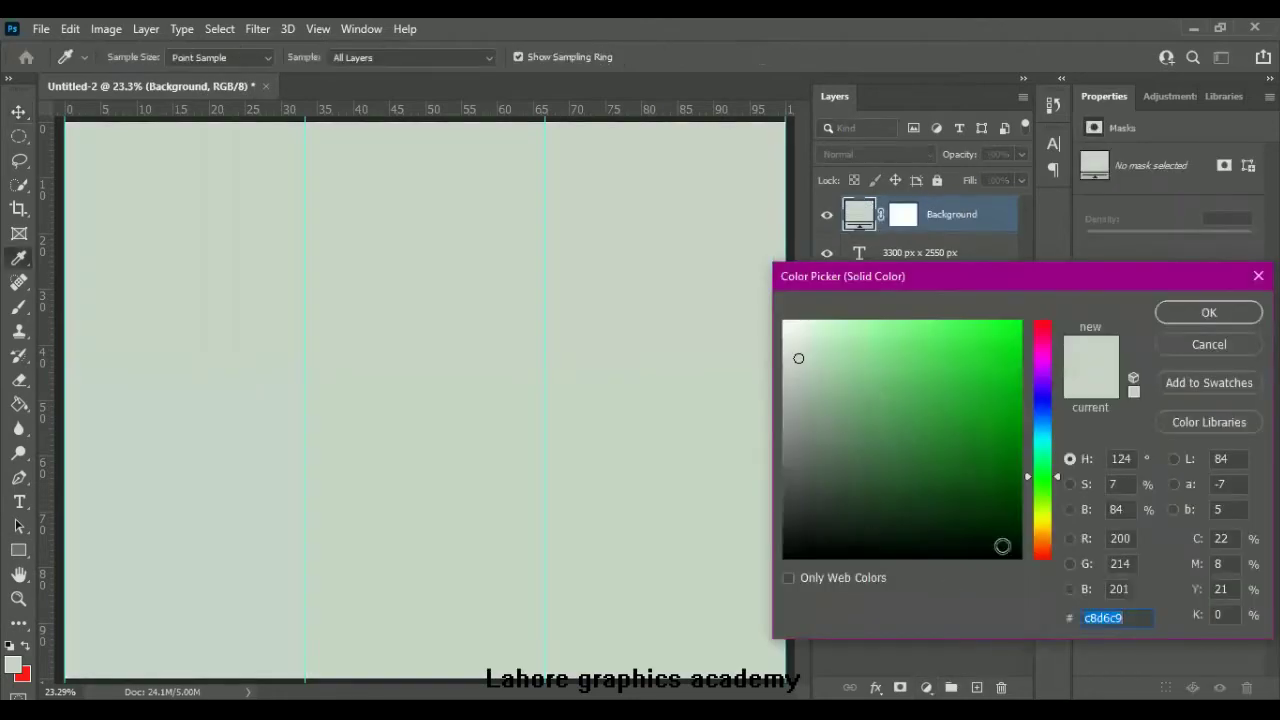
{"action": "left_click_drag", "start_coordinate": [1041, 556], "coordinate": [1037, 534]}
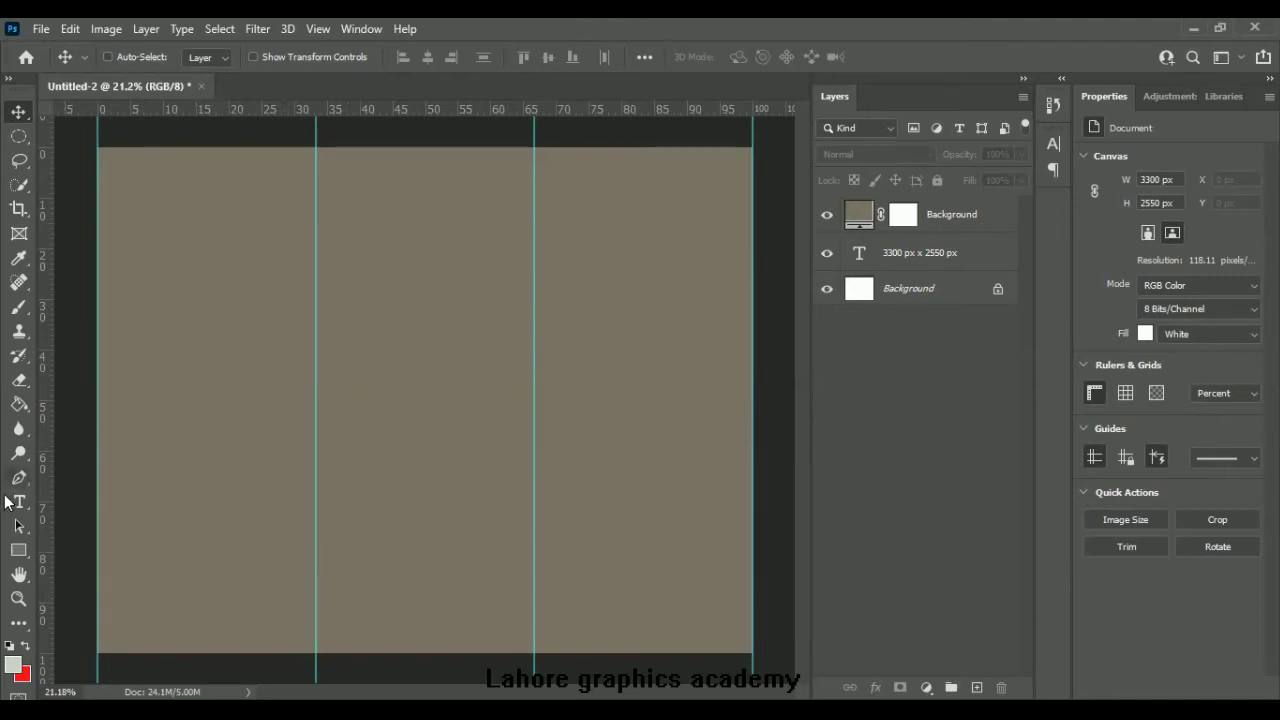
{"action": "left_click", "coordinate": [14, 562]}
Step: Draw a large white rectangle with 261 px rounded corners across the canvas middle
{"action": "left_click", "coordinate": [75, 548]}
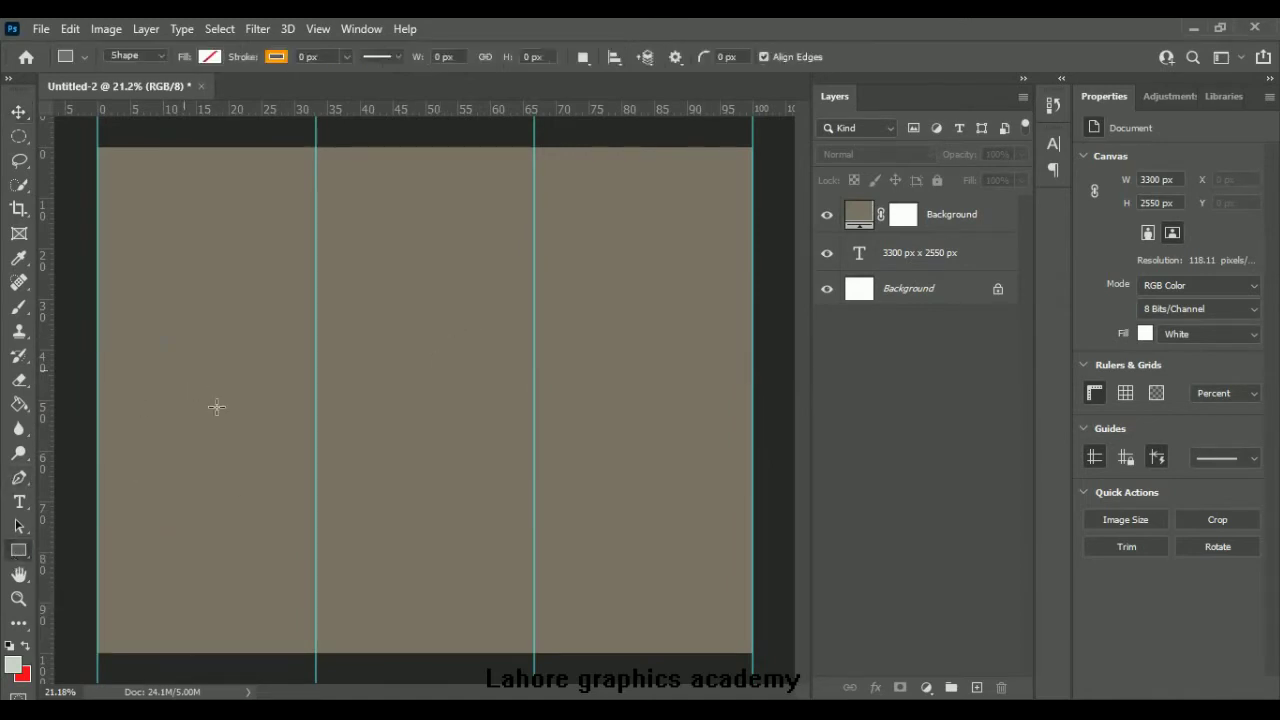
{"action": "left_click_drag", "start_coordinate": [162, 335], "coordinate": [679, 585]}
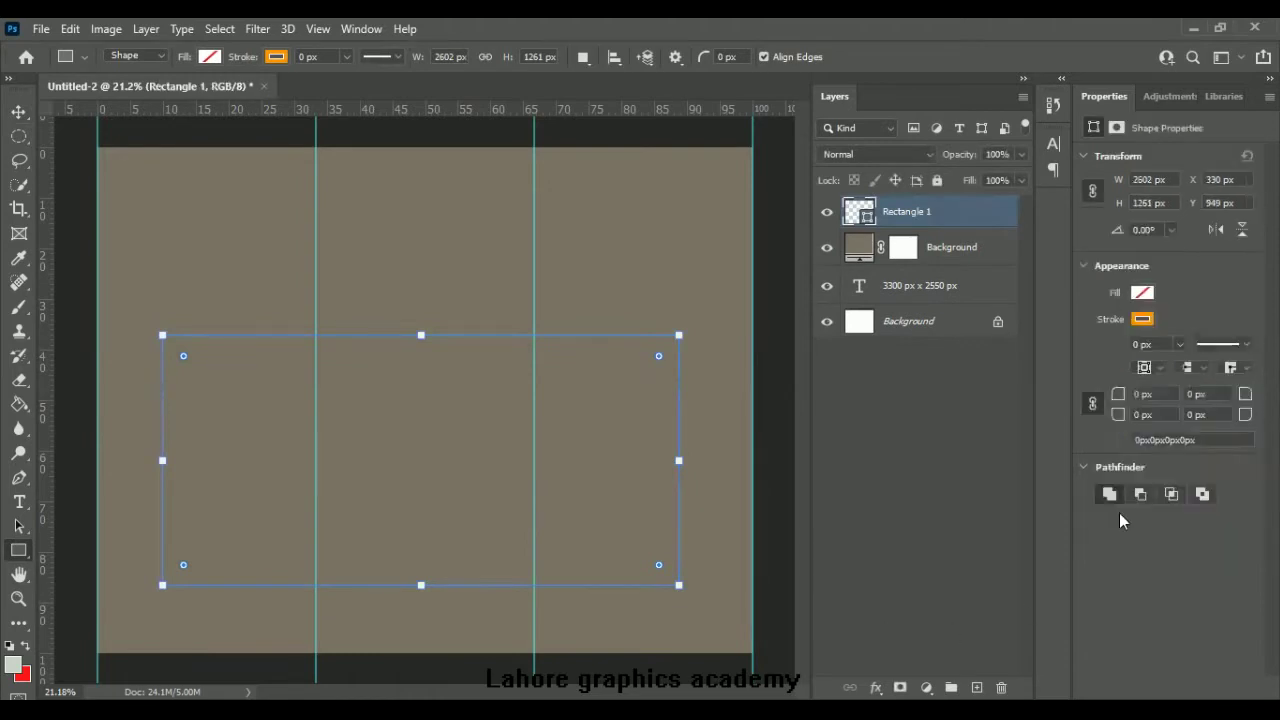
{"action": "left_click_drag", "start_coordinate": [1117, 394], "coordinate": [1034, 400]}
{"action": "left_click_drag", "start_coordinate": [1117, 394], "coordinate": [1238, 378]}
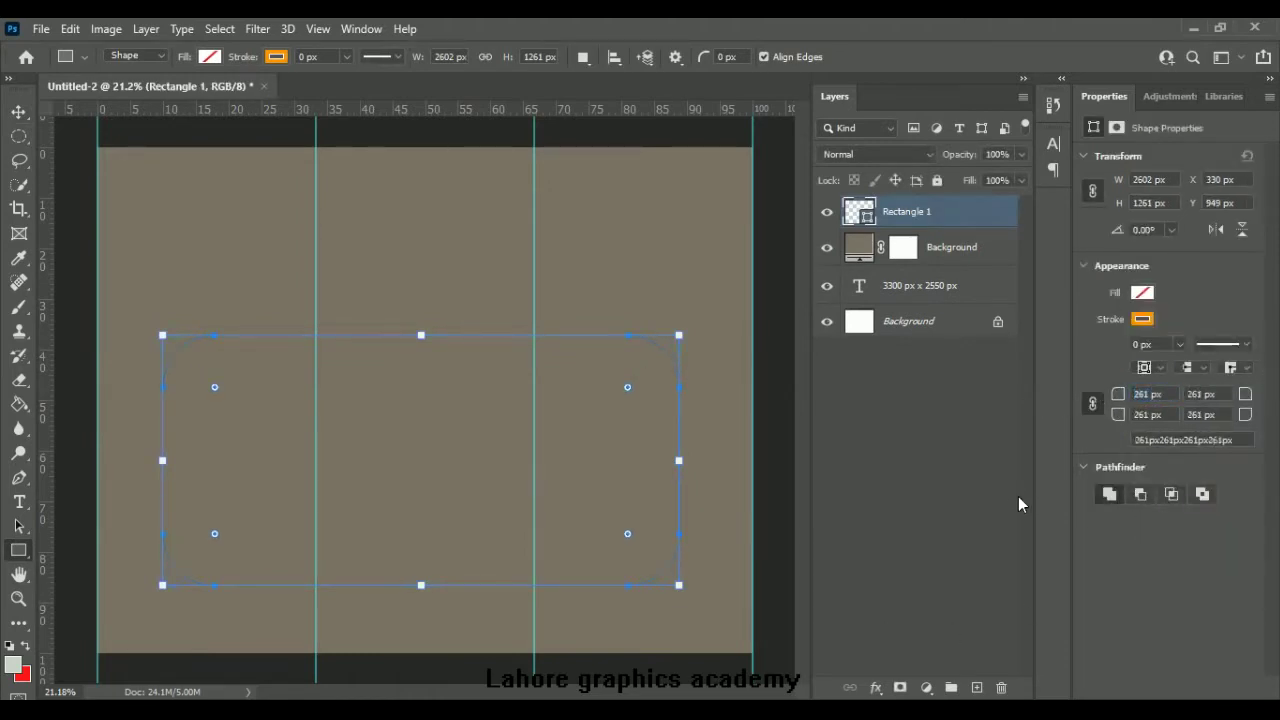
{"action": "left_click", "coordinate": [216, 58]}
{"action": "left_click", "coordinate": [183, 152]}
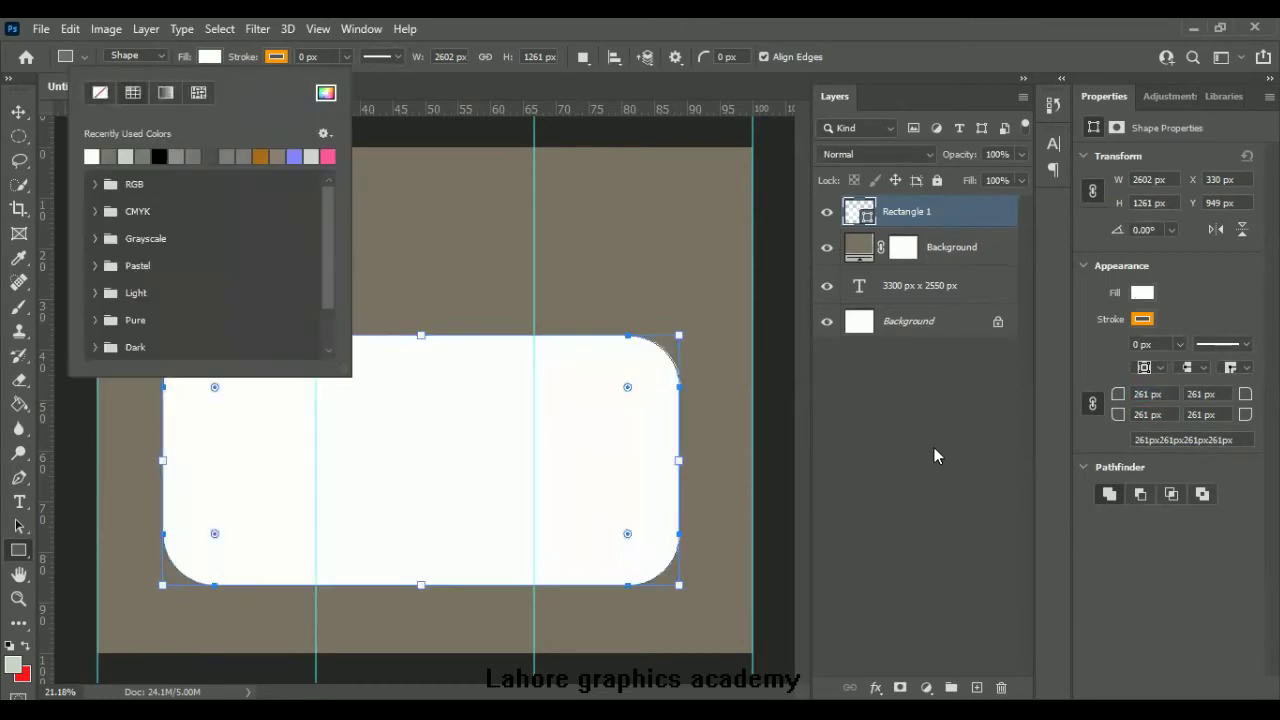
{"action": "left_click", "coordinate": [934, 450]}
{"action": "left_click", "coordinate": [930, 465]}
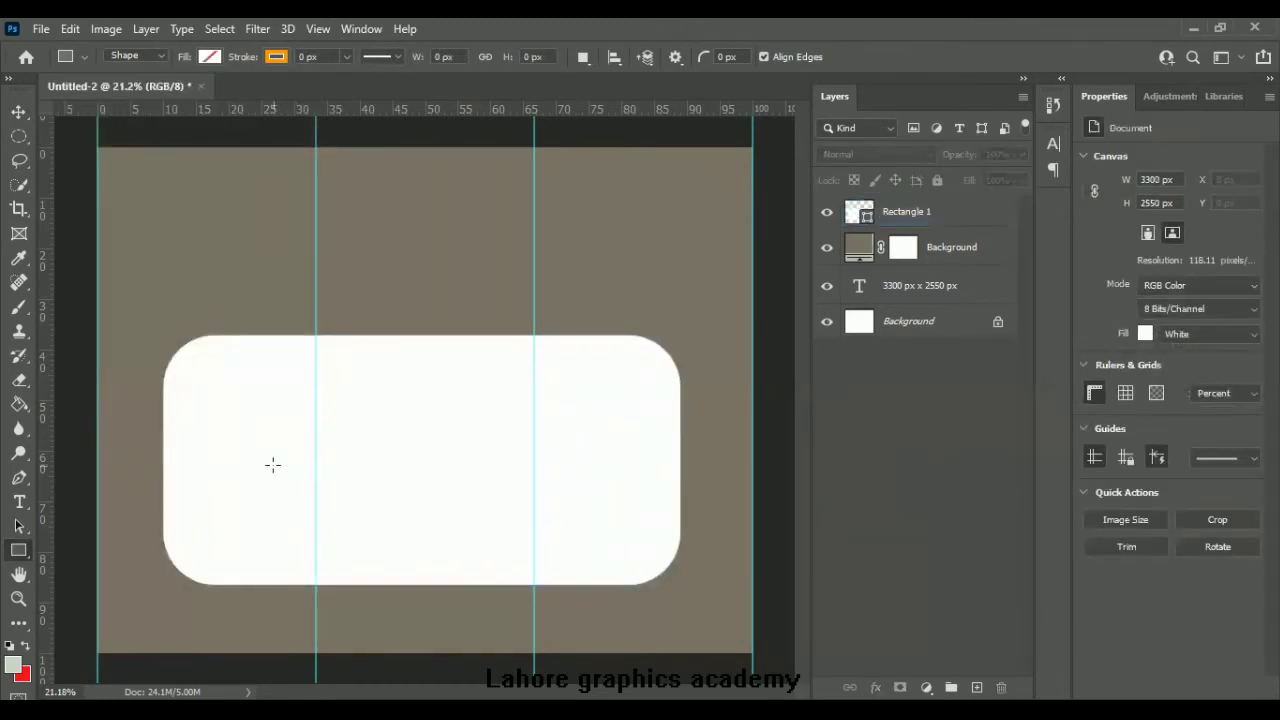
Step: Duplicate the rounded rectangle, fill the copy taupe and move it down over the white shape
{"action": "left_click", "coordinate": [928, 214]}
{"action": "key", "text": "ctrl+j"}
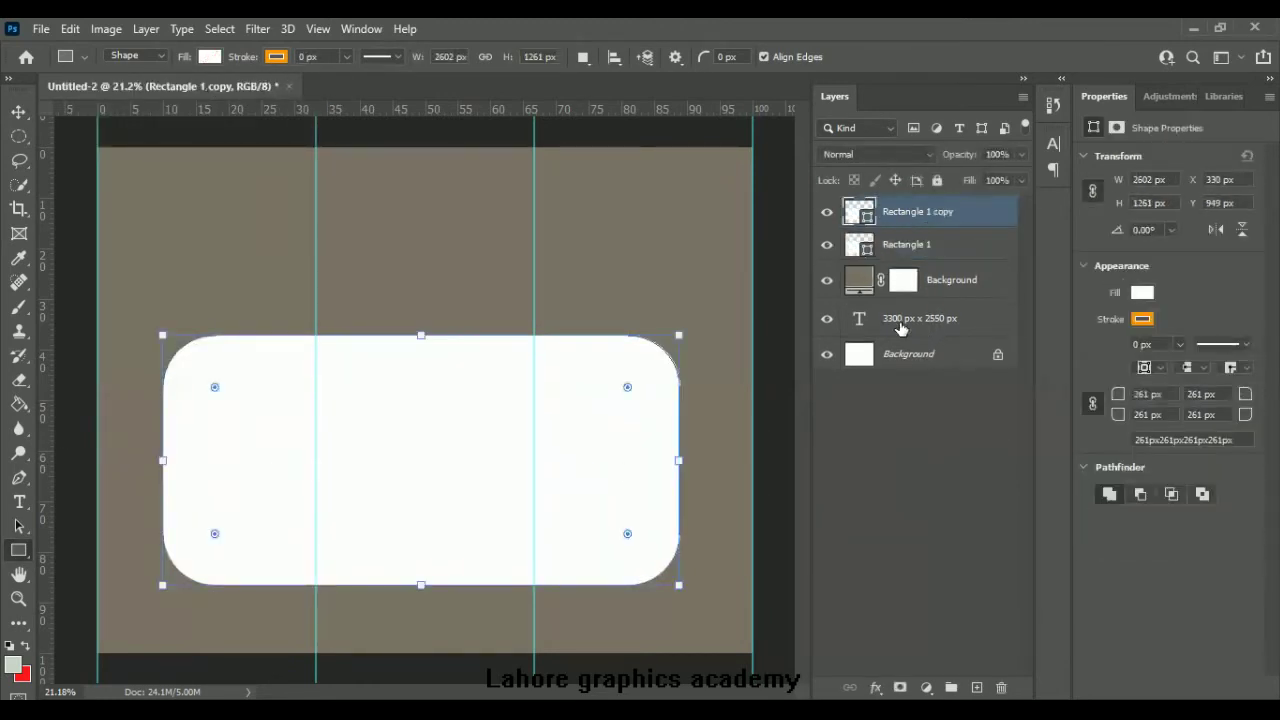
{"action": "left_click", "coordinate": [209, 56]}
{"action": "left_click", "coordinate": [91, 156]}
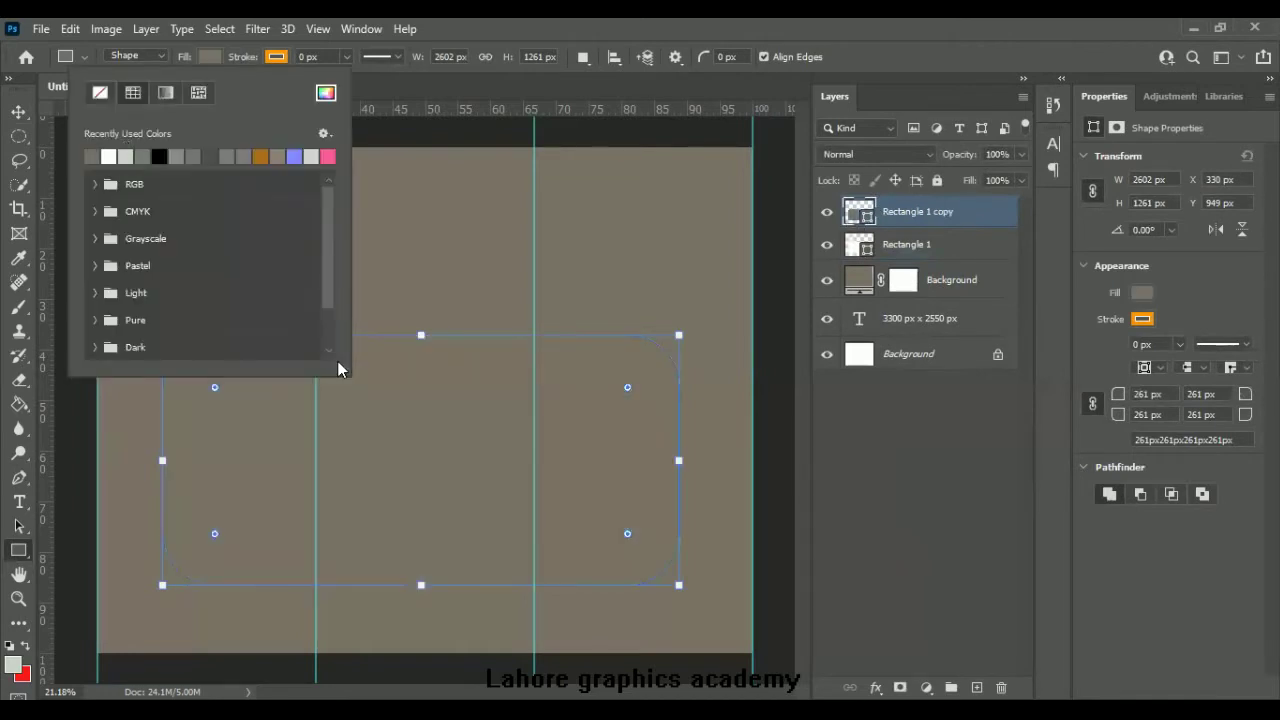
{"action": "left_click", "coordinate": [843, 180]}
{"action": "key", "text": "v"}
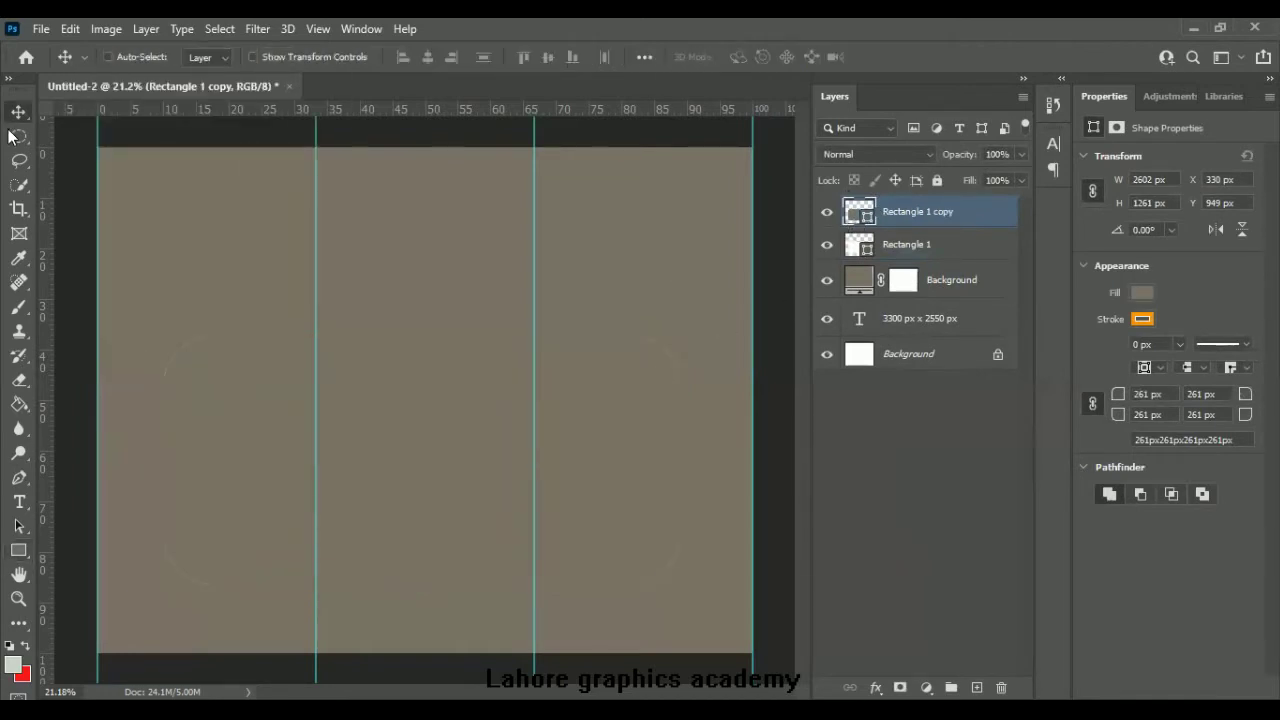
{"action": "mouse_move", "coordinate": [459, 464]}
{"action": "left_mouse_down"}
{"action": "mouse_move", "coordinate": [414, 494]}
{"action": "mouse_move", "coordinate": [463, 574]}
{"action": "left_mouse_up"}
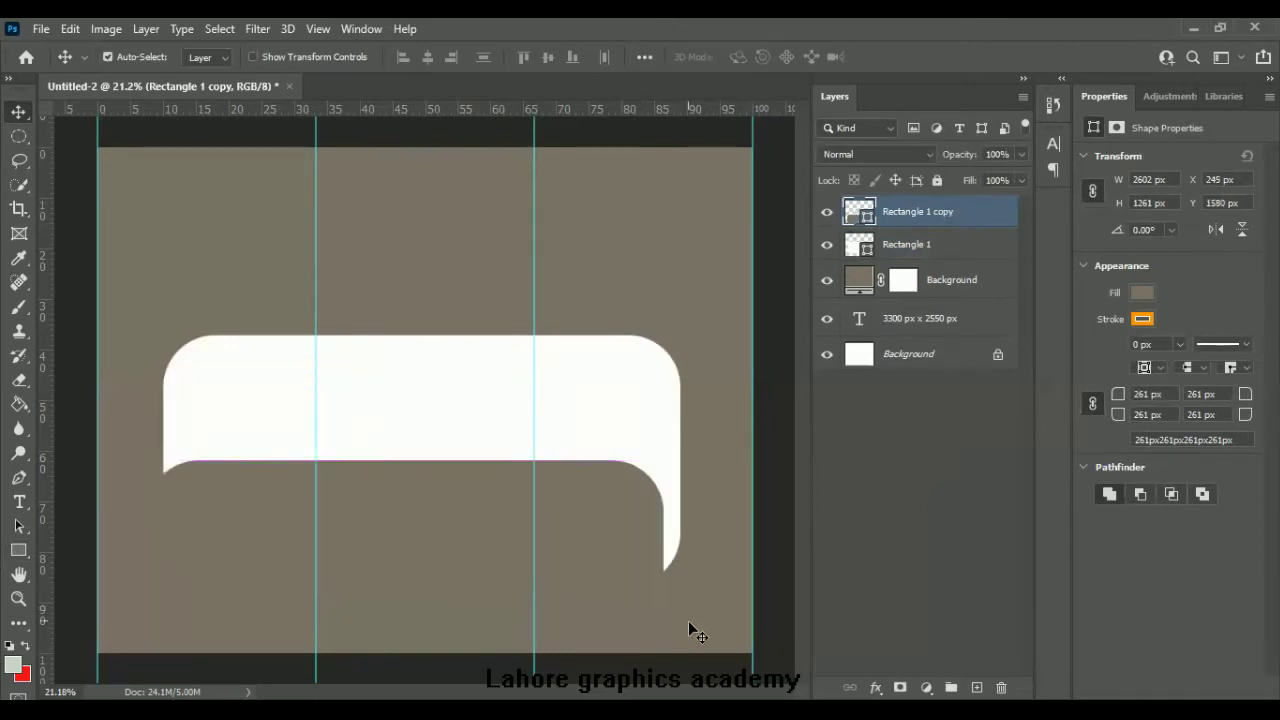
Step: Try rotating the taupe copy with Free Transform, then cancel to keep it level
{"action": "key", "text": "ctrl+t"}
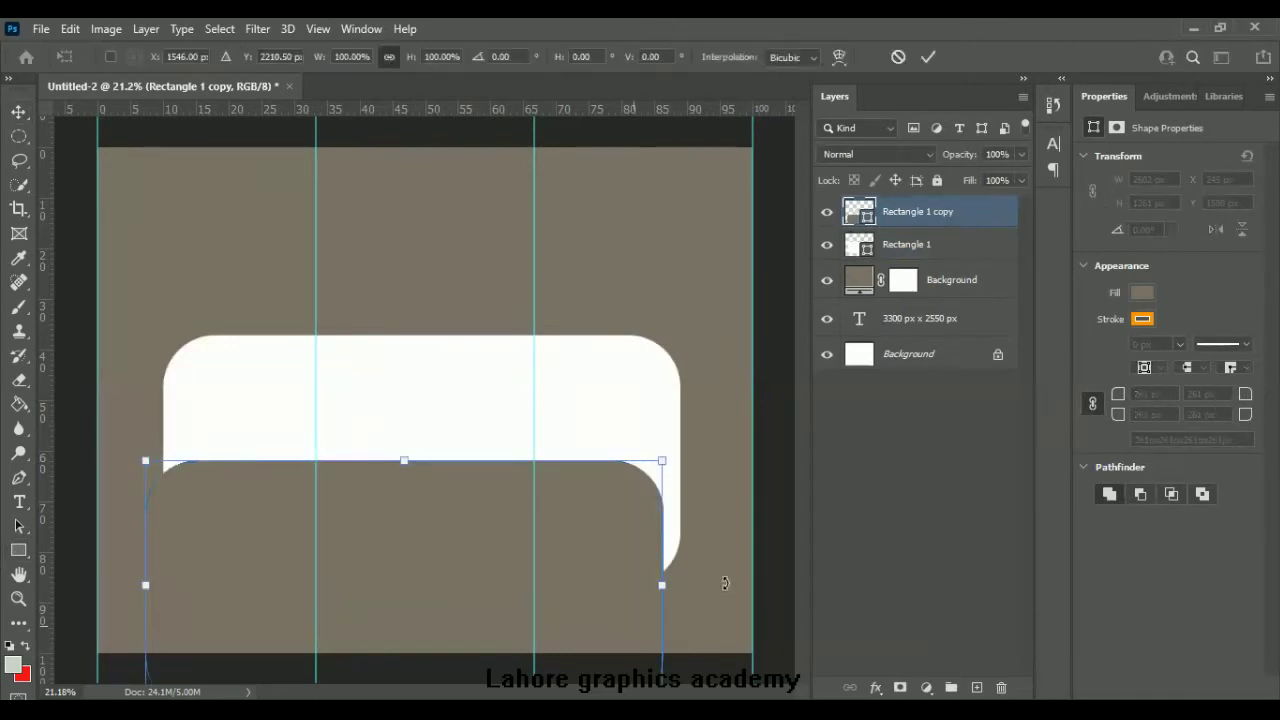
{"action": "left_click_drag", "start_coordinate": [725, 583], "coordinate": [548, 584]}
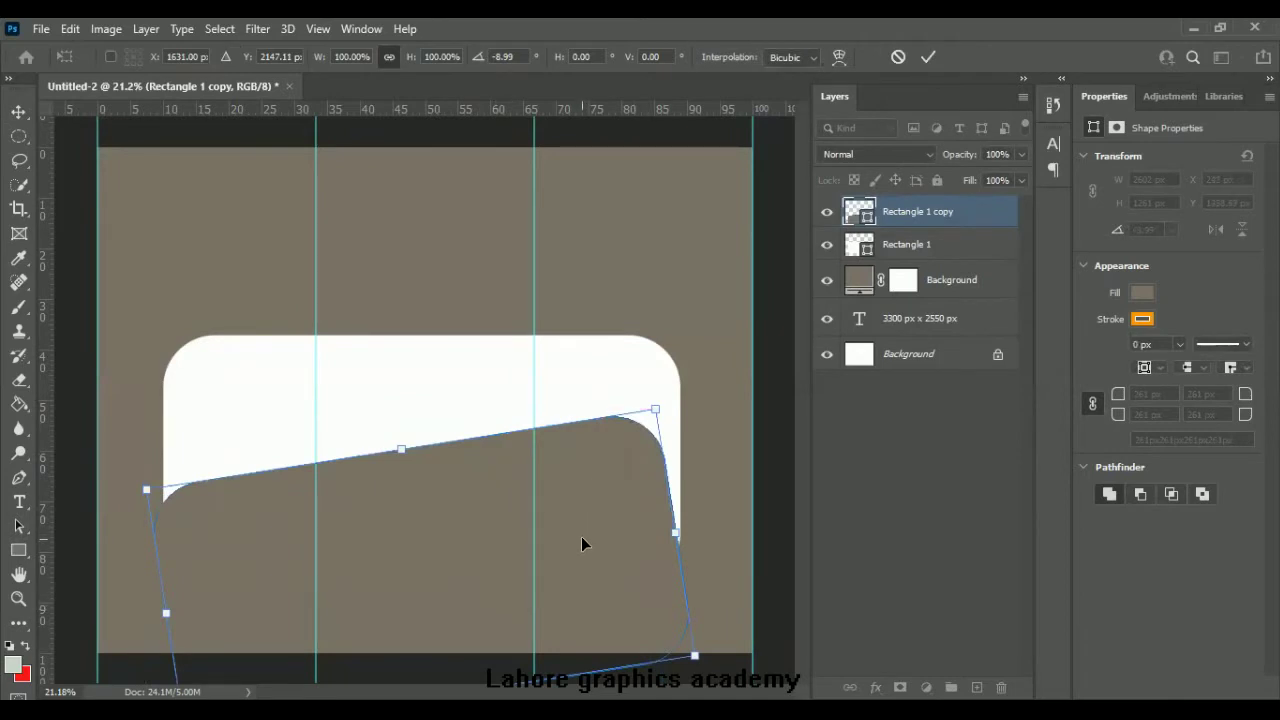
{"action": "left_click_drag", "start_coordinate": [581, 536], "coordinate": [575, 579]}
{"action": "left_click_drag", "start_coordinate": [464, 578], "coordinate": [444, 574]}
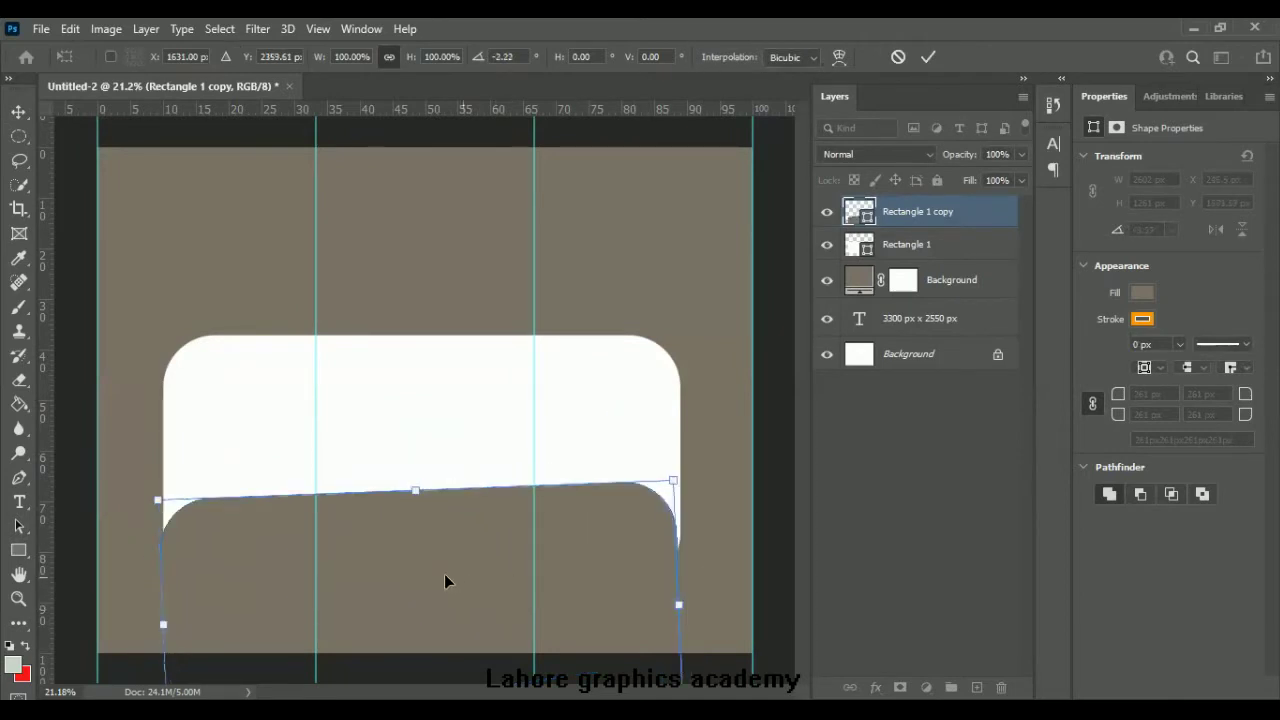
{"action": "left_click_drag", "start_coordinate": [714, 571], "coordinate": [719, 512]}
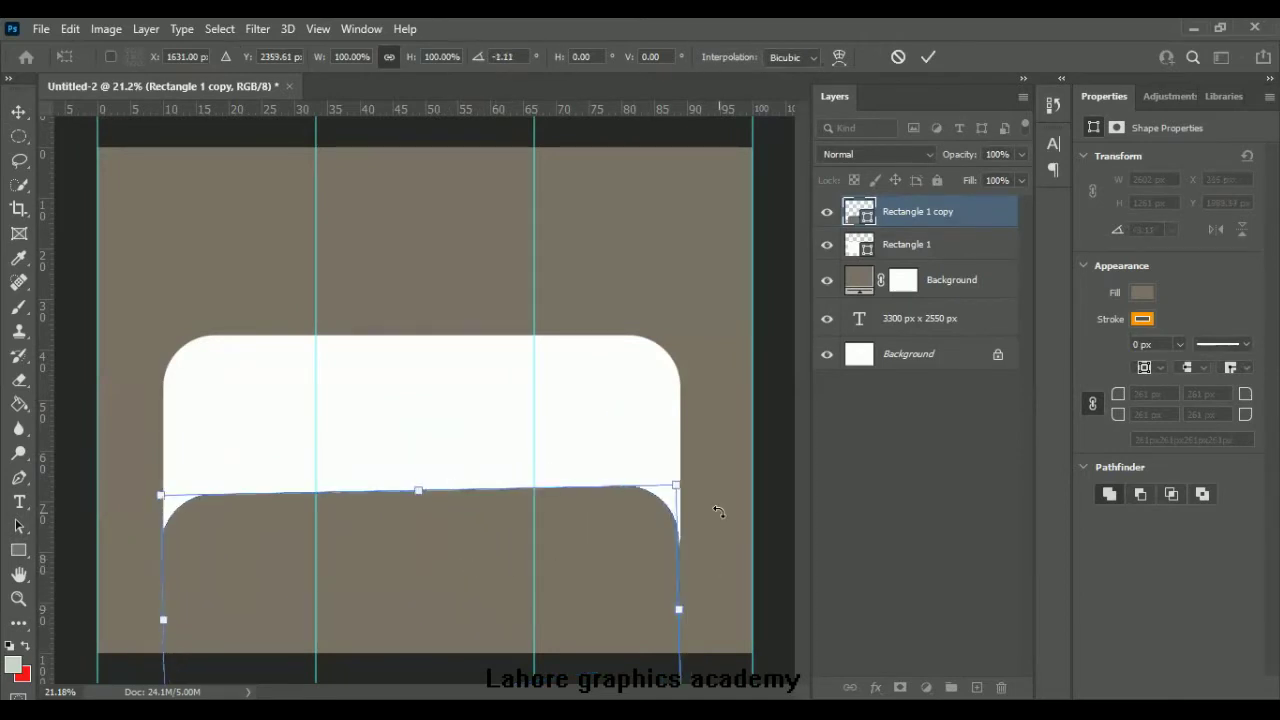
{"action": "mouse_move", "coordinate": [591, 366]}
{"action": "left_mouse_down"}
{"action": "mouse_move", "coordinate": [557, 466]}
{"action": "mouse_move", "coordinate": [895, 332]}
{"action": "left_mouse_up"}
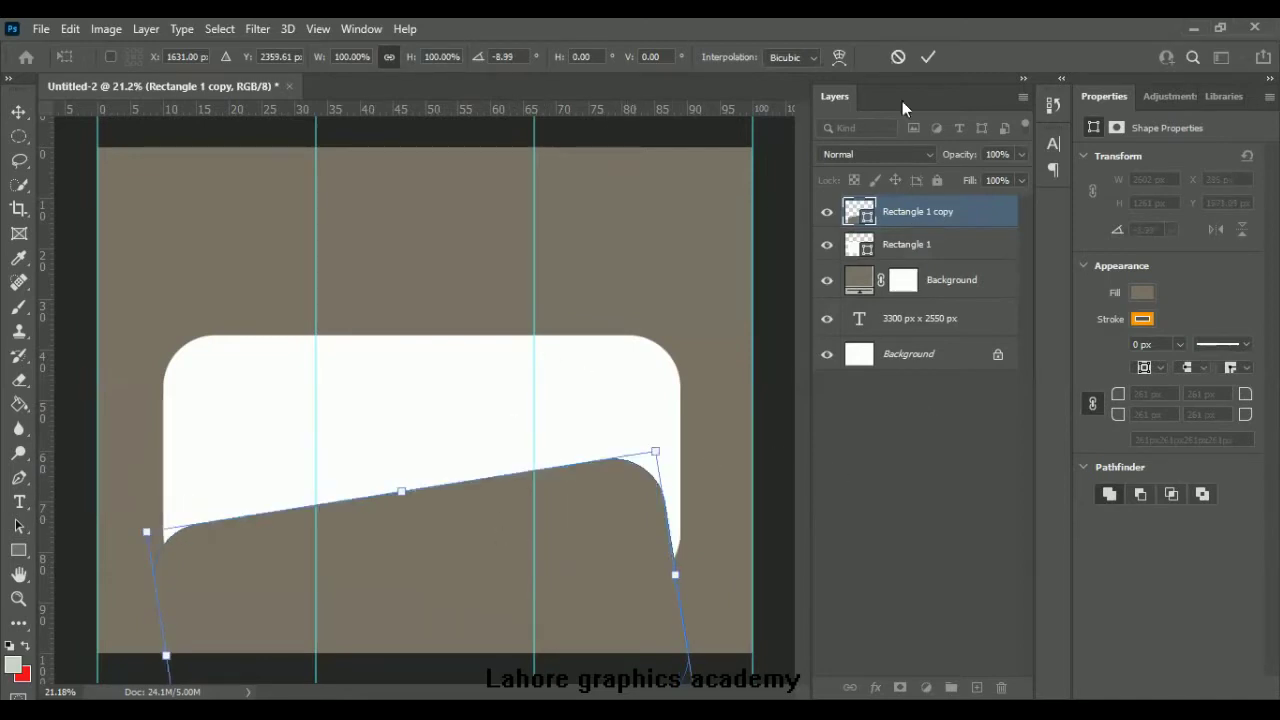
{"action": "left_click", "coordinate": [897, 56]}
Step: Align both rectangles' horizontal centres and group them
{"action": "left_click", "coordinate": [920, 244], "text": "shift"}
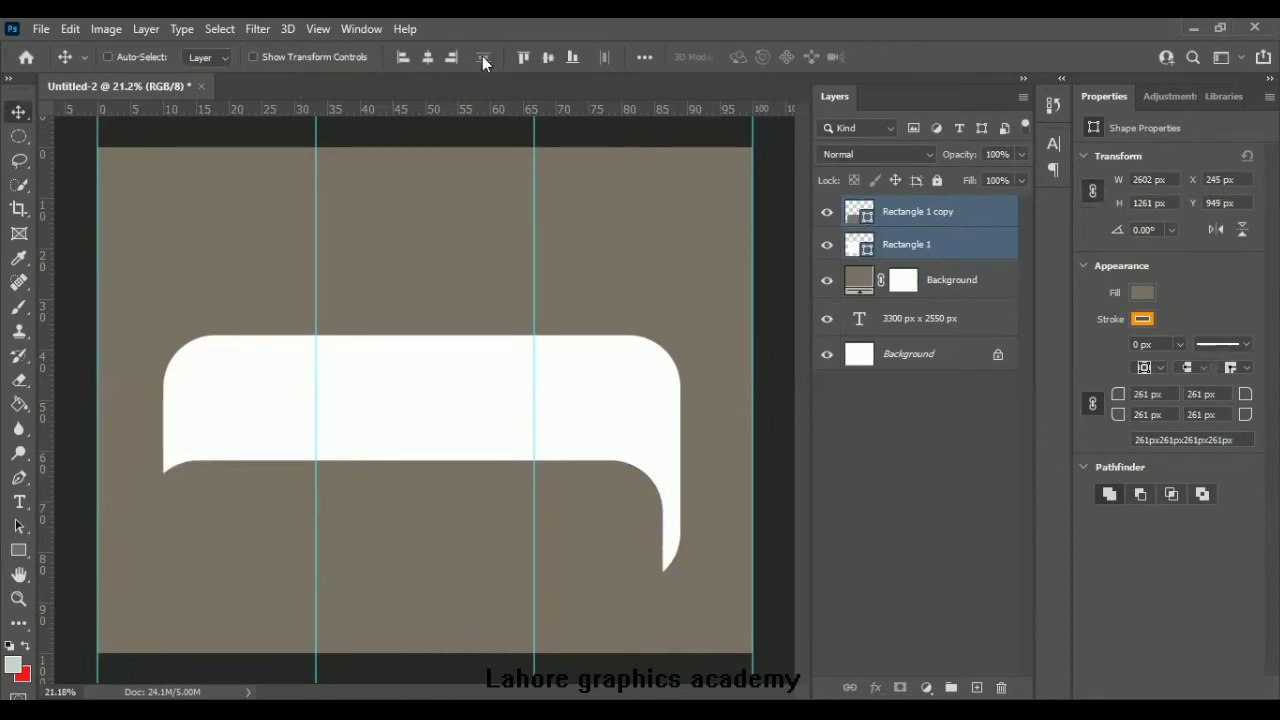
{"action": "left_click", "coordinate": [427, 58]}
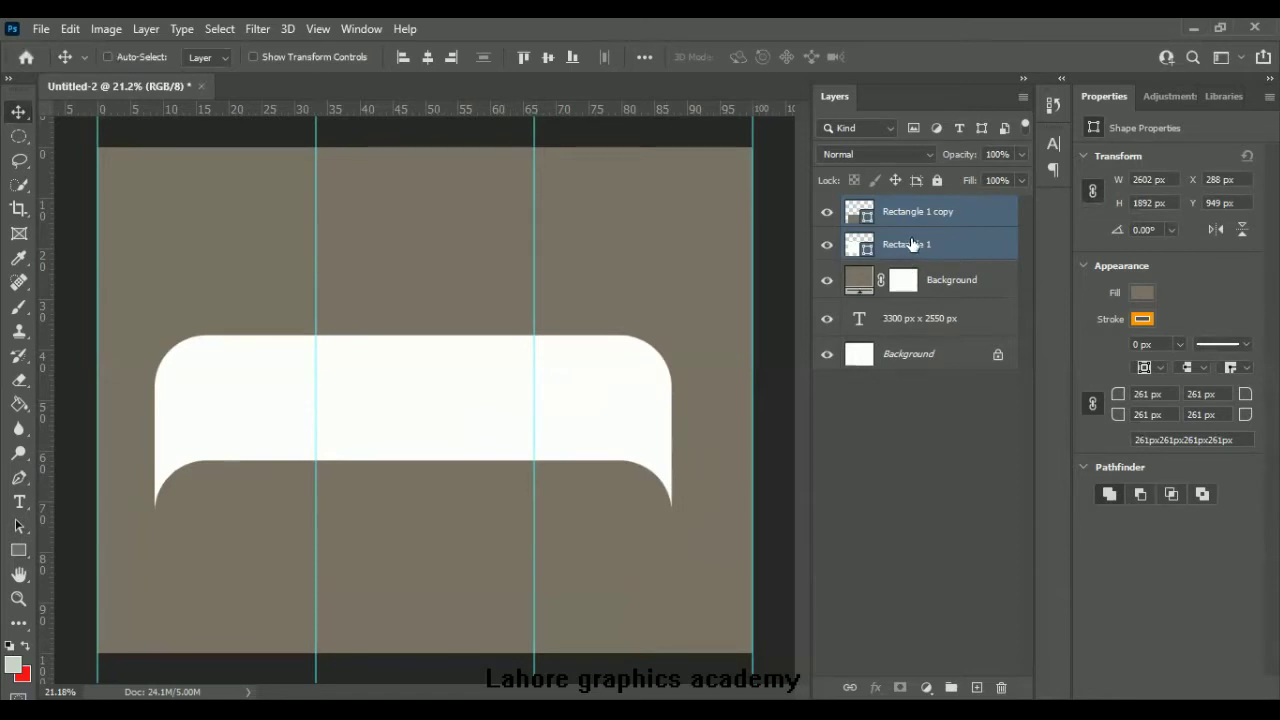
{"action": "key", "text": "ctrl+g"}
Step: Rename the group 'Backgroubd element' and merge it into one pixel layer
{"action": "double_click", "coordinate": [898, 206]}
{"action": "type", "text": "Back"}
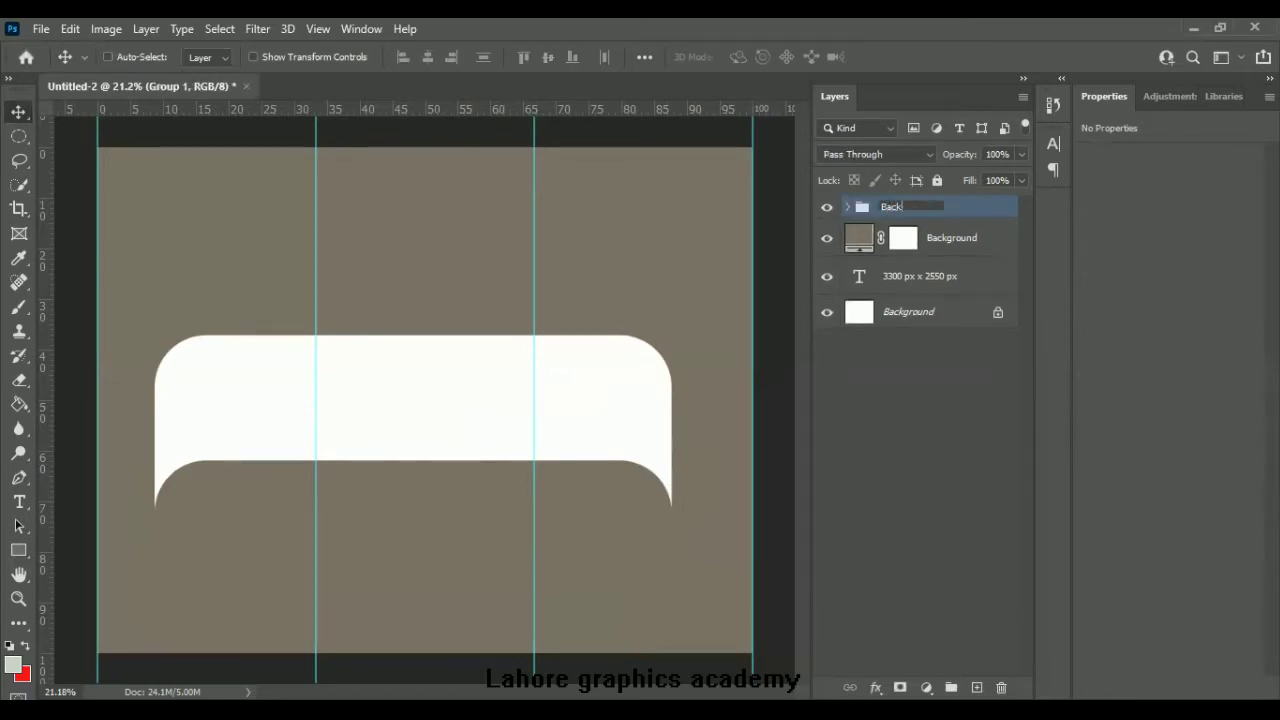
{"action": "type", "text": "groubd element"}
{"action": "key", "text": "Return"}
{"action": "right_click", "coordinate": [928, 209]}
{"action": "left_click", "coordinate": [990, 647]}
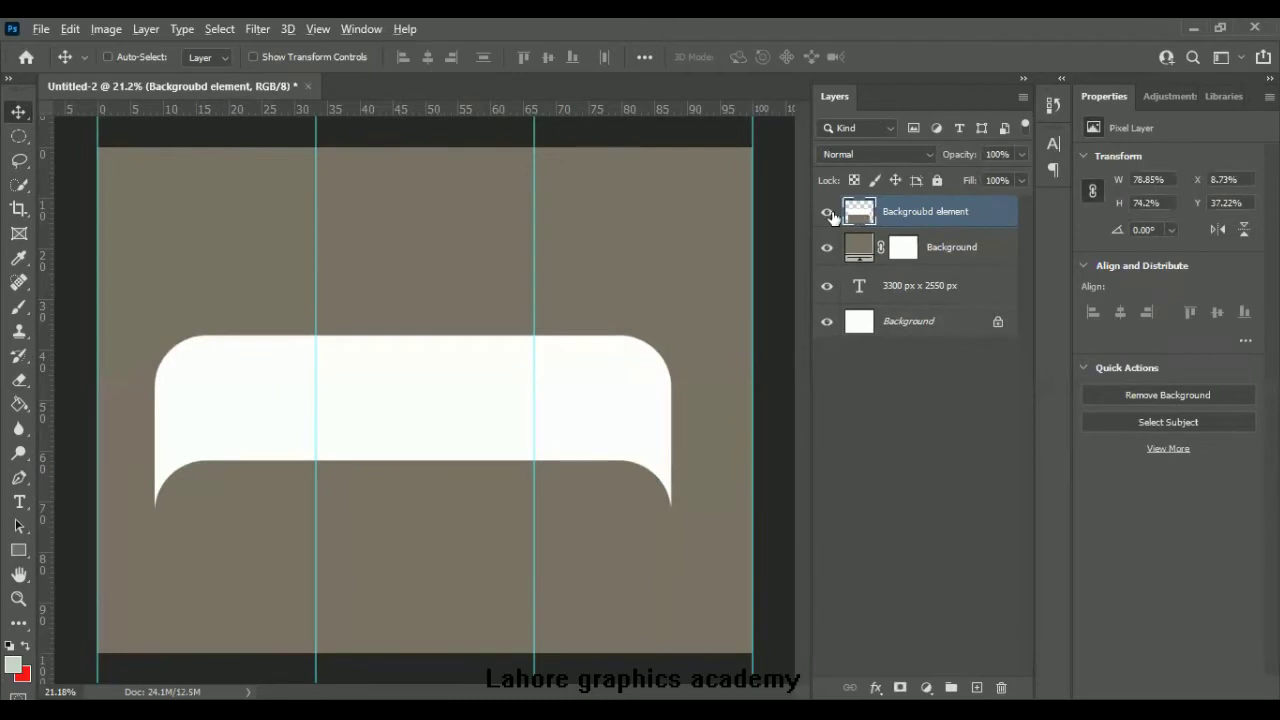
Step: Show only the band element layer, undoing an accidental move and hiding the background
{"action": "left_click", "coordinate": [826, 211], "text": "alt"}
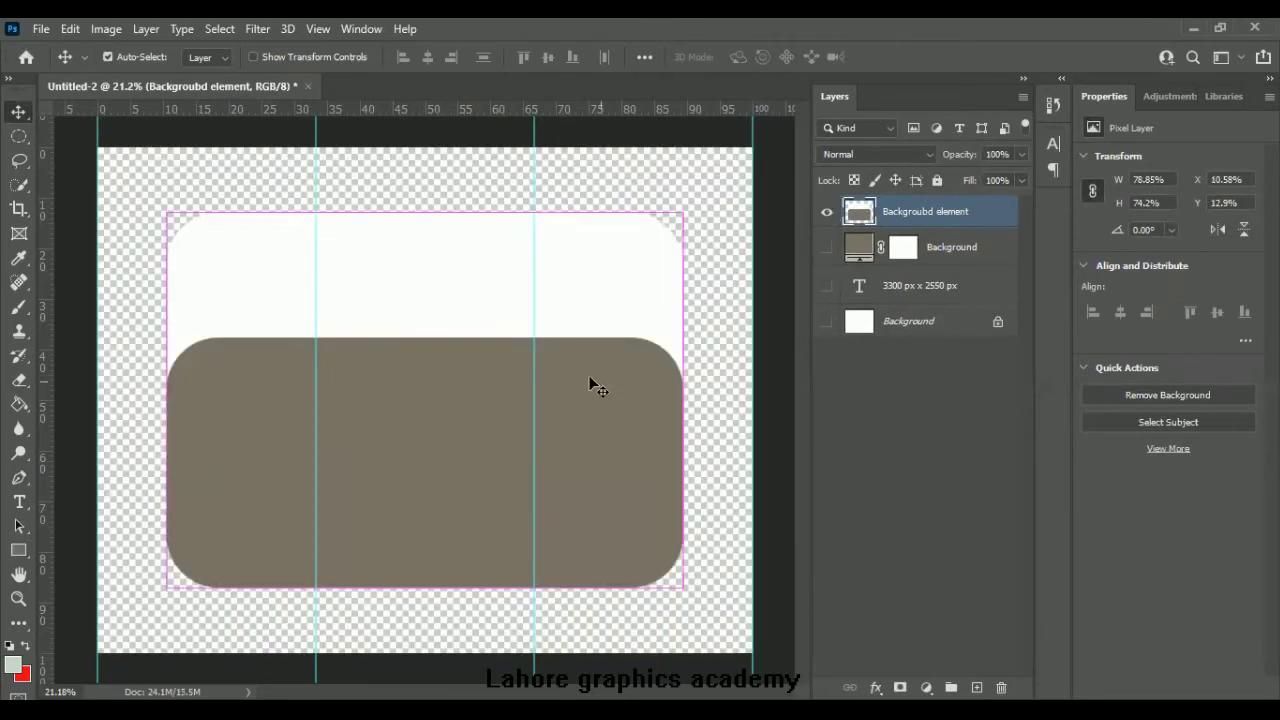
{"action": "key", "text": "ctrl+z"}
{"action": "left_click", "coordinate": [826, 247]}
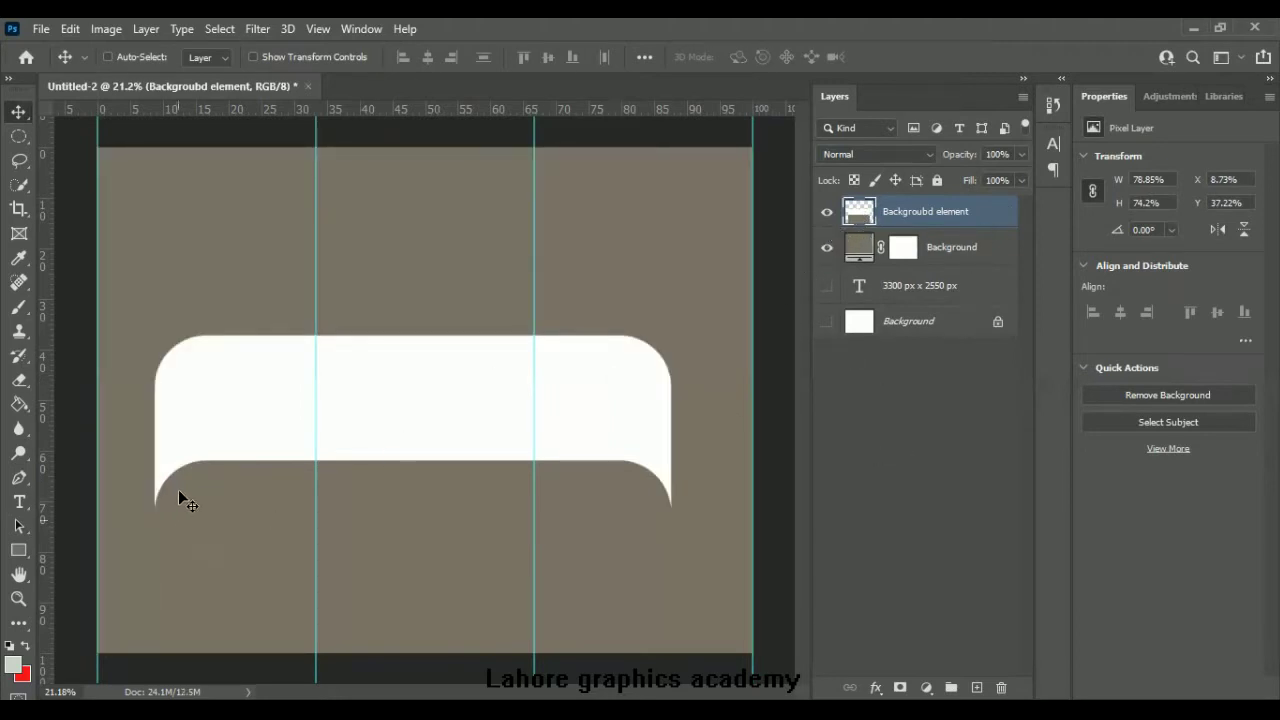
{"action": "left_click", "coordinate": [826, 212], "text": "alt"}
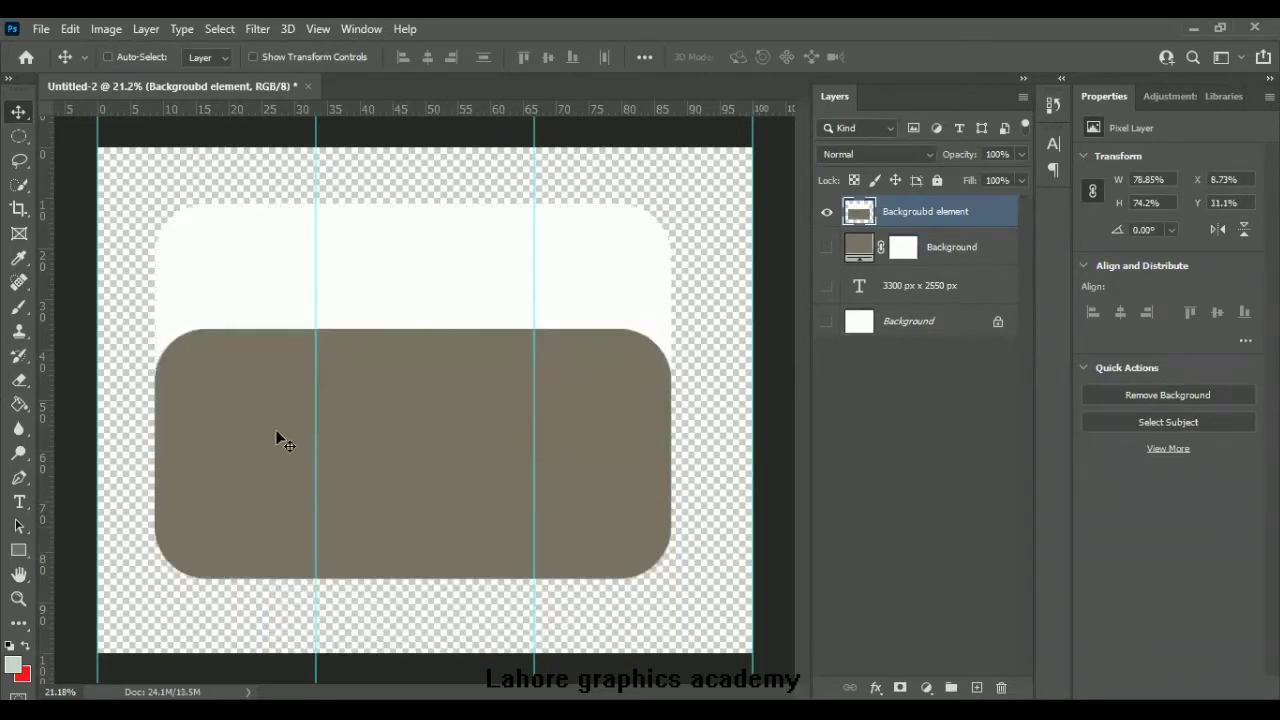
Step: Select the taupe rounded rectangle with the Magic Wand and delete its pixels
{"action": "left_click", "coordinate": [19, 184]}
{"action": "left_click", "coordinate": [178, 395]}
{"action": "key", "text": "ctrl+d"}
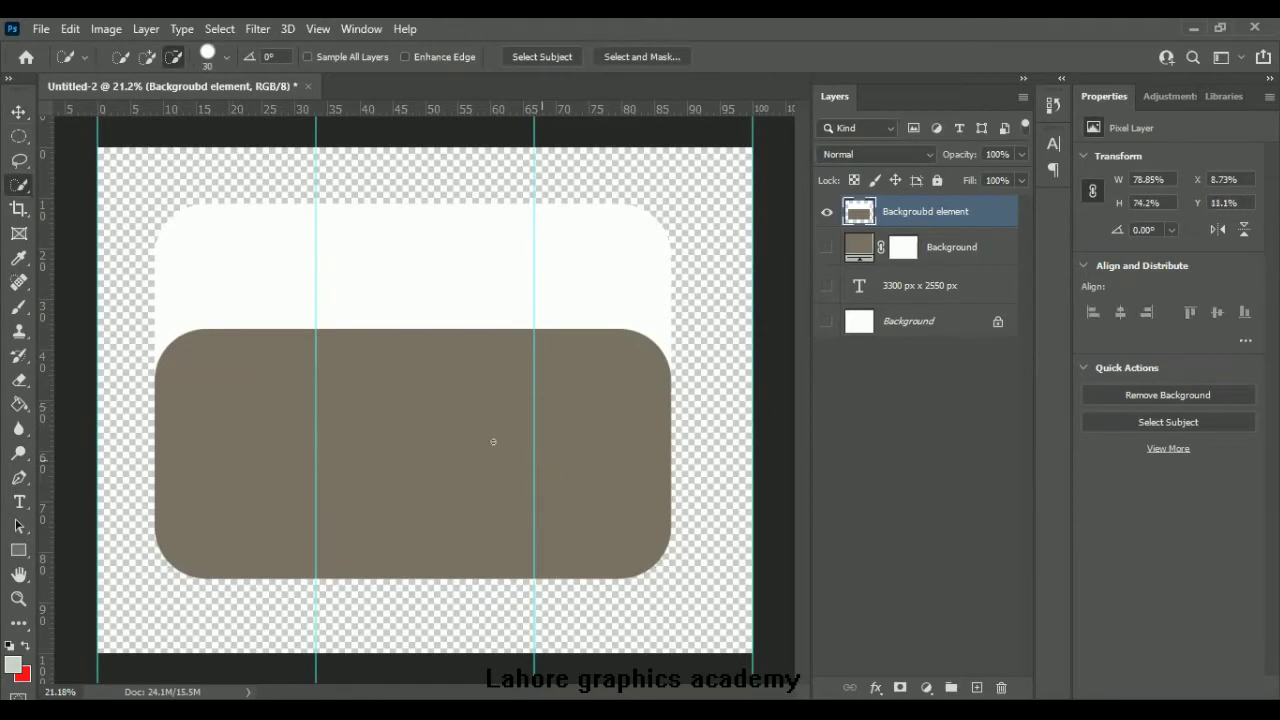
{"action": "right_click", "coordinate": [19, 186]}
{"action": "left_click", "coordinate": [105, 224]}
{"action": "left_click", "coordinate": [245, 441]}
{"action": "key", "text": "Delete"}
Step: Show the brown background, clear the selection and tilt the white band slightly
{"action": "left_click", "coordinate": [826, 247]}
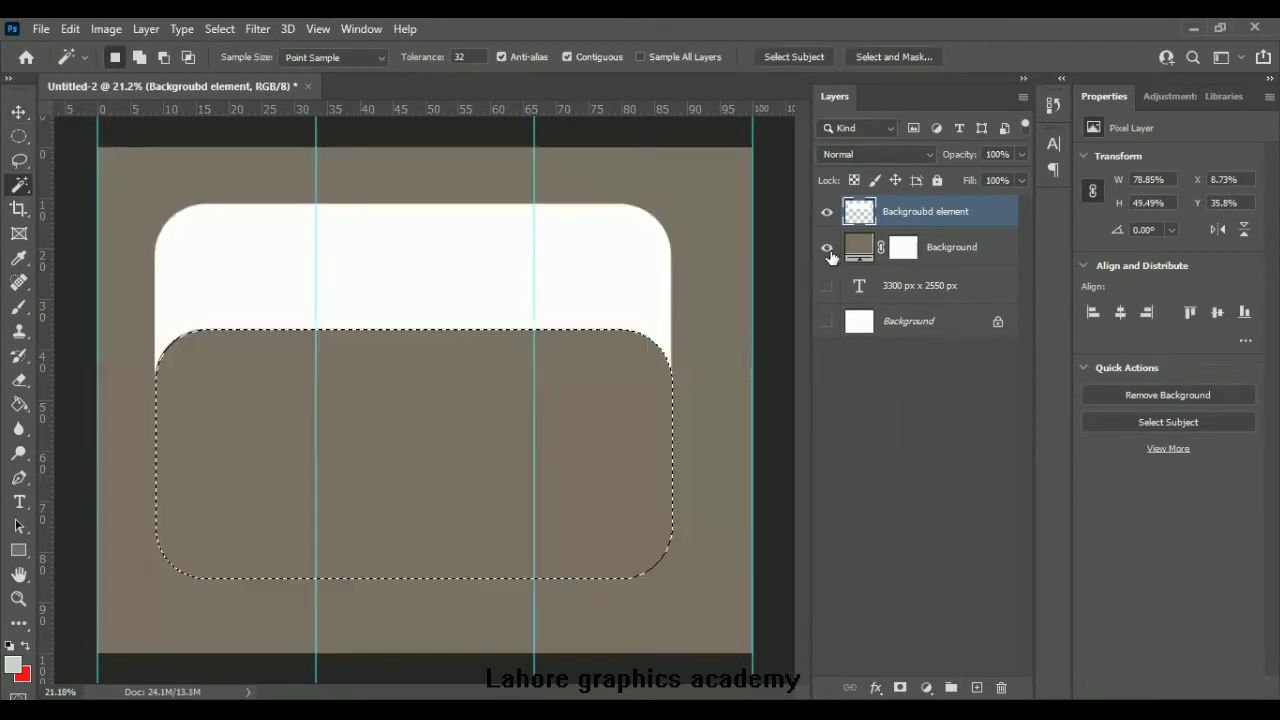
{"action": "left_click", "coordinate": [859, 446]}
{"action": "key", "text": "ctrl+d"}
{"action": "left_click", "coordinate": [868, 217]}
{"action": "left_click", "coordinate": [826, 247]}
{"action": "left_click", "coordinate": [826, 247]}
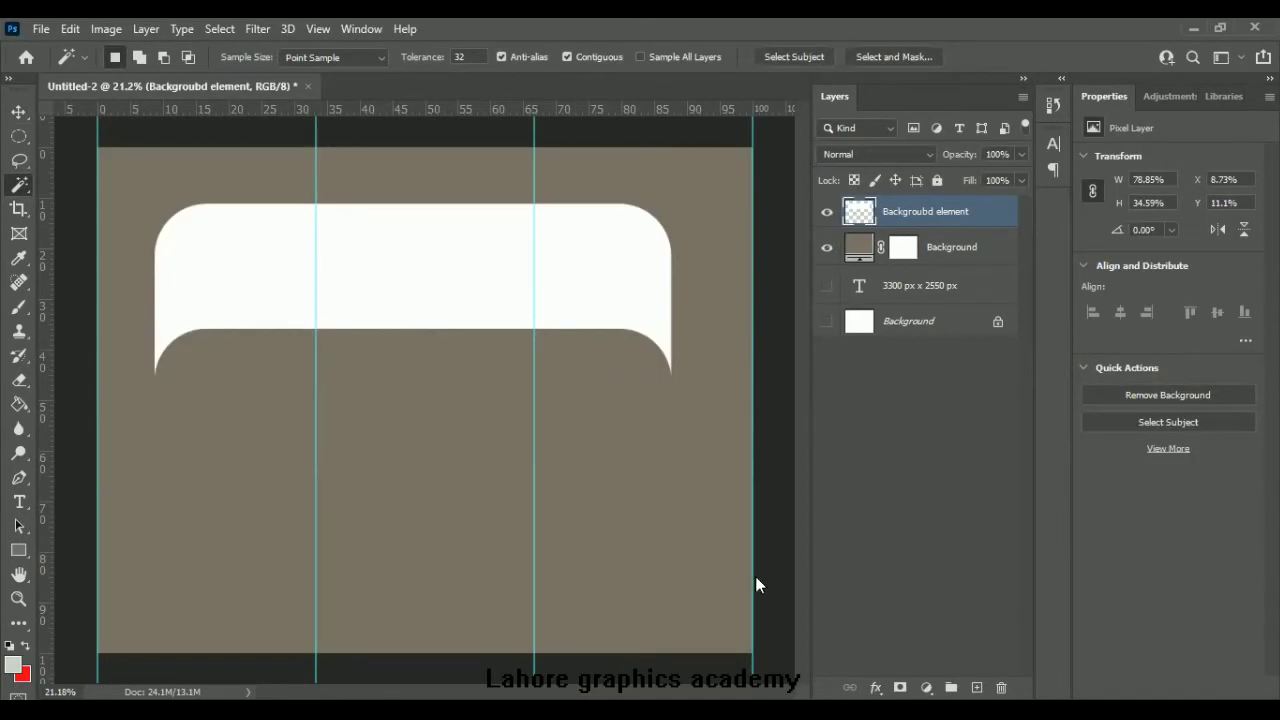
{"action": "key", "text": "ctrl+t"}
{"action": "left_click_drag", "start_coordinate": [705, 424], "coordinate": [688, 456]}
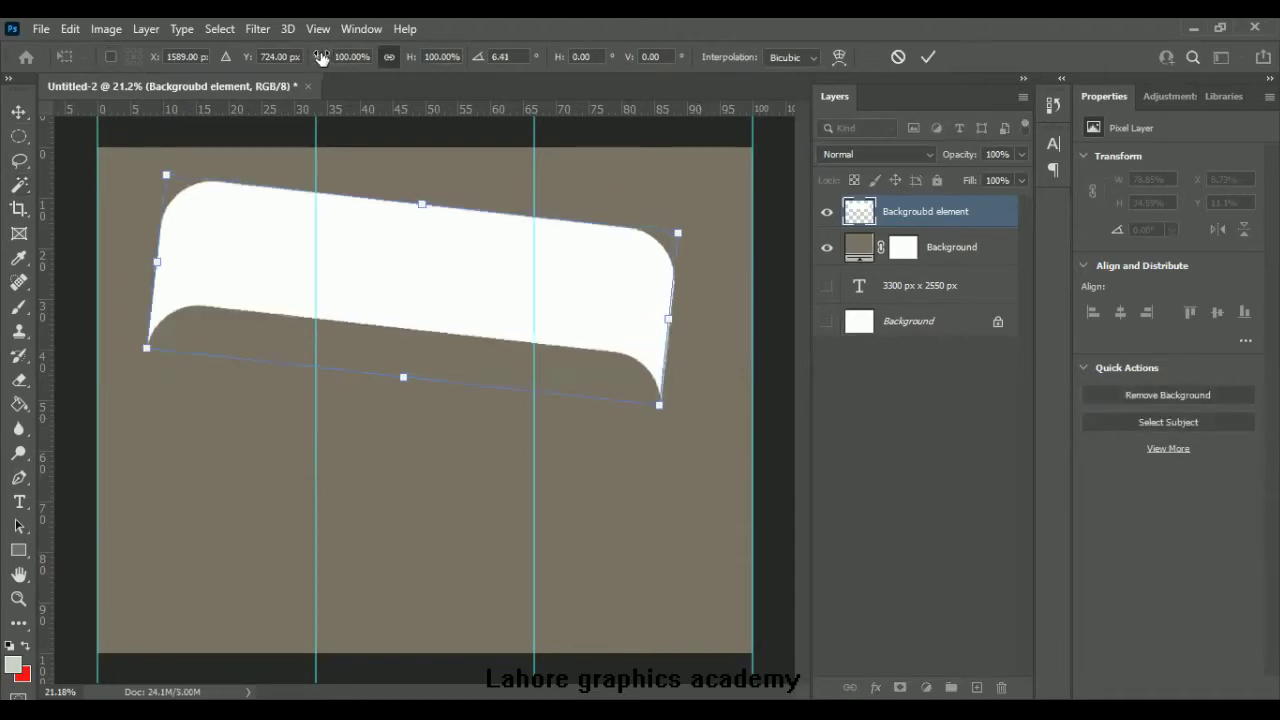
Step: Enlarge the band beyond the canvas edges and move it down and left
{"action": "left_click_drag", "start_coordinate": [322, 57], "coordinate": [360, 62]}
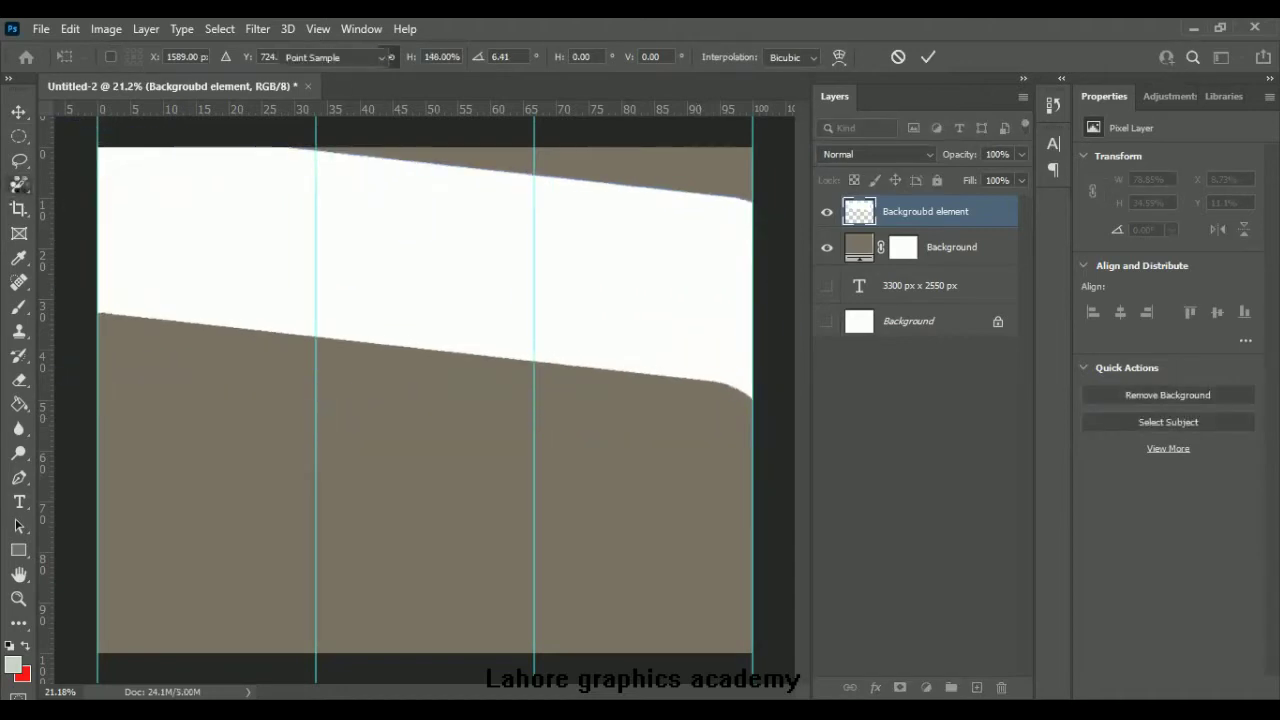
{"action": "right_click", "coordinate": [19, 185]}
{"action": "key", "text": "v"}
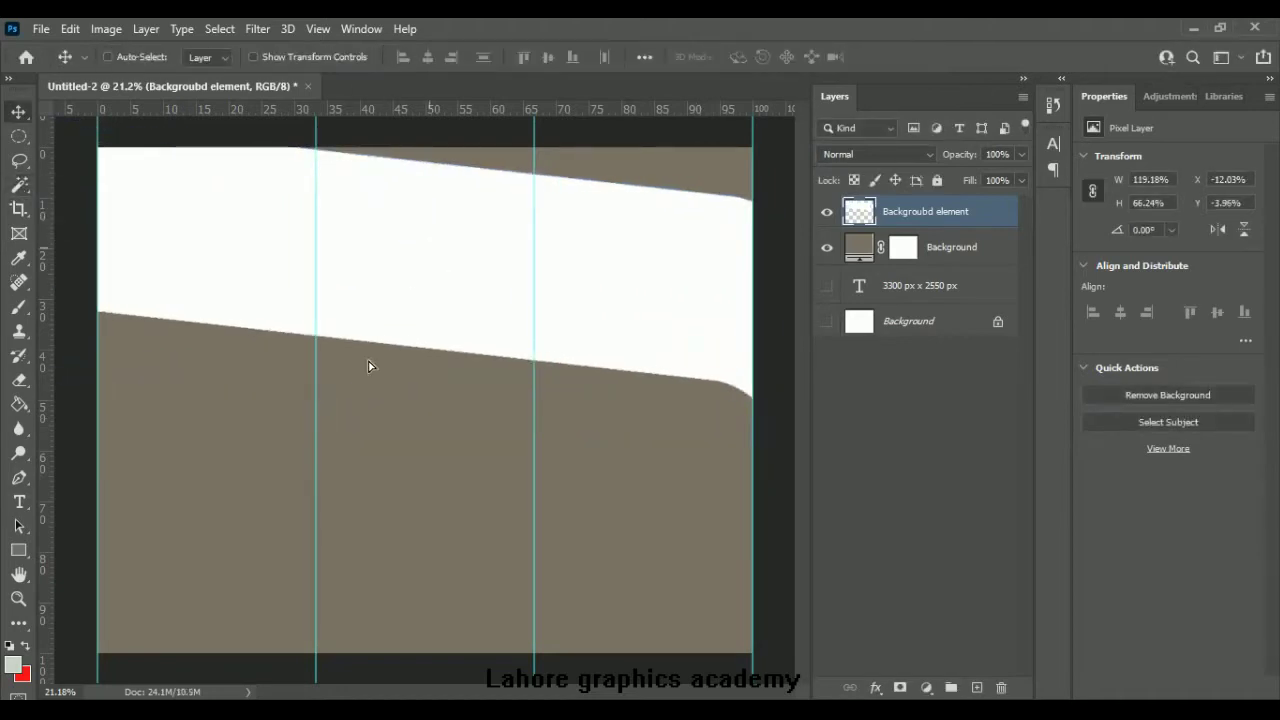
{"action": "left_click_drag", "start_coordinate": [410, 298], "coordinate": [369, 366]}
{"action": "left_click_drag", "start_coordinate": [365, 457], "coordinate": [371, 451]}
Step: Stretch the band taller, distort its right end downward and rotate it steeper
{"action": "key", "text": "ctrl+t"}
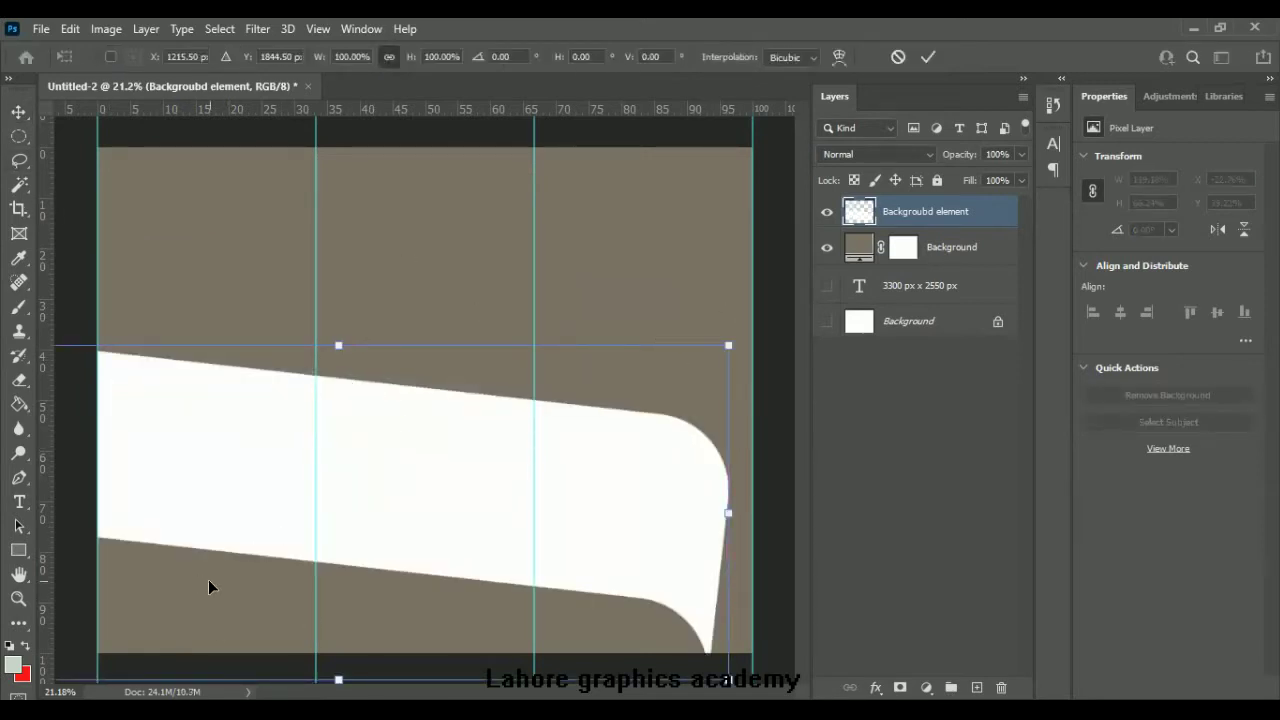
{"action": "left_click_drag", "start_coordinate": [340, 345], "coordinate": [340, 197]}
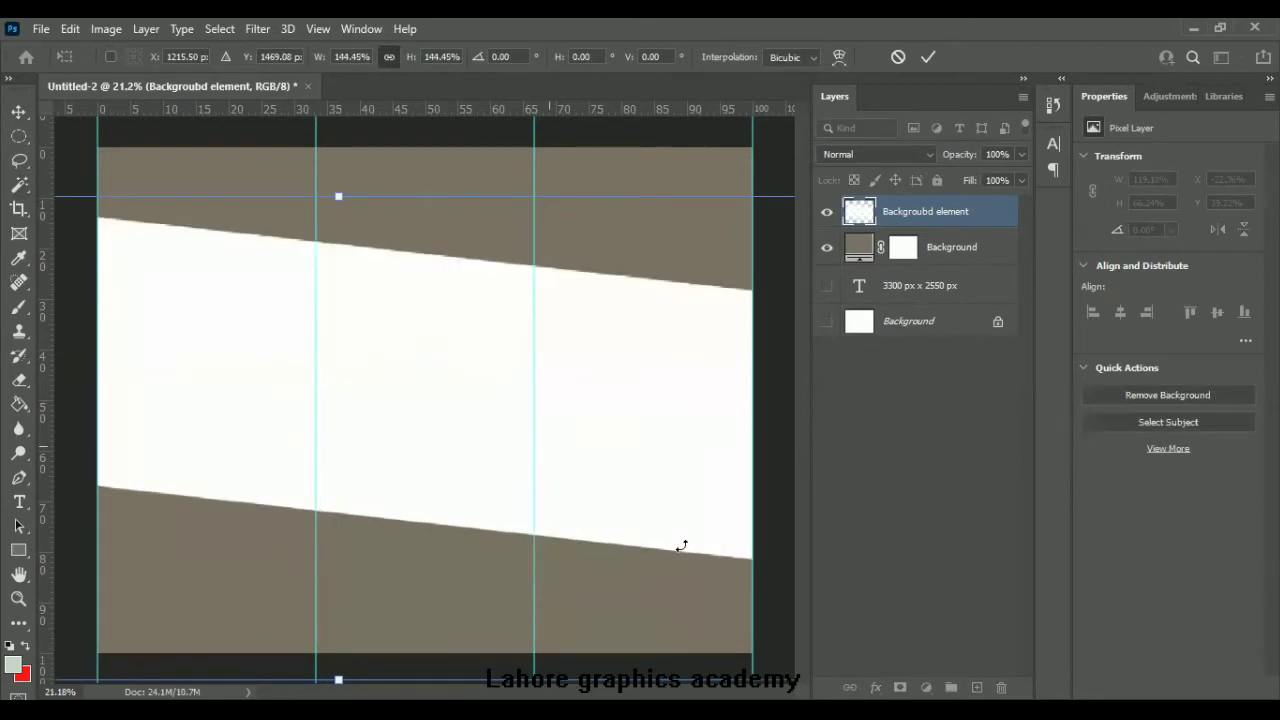
{"action": "mouse_move", "coordinate": [353, 486]}
{"action": "left_mouse_down"}
{"action": "mouse_move", "coordinate": [196, 574]}
{"action": "mouse_move", "coordinate": [424, 403]}
{"action": "mouse_move", "coordinate": [371, 376]}
{"action": "left_mouse_up"}
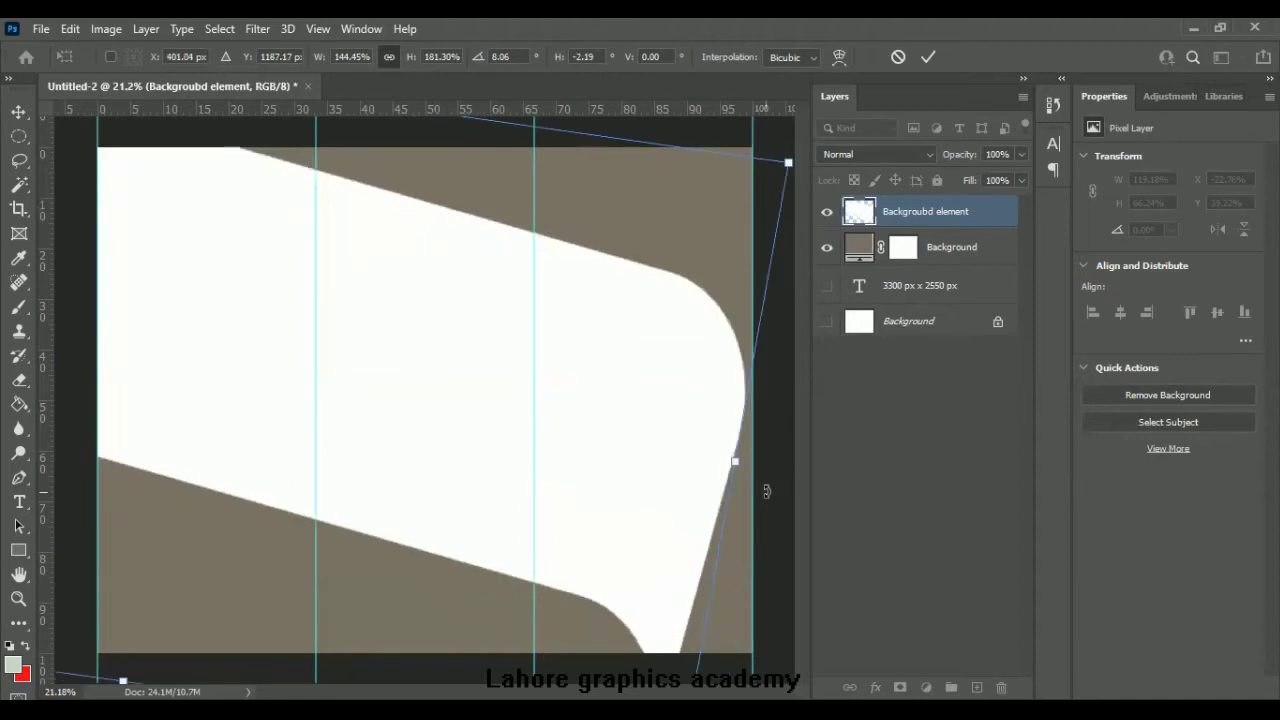
{"action": "left_click_drag", "start_coordinate": [495, 433], "coordinate": [566, 429]}
{"action": "key", "text": "ctrl+minus"}
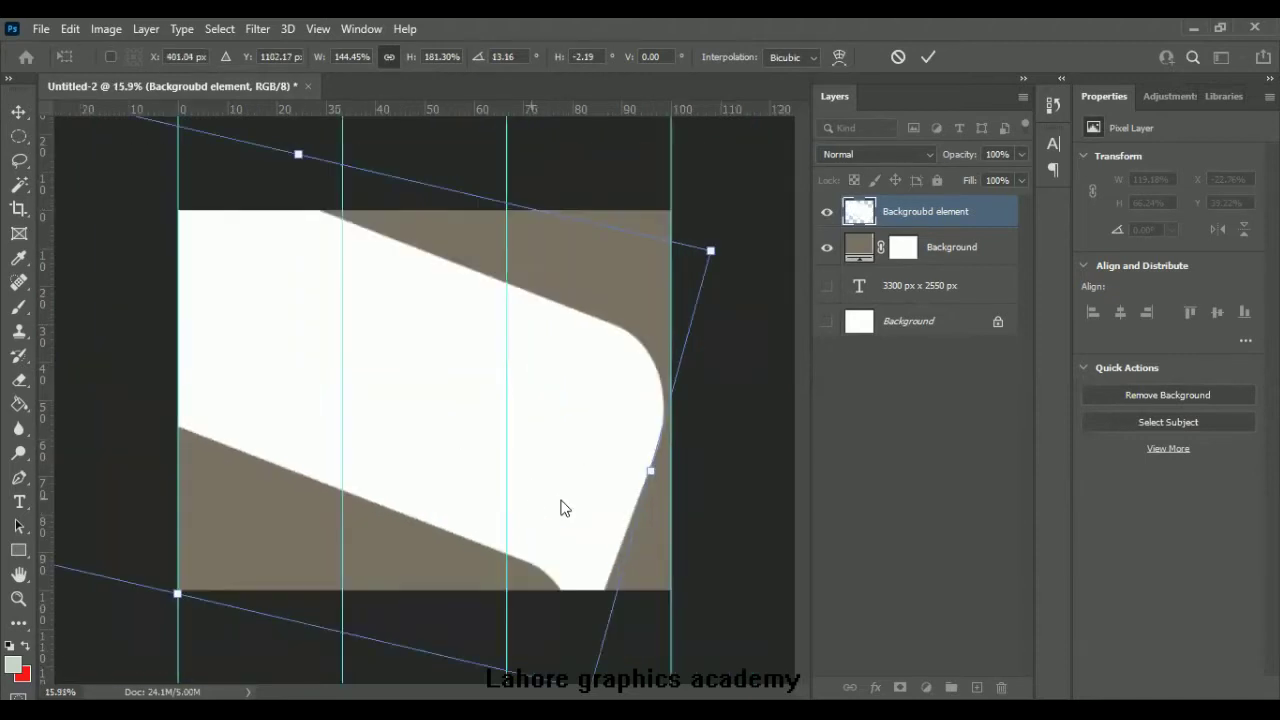
{"action": "key", "text": "Return"}
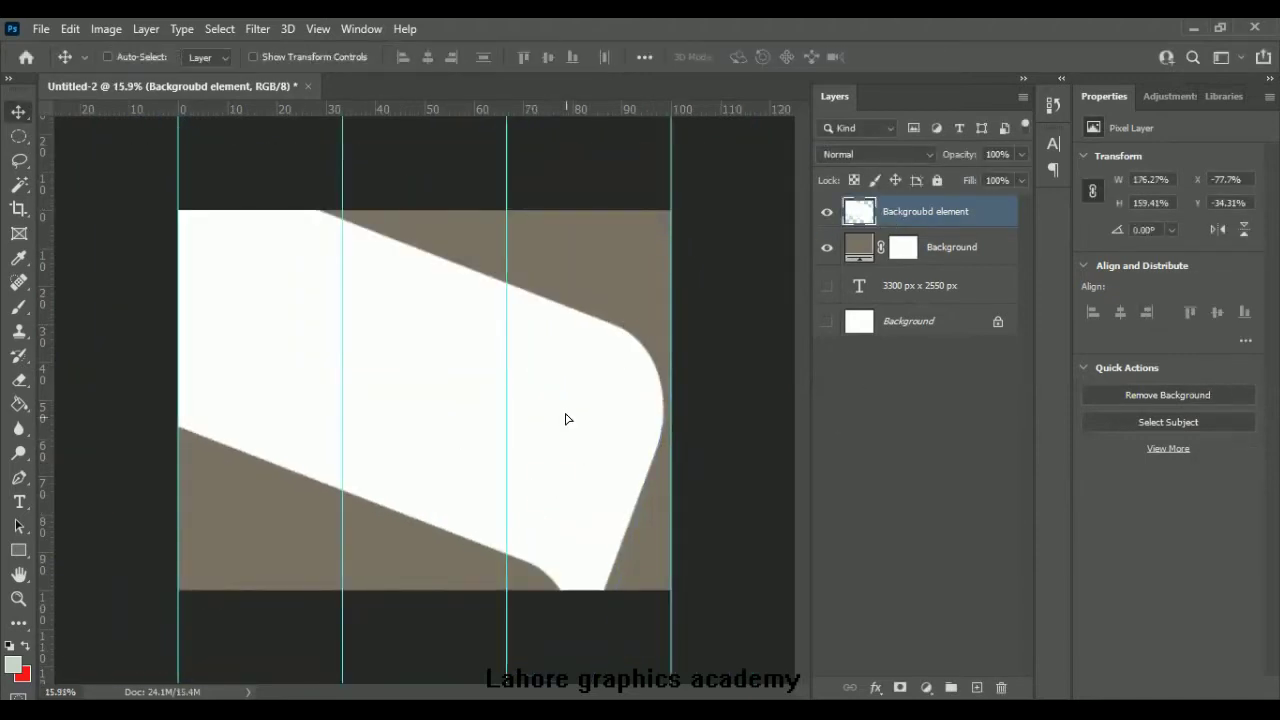
Step: Nudge the band up and right and apply a final 1.91° rotation
{"action": "left_click_drag", "start_coordinate": [567, 402], "coordinate": [567, 360]}
{"action": "left_click_drag", "start_coordinate": [567, 374], "coordinate": [587, 354]}
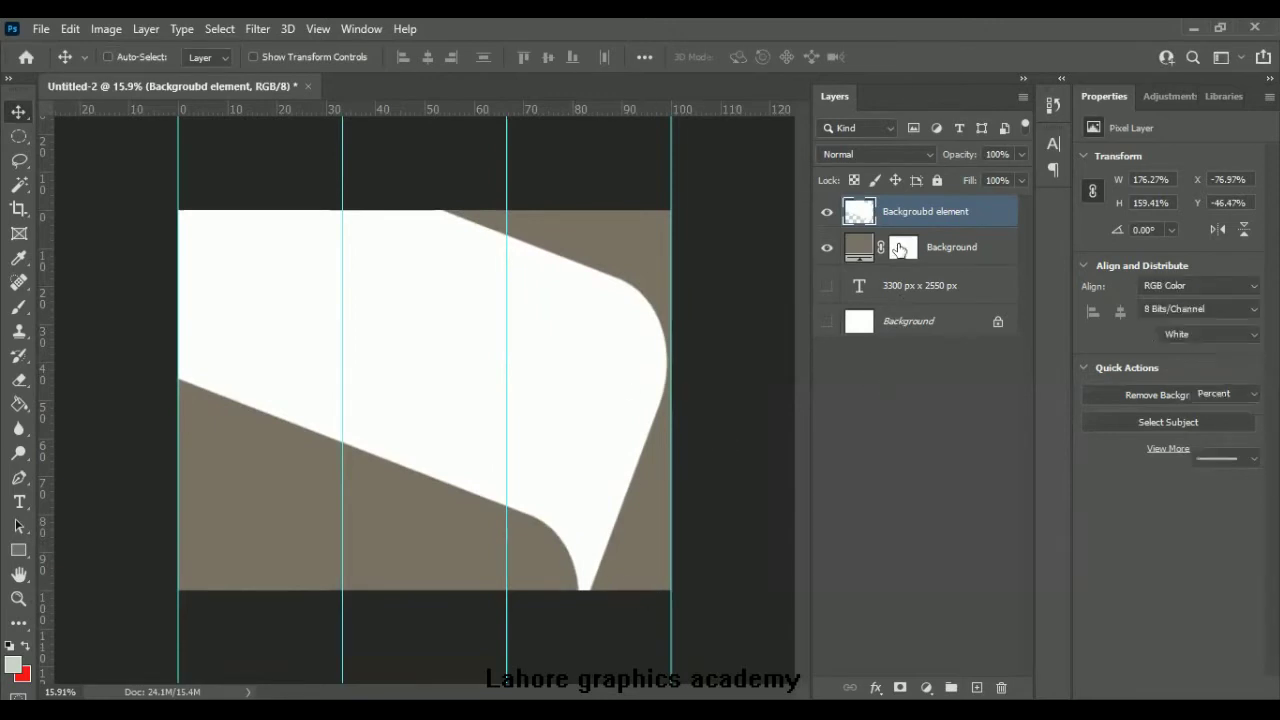
{"action": "key", "text": "ctrl+t"}
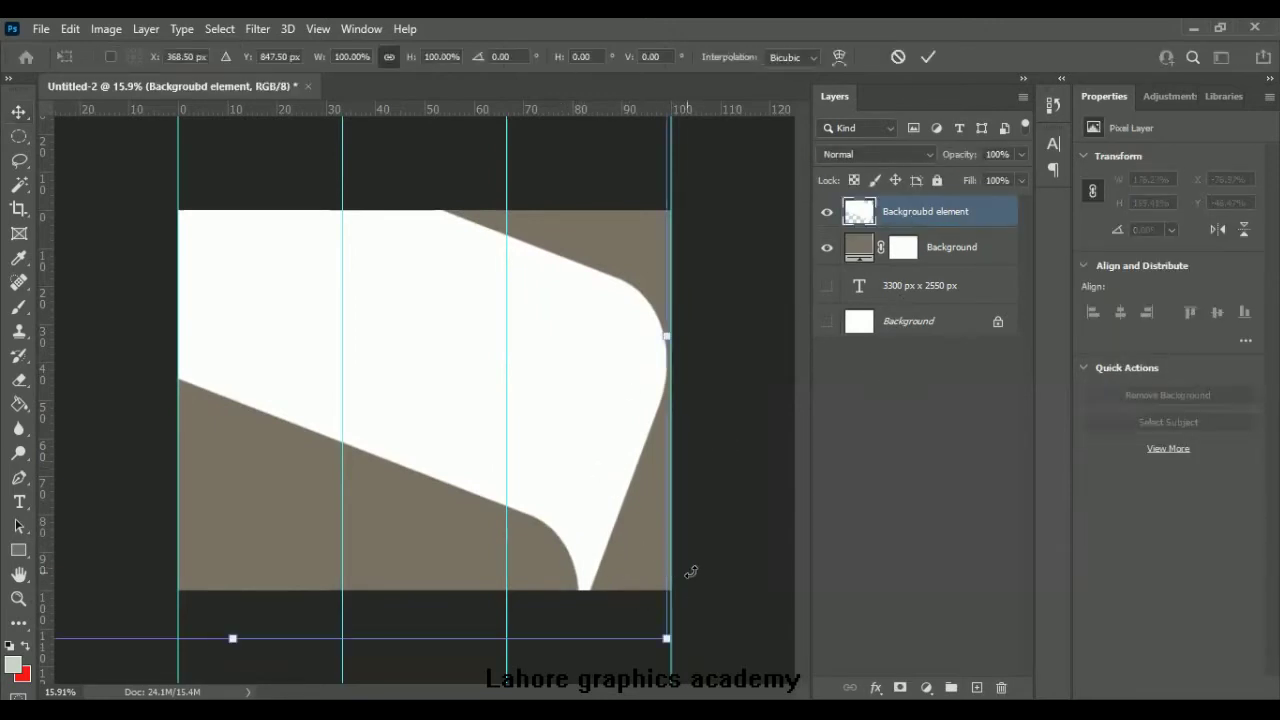
{"action": "left_click", "coordinate": [928, 56]}
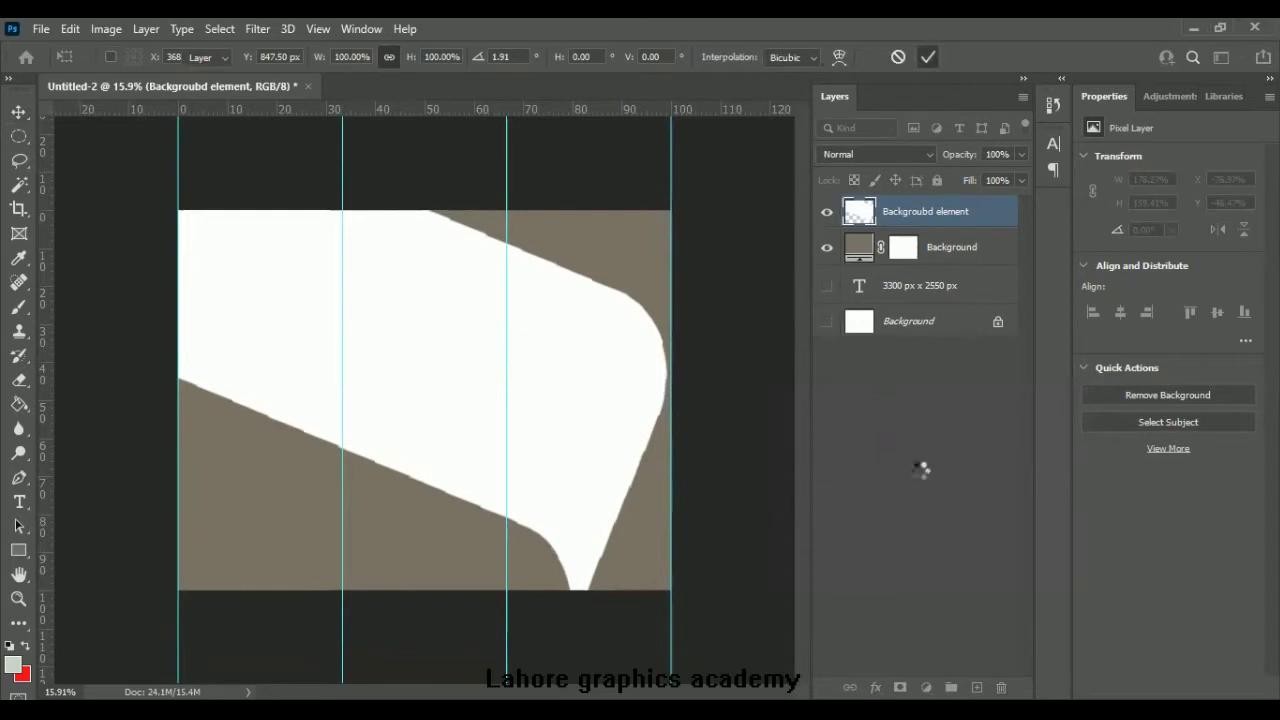
{"action": "left_click", "coordinate": [911, 471]}
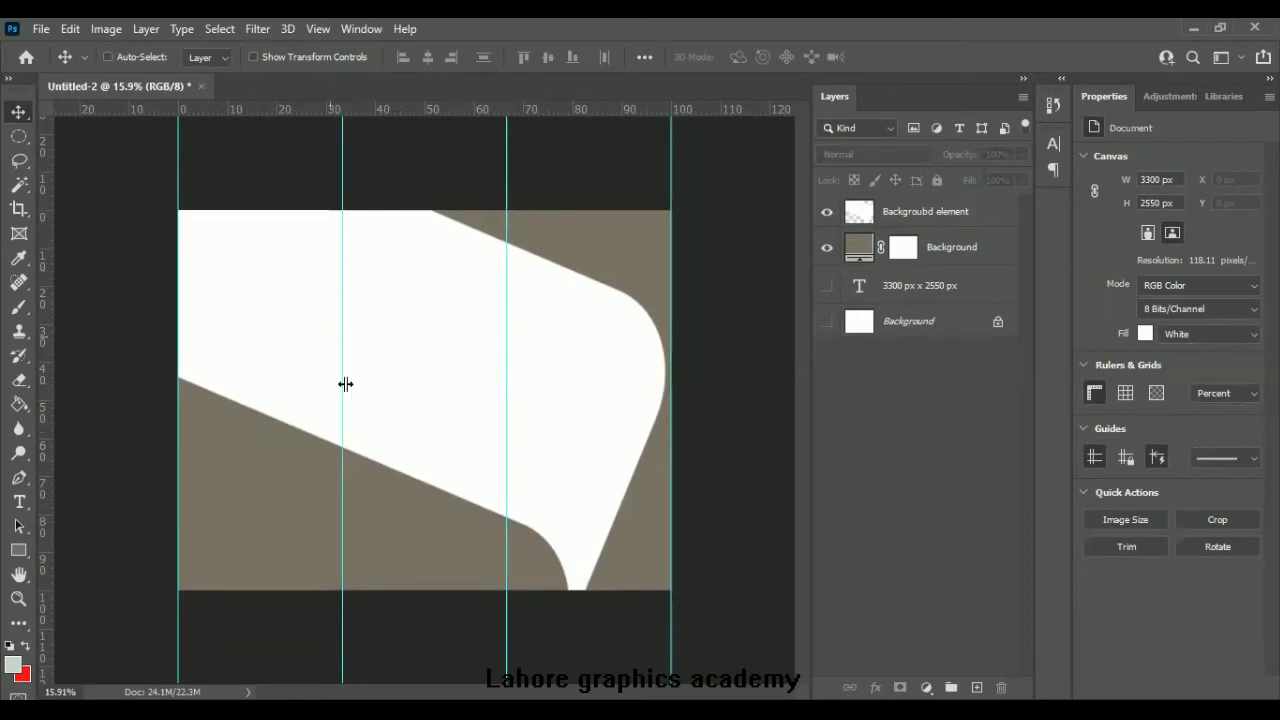
{"action": "key", "text": "ctrl+plus"}
{"action": "key", "text": "ctrl+plus"}
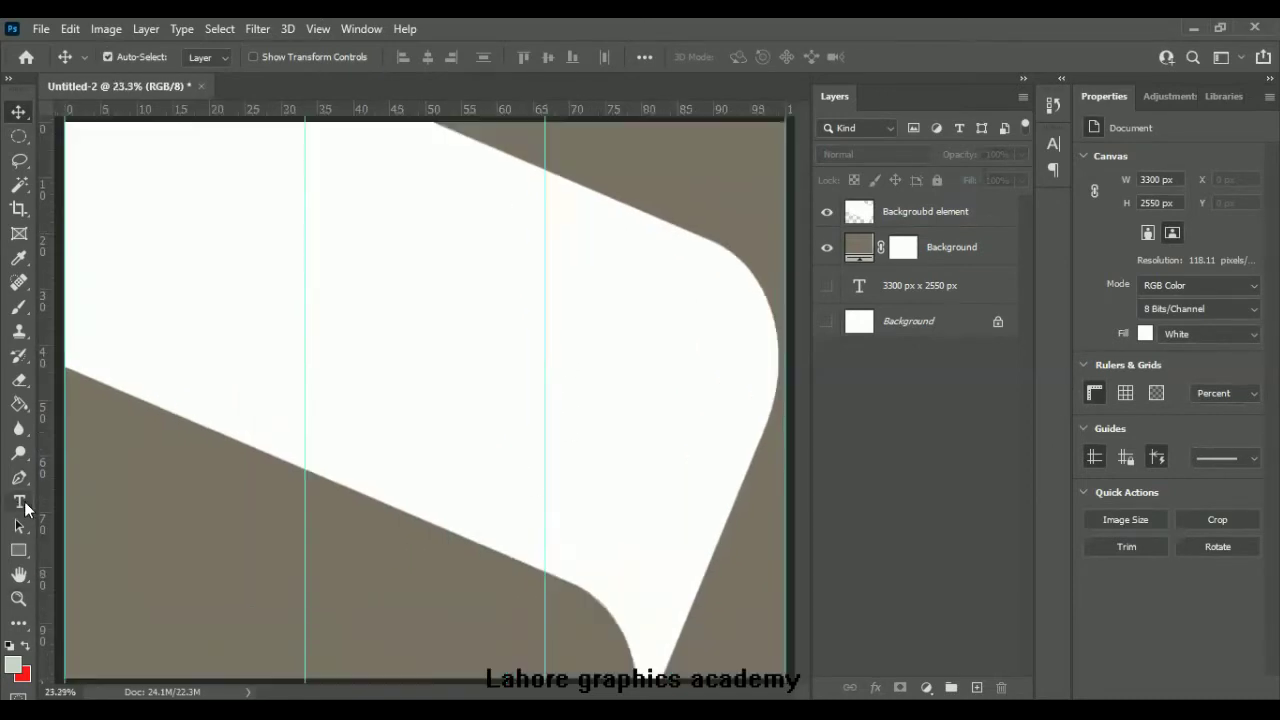
Step: Add the heading text in the lower-left area and colour it white
{"action": "left_click", "coordinate": [20, 502]}
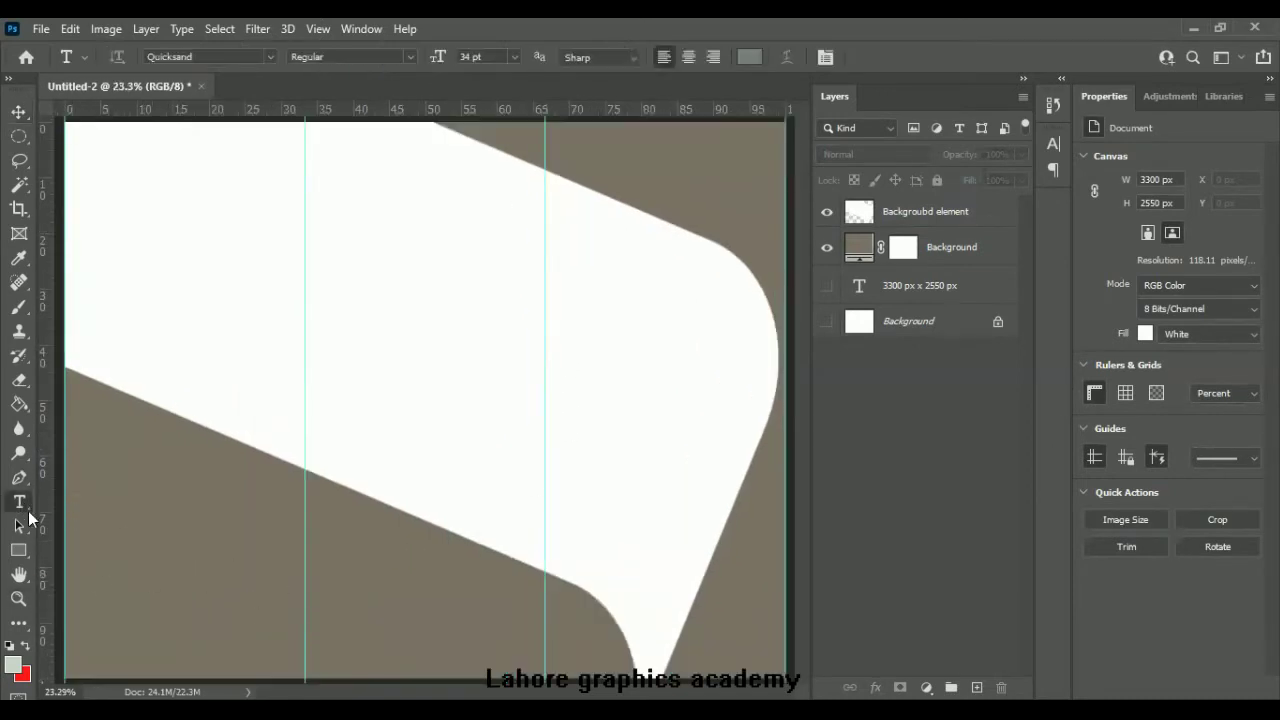
{"action": "left_click", "coordinate": [101, 570]}
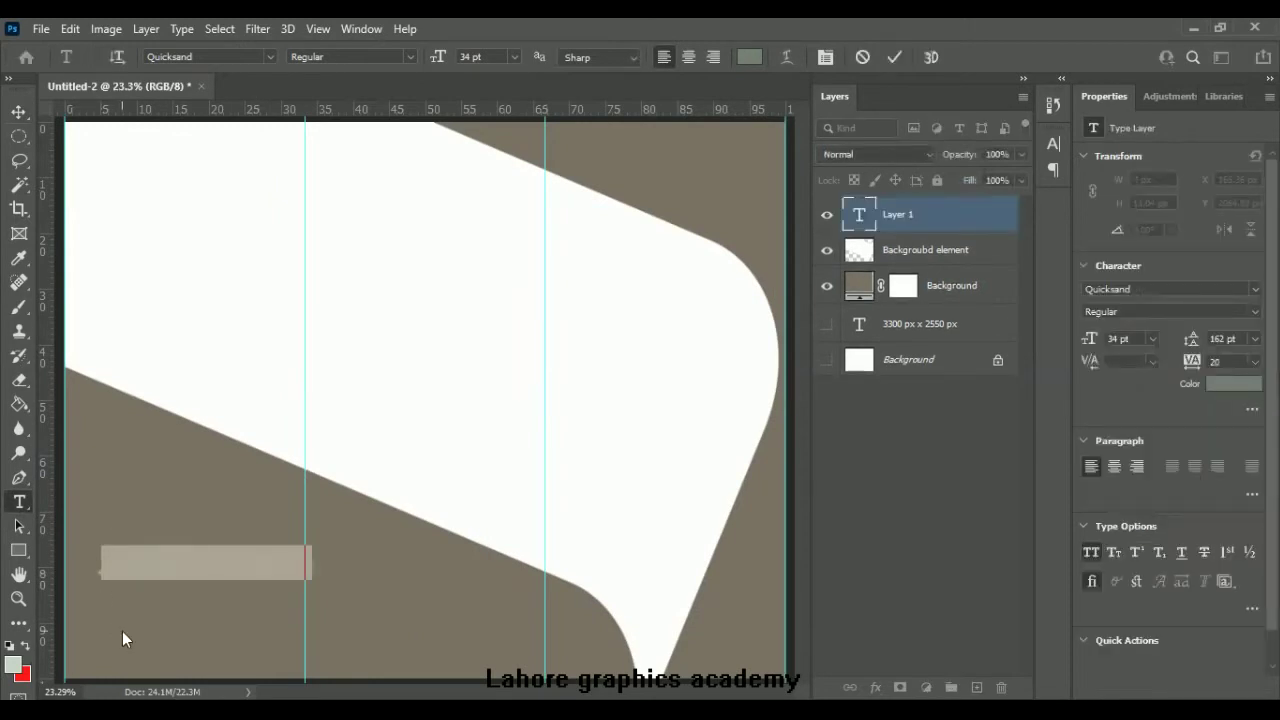
{"action": "type", "text": "Lahore Graphics Academy"}
{"action": "key", "text": "ctrl+a"}
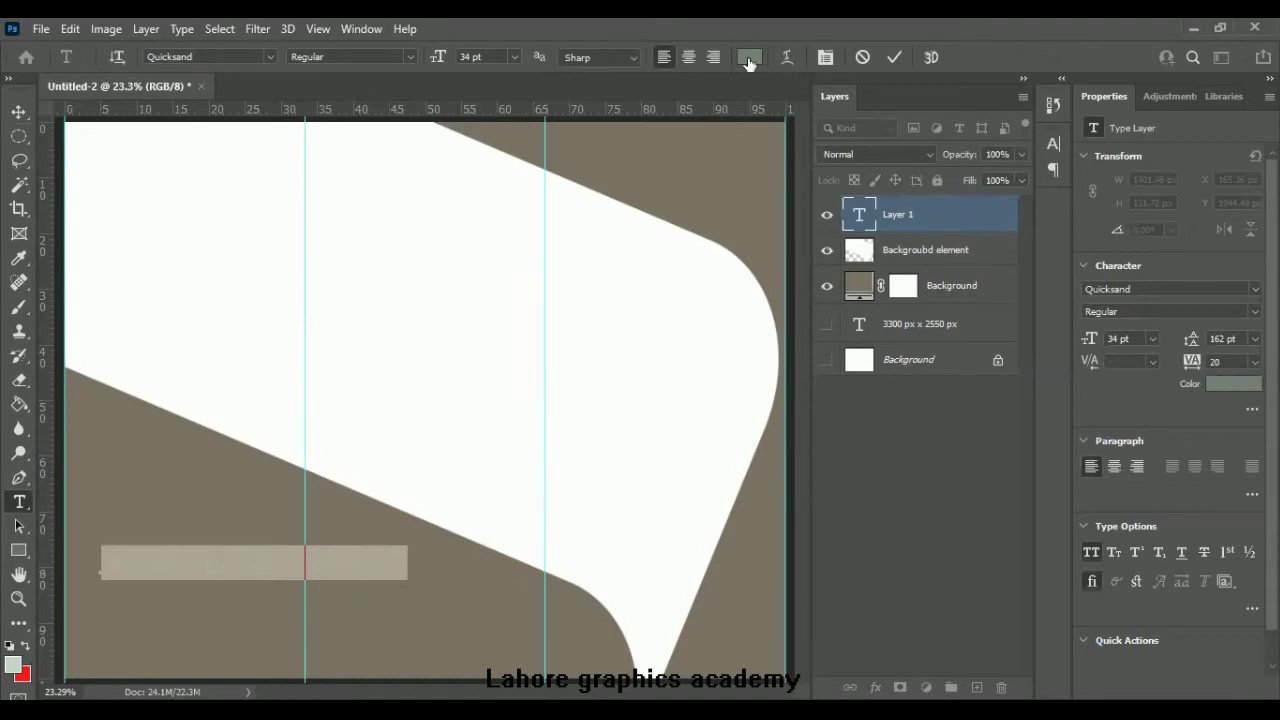
{"action": "left_click", "coordinate": [749, 57]}
{"action": "left_click", "coordinate": [886, 336]}
{"action": "left_click", "coordinate": [1208, 311]}
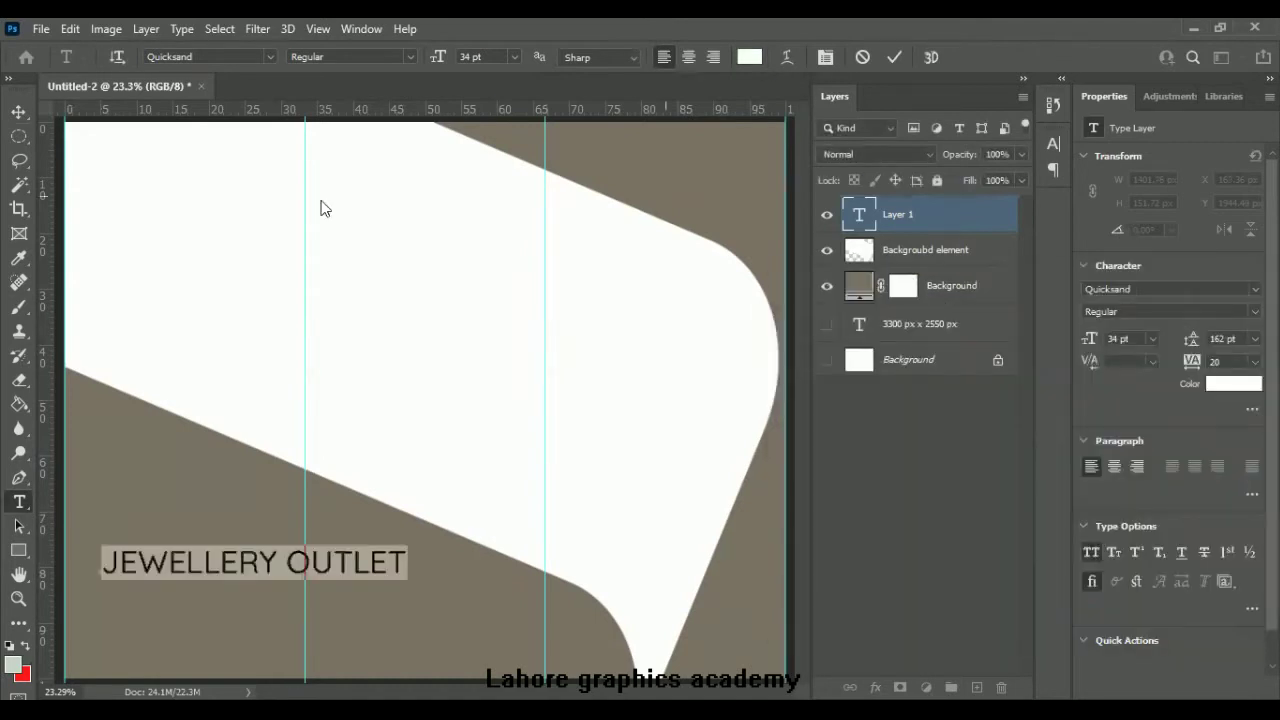
Step: Set the JEWELLERY OUTLET text to 17 pt SemiBold and move it down-left
{"action": "left_click_drag", "start_coordinate": [438, 58], "coordinate": [422, 63]}
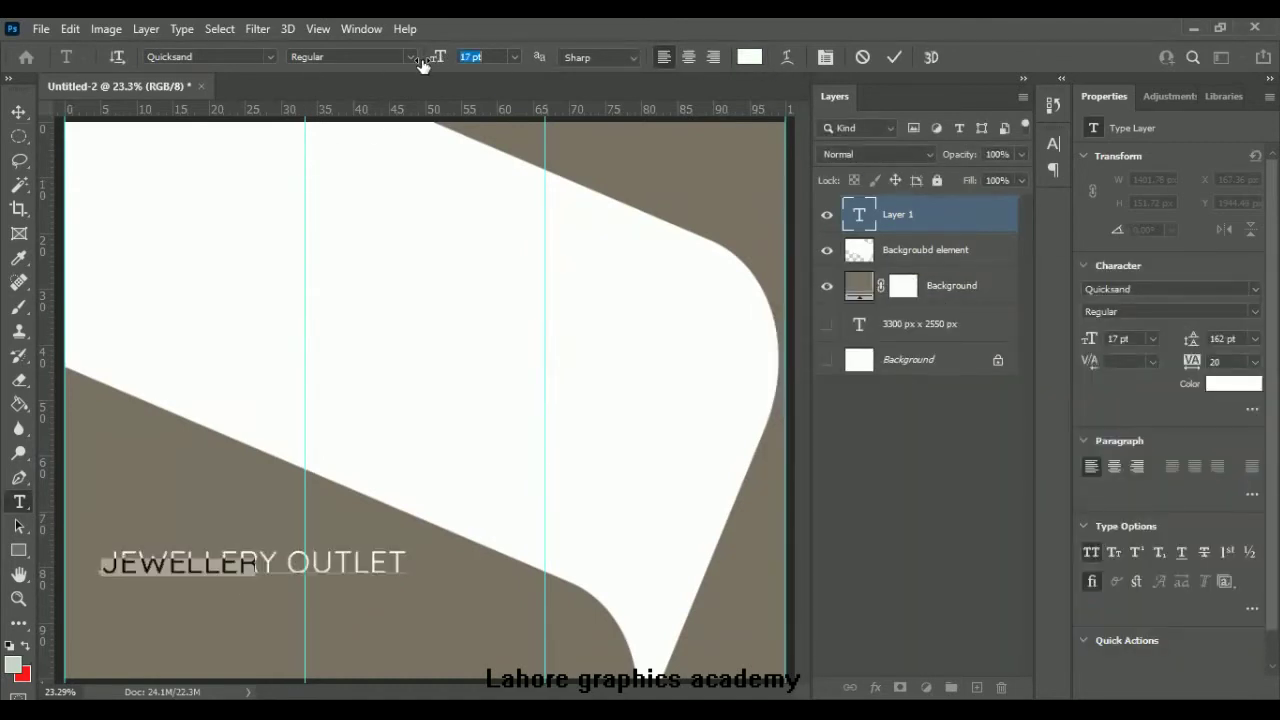
{"action": "left_click_drag", "start_coordinate": [193, 602], "coordinate": [187, 611]}
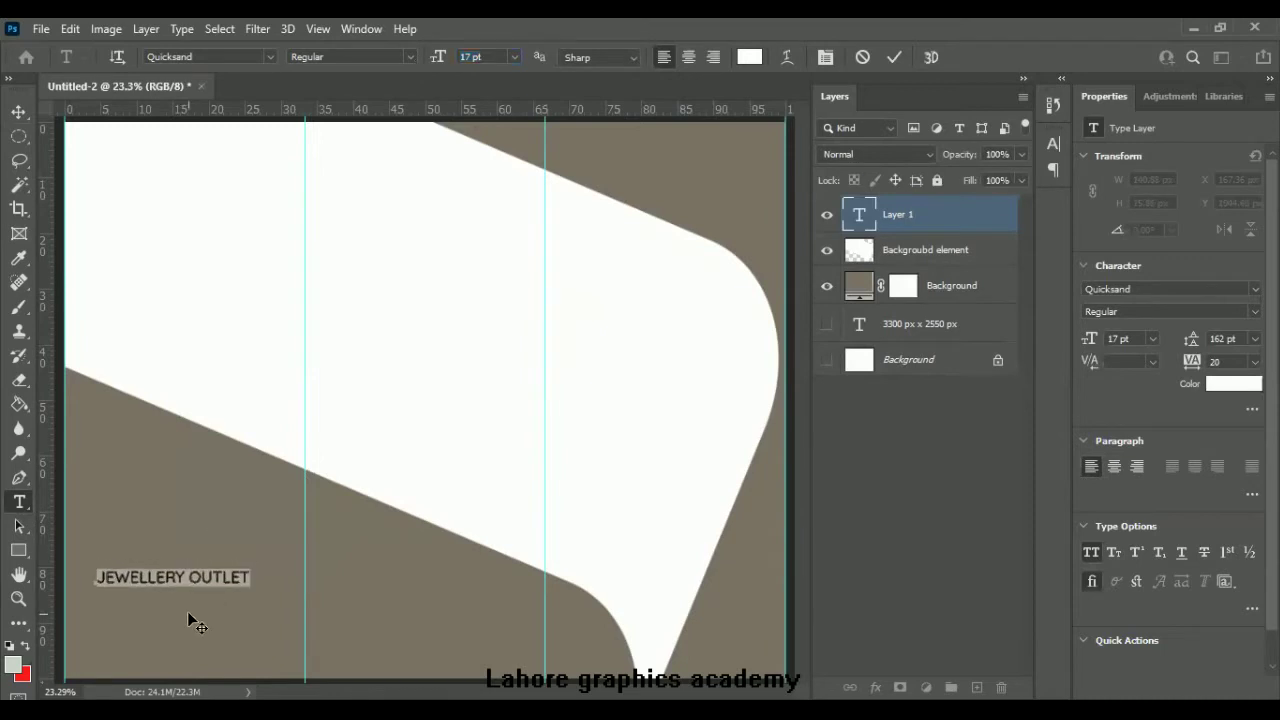
{"action": "left_click", "coordinate": [409, 57]}
{"action": "left_click", "coordinate": [385, 118]}
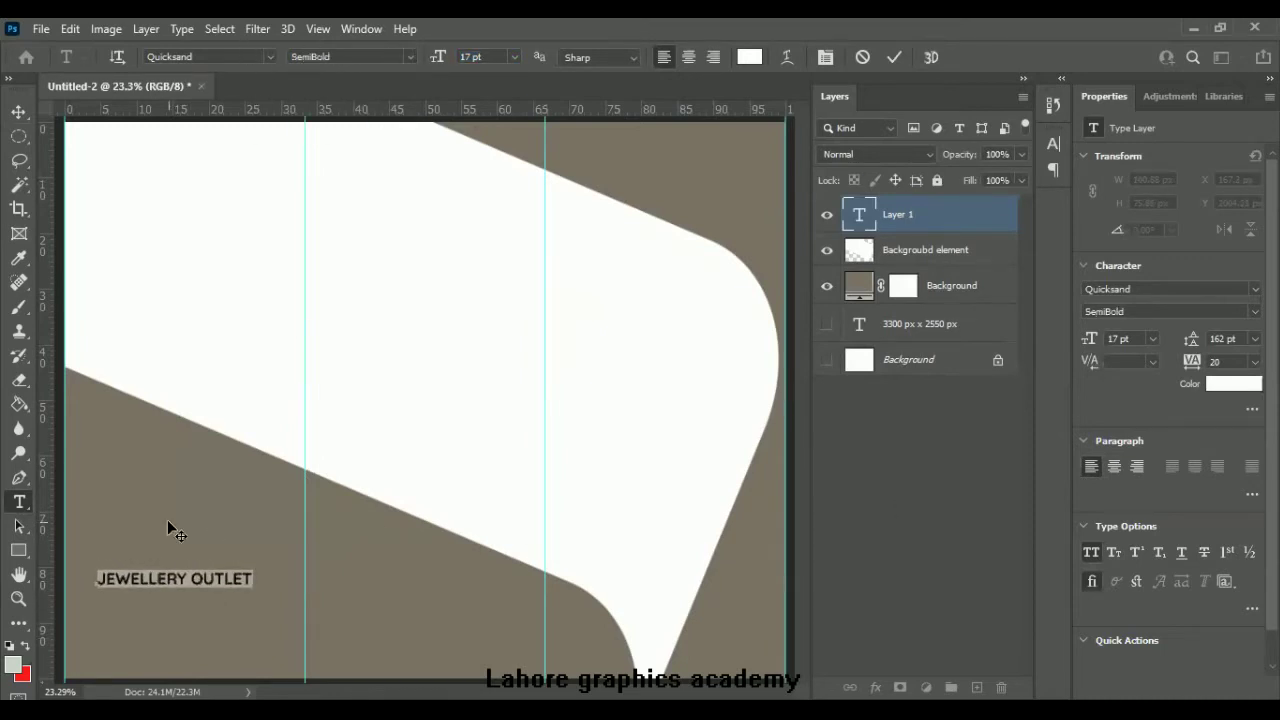
{"action": "left_click", "coordinate": [894, 57]}
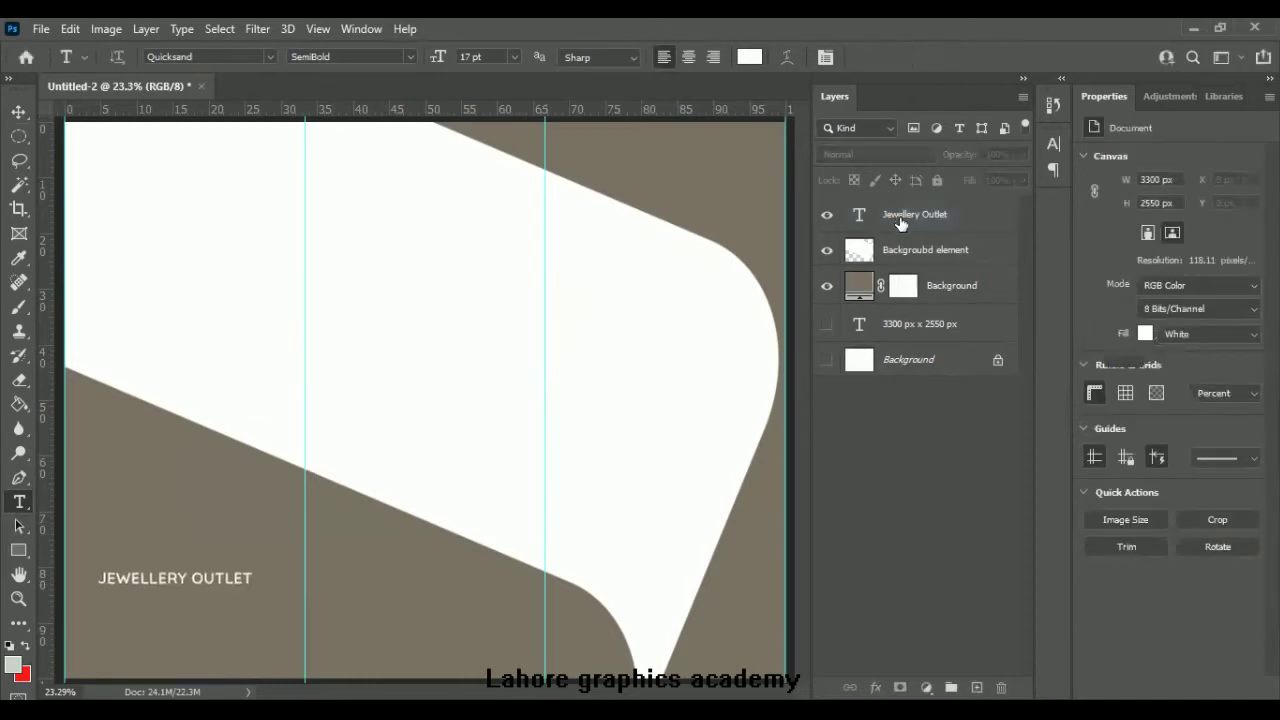
Step: Stretch the JEWELLERY OUTLET text taller and start a new text line above it
{"action": "key", "text": "ctrl+t"}
{"action": "left_click_drag", "start_coordinate": [175, 607], "coordinate": [175, 617]}
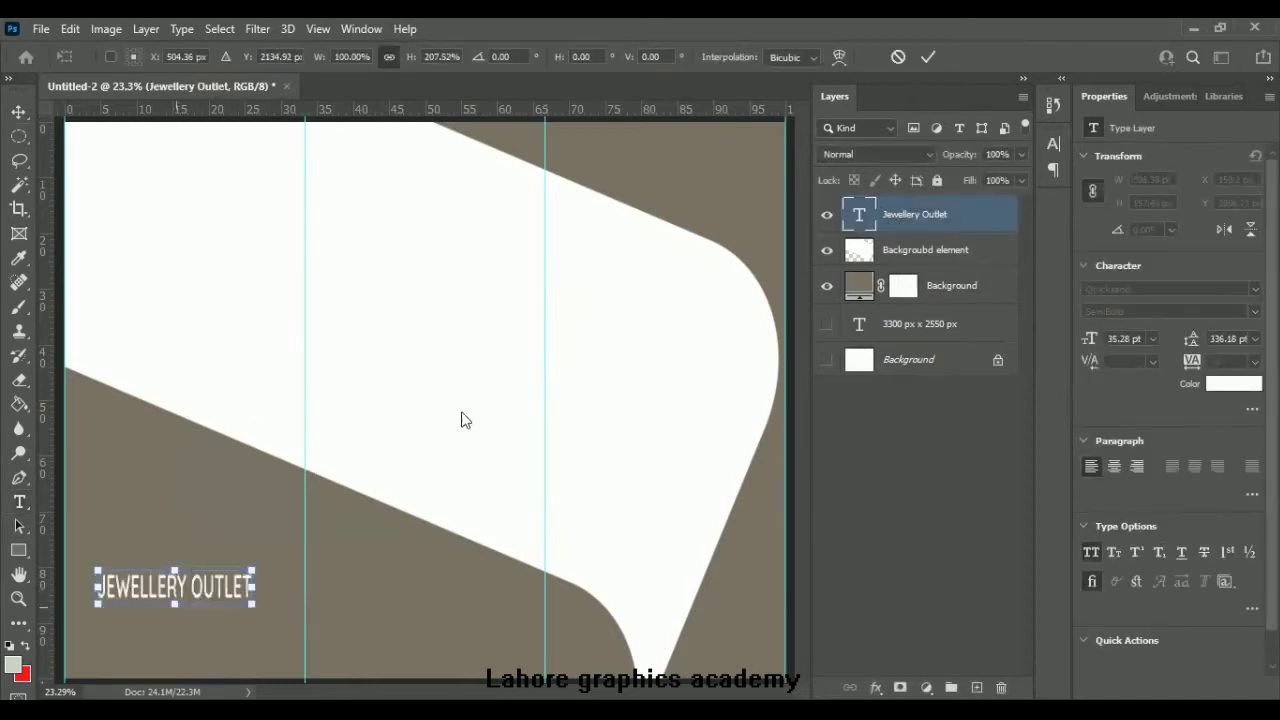
{"action": "left_click", "coordinate": [922, 60]}
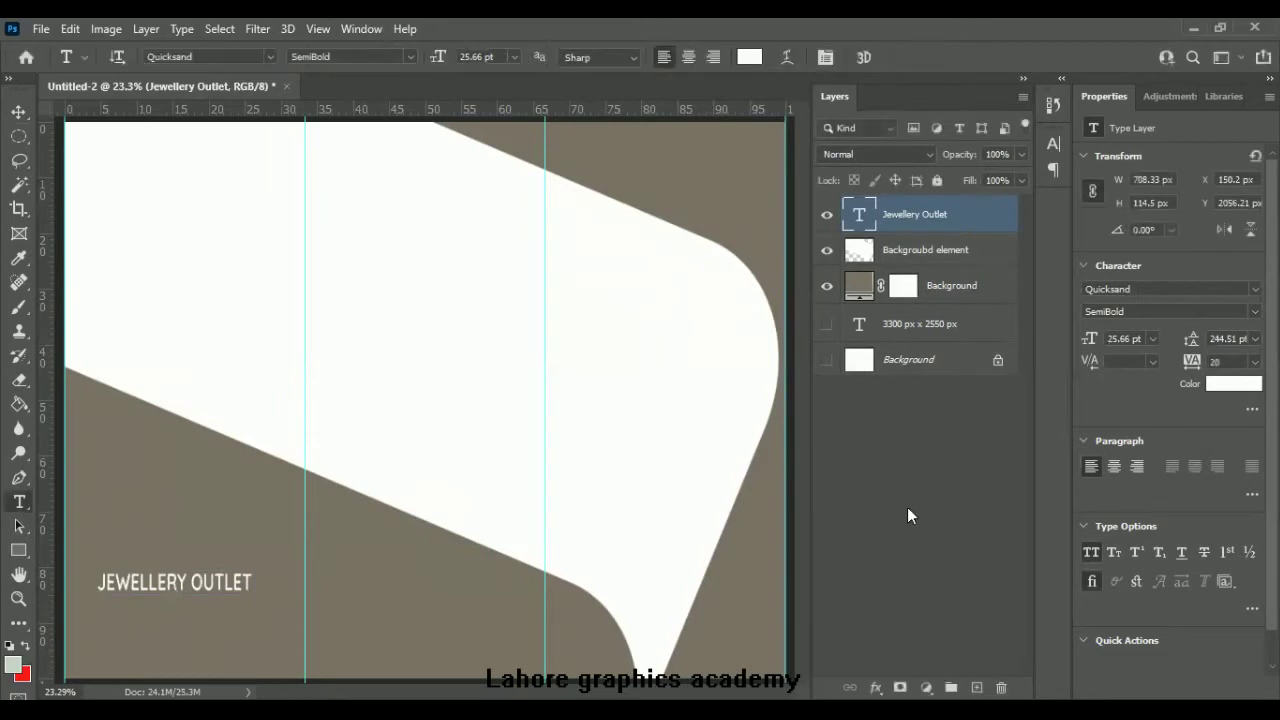
{"action": "left_click", "coordinate": [907, 507]}
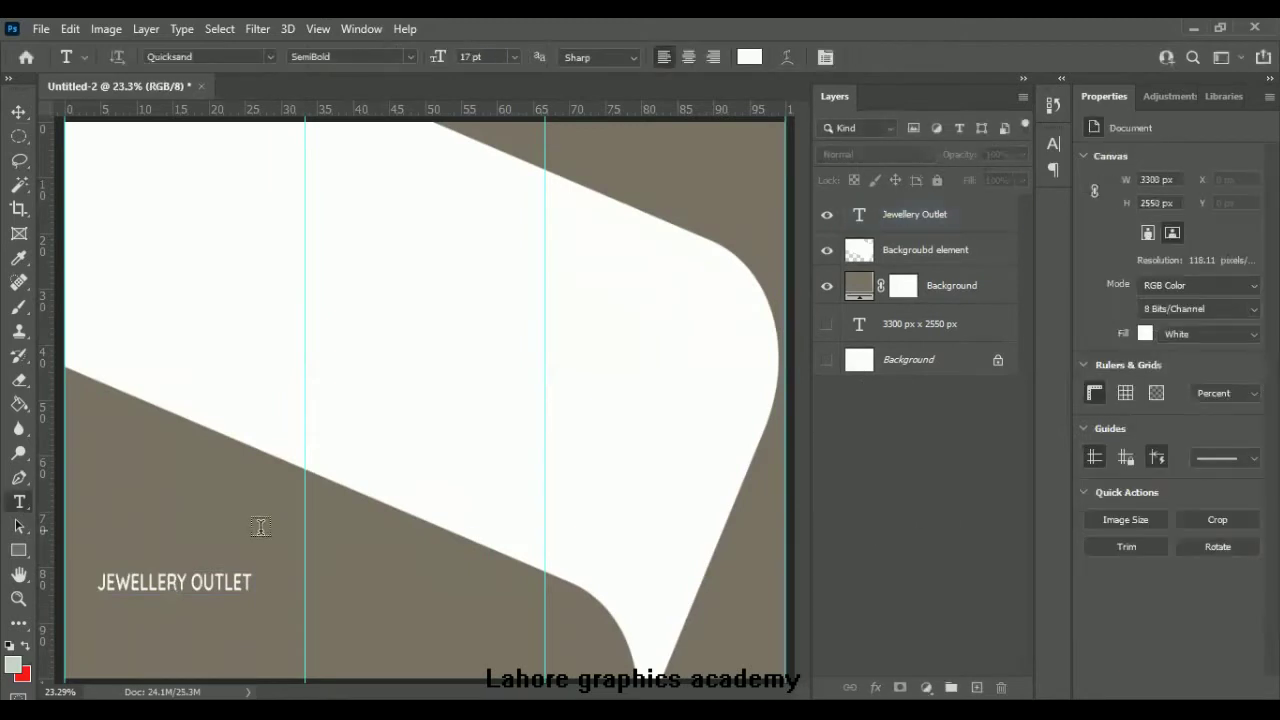
{"action": "left_click", "coordinate": [130, 558]}
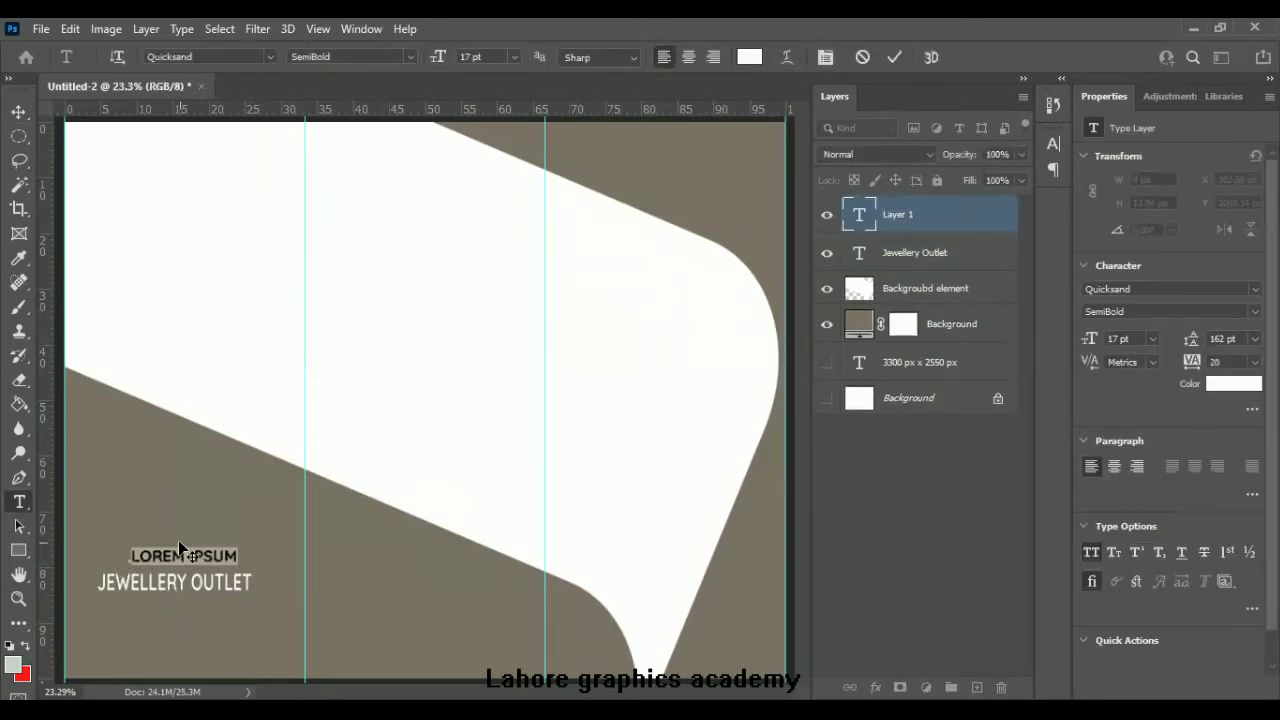
Step: Type LET'S SHINE!, centre it over JEWELLERY OUTLET and nudge it down slightly
{"action": "type", "text": "LET'S SHINES"}
{"action": "left_click", "coordinate": [894, 57]}
{"action": "key", "text": "v"}
{"action": "left_click", "coordinate": [927, 253], "text": "ctrl"}
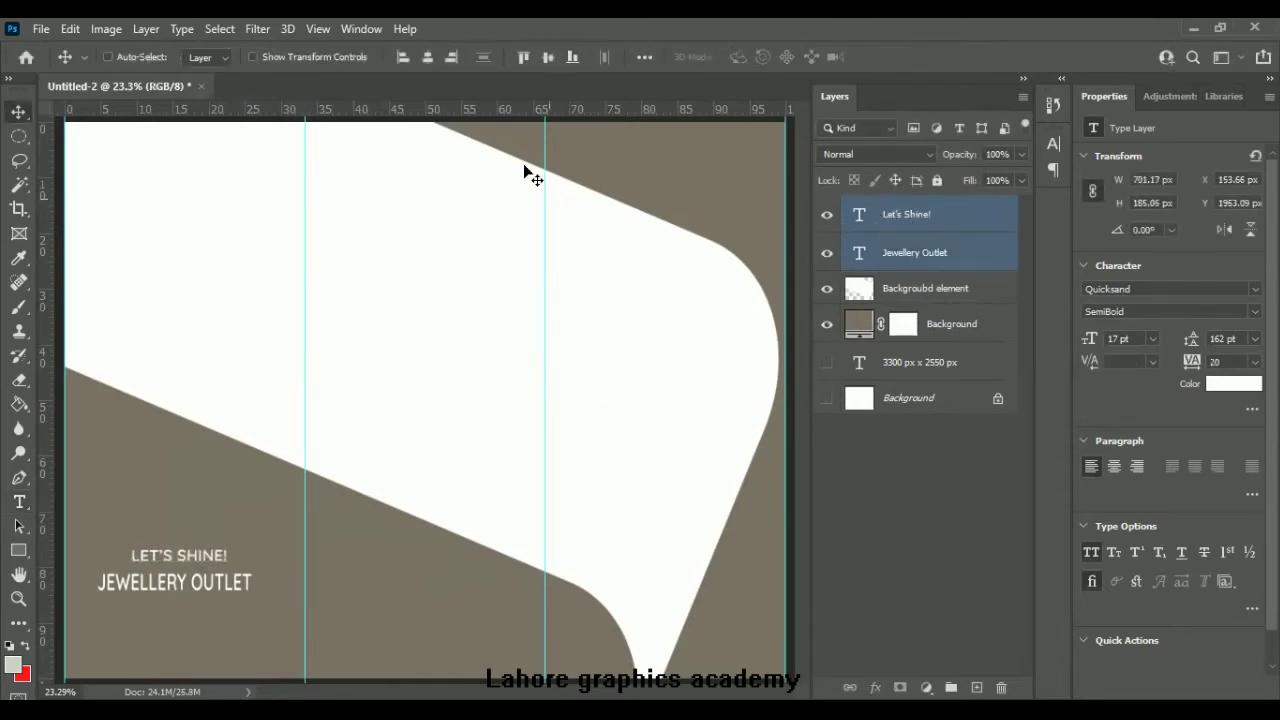
{"action": "left_click", "coordinate": [426, 58]}
{"action": "left_click", "coordinate": [914, 222]}
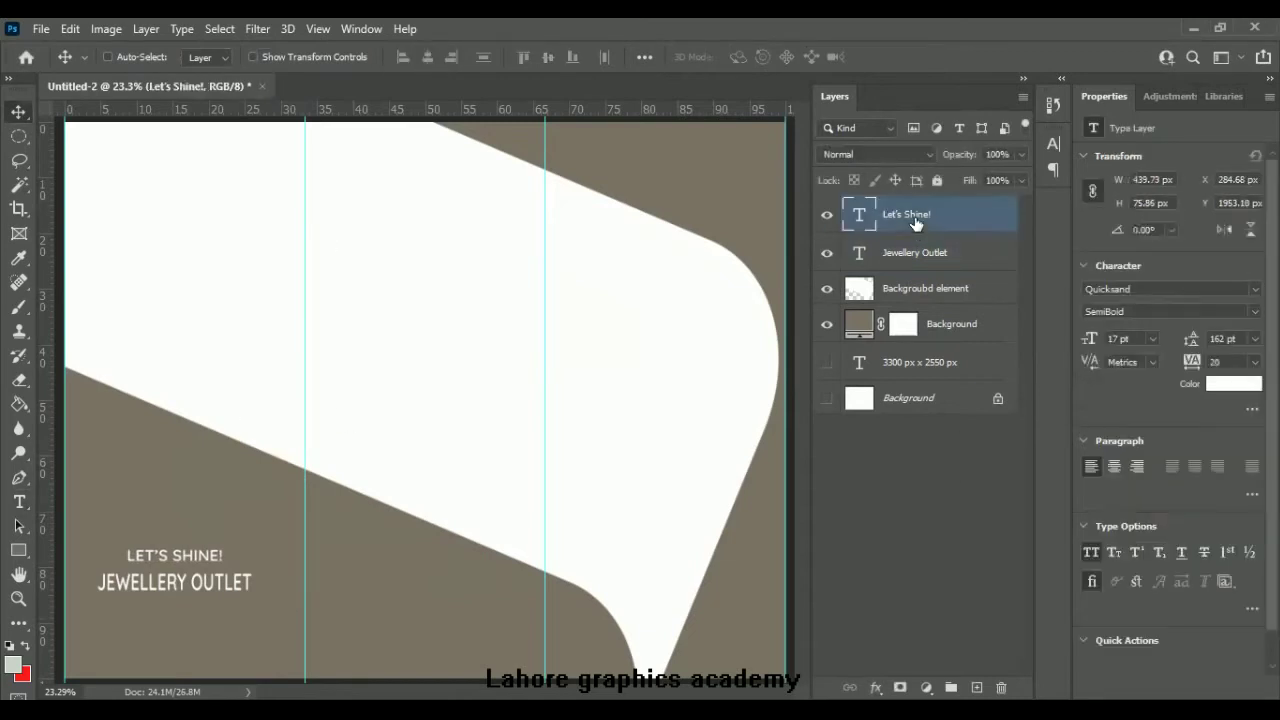
{"action": "key", "text": "shift+Down"}
{"action": "key", "text": "shift+Down"}
{"action": "key", "text": "shift+Down"}
Step: Draw a white horizontal line 31 px thick across LET'S SHINE!
{"action": "left_click", "coordinate": [18, 550]}
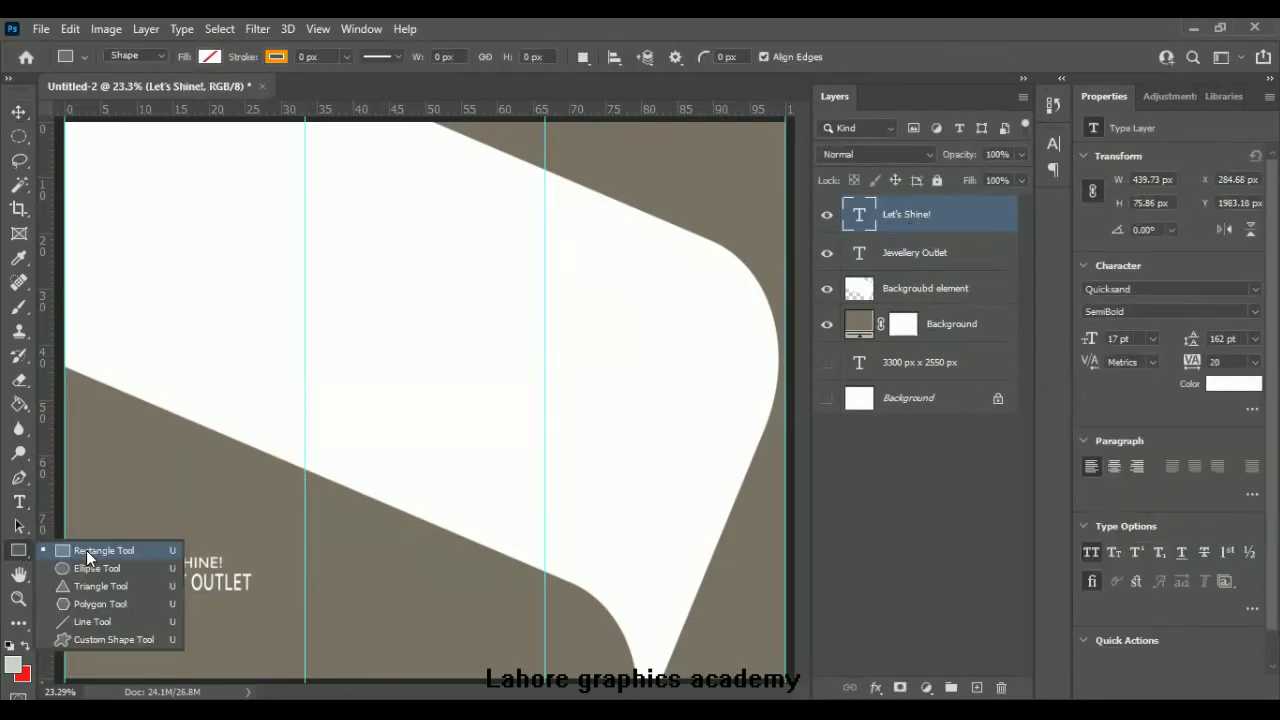
{"action": "left_click", "coordinate": [92, 620]}
{"action": "left_click_drag", "start_coordinate": [98, 562], "coordinate": [252, 562]}
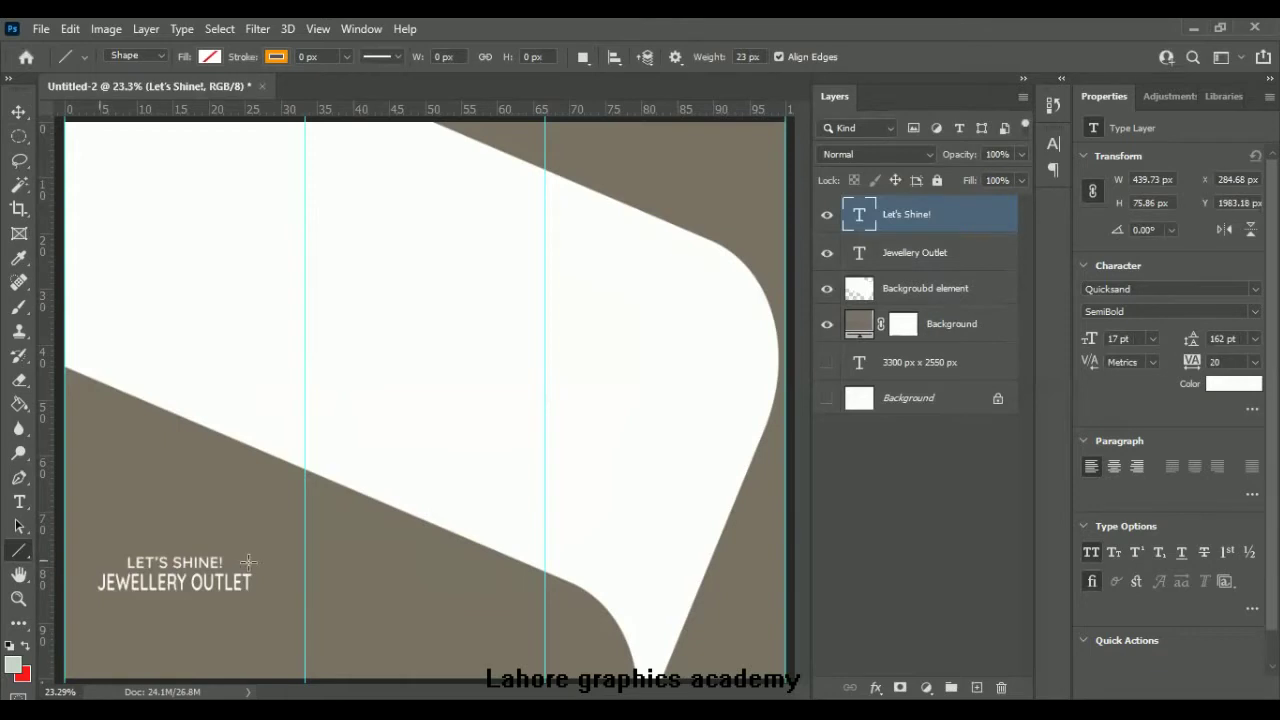
{"action": "left_click", "coordinate": [132, 148]}
{"action": "left_click", "coordinate": [272, 56]}
{"action": "left_click", "coordinate": [535, 56]}
{"action": "double_click", "coordinate": [535, 56]}
{"action": "type", "text": "31"}
{"action": "key", "text": "Return"}
Step: Centre the line horizontally on the LET'S SHINE! text
{"action": "left_click", "coordinate": [905, 247], "text": "shift"}
{"action": "key", "text": "v"}
{"action": "left_click", "coordinate": [548, 56]}
{"action": "left_click", "coordinate": [815, 268]}
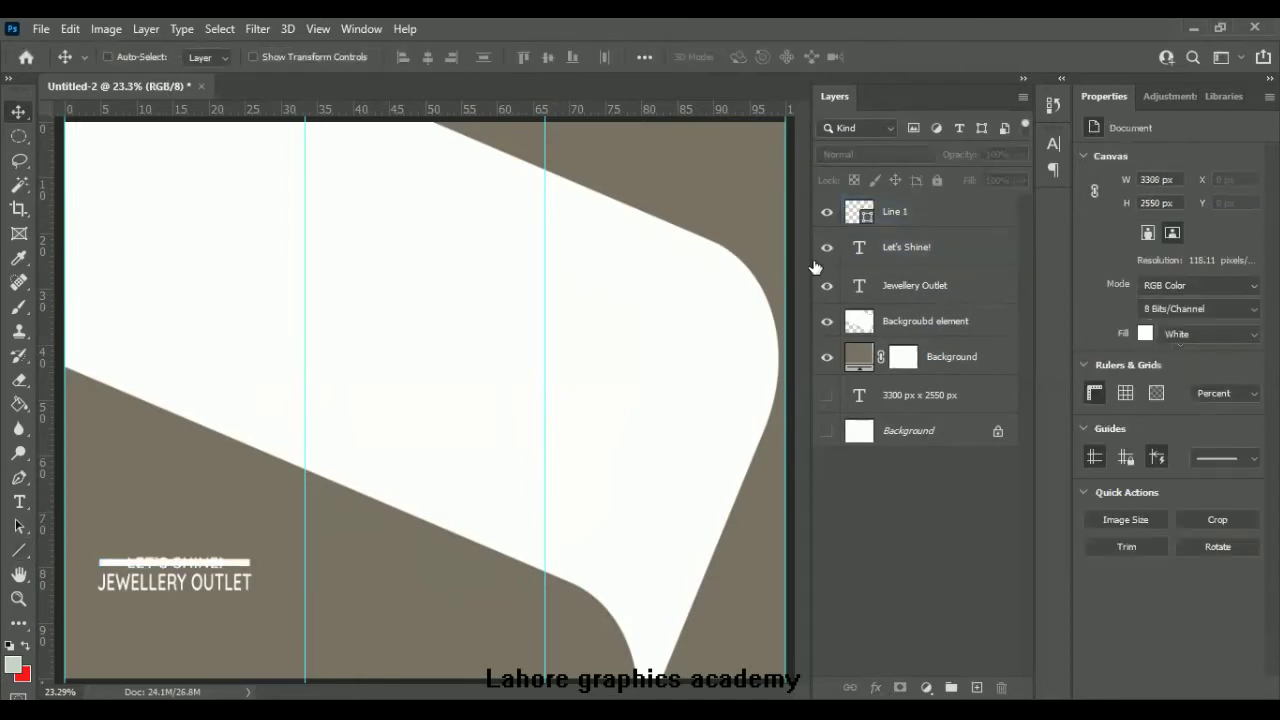
{"action": "left_click", "coordinate": [10, 553]}
Step: Cover the white line's middle with a taupe grey rectangle, keeping LET'S SHINE! above it
{"action": "right_click", "coordinate": [7, 553]}
{"action": "left_click", "coordinate": [90, 549]}
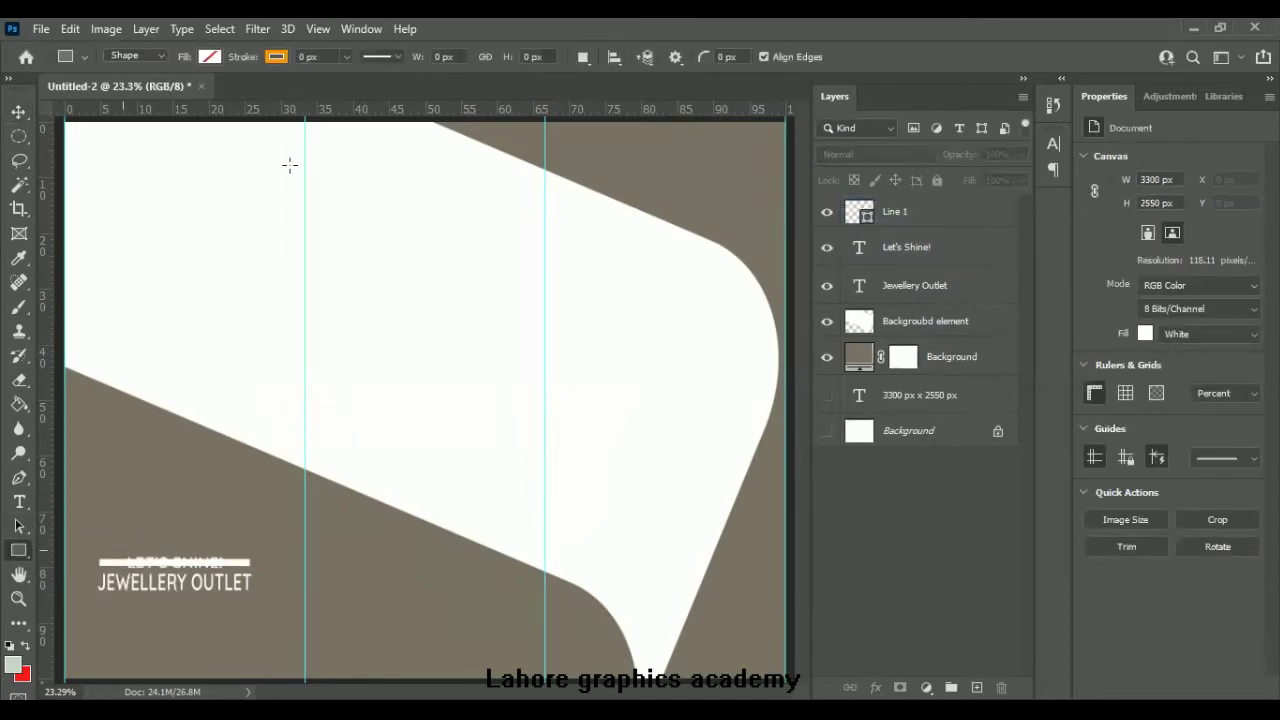
{"action": "left_click", "coordinate": [210, 57]}
{"action": "left_click", "coordinate": [106, 151]}
{"action": "scroll", "coordinate": [108, 594], "scroll_direction": "up", "scroll_amount": 3}
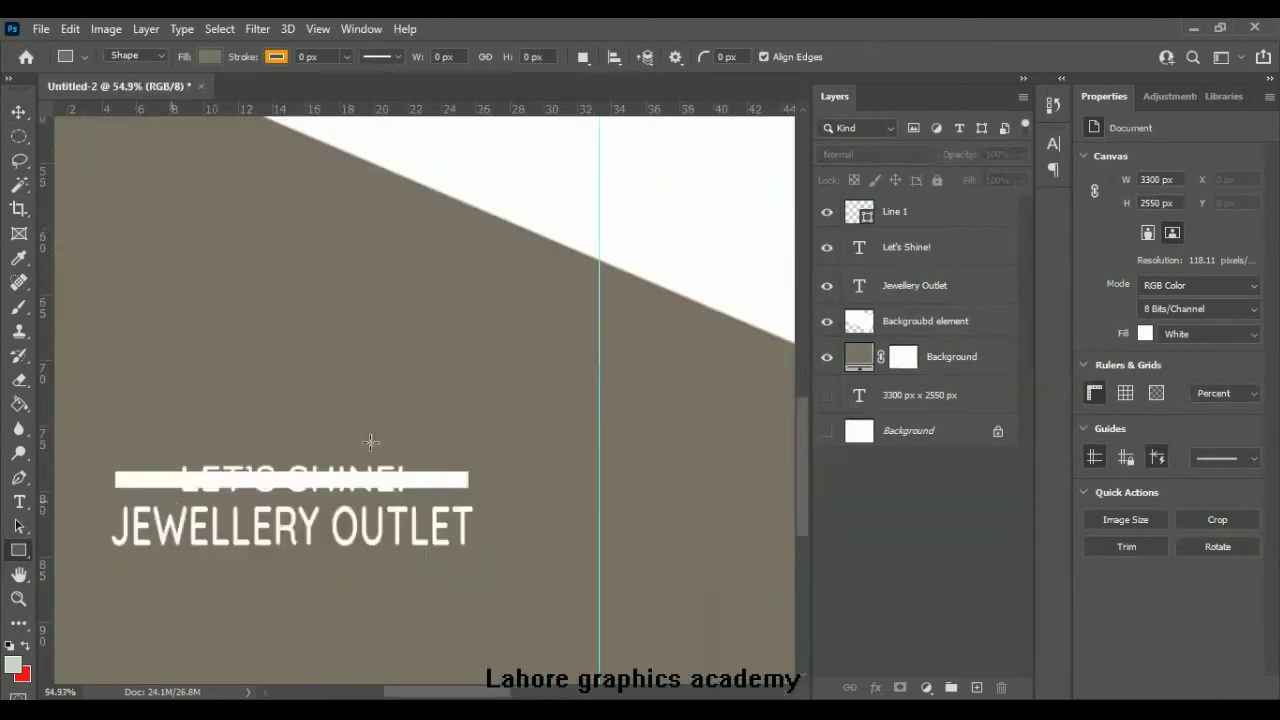
{"action": "left_click_drag", "start_coordinate": [417, 452], "coordinate": [171, 500]}
{"action": "left_click_drag", "start_coordinate": [900, 282], "coordinate": [905, 205]}
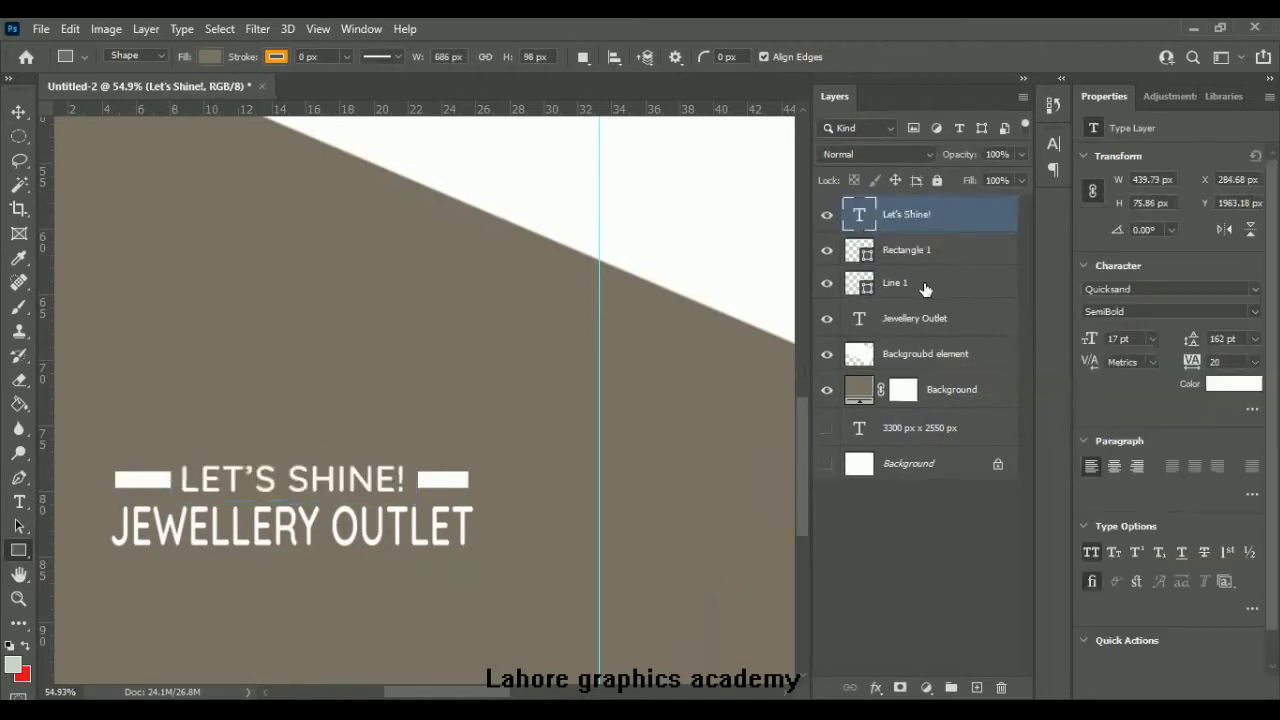
{"action": "left_click", "coordinate": [913, 287], "text": "shift"}
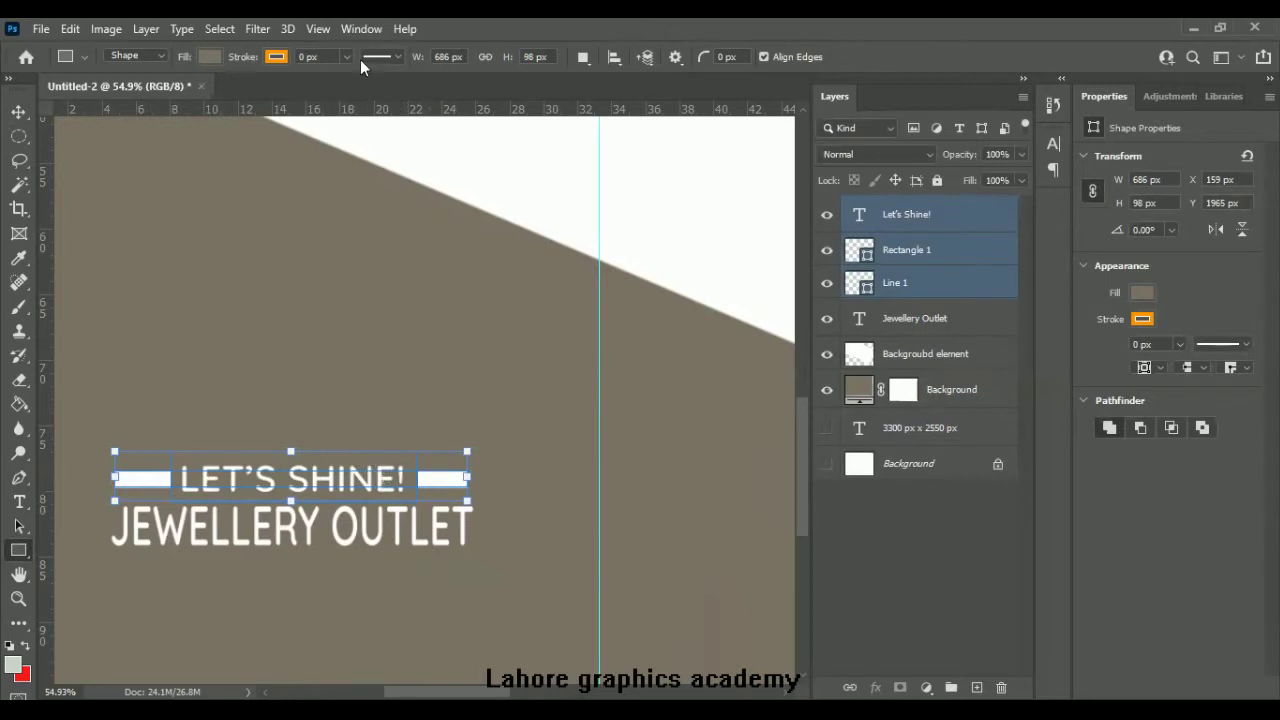
{"action": "key", "text": "v"}
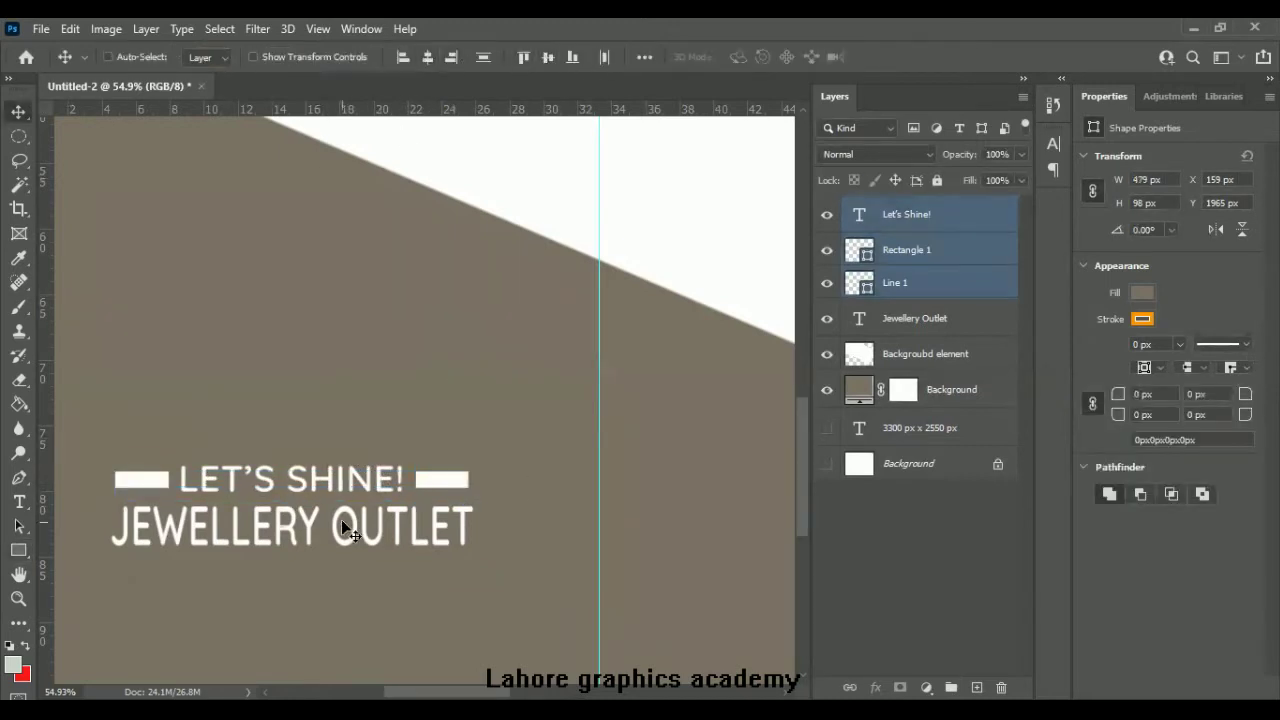
Step: Scale JEWELLERY OUTLET to about 97% so it matches the bars' 686 px width
{"action": "scroll", "coordinate": [356, 537], "scroll_direction": "down", "scroll_amount": 1}
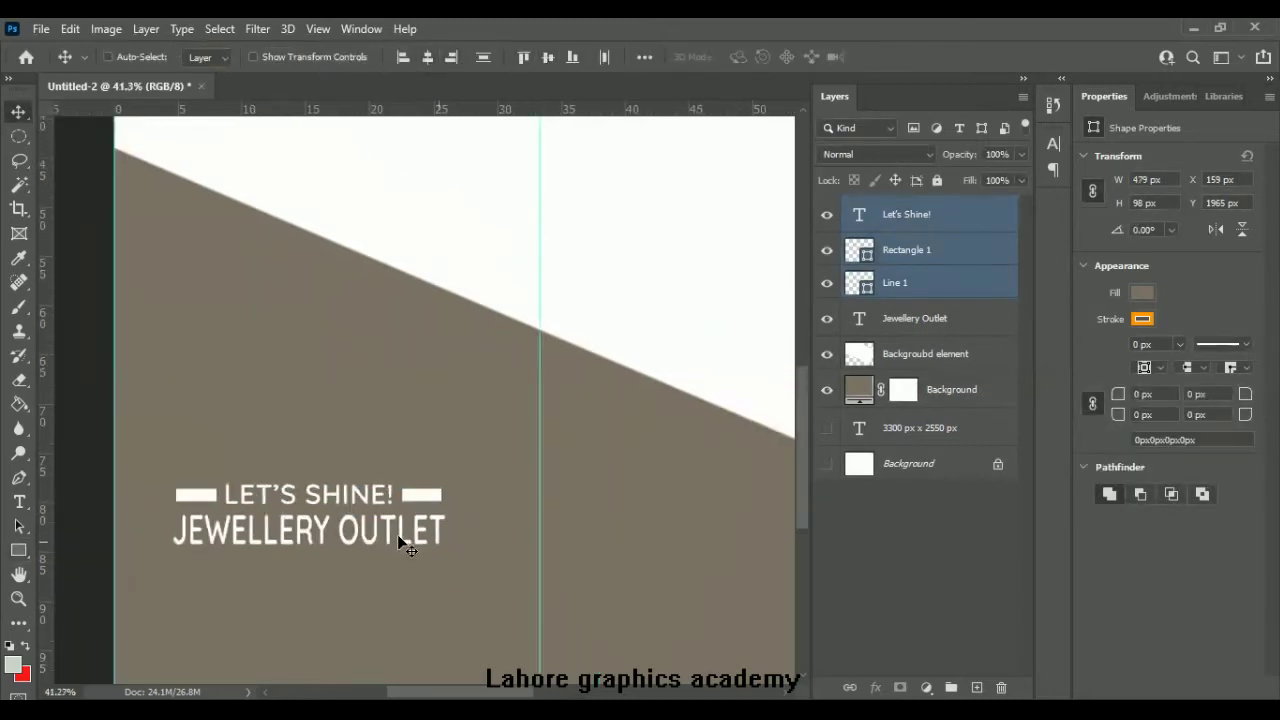
{"action": "scroll", "coordinate": [399, 534], "scroll_direction": "down", "scroll_amount": 1}
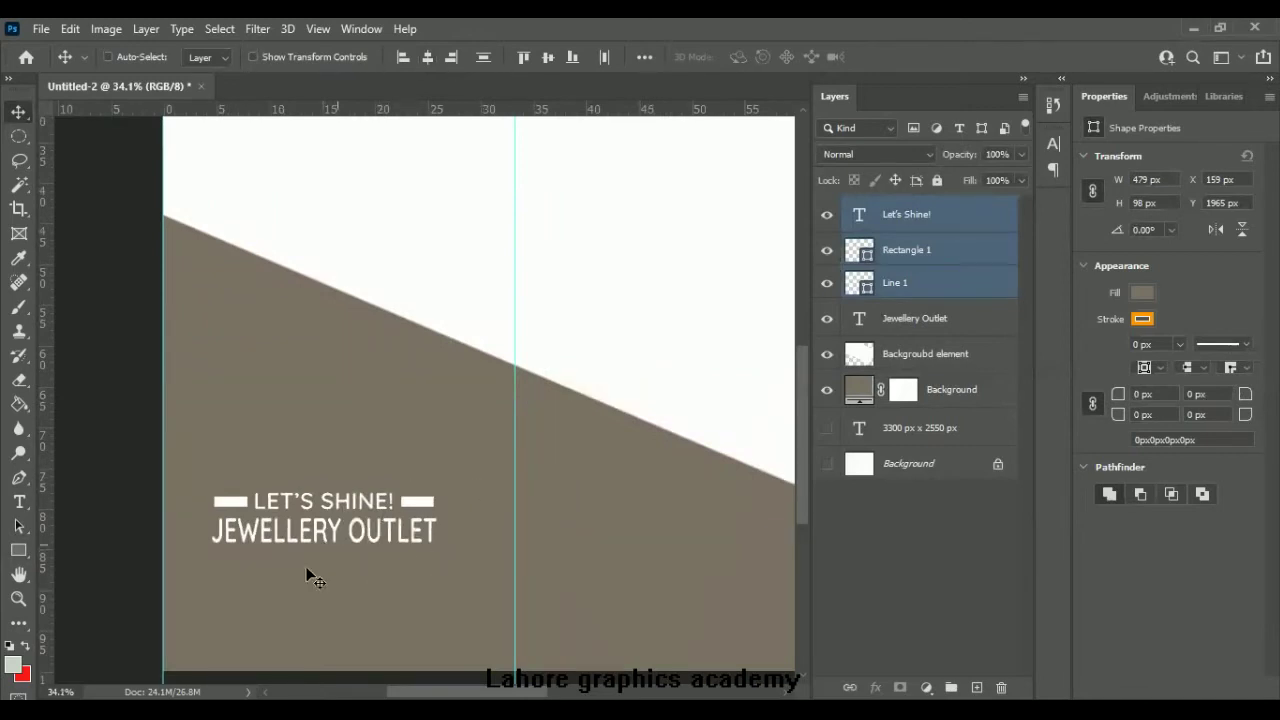
{"action": "scroll", "coordinate": [477, 546], "scroll_direction": "down", "scroll_amount": 1}
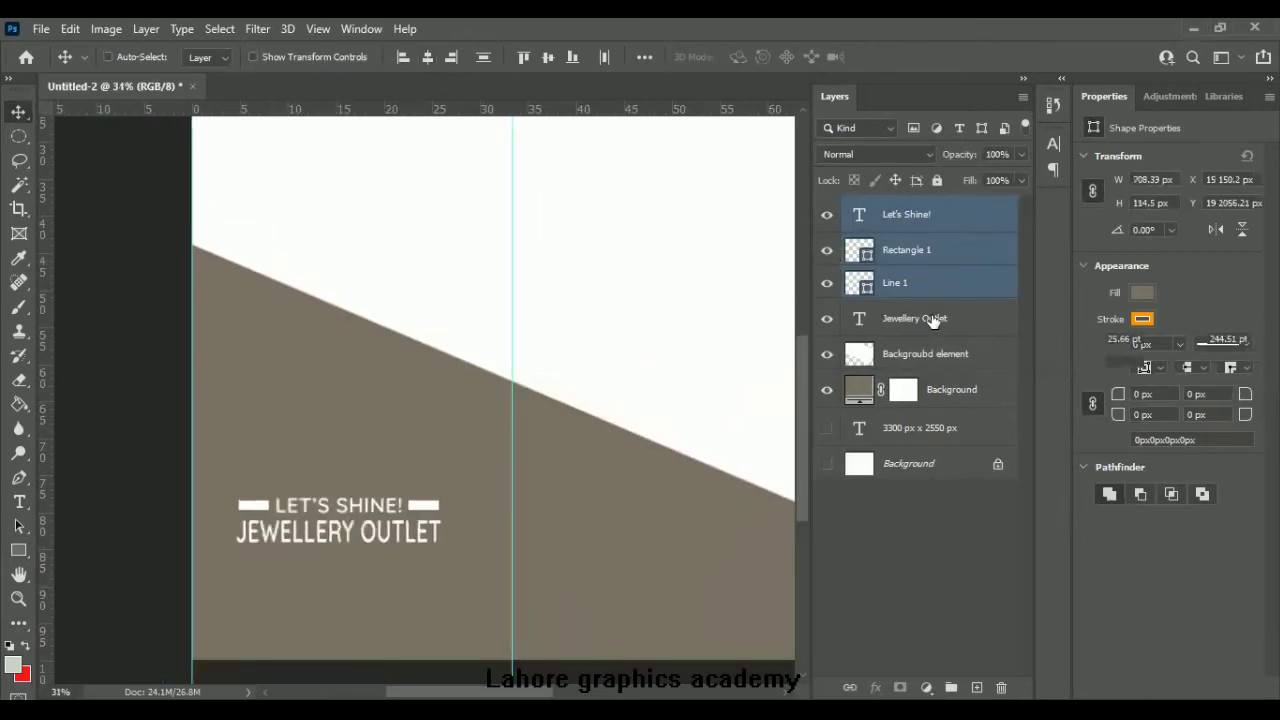
{"action": "left_click", "coordinate": [915, 318]}
{"action": "key", "text": "ctrl+t"}
{"action": "scroll", "coordinate": [397, 601], "scroll_direction": "up", "scroll_amount": 1}
{"action": "scroll", "coordinate": [510, 500], "scroll_direction": "up", "scroll_amount": 3}
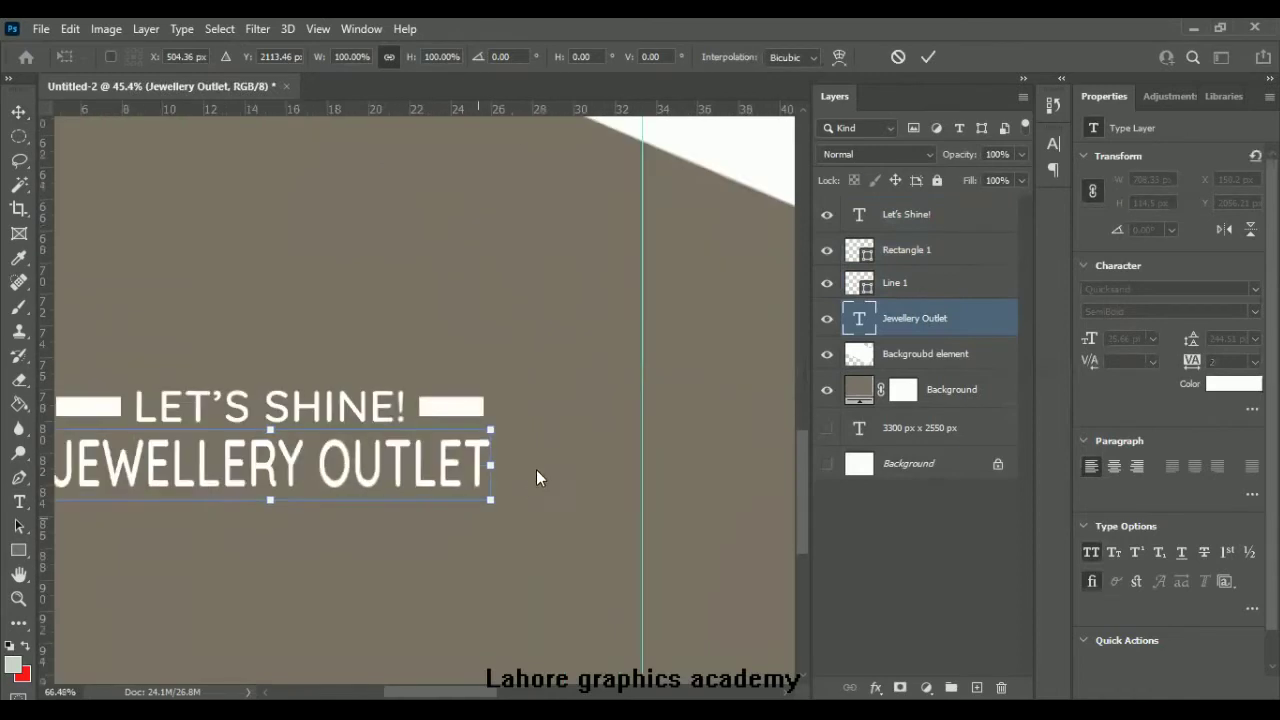
{"action": "left_click_drag", "start_coordinate": [480, 465], "coordinate": [472, 465]}
{"action": "scroll", "coordinate": [453, 515], "scroll_direction": "left", "scroll_amount": 5}
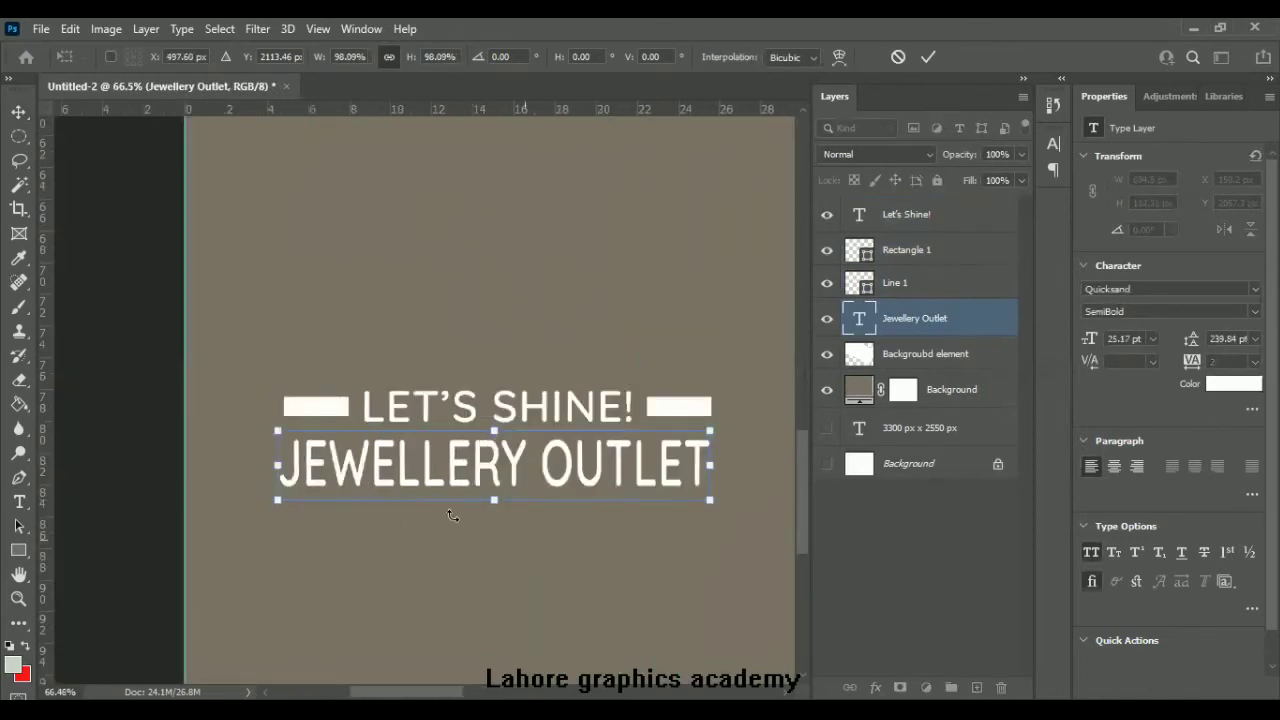
{"action": "left_click_drag", "start_coordinate": [285, 465], "coordinate": [290, 465]}
{"action": "key", "text": "Return"}
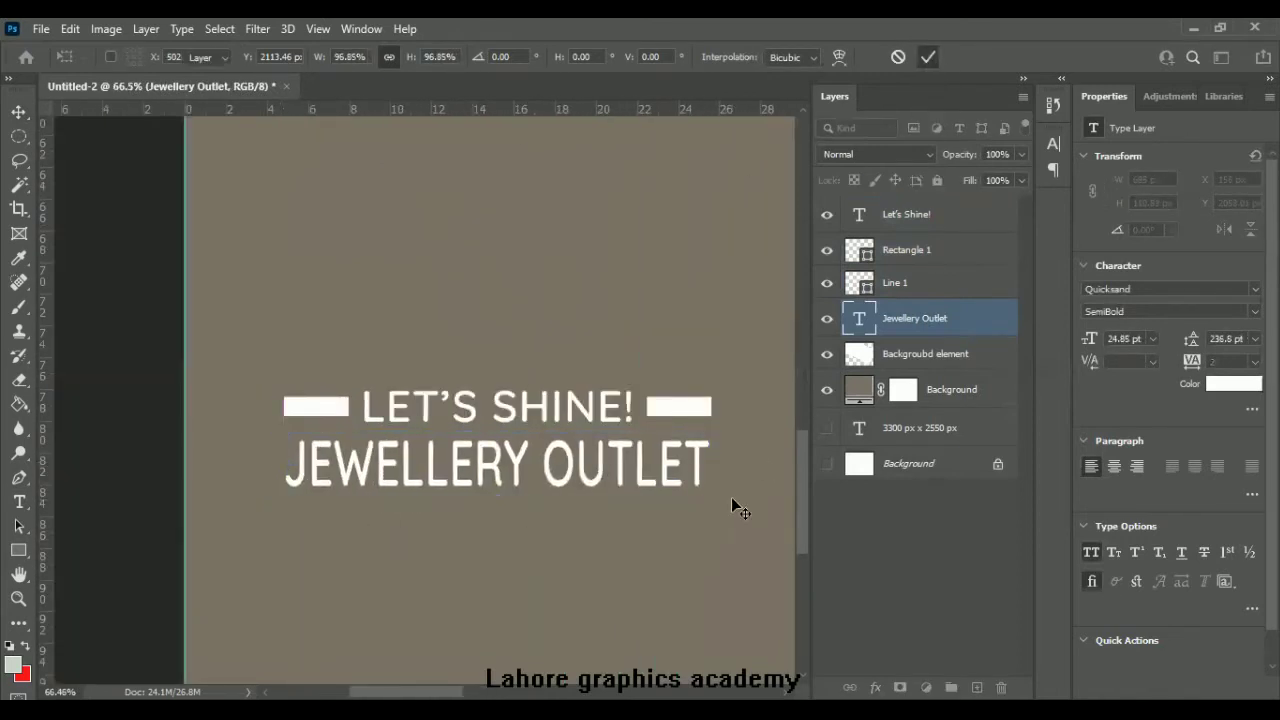
Step: Scroll the Layers panel and select the white background element layer
{"action": "scroll", "coordinate": [712, 452], "scroll_direction": "down", "scroll_amount": 2}
{"action": "scroll", "coordinate": [600, 494], "scroll_direction": "right", "scroll_amount": 3}
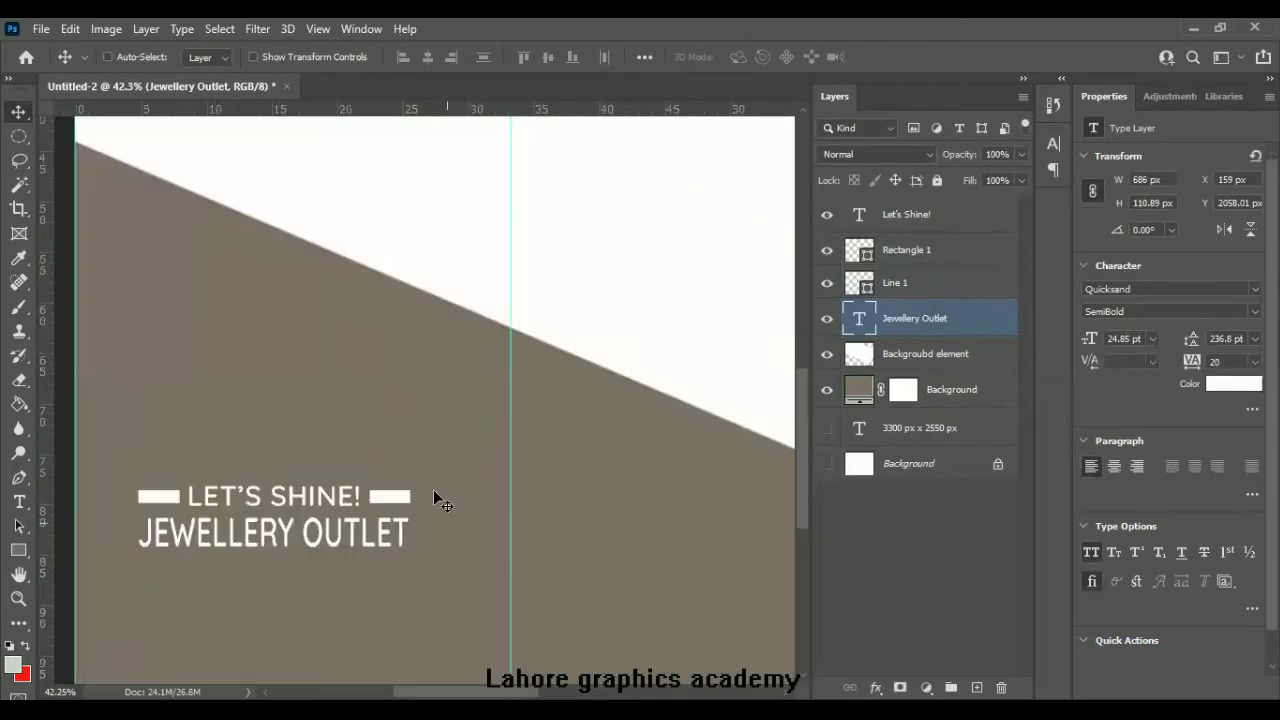
{"action": "scroll", "coordinate": [443, 397], "scroll_direction": "down", "scroll_amount": 2}
{"action": "scroll", "coordinate": [688, 353], "scroll_direction": "down", "scroll_amount": 1}
{"action": "scroll", "coordinate": [478, 391], "scroll_direction": "down", "scroll_amount": 1}
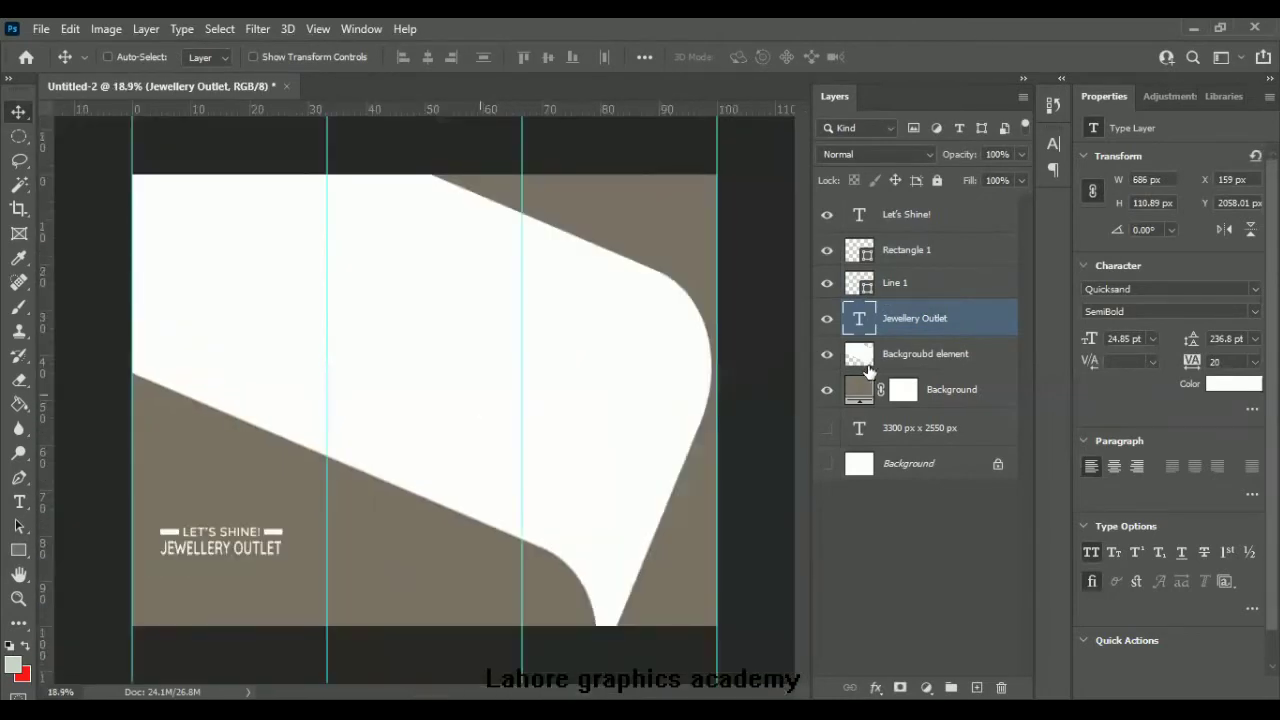
{"action": "left_click", "coordinate": [862, 355]}
Step: Add a Drop Shadow to the white band: distance 8 px, spread 6%, size 84 px, opacity 80%
{"action": "left_click", "coordinate": [875, 688]}
{"action": "left_click", "coordinate": [905, 677]}
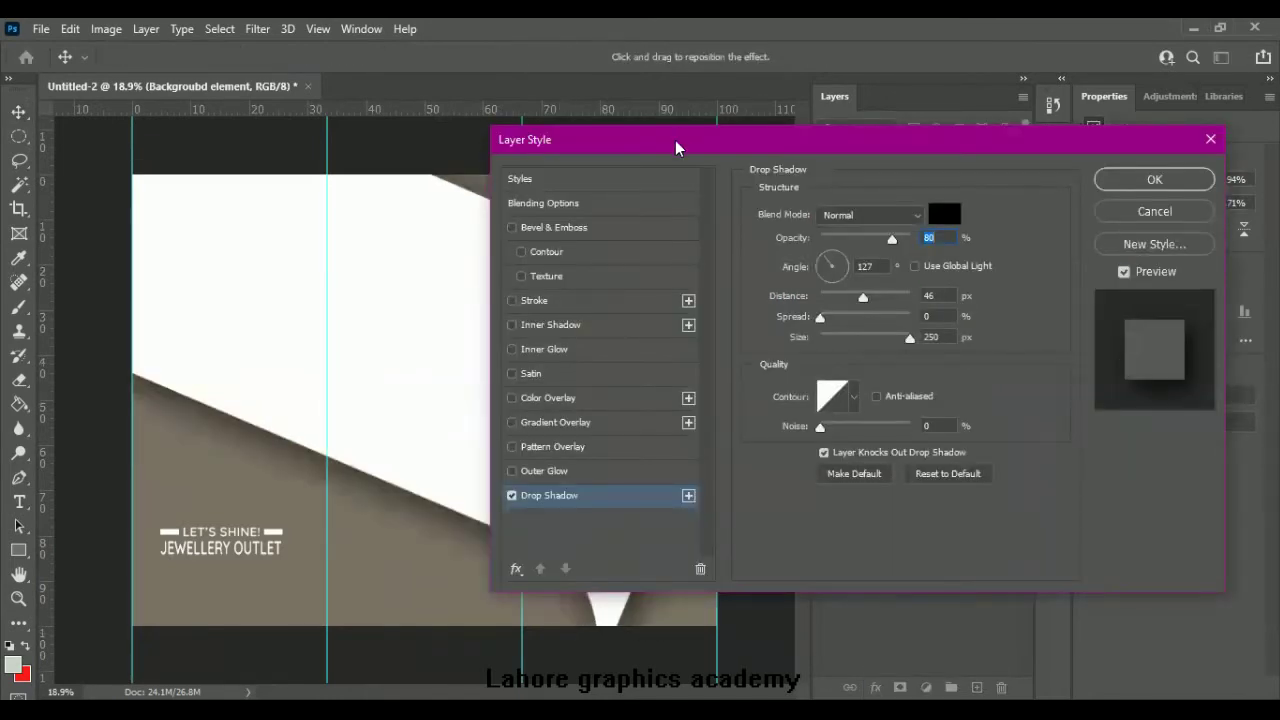
{"action": "left_click_drag", "start_coordinate": [675, 140], "coordinate": [834, 105]}
{"action": "mouse_move", "coordinate": [1069, 301]}
{"action": "left_mouse_down"}
{"action": "mouse_move", "coordinate": [1007, 301]}
{"action": "mouse_move", "coordinate": [1016, 261]}
{"action": "mouse_move", "coordinate": [984, 281]}
{"action": "mouse_move", "coordinate": [980, 303]}
{"action": "left_mouse_up"}
{"action": "left_click", "coordinate": [1016, 260]}
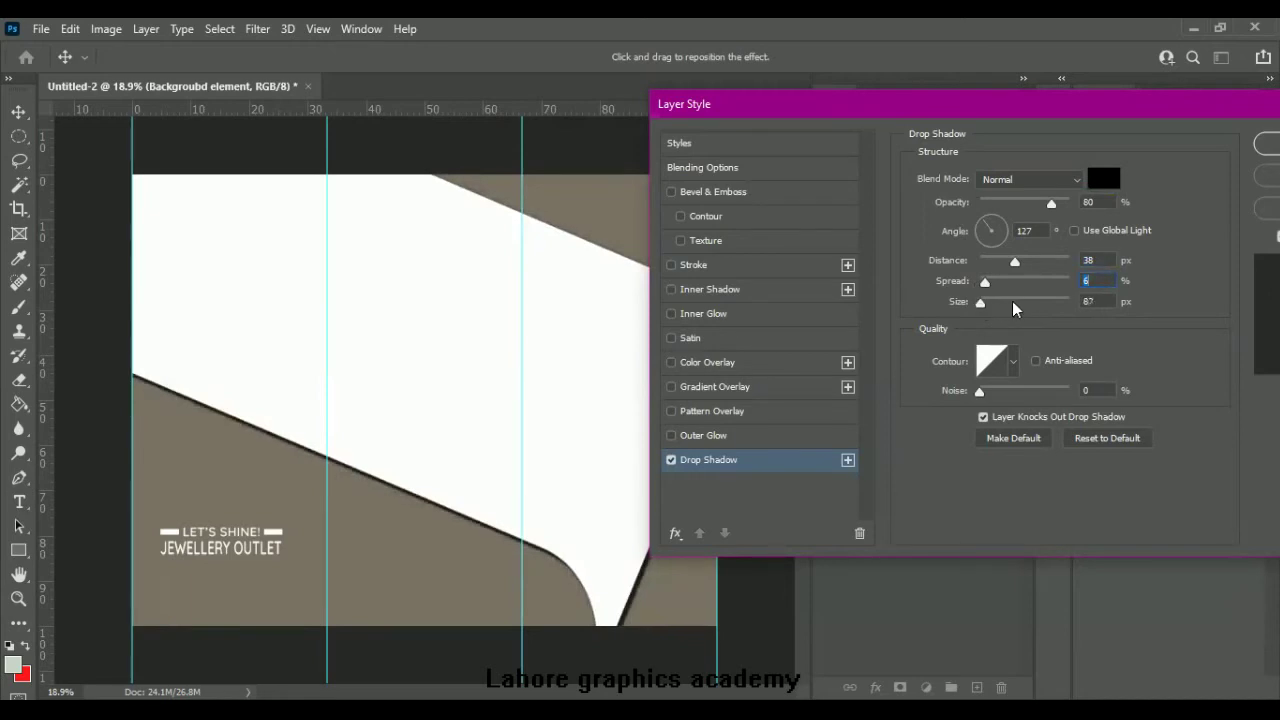
{"action": "left_click", "coordinate": [1014, 301]}
{"action": "left_click_drag", "start_coordinate": [1014, 260], "coordinate": [1000, 261]}
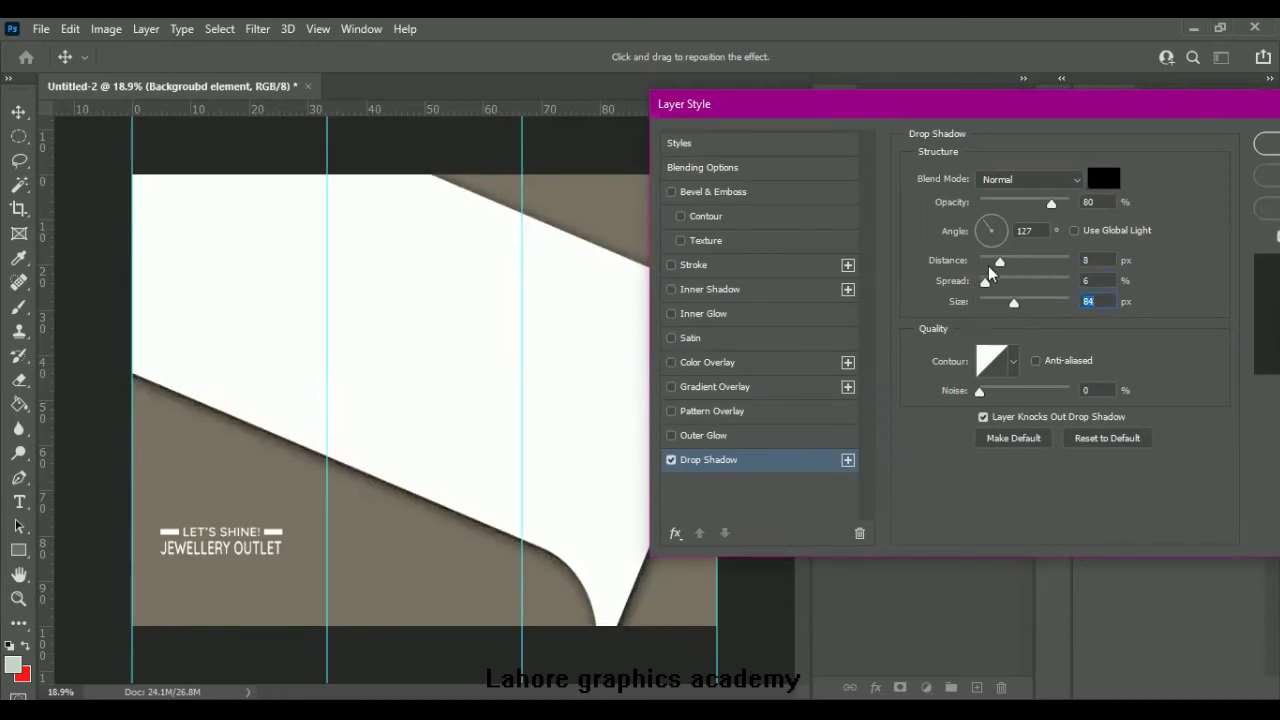
{"action": "left_click_drag", "start_coordinate": [1068, 109], "coordinate": [888, 176]}
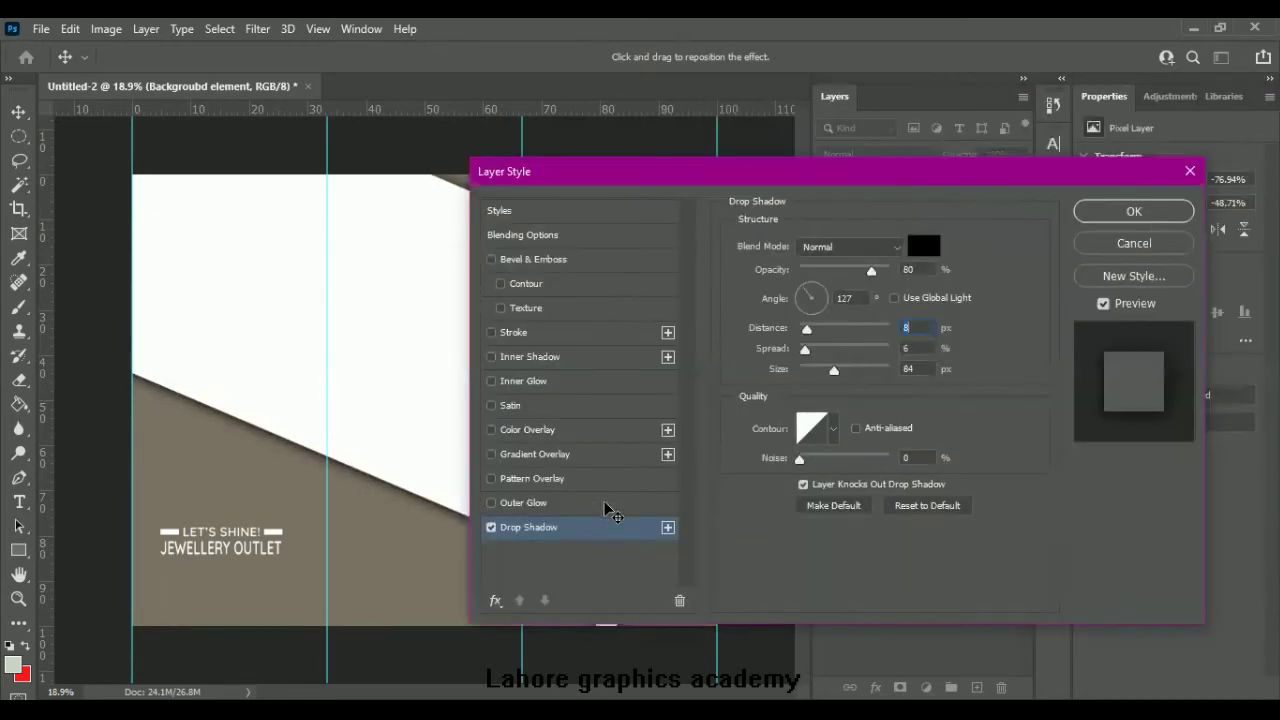
{"action": "key", "text": "Return"}
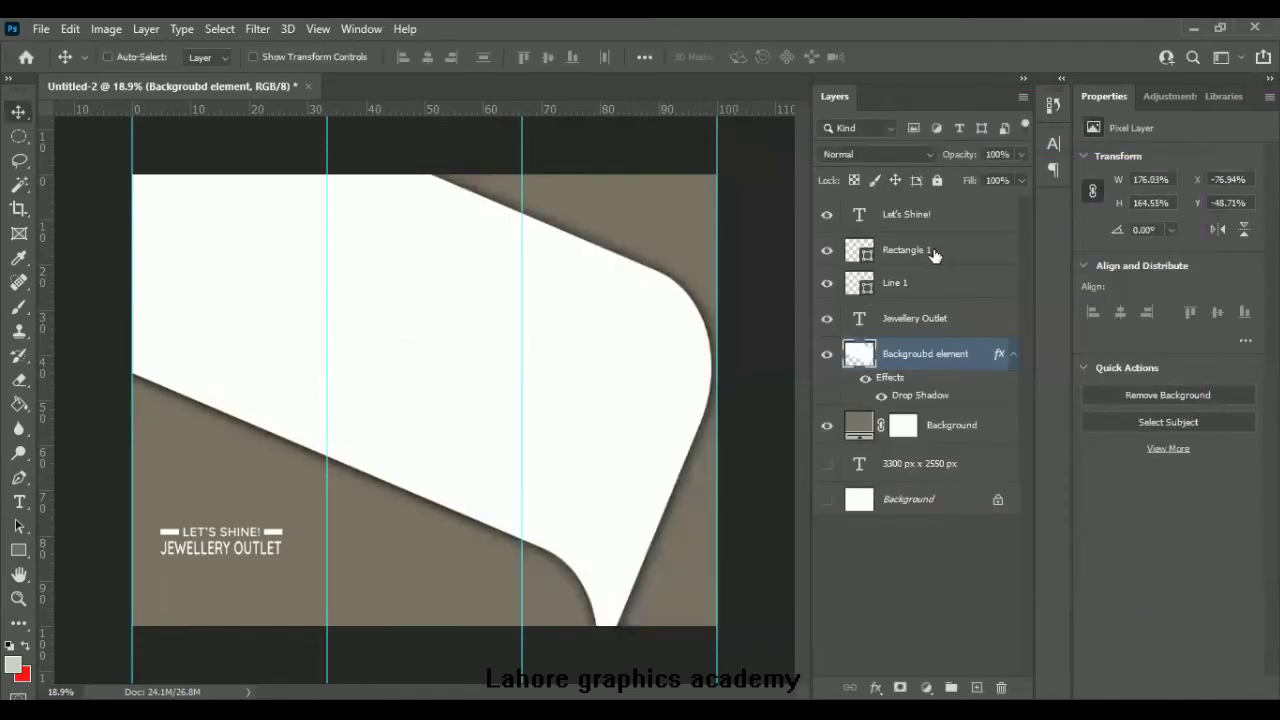
{"action": "left_click", "coordinate": [930, 214]}
Step: Group LET'S SHINE!, the rectangle and the line as Logo, adding JEWELLERY OUTLET to it
{"action": "left_click", "coordinate": [929, 284], "text": "shift"}
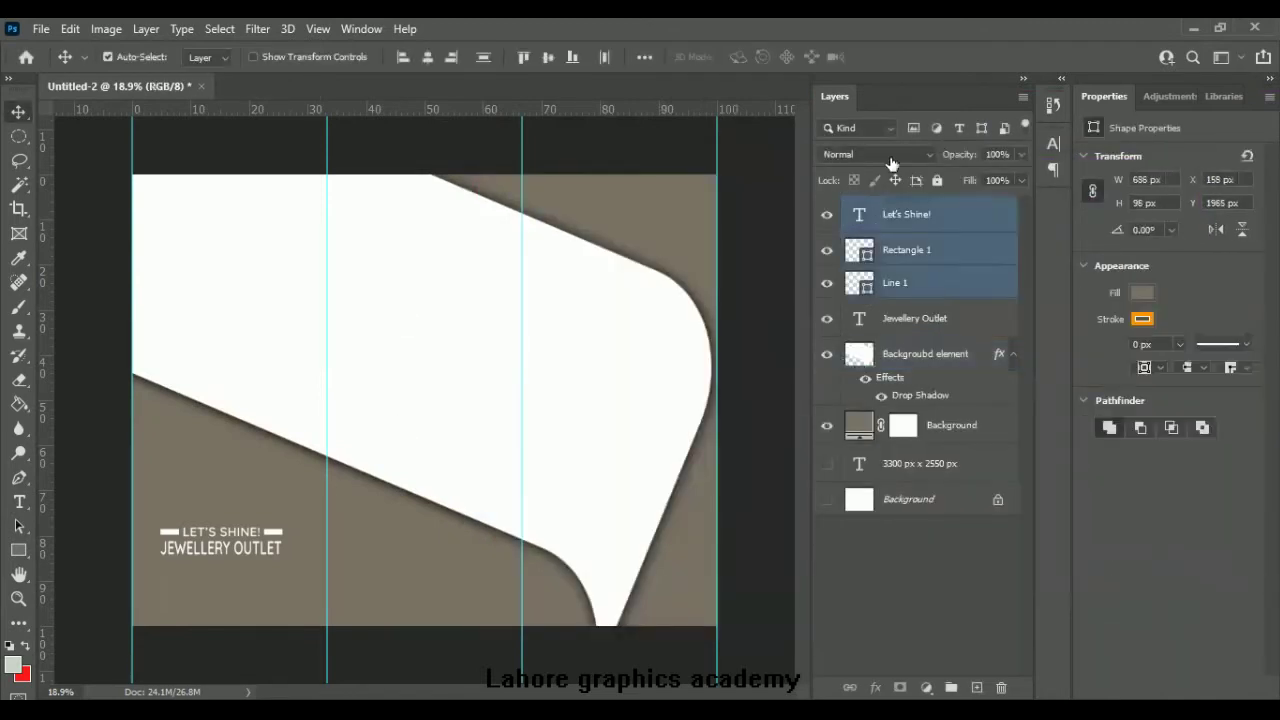
{"action": "key", "text": "ctrl+g"}
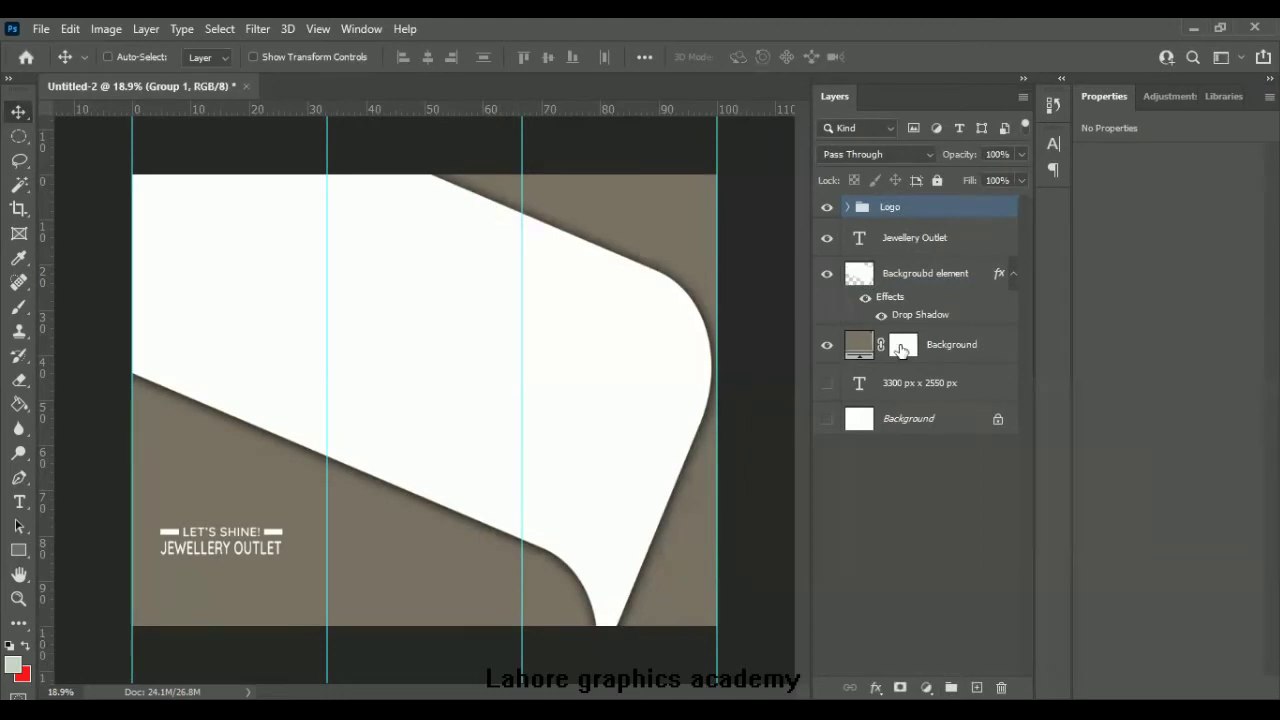
{"action": "key", "text": "ctrl+t"}
{"action": "left_click_drag", "start_coordinate": [870, 243], "coordinate": [882, 208]}
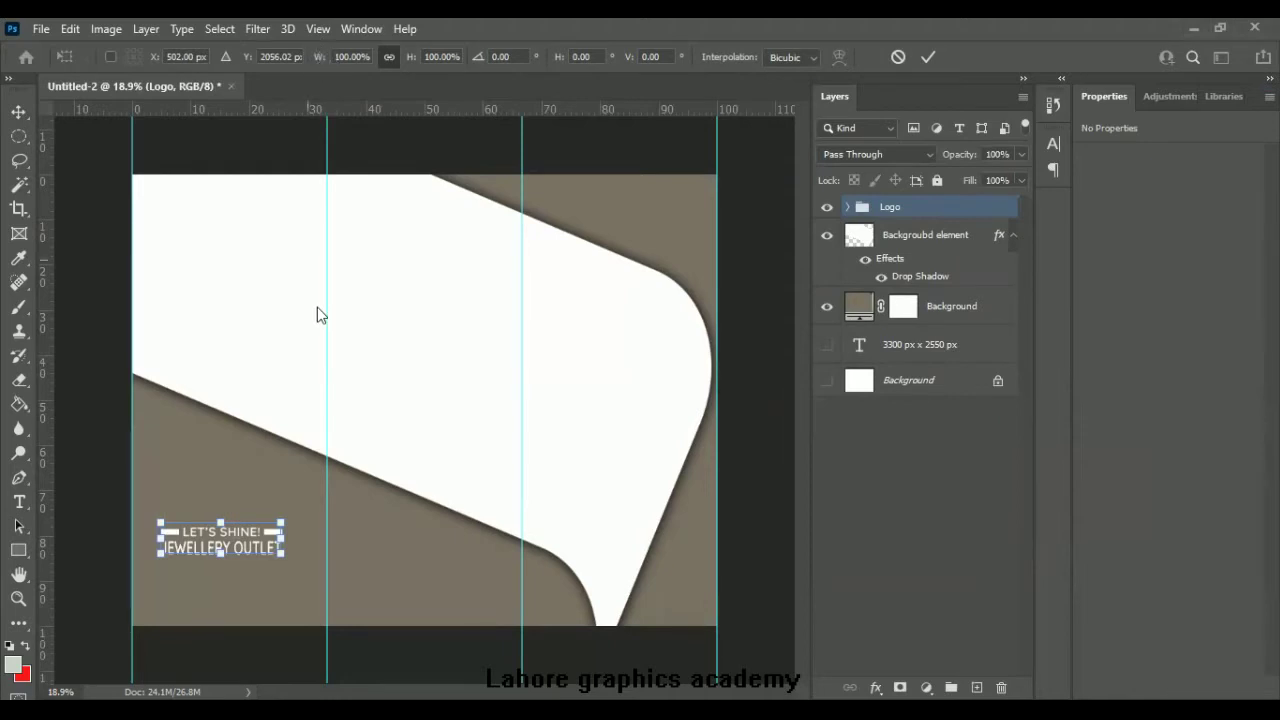
Step: Enlarge the Logo group to 122% and nudge it slightly down and right
{"action": "left_click_drag", "start_coordinate": [320, 57], "coordinate": [352, 57]}
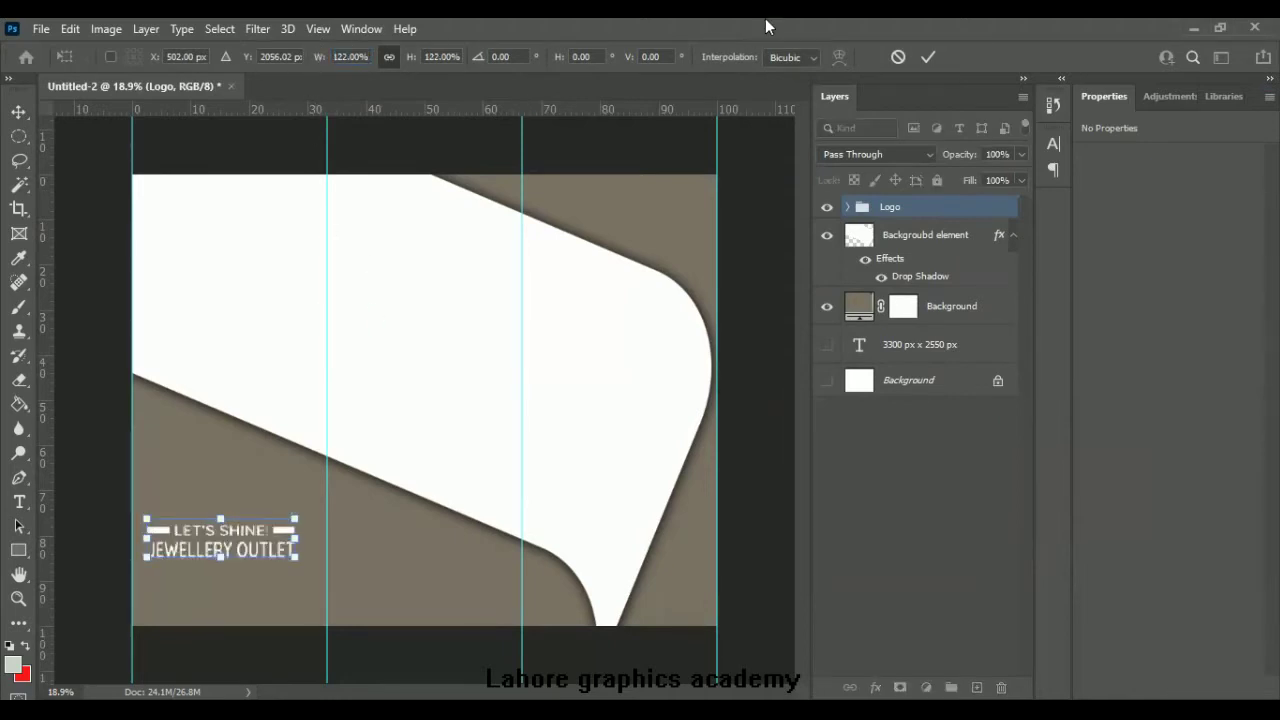
{"action": "key", "text": "Return"}
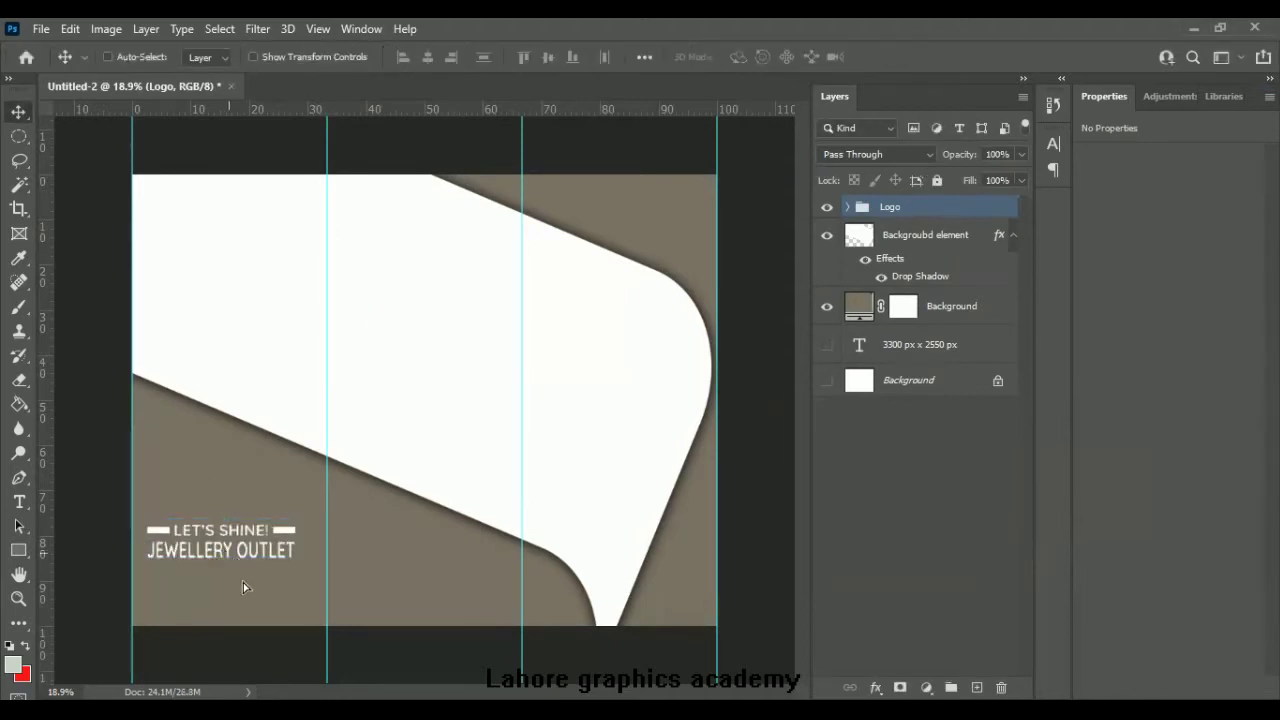
{"action": "left_click_drag", "start_coordinate": [234, 566], "coordinate": [228, 567]}
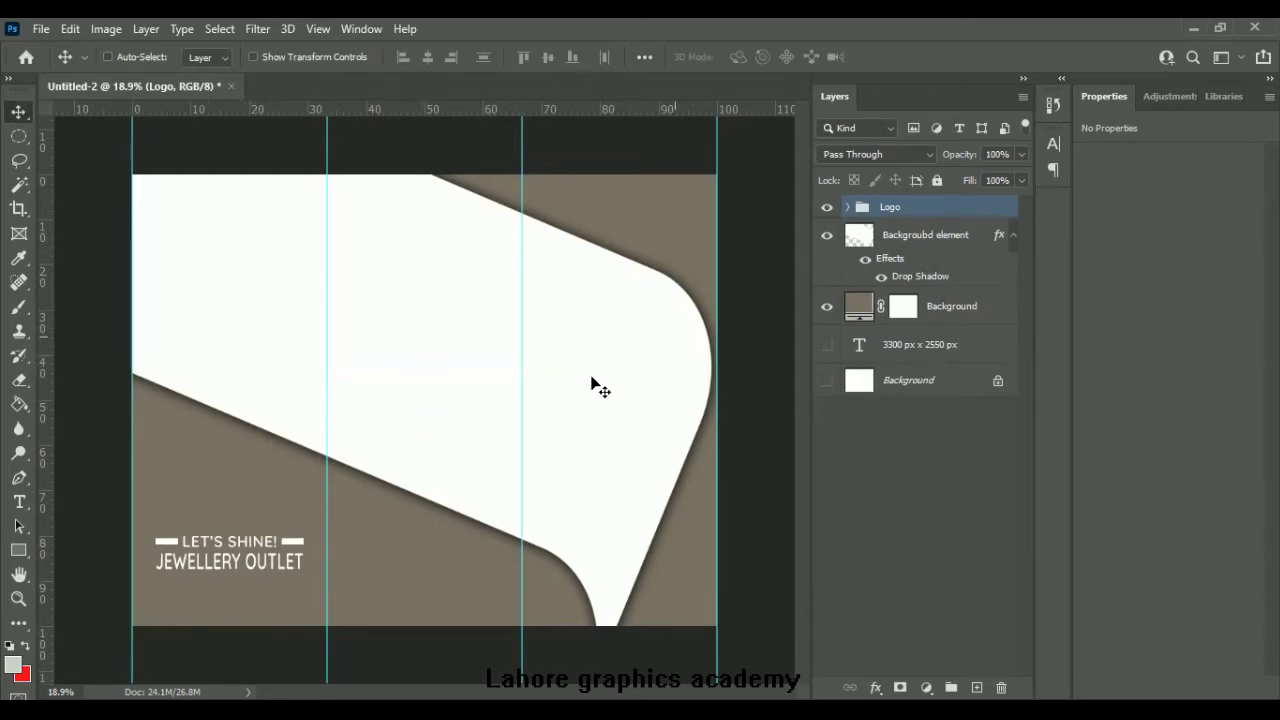
{"action": "left_click", "coordinate": [600, 523], "text": "ctrl"}
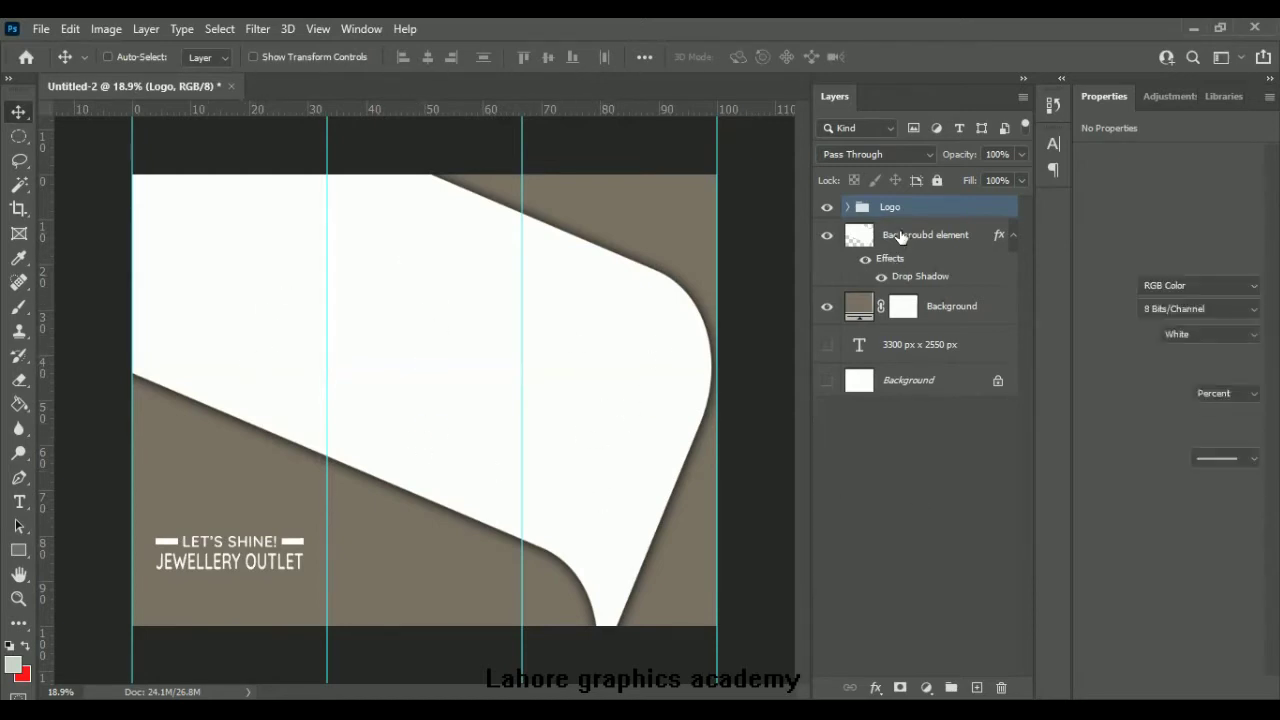
Step: Move the white band slightly down, then drop a wedding-ring photo onto the canvas
{"action": "left_click_drag", "start_coordinate": [583, 460], "coordinate": [583, 496]}
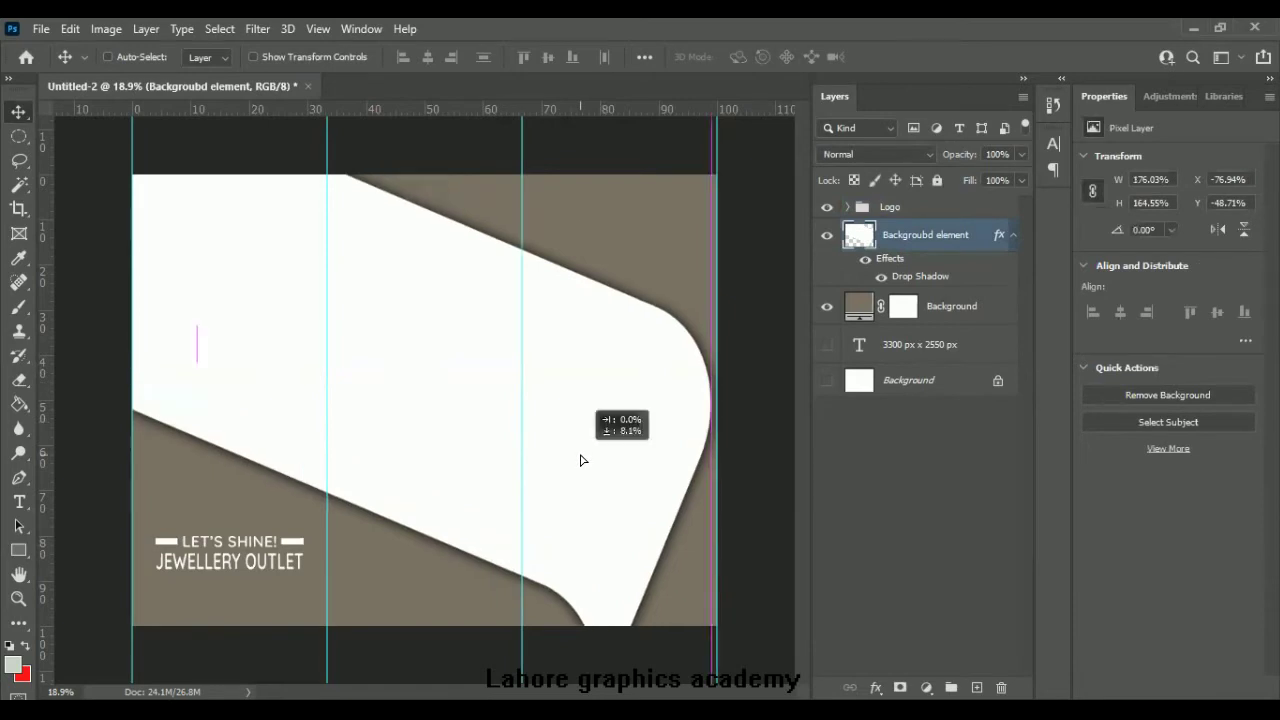
{"action": "left_click", "coordinate": [1007, 622]}
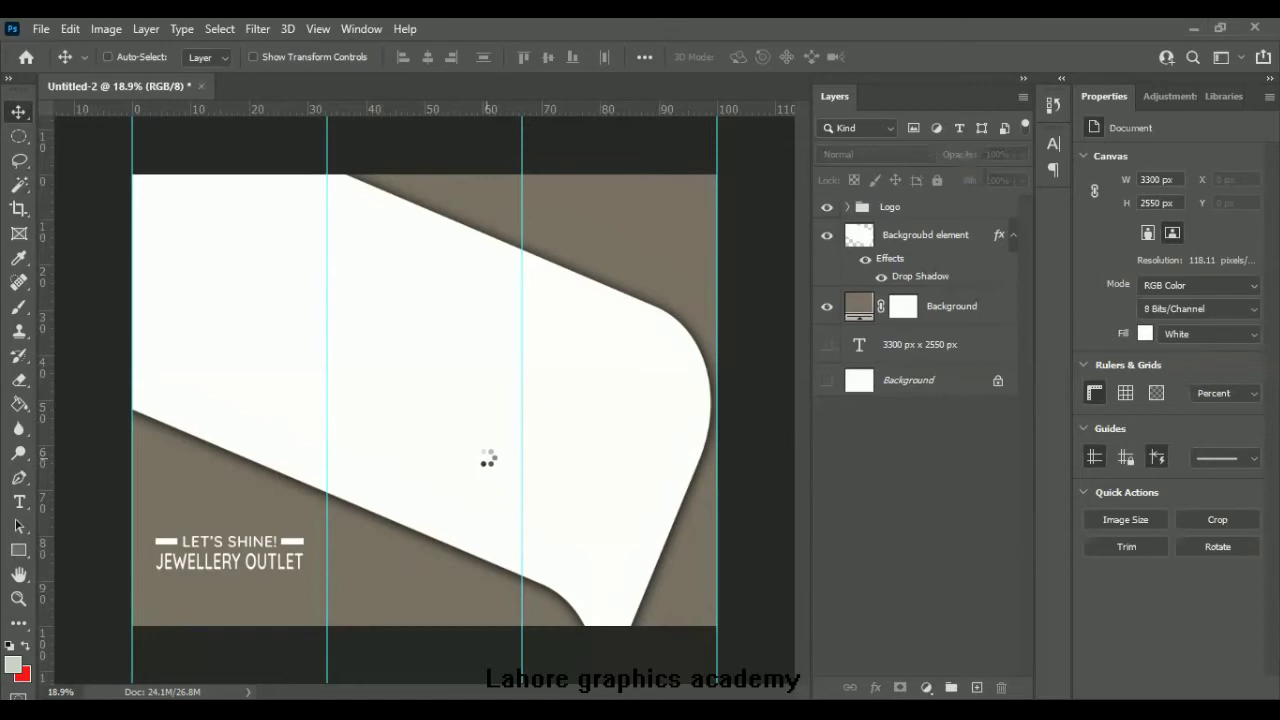
{"action": "left_click_drag", "start_coordinate": [491, 471], "coordinate": [489, 457]}
Step: Commit the placement of the three ring and two earring photos
{"action": "left_click", "coordinate": [900, 57]}
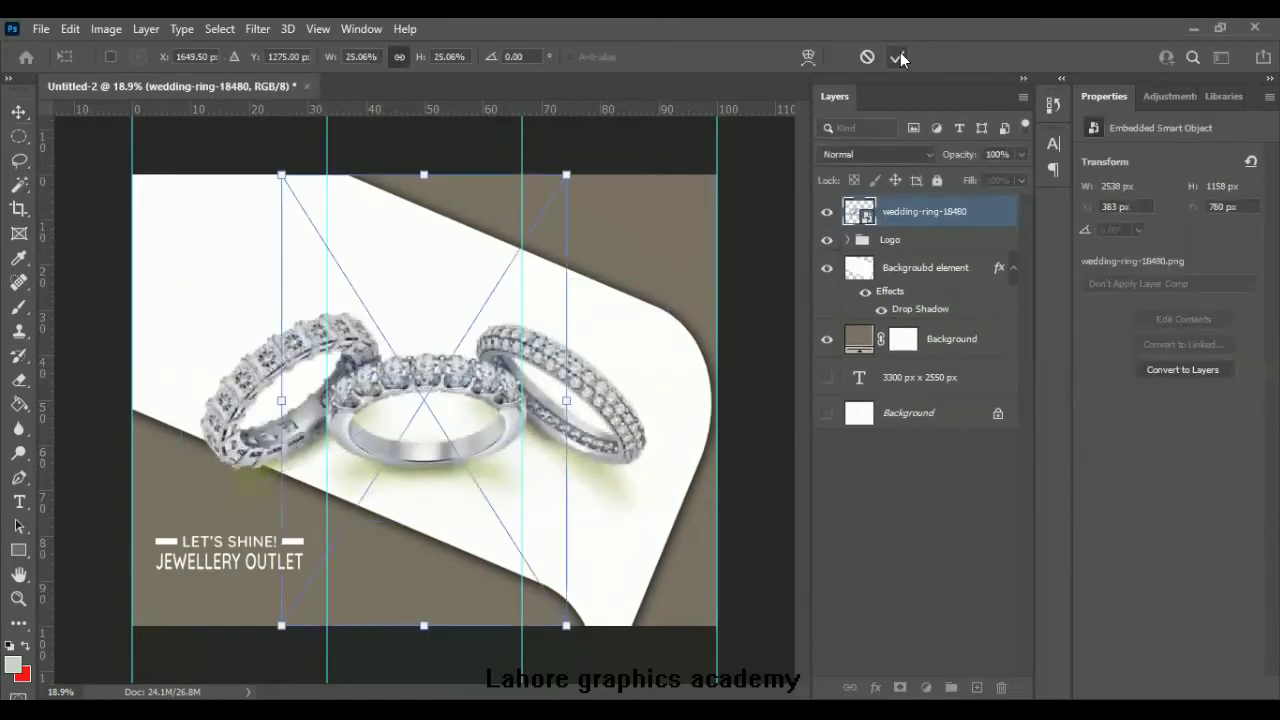
{"action": "left_click", "coordinate": [900, 57]}
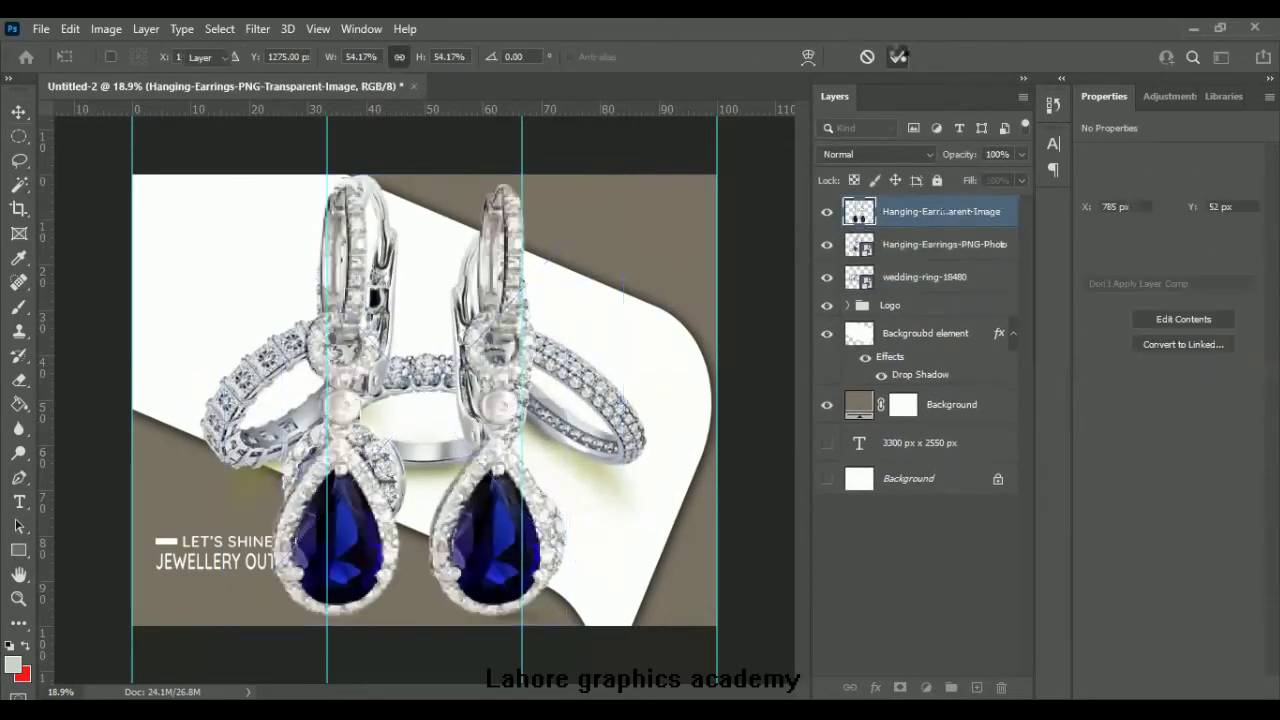
{"action": "left_click", "coordinate": [900, 57]}
{"action": "left_click", "coordinate": [900, 57]}
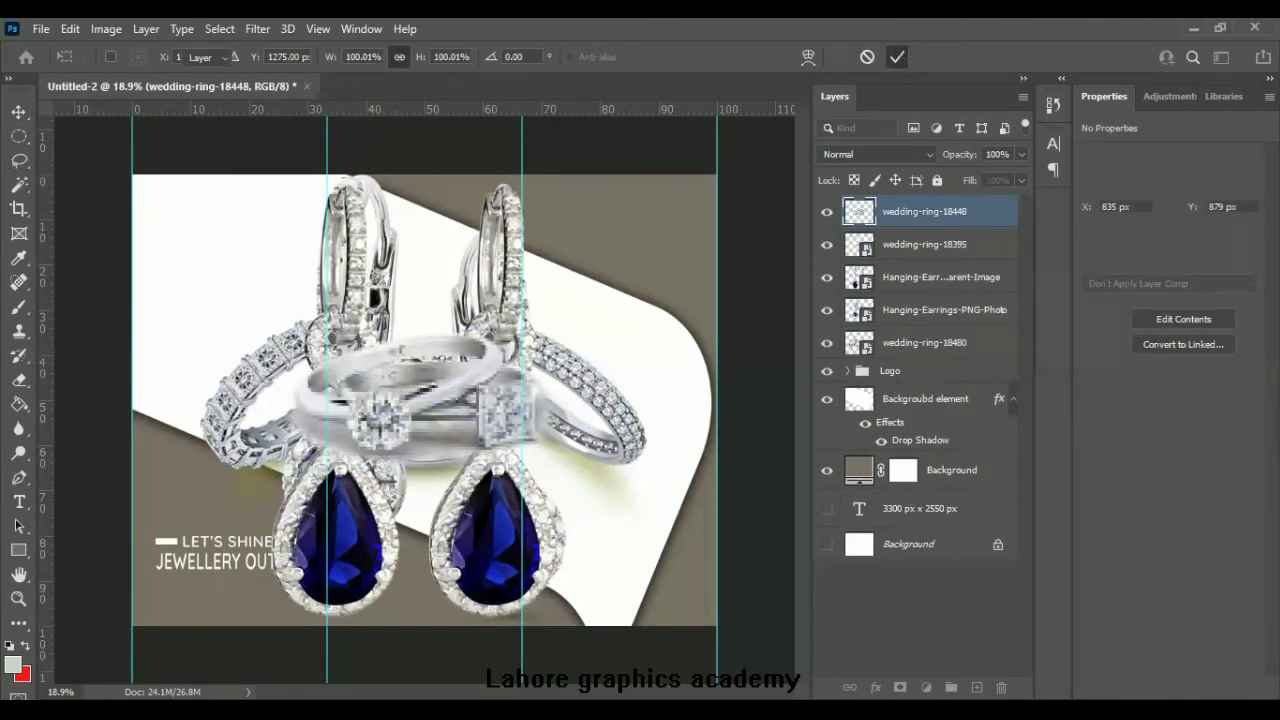
{"action": "key", "text": "Return"}
Step: Group the five photos as 'Images' and hide them all
{"action": "key", "text": "ctrl+g"}
{"action": "double_click", "coordinate": [897, 210]}
{"action": "type", "text": "Images"}
{"action": "key", "text": "Return"}
{"action": "key", "text": "alt+bracketleft"}
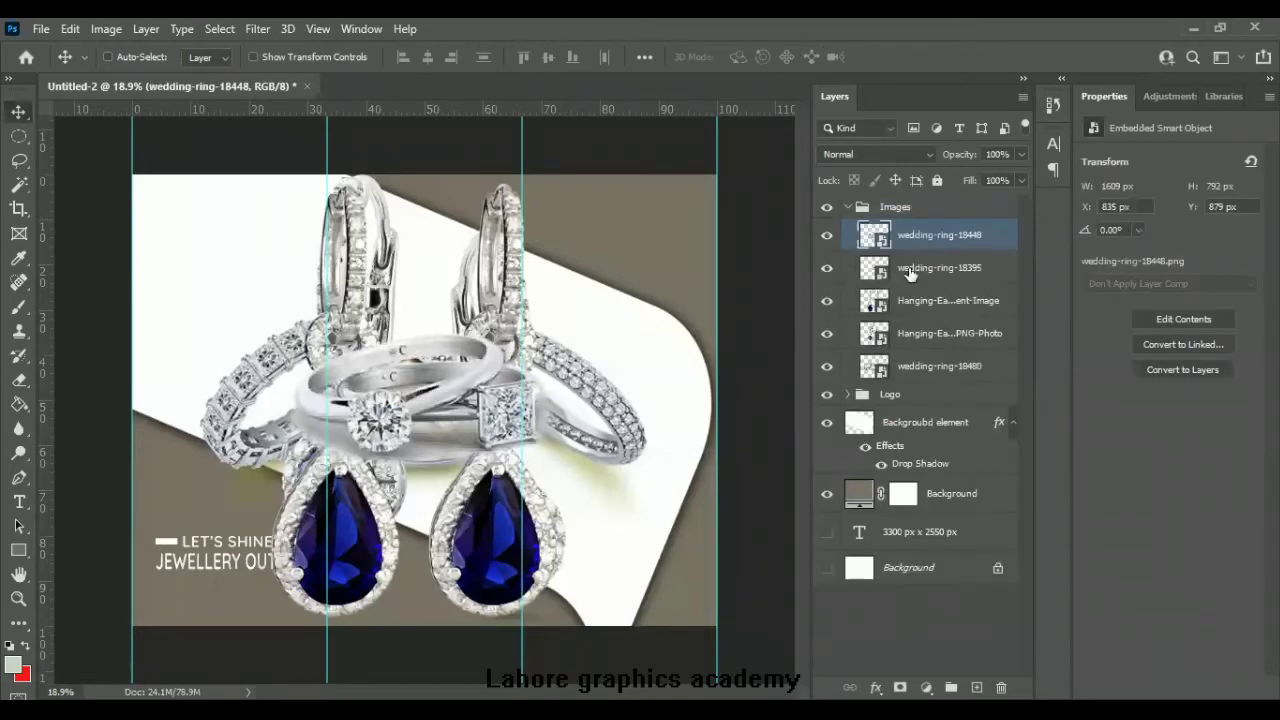
{"action": "key", "text": "ctrl+comma"}
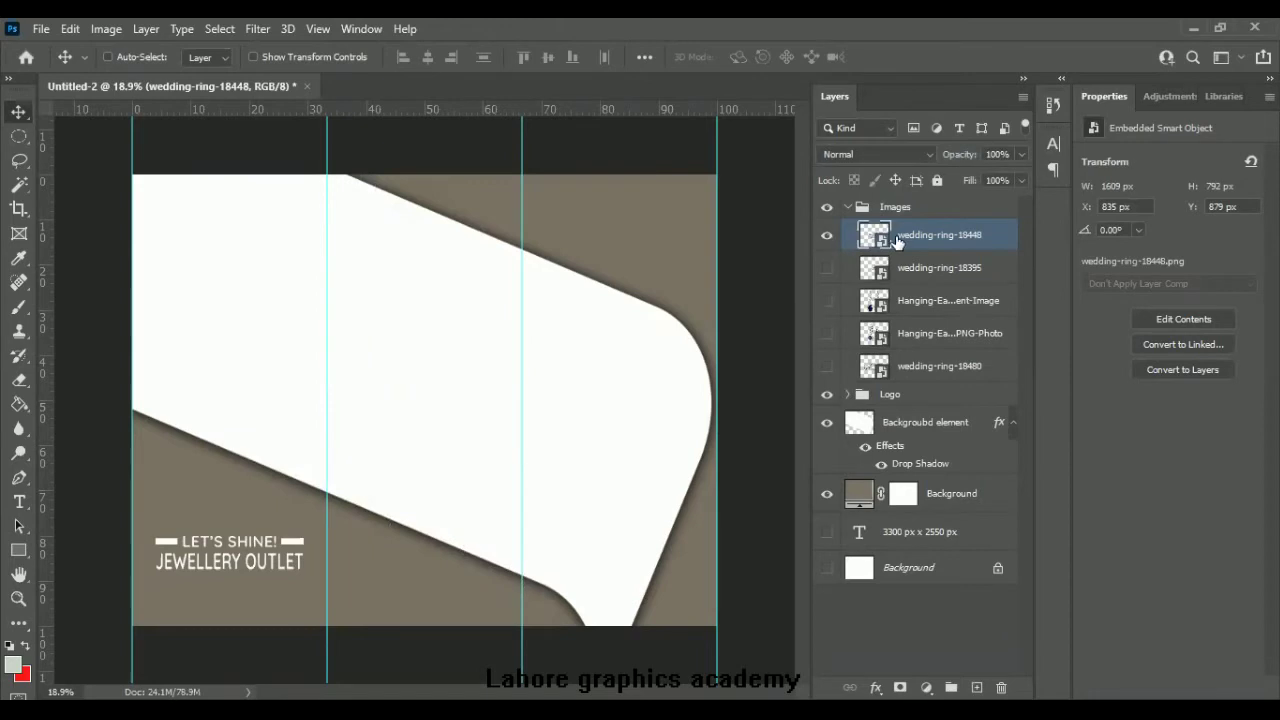
Step: Unhide wedding-ring-18448, move it out of Images and create a group named Product 1
{"action": "left_click", "coordinate": [827, 235]}
{"action": "left_click_drag", "start_coordinate": [897, 240], "coordinate": [920, 200]}
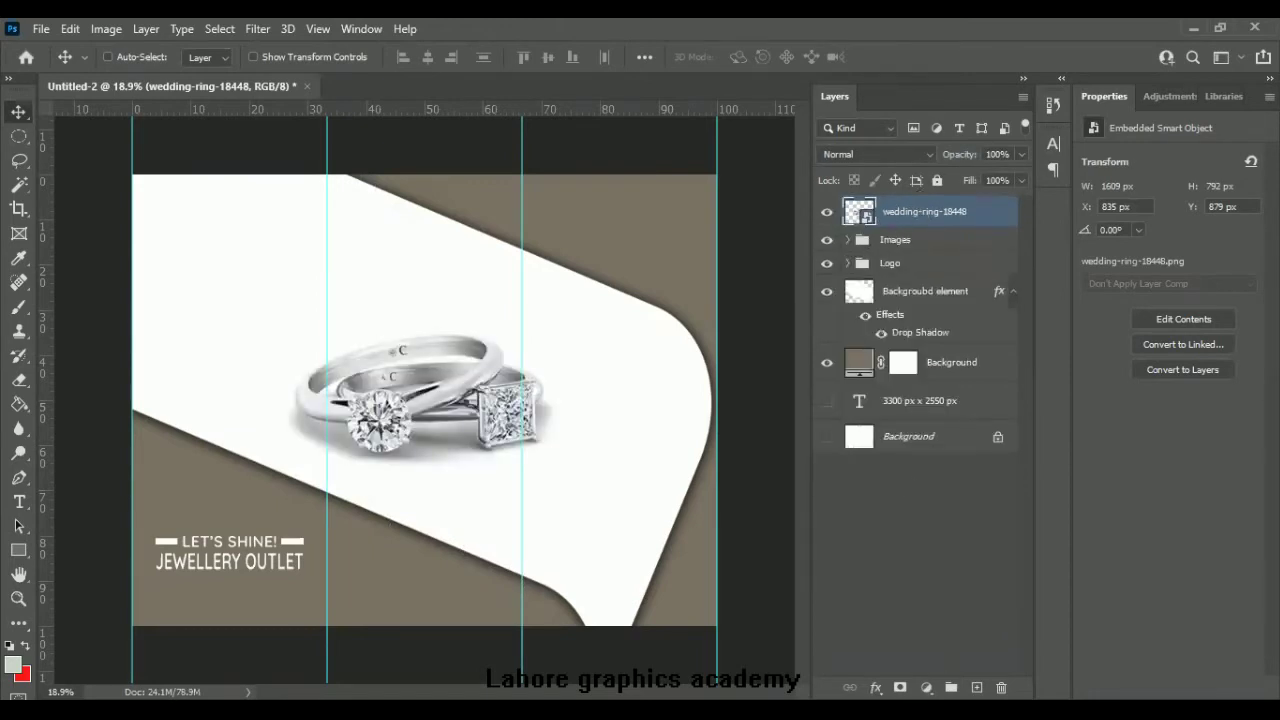
{"action": "left_click", "coordinate": [951, 687]}
{"action": "double_click", "coordinate": [905, 208]}
{"action": "type", "text": "Product"}
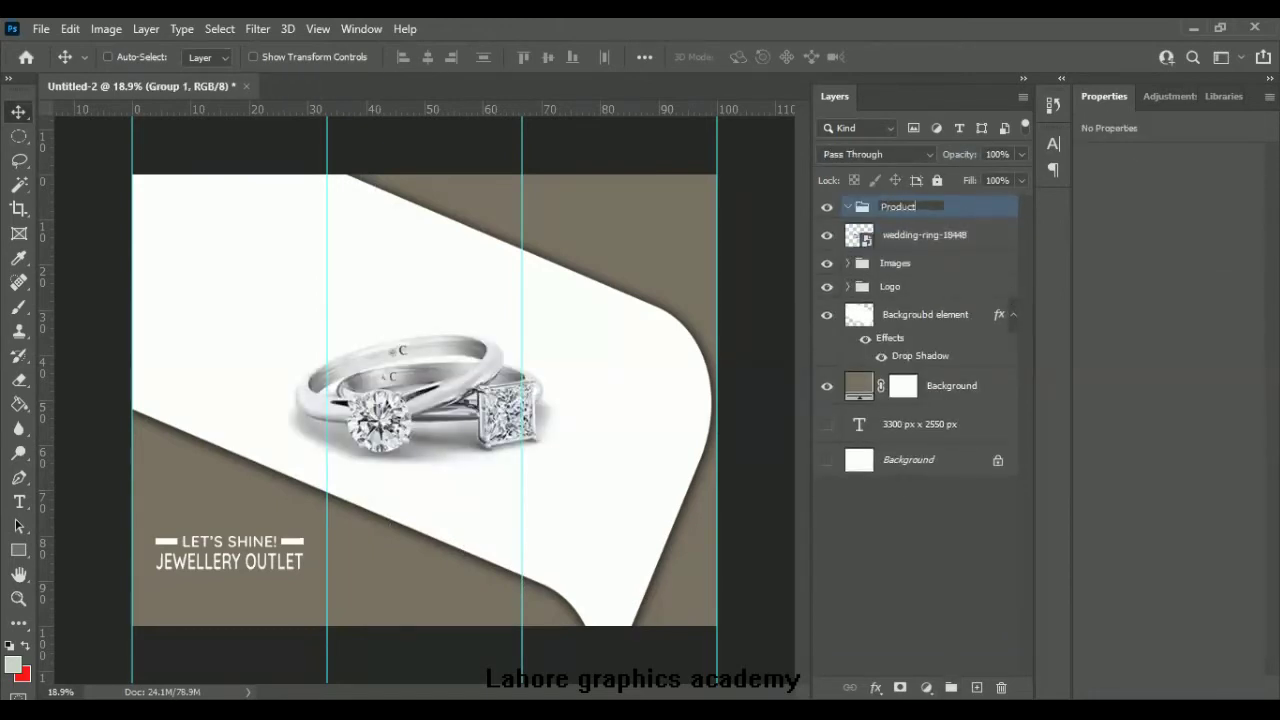
{"action": "type", "text": " 1"}
{"action": "key", "text": "Return"}
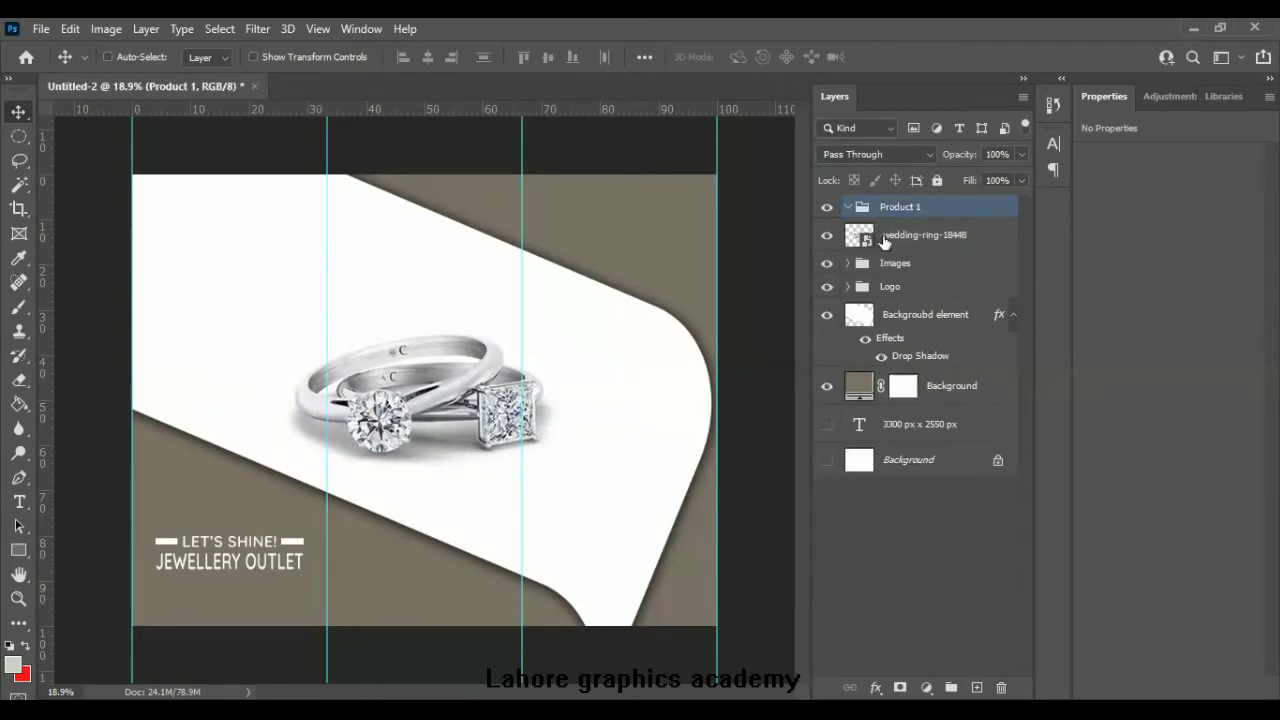
Step: Scale the two-ring photo down to 467 × 230 px at the band's top-left
{"action": "left_click", "coordinate": [911, 239]}
{"action": "key", "text": "ctrl+t"}
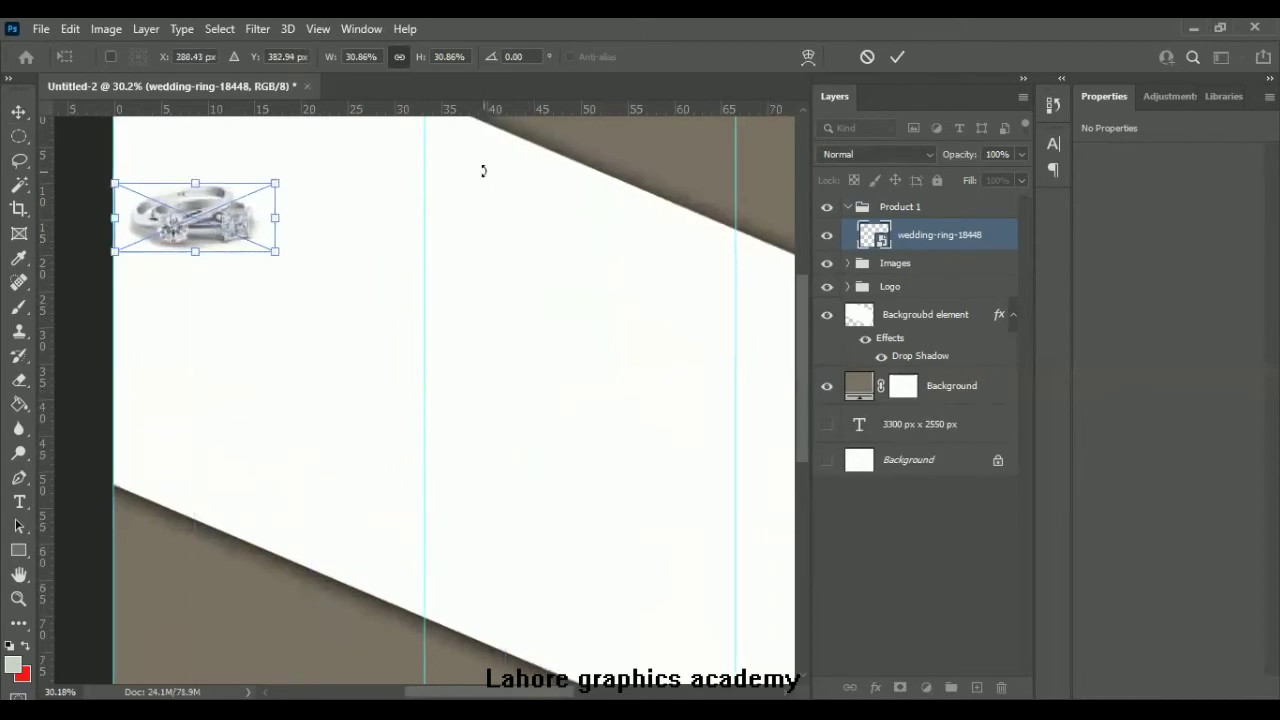
{"action": "key", "text": "ctrl+1"}
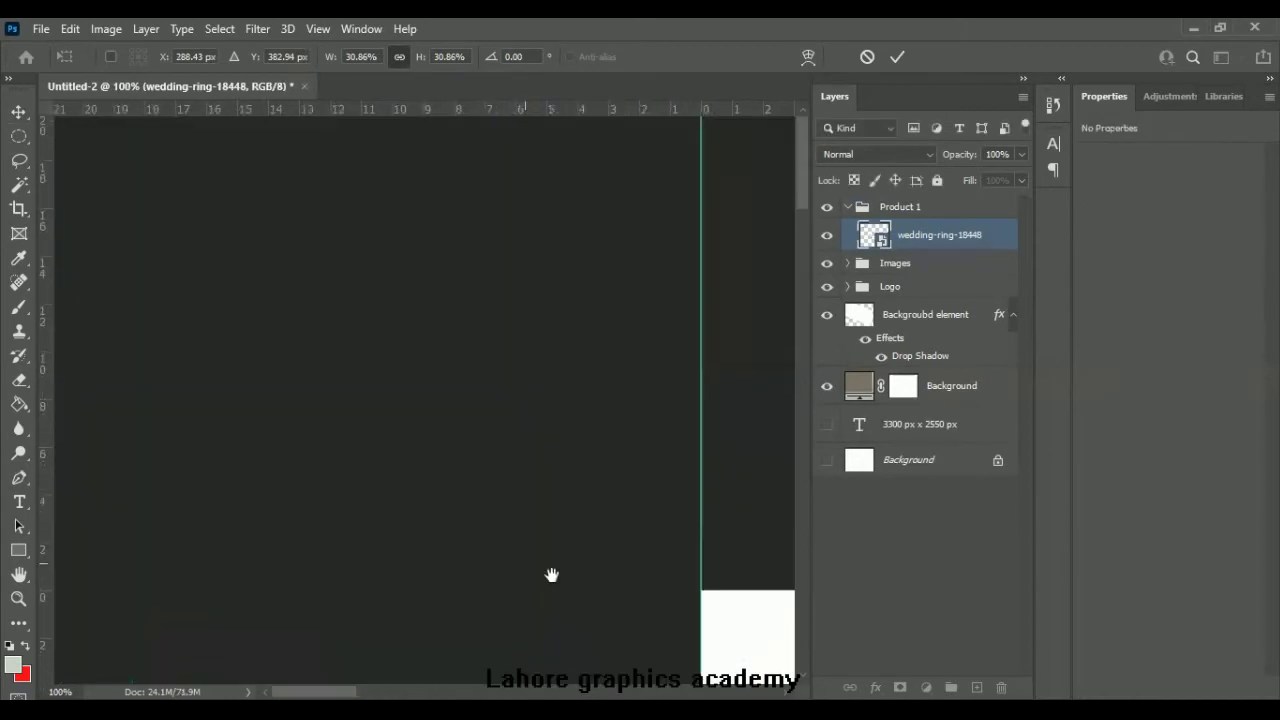
{"action": "scroll", "coordinate": [594, 546], "scroll_direction": "down", "scroll_amount": 2}
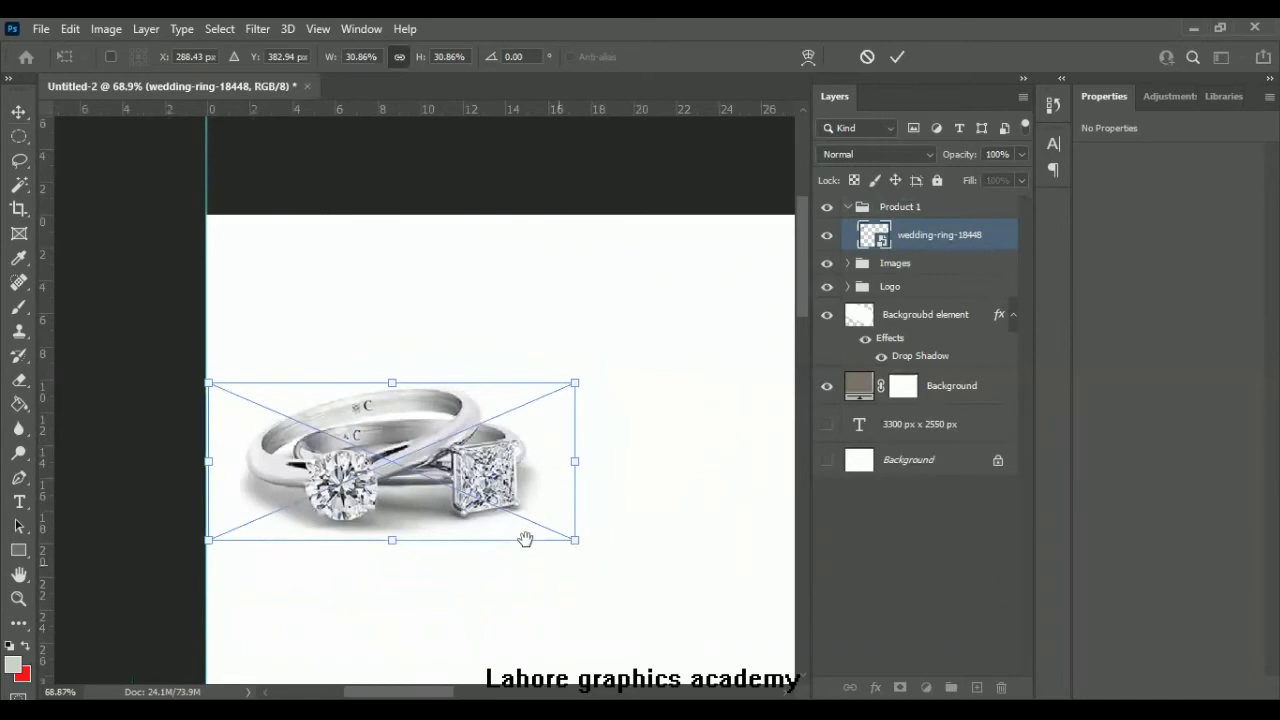
{"action": "scroll", "coordinate": [523, 534], "scroll_direction": "down", "scroll_amount": 2}
{"action": "scroll", "coordinate": [446, 418], "scroll_direction": "down", "scroll_amount": 1}
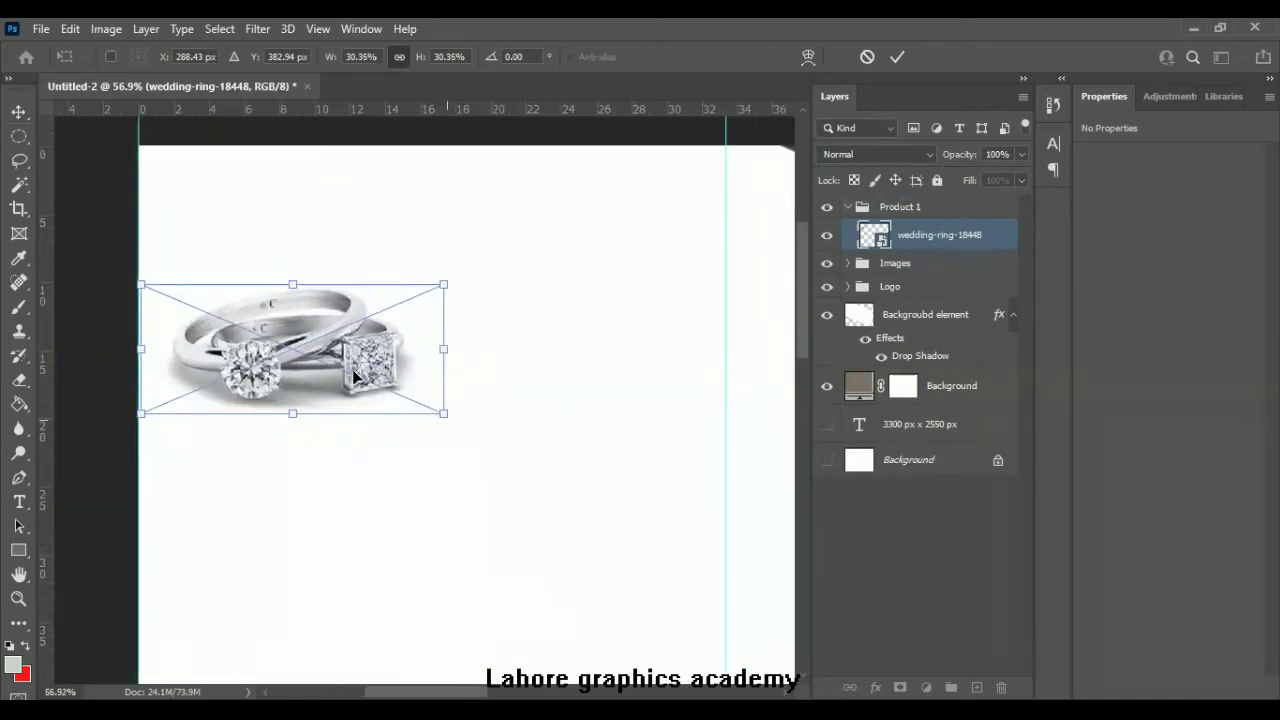
{"action": "left_click", "coordinate": [896, 59]}
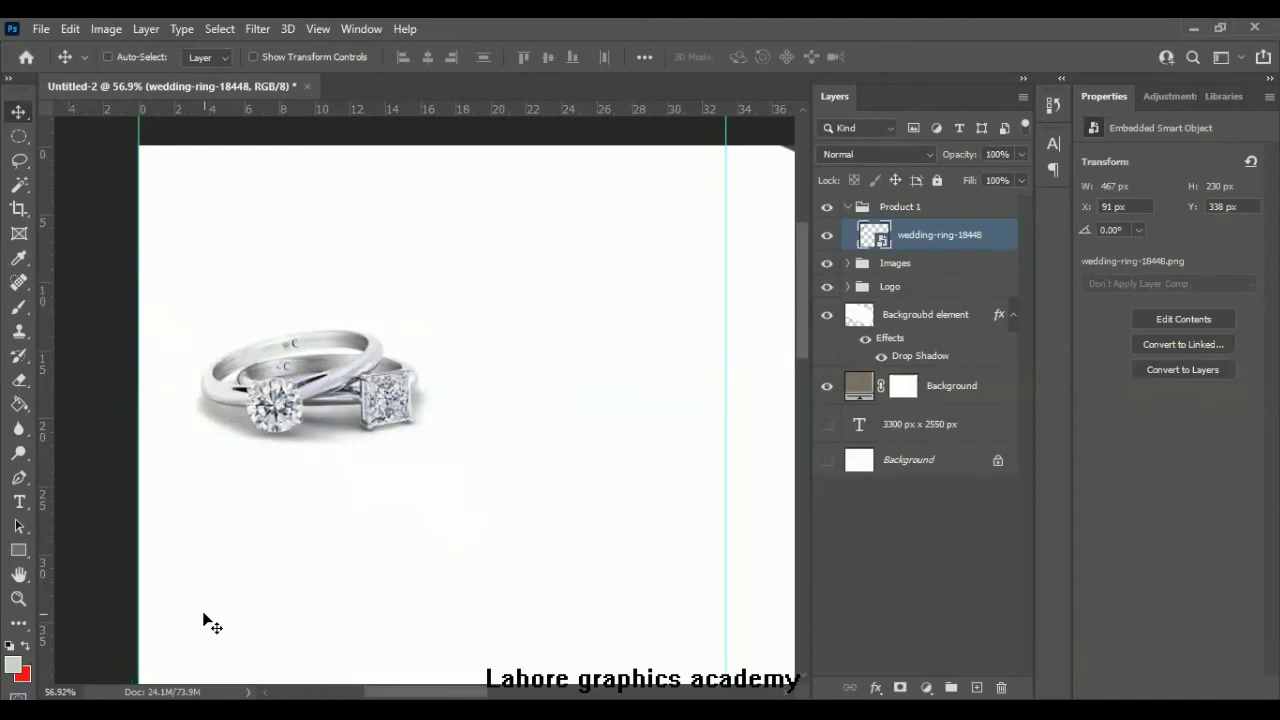
{"action": "left_click", "coordinate": [18, 550]}
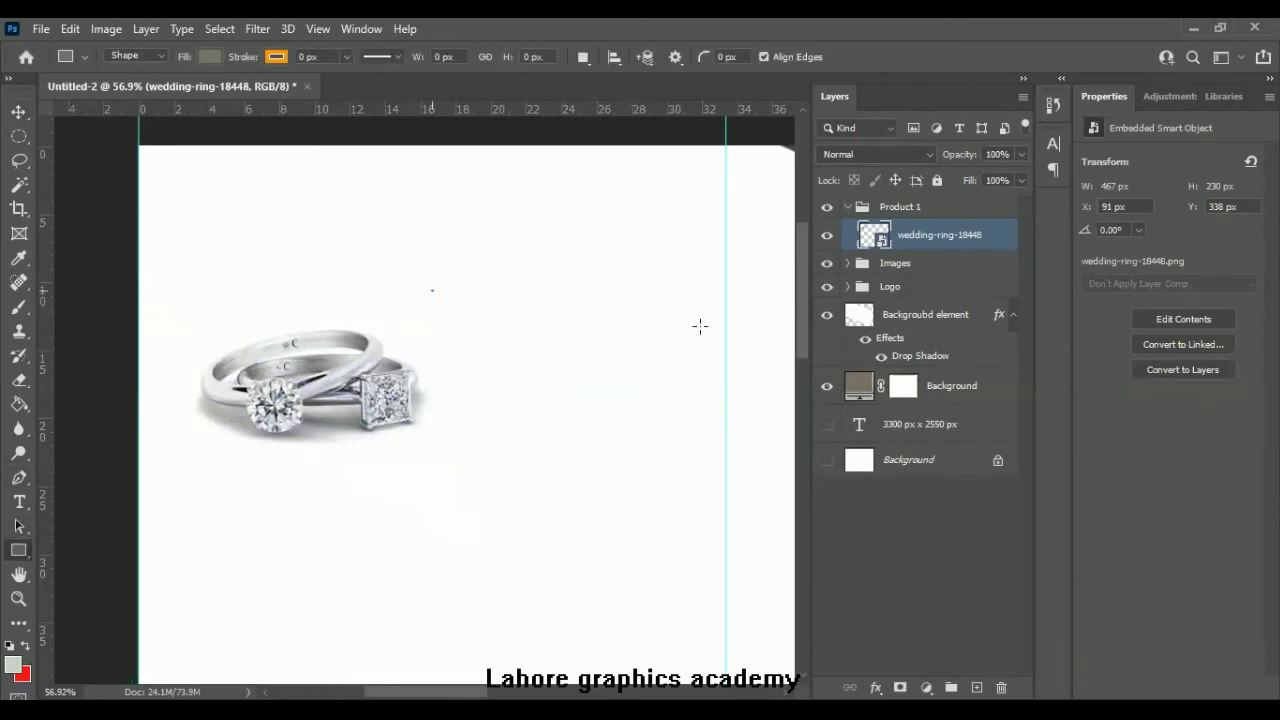
Step: Draw a taupe bar right of the rings and name it Title BG
{"action": "left_click_drag", "start_coordinate": [432, 290], "coordinate": [702, 330]}
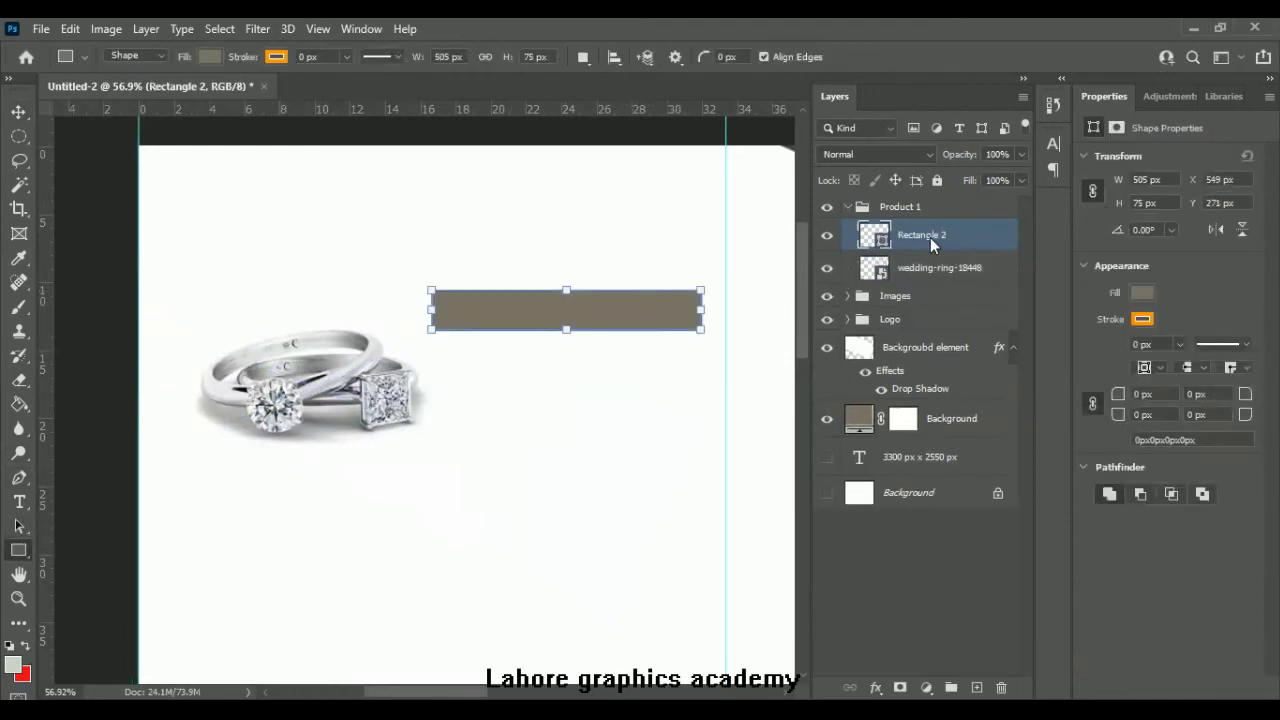
{"action": "type", "text": "Title"}
{"action": "type", "text": " BG"}
{"action": "key", "text": "Return"}
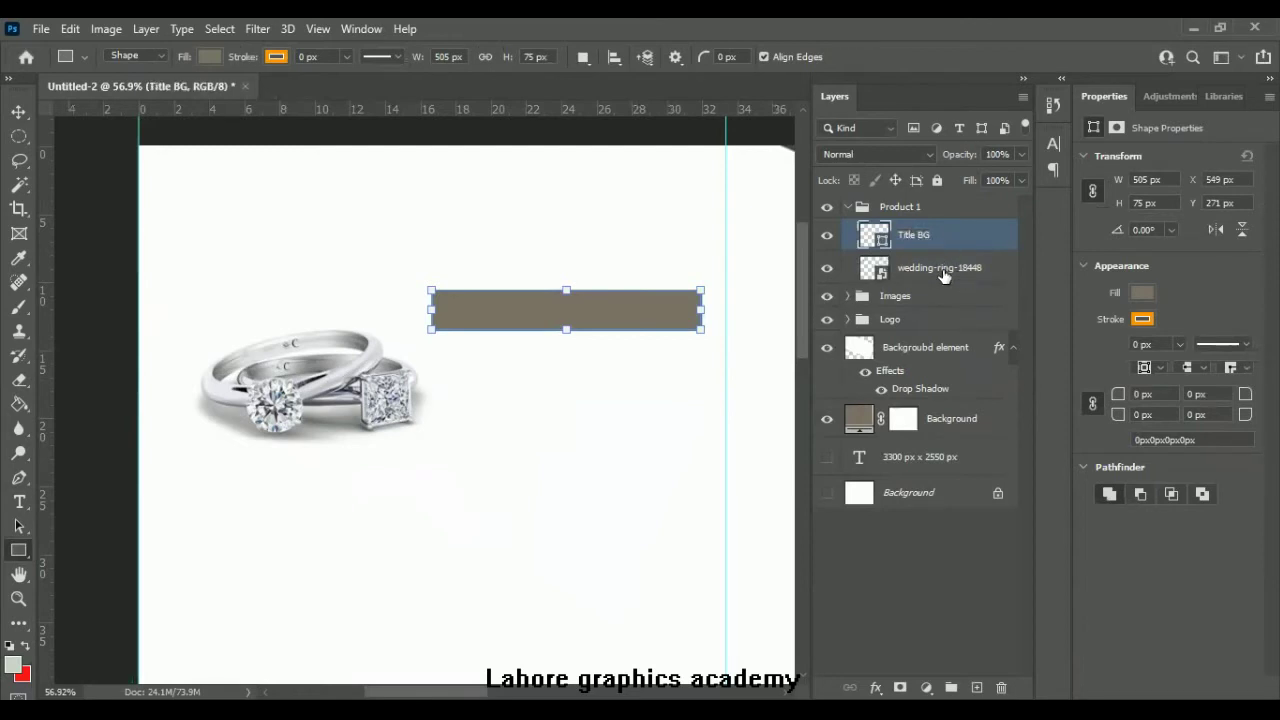
{"action": "left_click", "coordinate": [940, 268]}
Step: Add the SILVER RING title text at 8 pt, placed above Title BG
{"action": "left_click", "coordinate": [454, 288]}
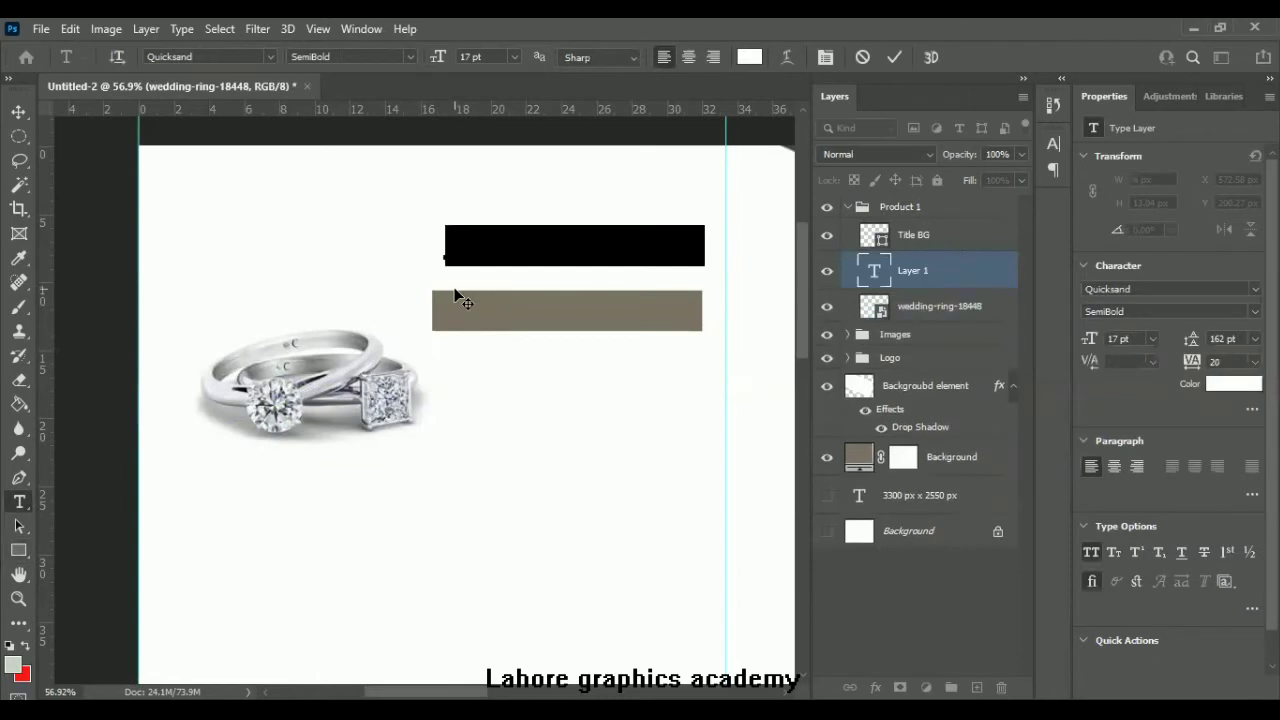
{"action": "key", "text": "BackSpace"}
{"action": "key", "text": "ctrl+v"}
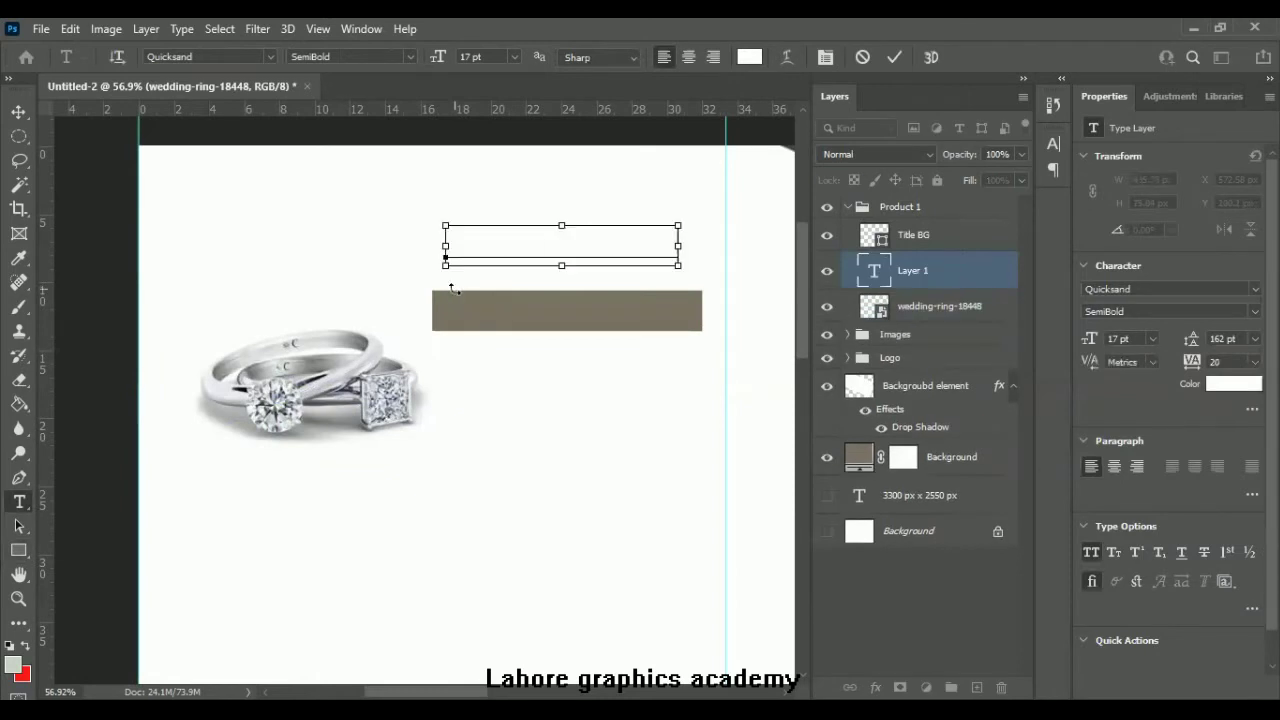
{"action": "left_click_drag", "start_coordinate": [536, 291], "coordinate": [531, 358]}
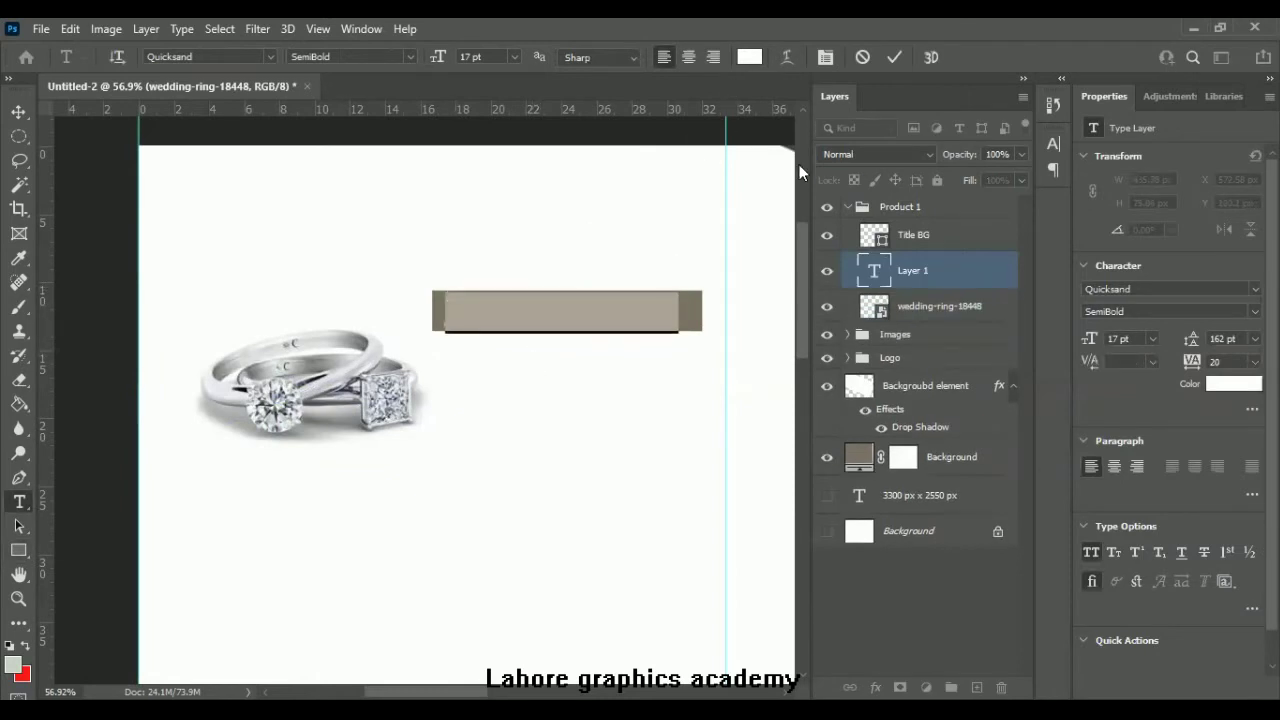
{"action": "left_click_drag", "start_coordinate": [905, 270], "coordinate": [914, 228]}
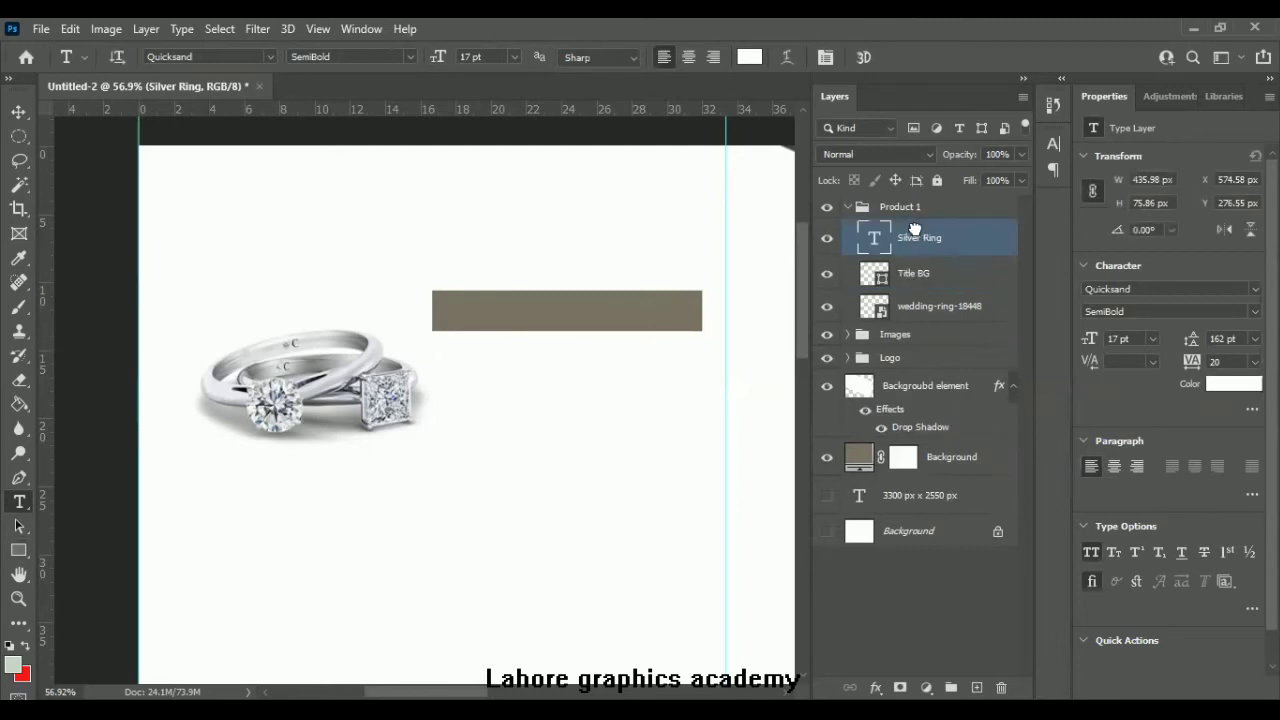
{"action": "left_click_drag", "start_coordinate": [447, 57], "coordinate": [437, 57]}
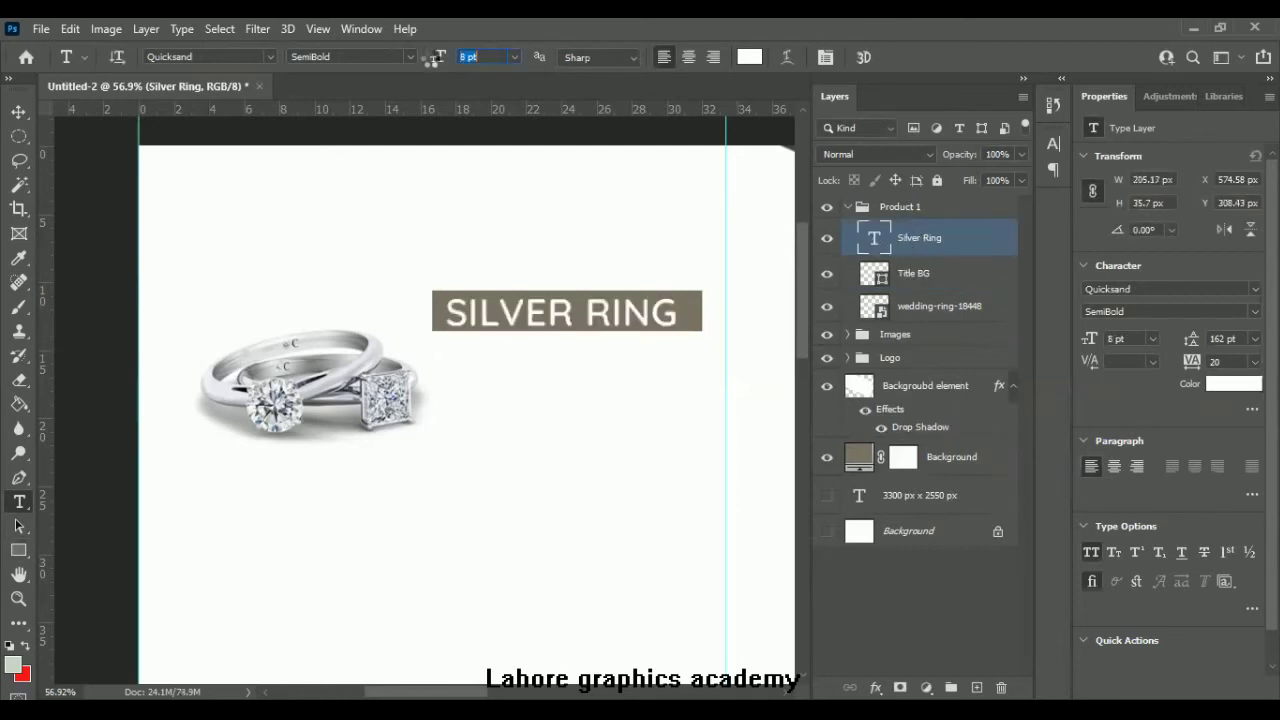
{"action": "key", "text": "Return"}
Step: Scale SILVER RING to fill the bar, align it left and vertically centred, nudge right
{"action": "key", "text": "ctrl+t"}
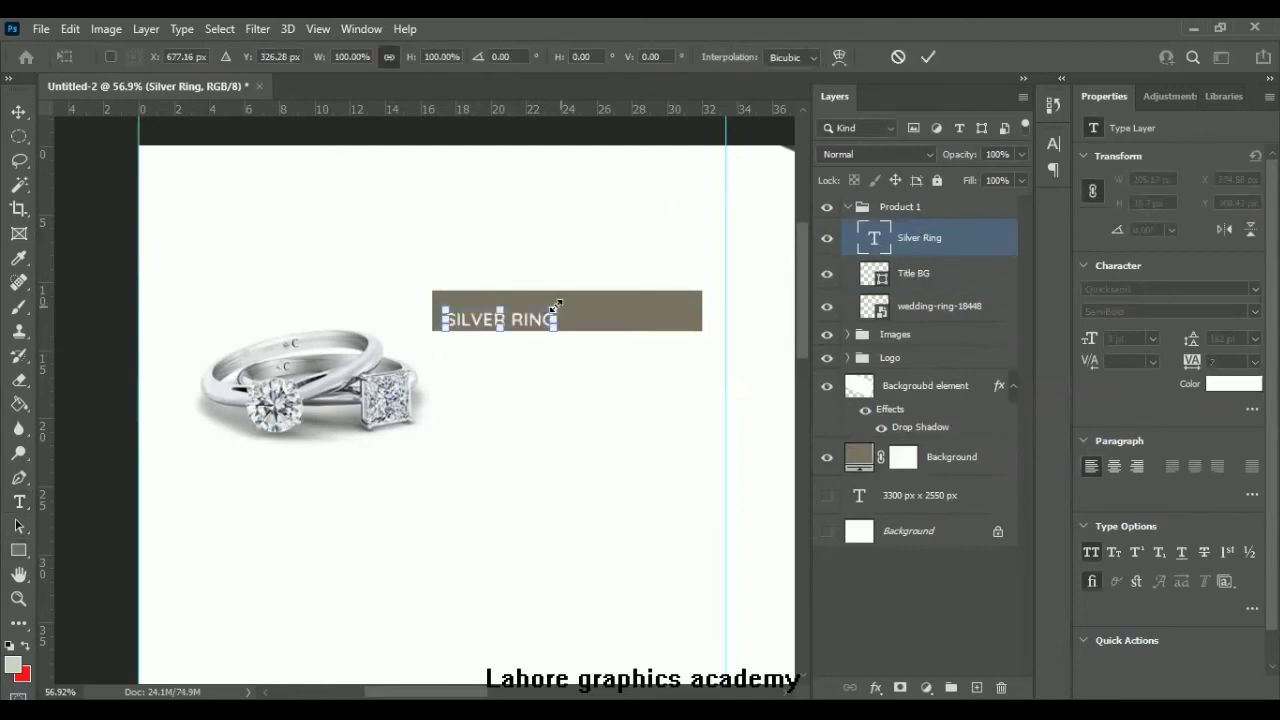
{"action": "left_click_drag", "start_coordinate": [617, 287], "coordinate": [618, 292]}
{"action": "left_click", "coordinate": [928, 57]}
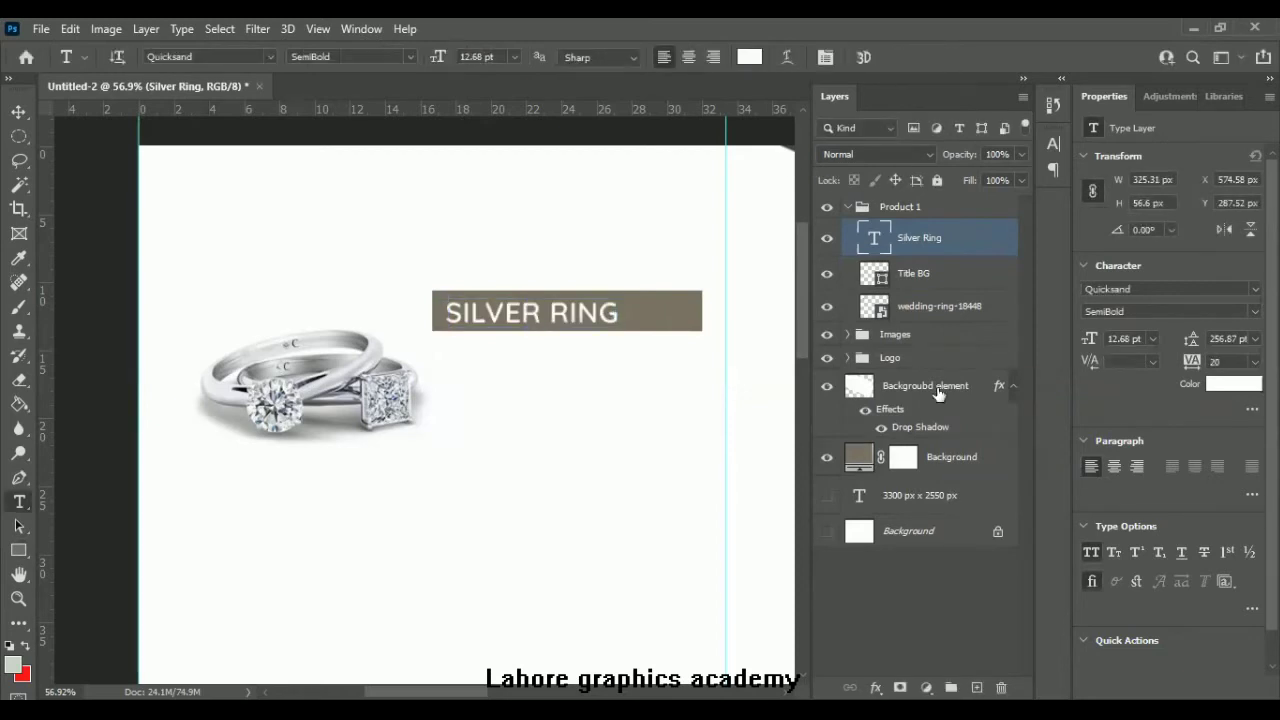
{"action": "left_click", "coordinate": [909, 276], "text": "shift"}
{"action": "key", "text": "v"}
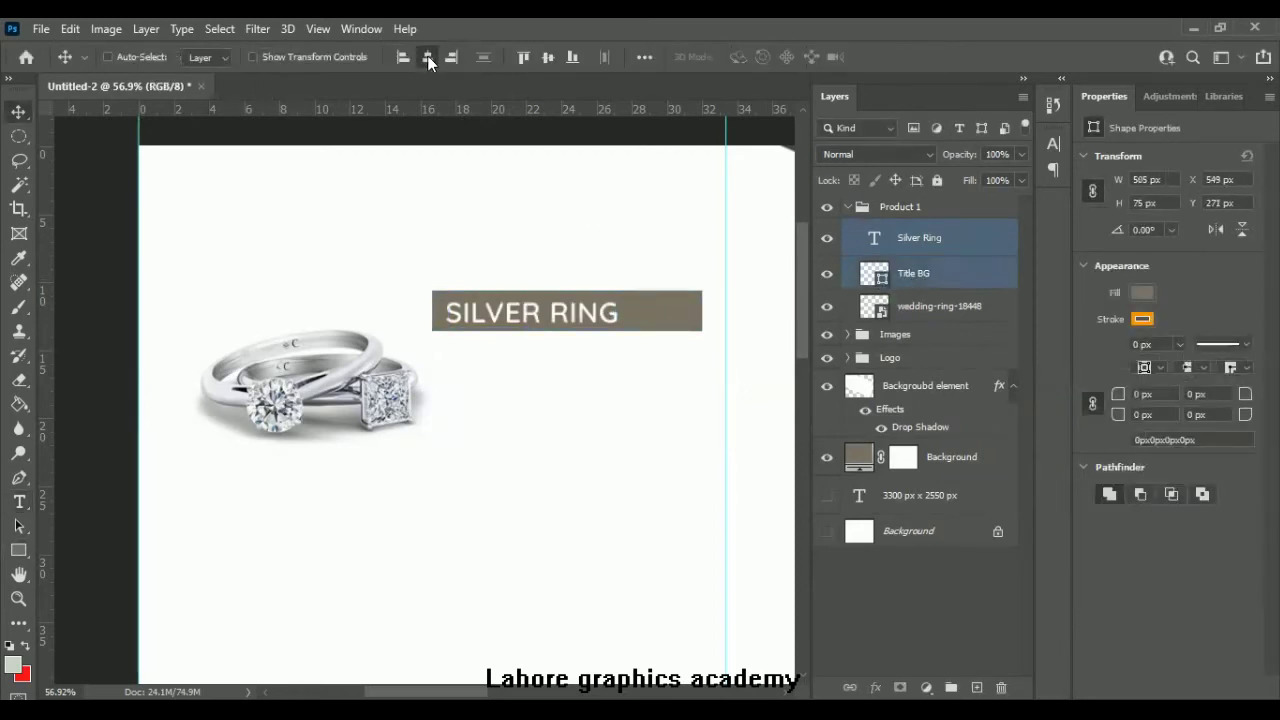
{"action": "left_click", "coordinate": [427, 56]}
{"action": "left_click", "coordinate": [547, 57]}
{"action": "left_click", "coordinate": [403, 57]}
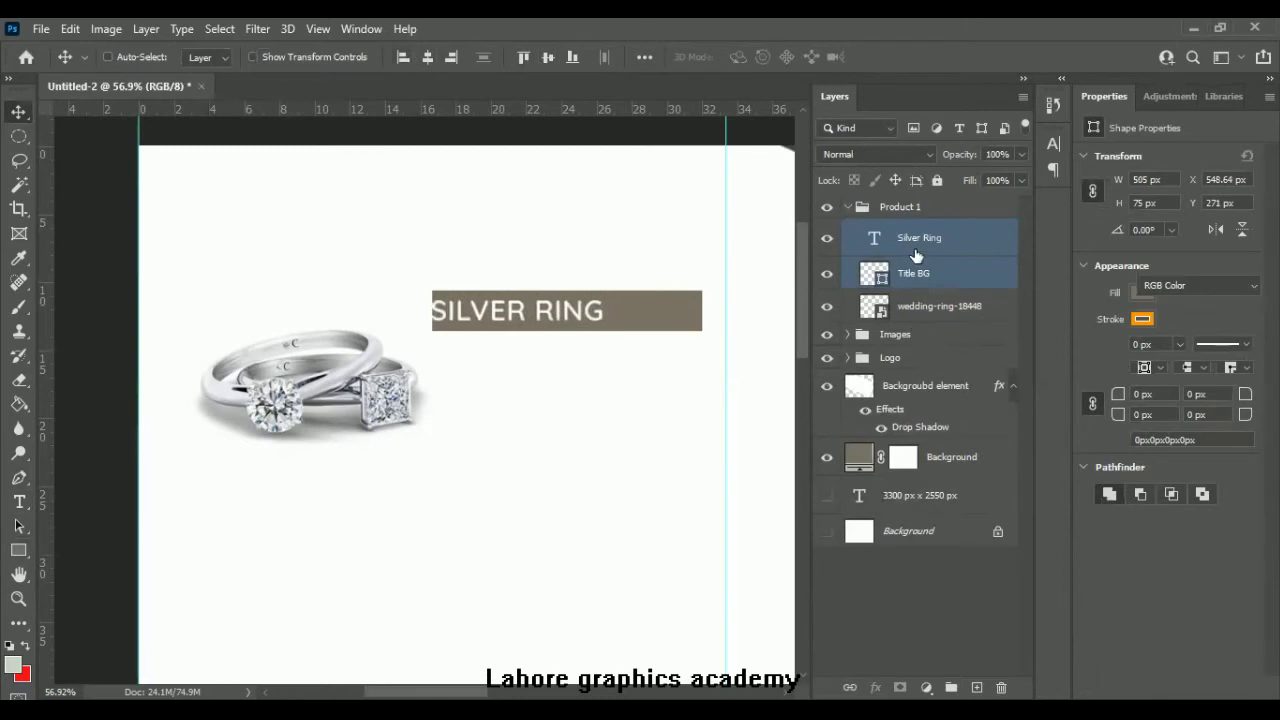
{"action": "left_click", "coordinate": [910, 240]}
{"action": "key", "text": "shift+Right"}
{"action": "key", "text": "shift+Right"}
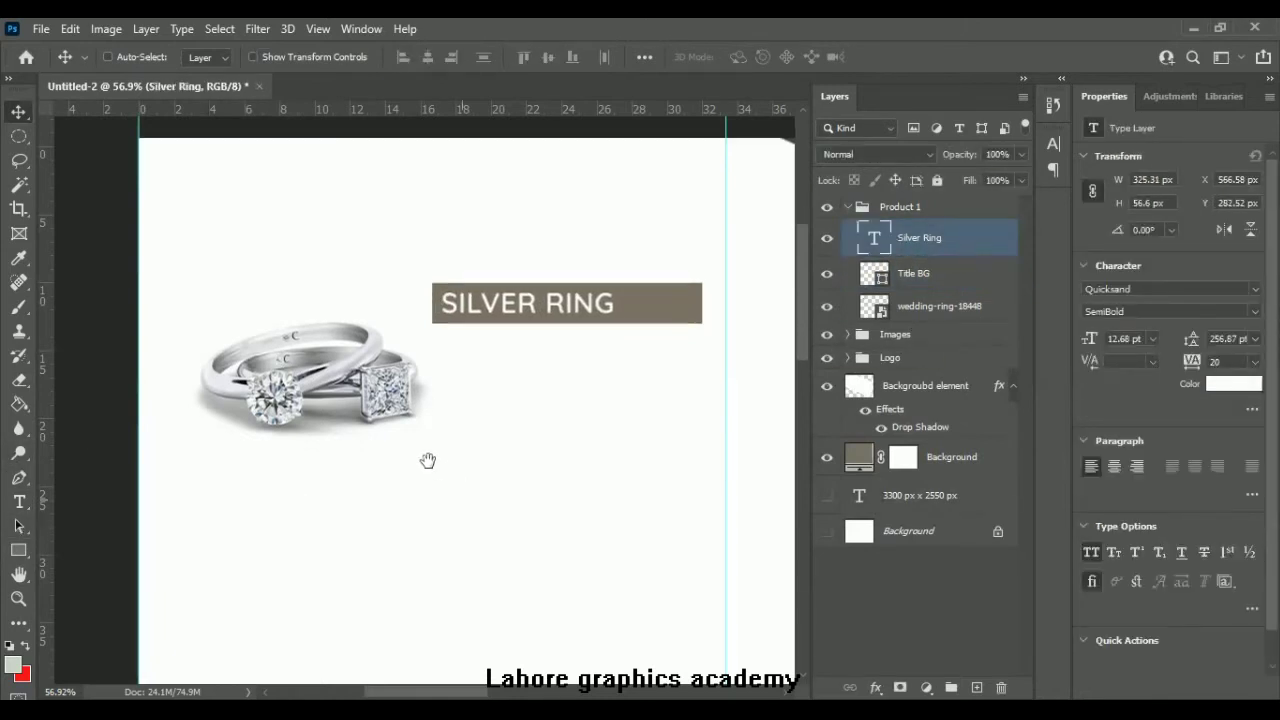
Step: Draw a taupe vertical line below the title bar
{"action": "scroll", "coordinate": [426, 457], "scroll_direction": "down", "scroll_amount": 2}
{"action": "left_click", "coordinate": [17, 552]}
{"action": "right_click", "coordinate": [13, 550]}
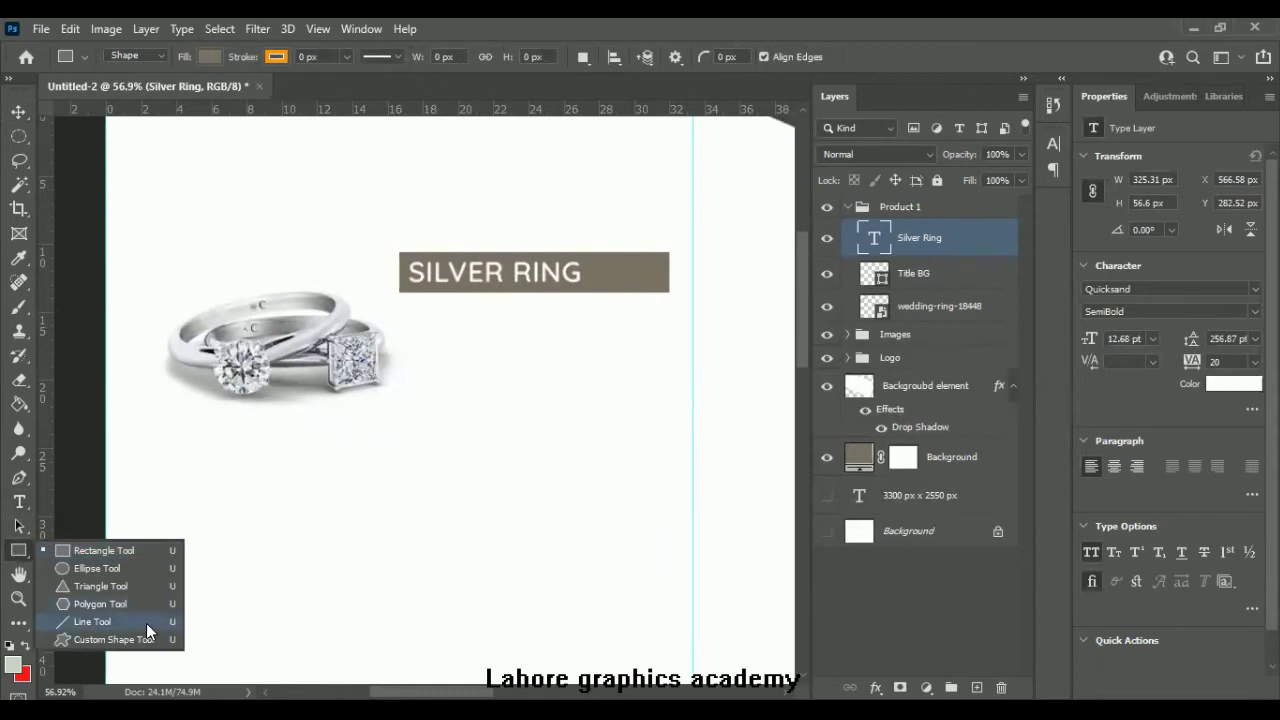
{"action": "left_click", "coordinate": [146, 623]}
{"action": "left_click_drag", "start_coordinate": [405, 480], "coordinate": [402, 303]}
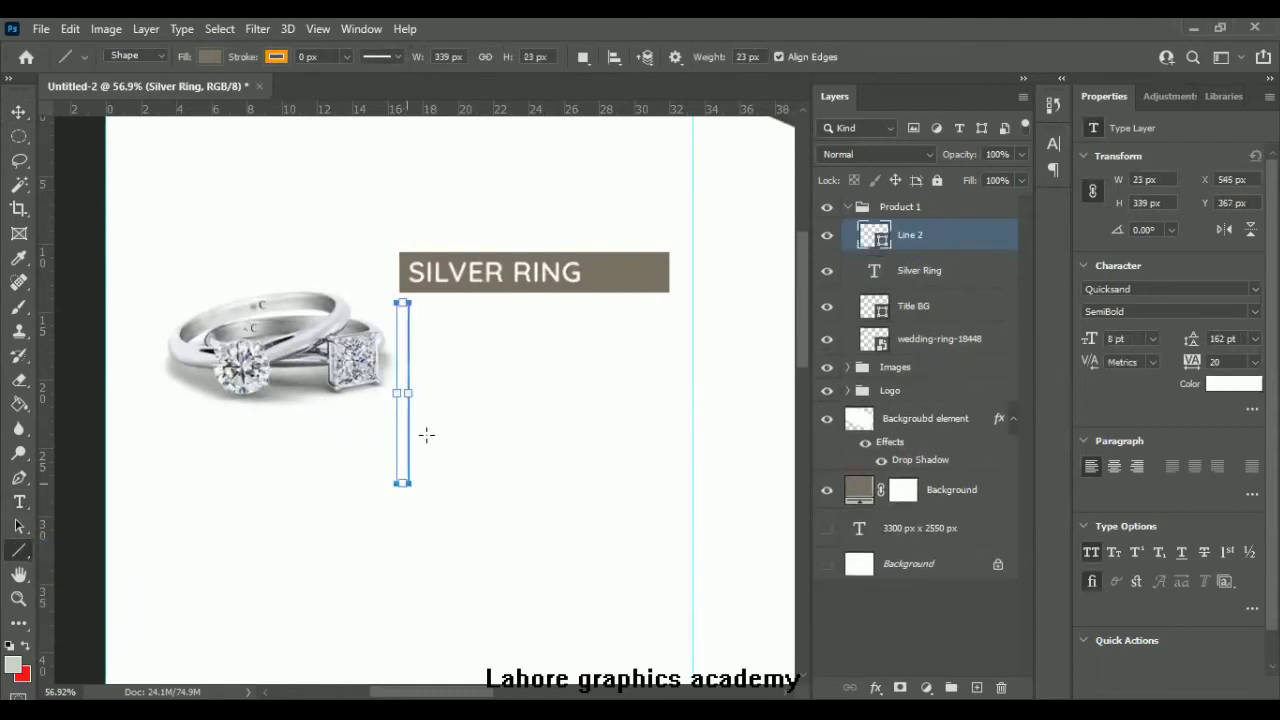
{"action": "left_click", "coordinate": [199, 56]}
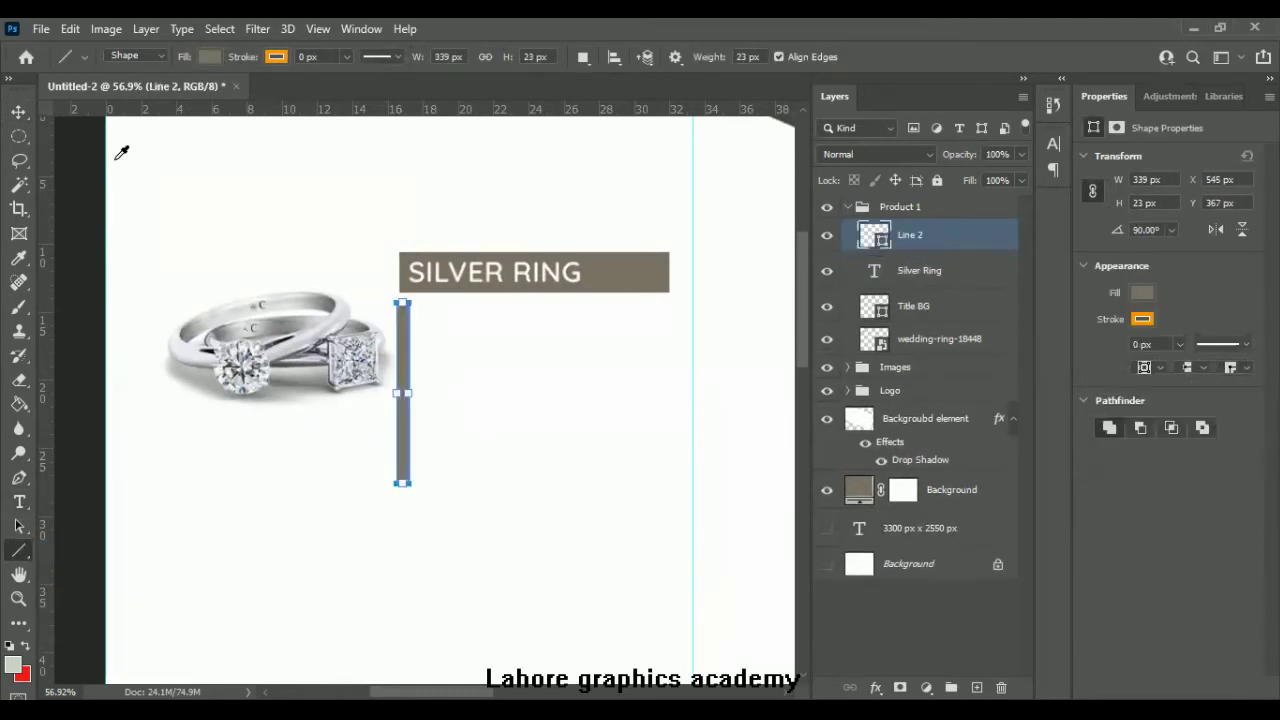
{"action": "left_click", "coordinate": [336, 151]}
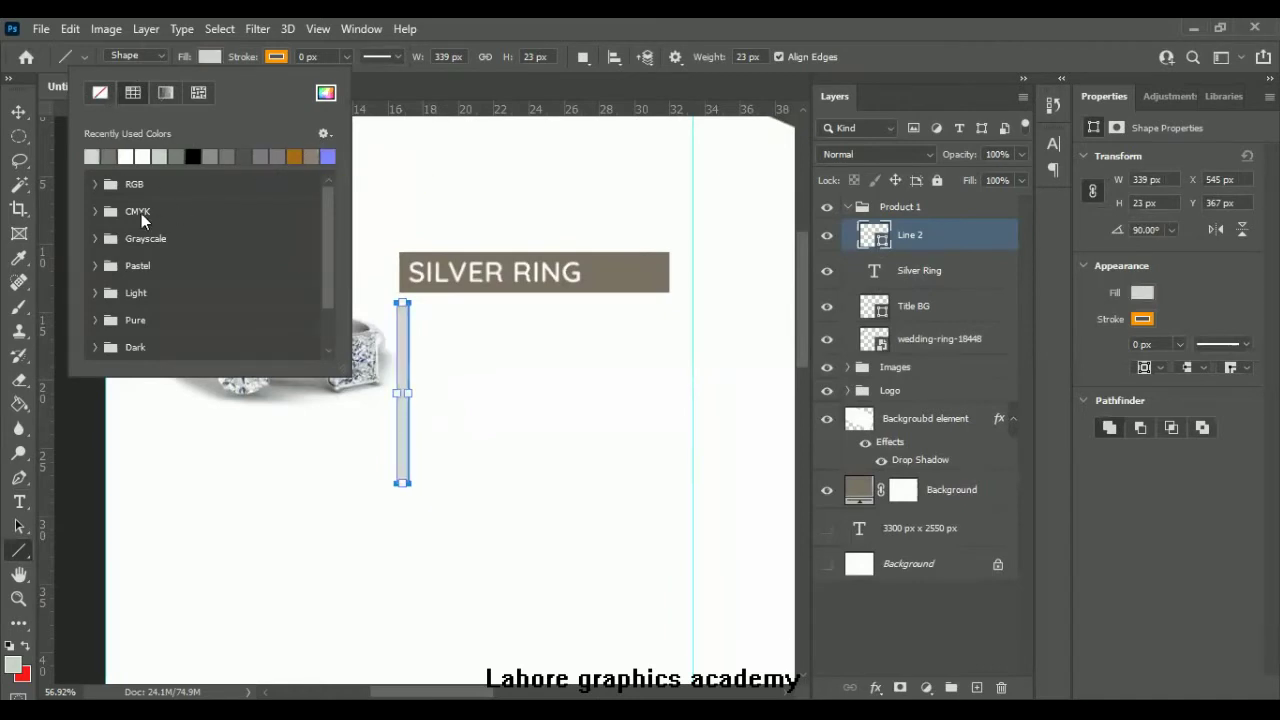
{"action": "left_click", "coordinate": [109, 156]}
{"action": "left_click", "coordinate": [415, 344]}
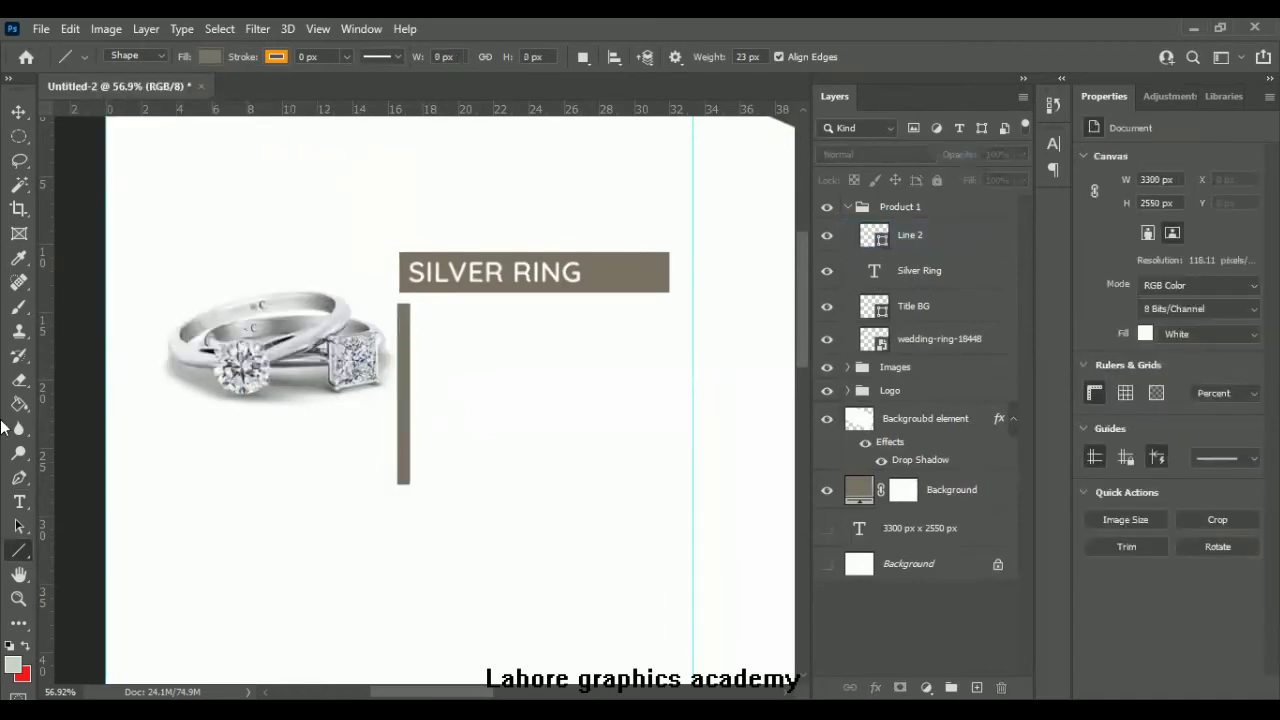
Step: Start a placeholder text block beside the line with 7 pt leading and colour 474747
{"action": "key", "text": "t"}
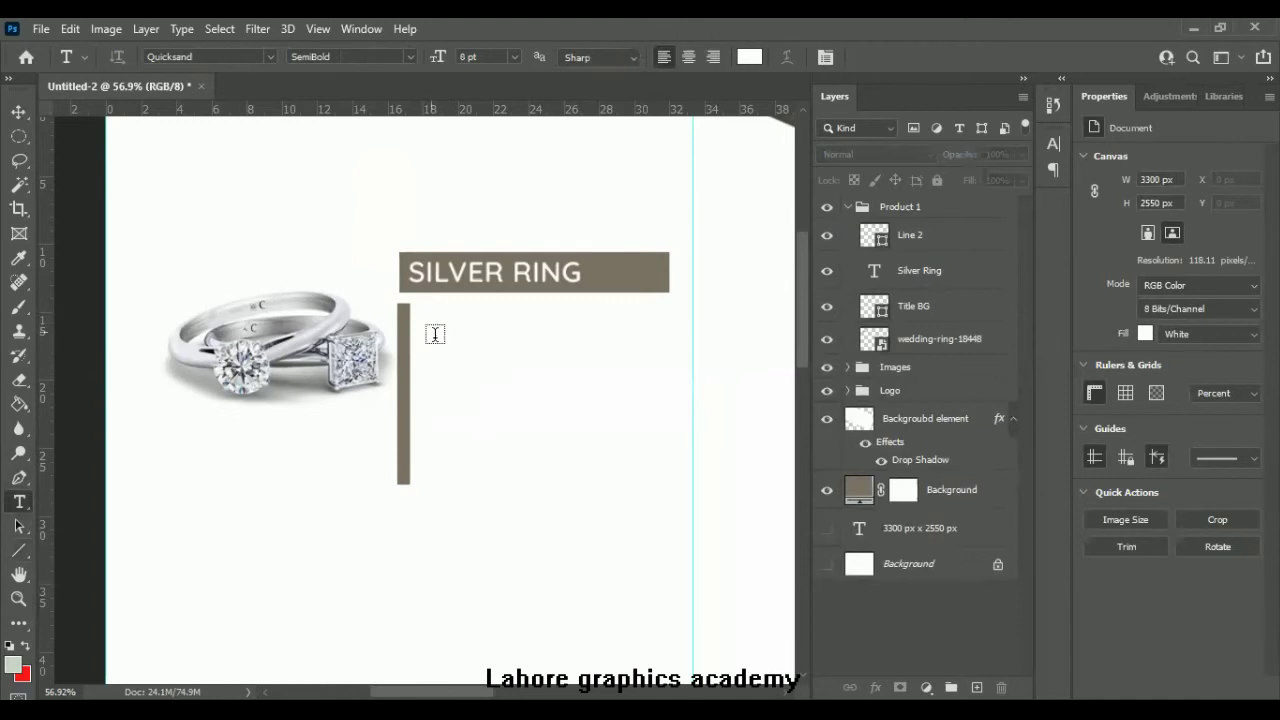
{"action": "left_click", "coordinate": [432, 330]}
{"action": "type", "text": "____________"}
{"action": "key", "text": "BackSpace"}
{"action": "key", "text": "BackSpace"}
{"action": "key", "text": "BackSpace"}
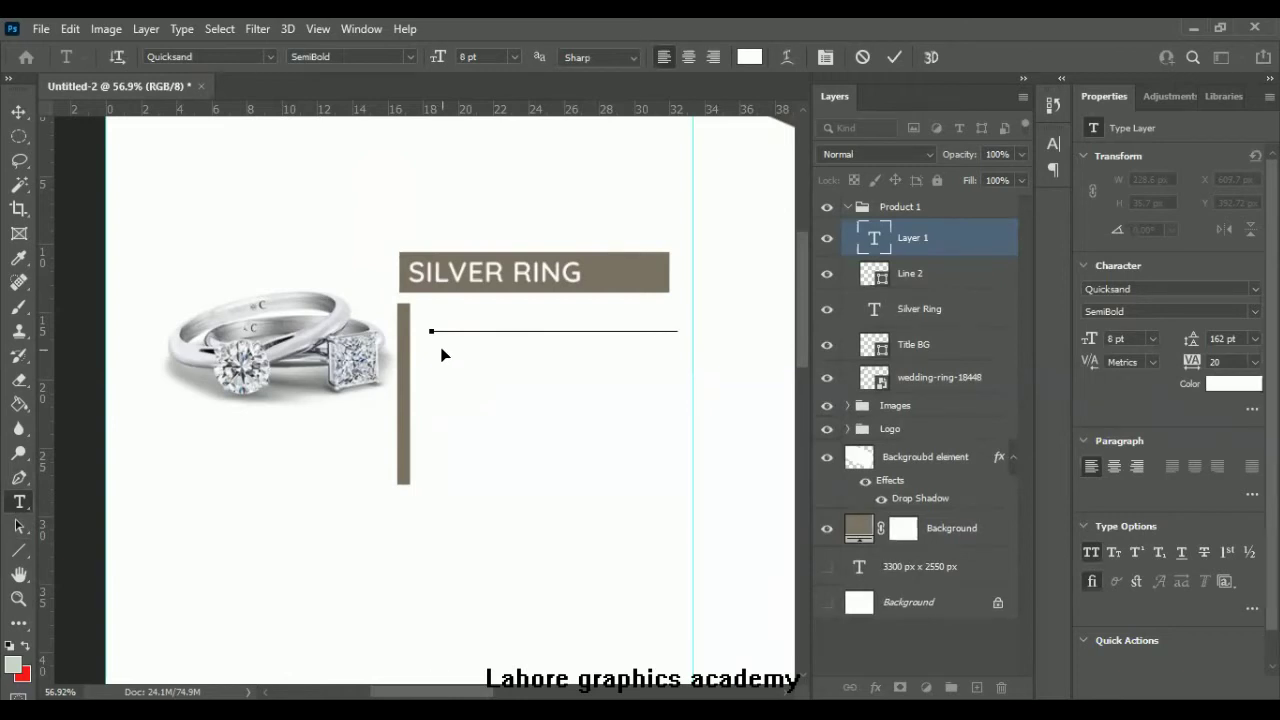
{"action": "key", "text": "ctrl+a"}
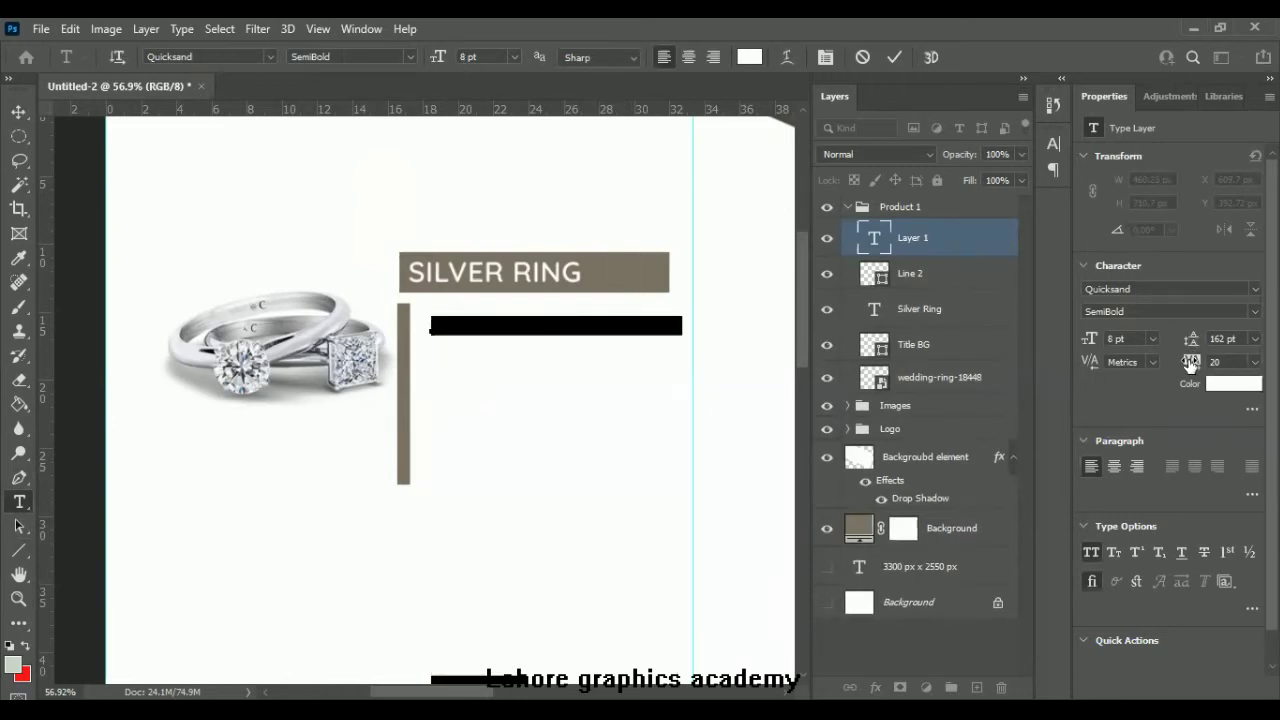
{"action": "left_click_drag", "start_coordinate": [1190, 342], "coordinate": [1040, 312]}
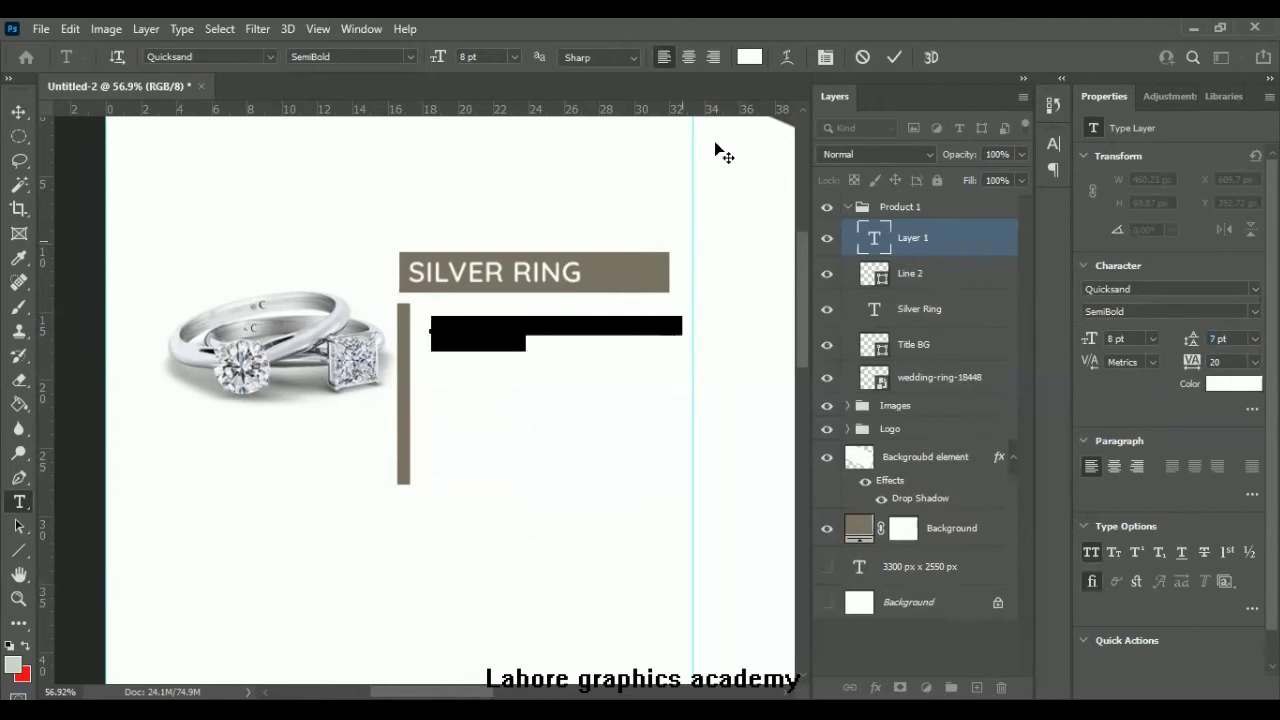
{"action": "left_click", "coordinate": [749, 57]}
{"action": "type", "text": "474747"}
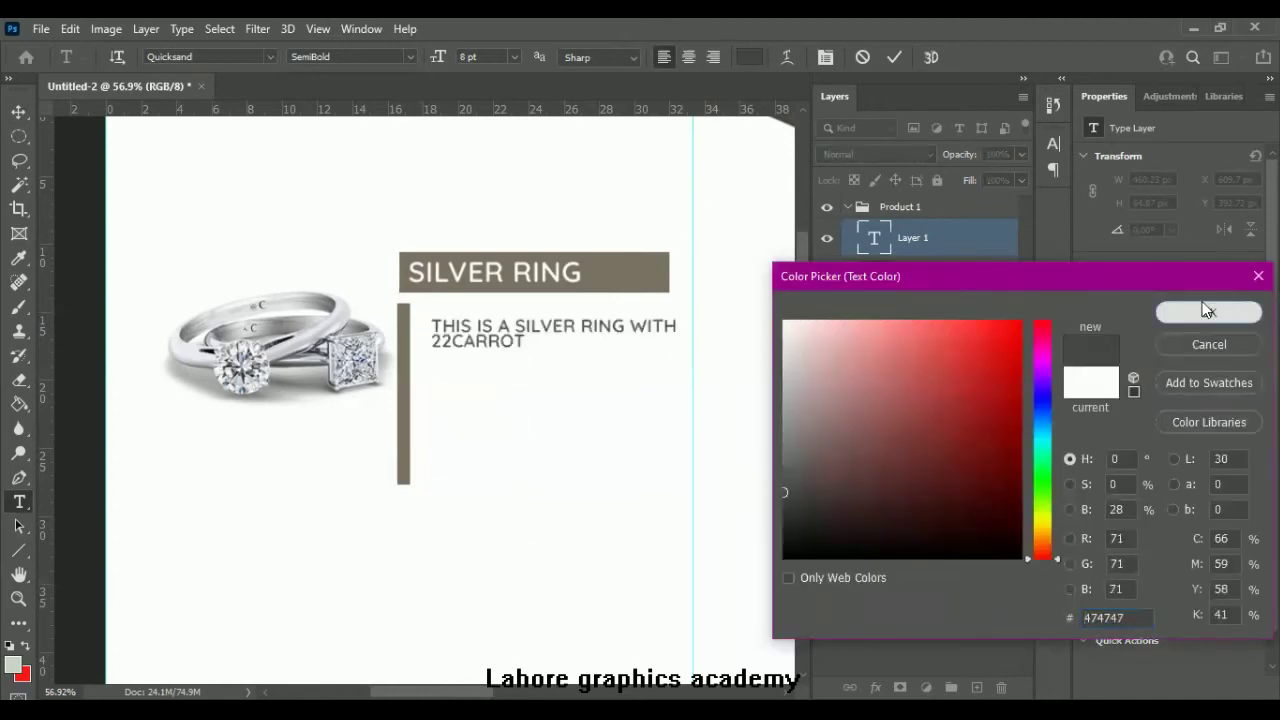
{"action": "left_click", "coordinate": [1205, 311]}
Step: Type the description: 22 CARROT DIAMOND, 'IT IS ONE OF OUR PREMIUM PRODUCT. ONLY SOLD ON OUR OUTLETS.'
{"action": "left_click", "coordinate": [445, 341]}
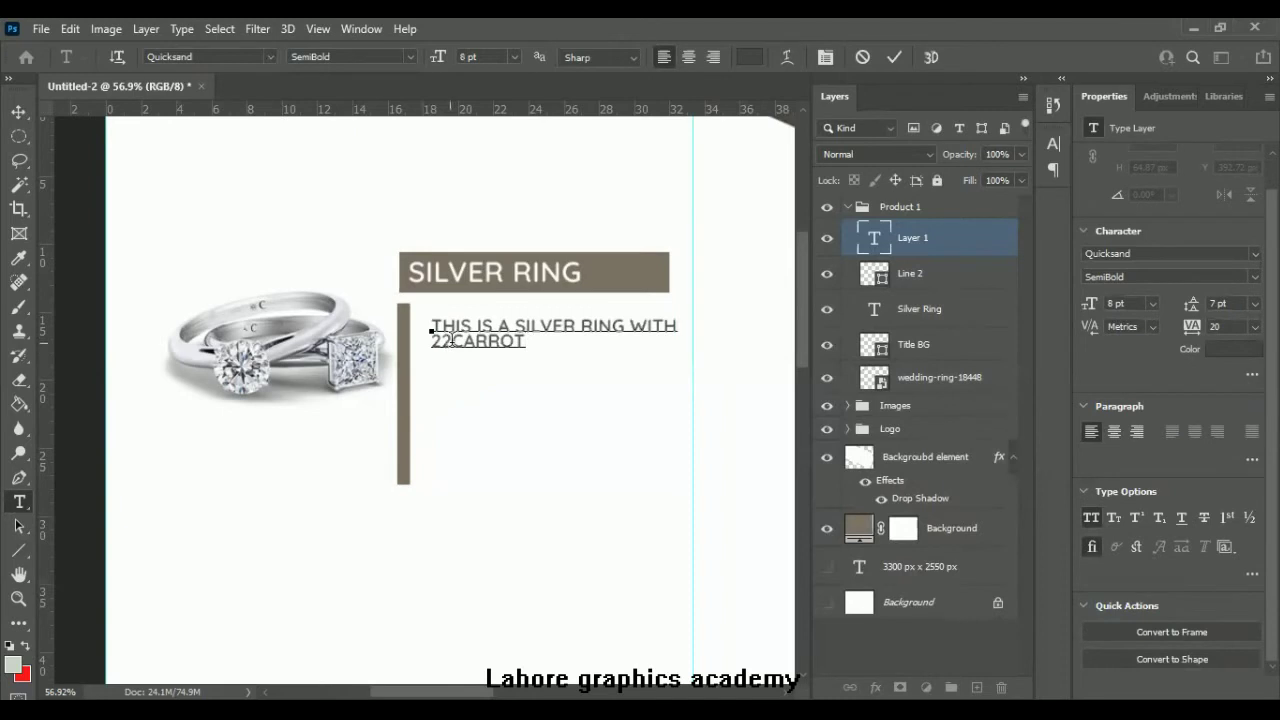
{"action": "left_click", "coordinate": [545, 344]}
{"action": "type", "text": "D"}
{"action": "key", "text": "BackSpace"}
{"action": "type", "text": "IDA"}
{"action": "key", "text": "BackSpace"}
{"action": "key", "text": "BackSpace"}
{"action": "key", "text": "BackSpace"}
{"action": "type", "text": "IDAMO"}
{"action": "key", "text": "BackSpace"}
{"action": "key", "text": "BackSpace"}
{"action": "key", "text": "BackSpace"}
{"action": "type", "text": "IAMOND"}
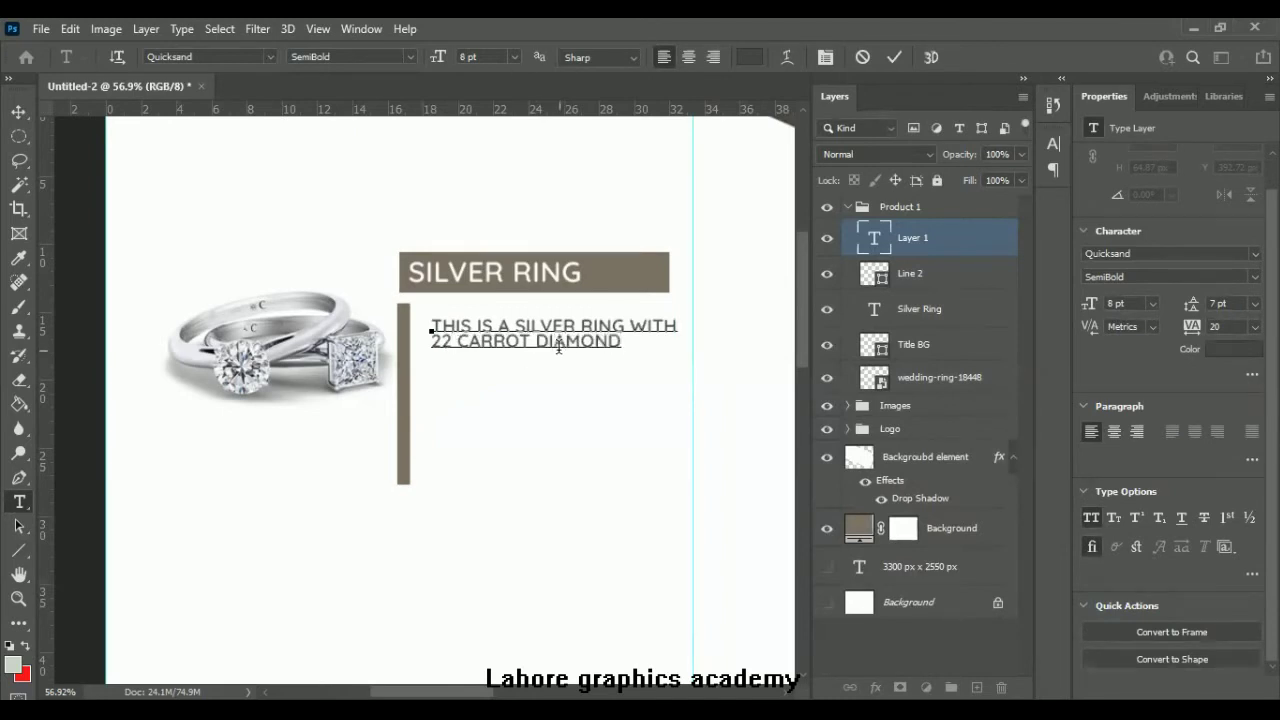
{"action": "left_click_drag", "start_coordinate": [530, 391], "coordinate": [518, 384]}
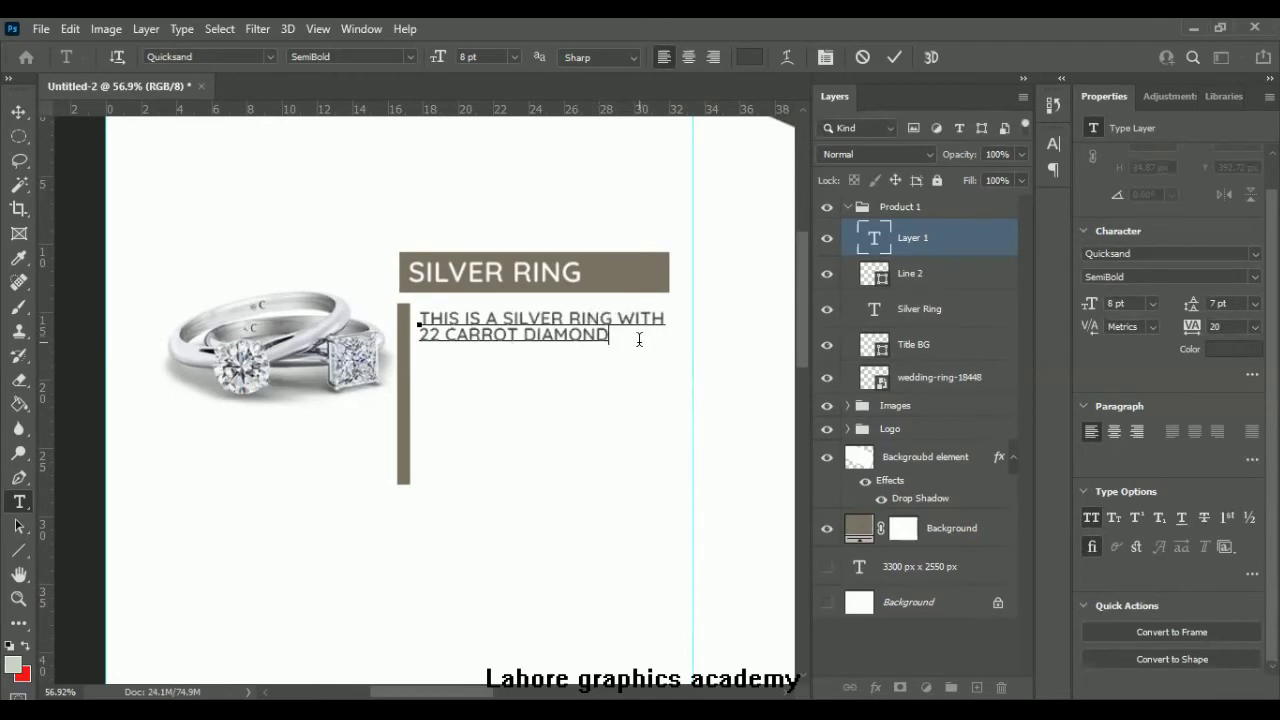
{"action": "type", "text": "LKNSLKDNA"}
{"action": "key", "text": "shift+Home"}
{"action": "key", "text": "BackSpace"}
{"action": "type", "text": "T IS ONE OF OUR"}
{"action": "type", "text": " PREMIUM"}
{"action": "type", "text": " PRODUCT."}
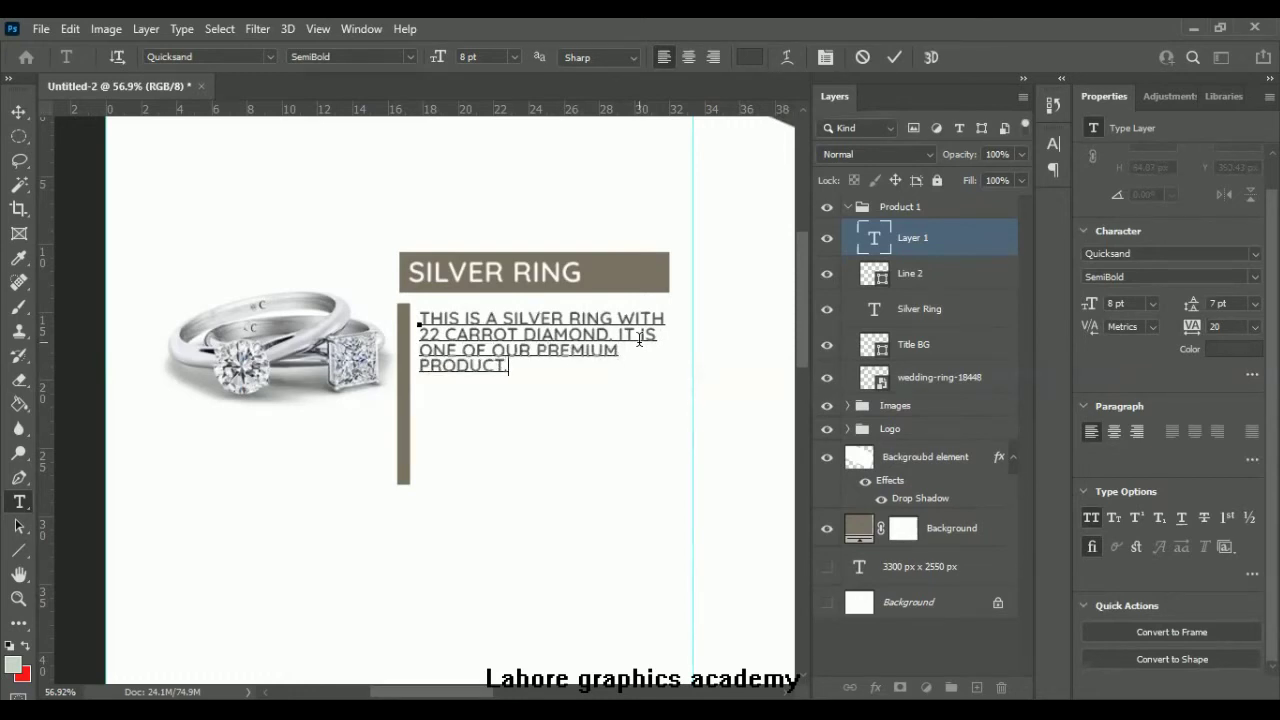
{"action": "type", "text": " ONLY SOLD ON OUR "}
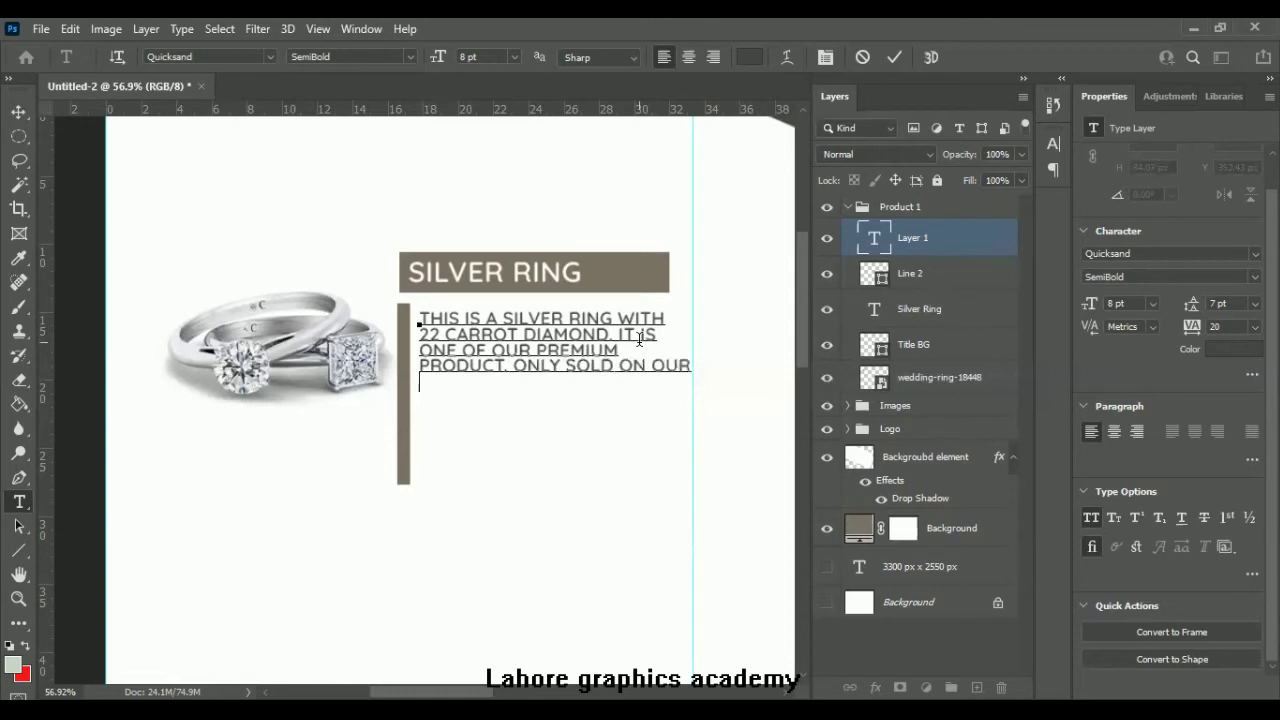
{"action": "type", "text": "OUTLETS."}
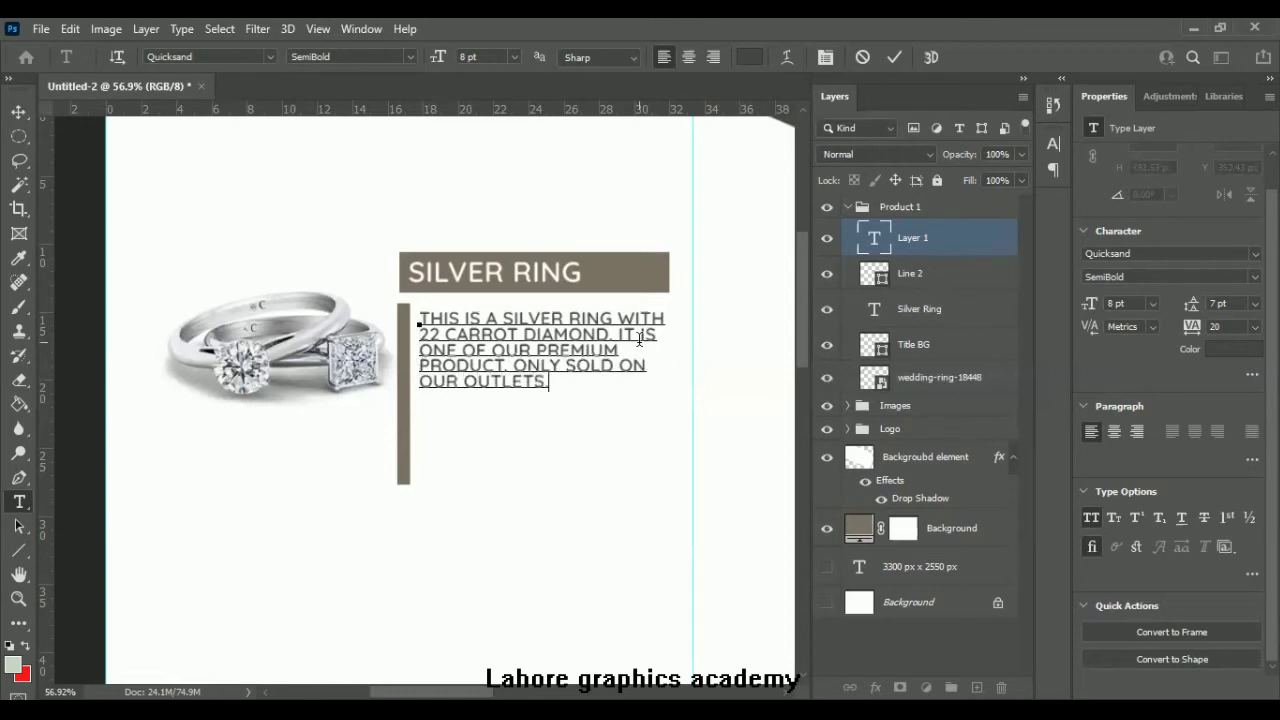
Step: Commit the description, reorder the Silver Ring layer, and set leading to 10 pt
{"action": "left_click", "coordinate": [893, 284]}
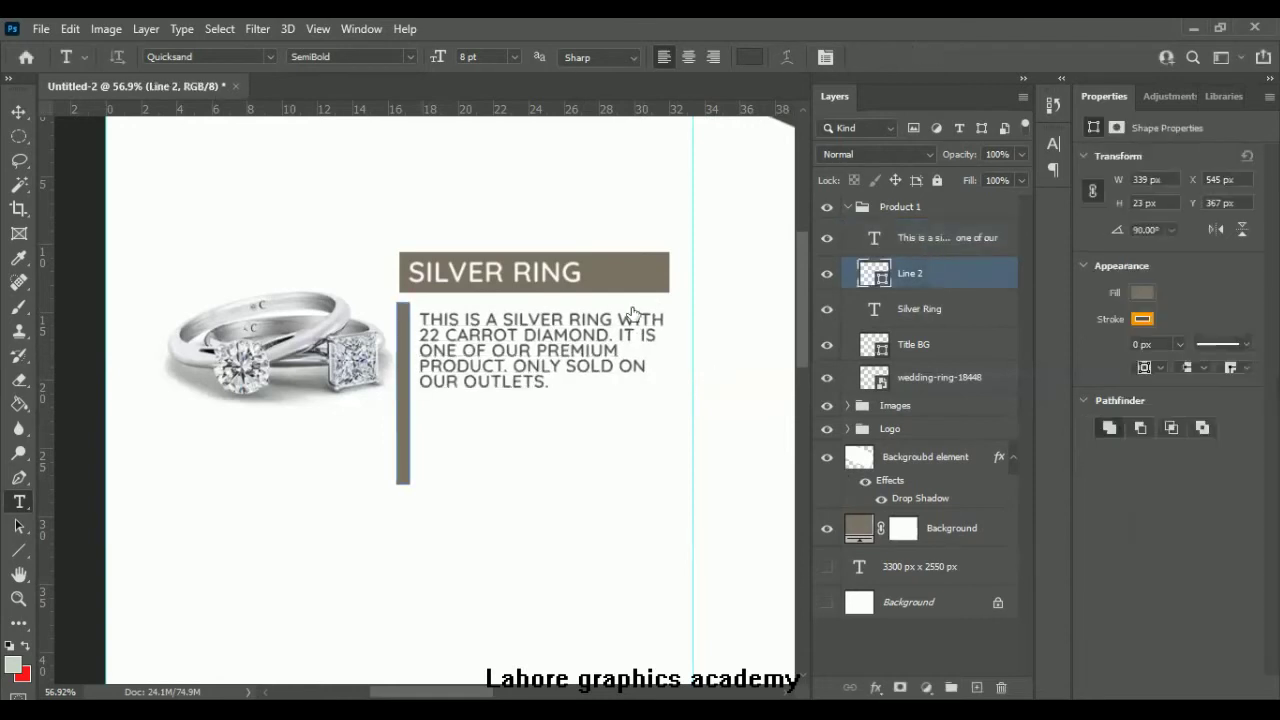
{"action": "left_click", "coordinate": [935, 238]}
{"action": "left_click_drag", "start_coordinate": [919, 309], "coordinate": [919, 265]}
{"action": "left_click", "coordinate": [914, 245]}
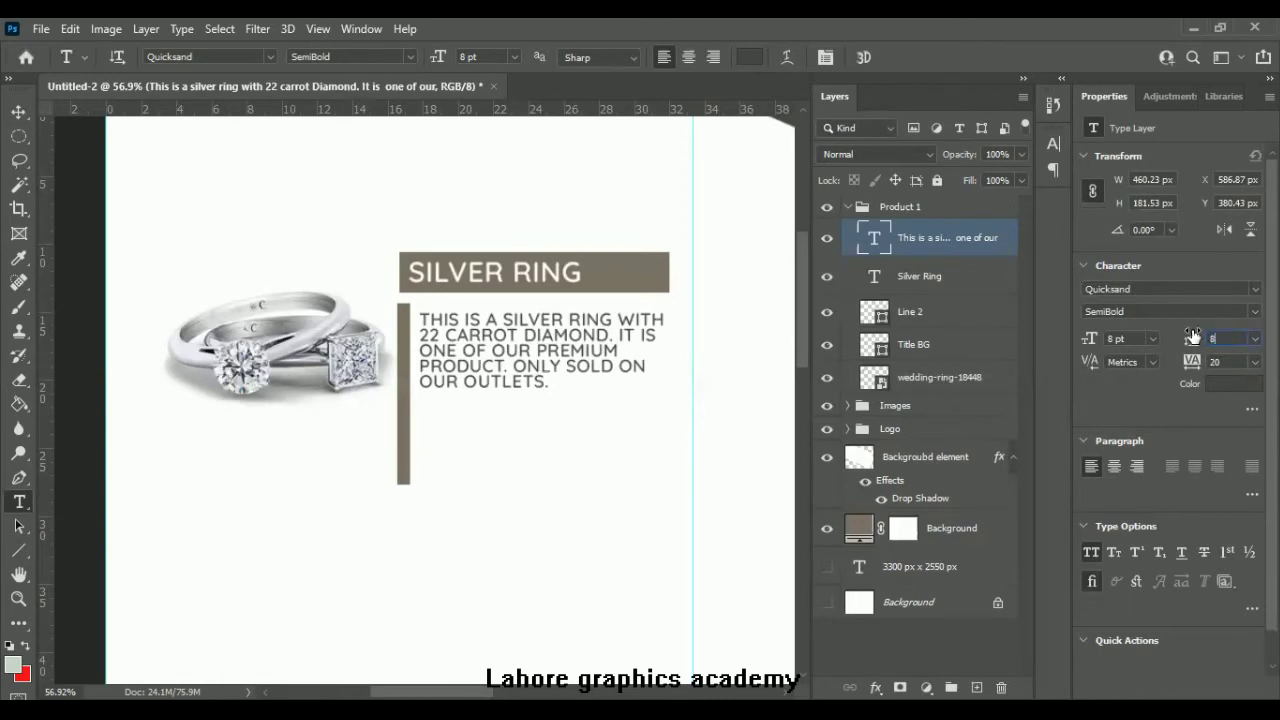
{"action": "left_click_drag", "start_coordinate": [1195, 337], "coordinate": [1210, 337]}
{"action": "type", "text": "10"}
{"action": "key", "text": "Return"}
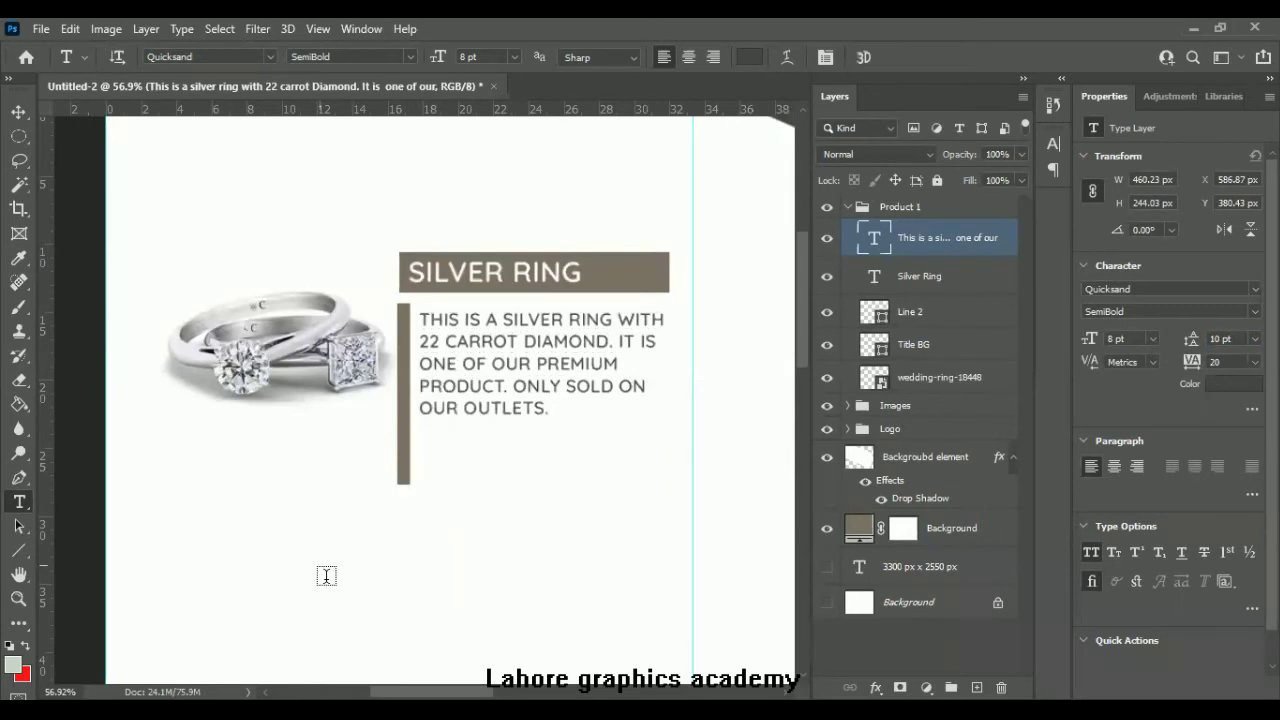
{"action": "left_click", "coordinate": [19, 550]}
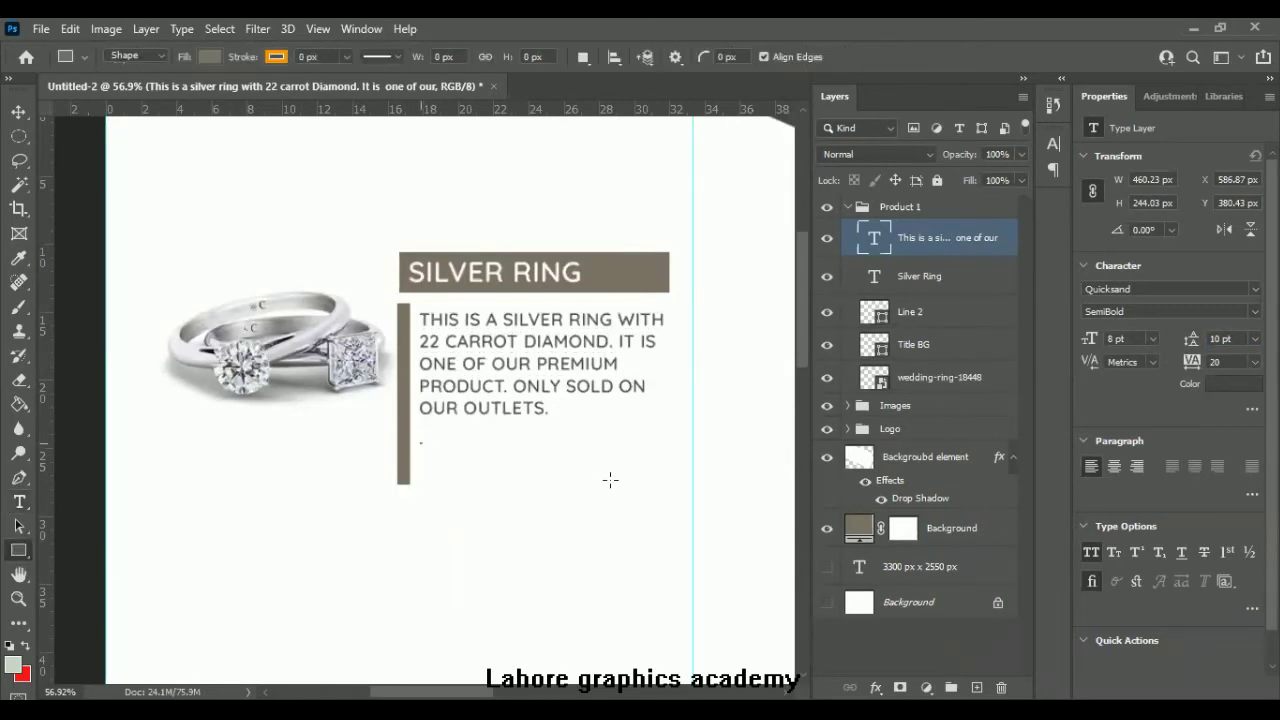
Step: Draw a brown rectangle under the description and name the layer 'Pruice BG'
{"action": "left_click_drag", "start_coordinate": [602, 481], "coordinate": [420, 442]}
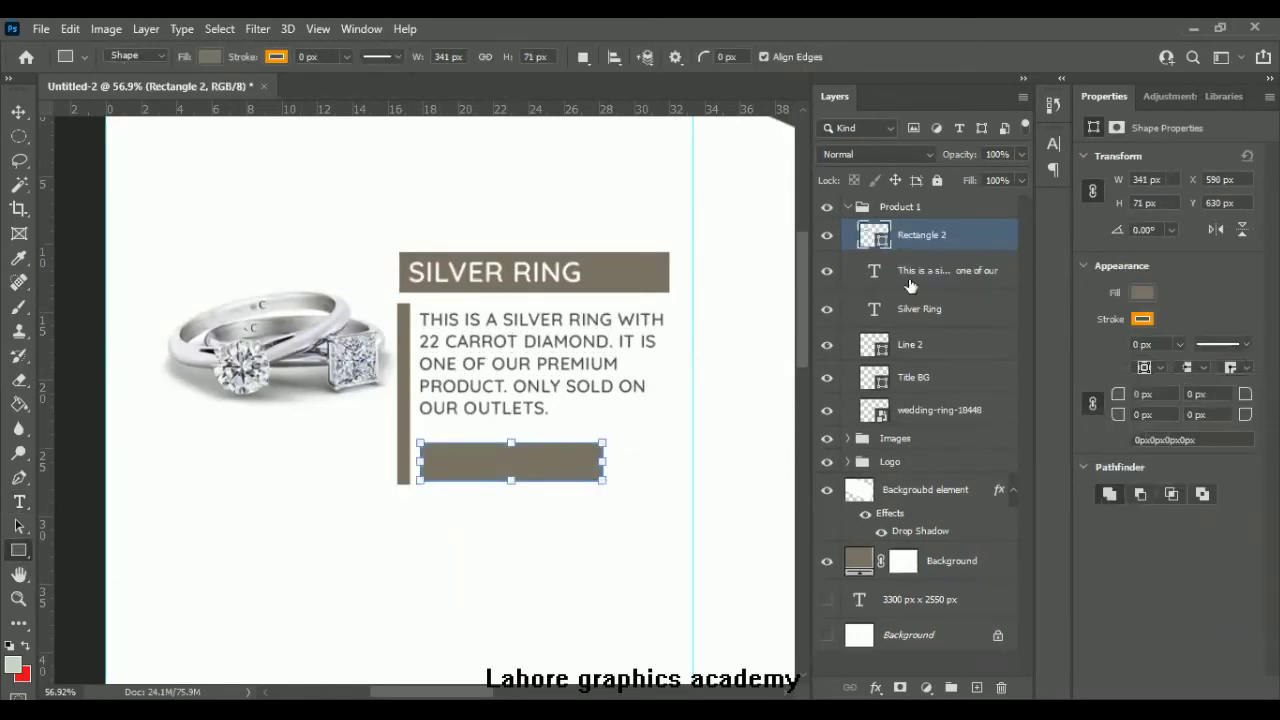
{"action": "double_click", "coordinate": [920, 235]}
{"action": "type", "text": "Proce"}
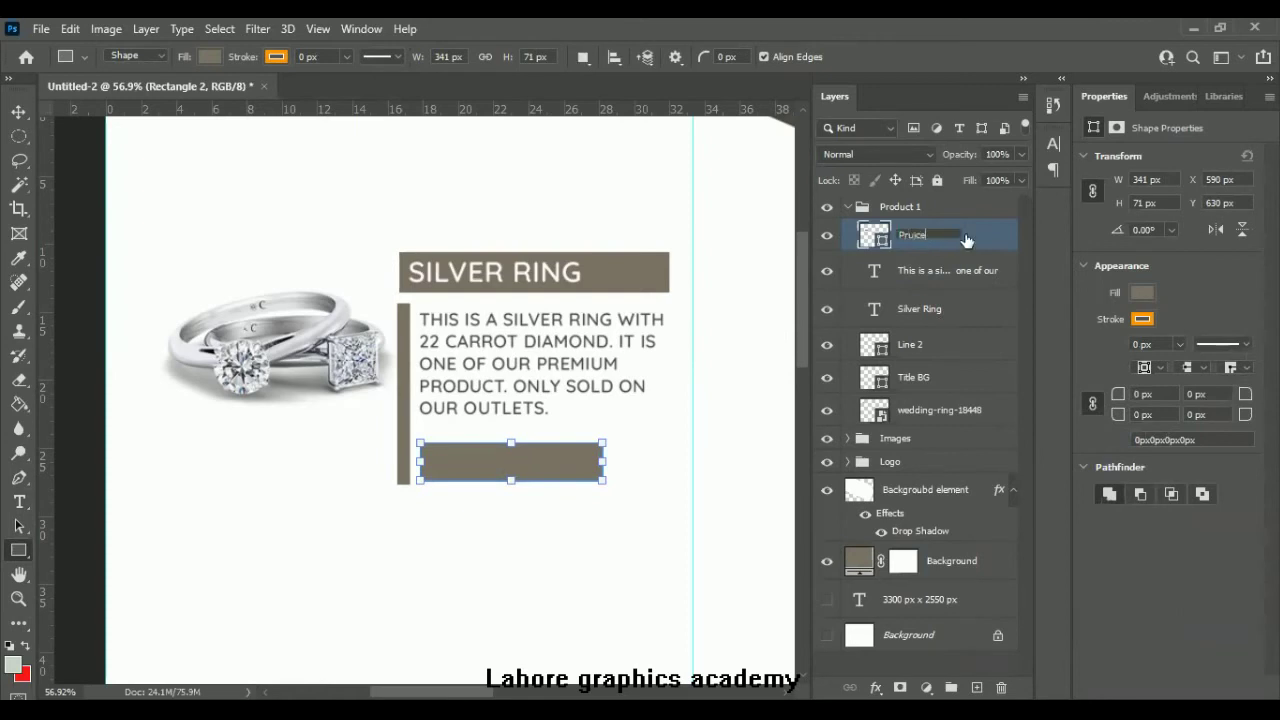
{"action": "type", "text": "G"}
{"action": "key", "text": "Return"}
Step: Add white 'PKR 99,000/-' text inside the brown price box
{"action": "key", "text": "t"}
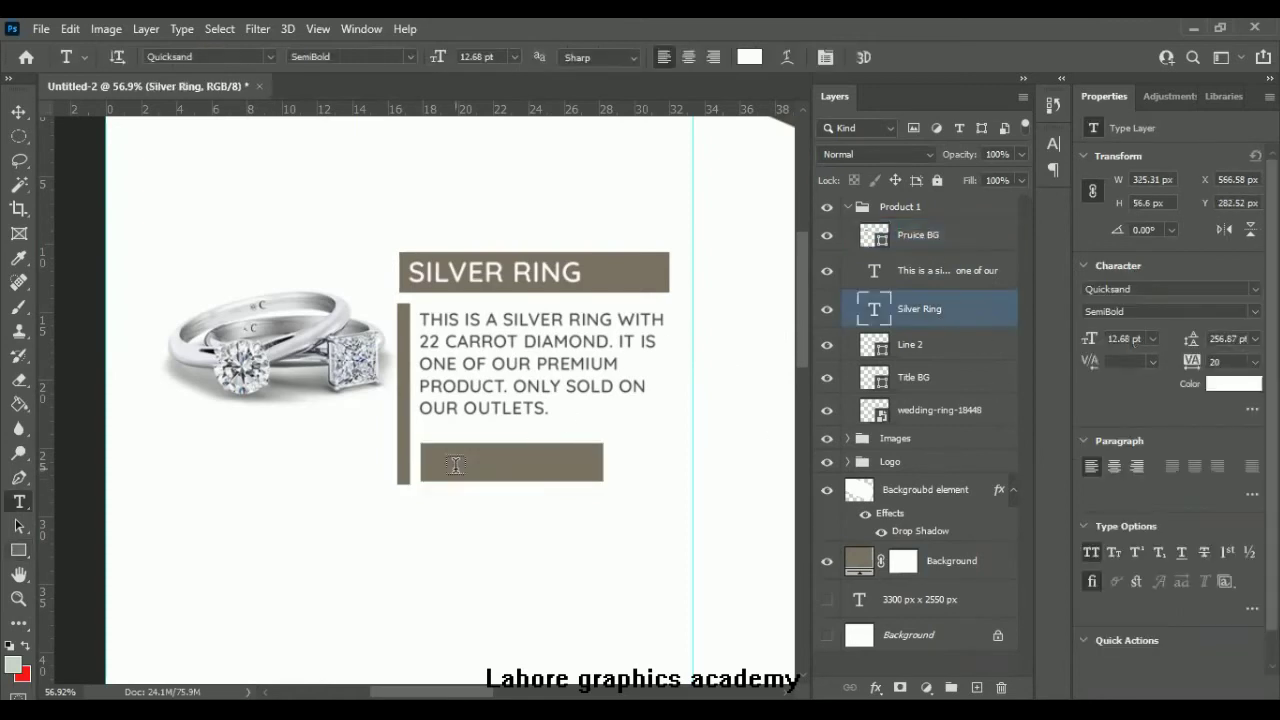
{"action": "left_click", "coordinate": [435, 530]}
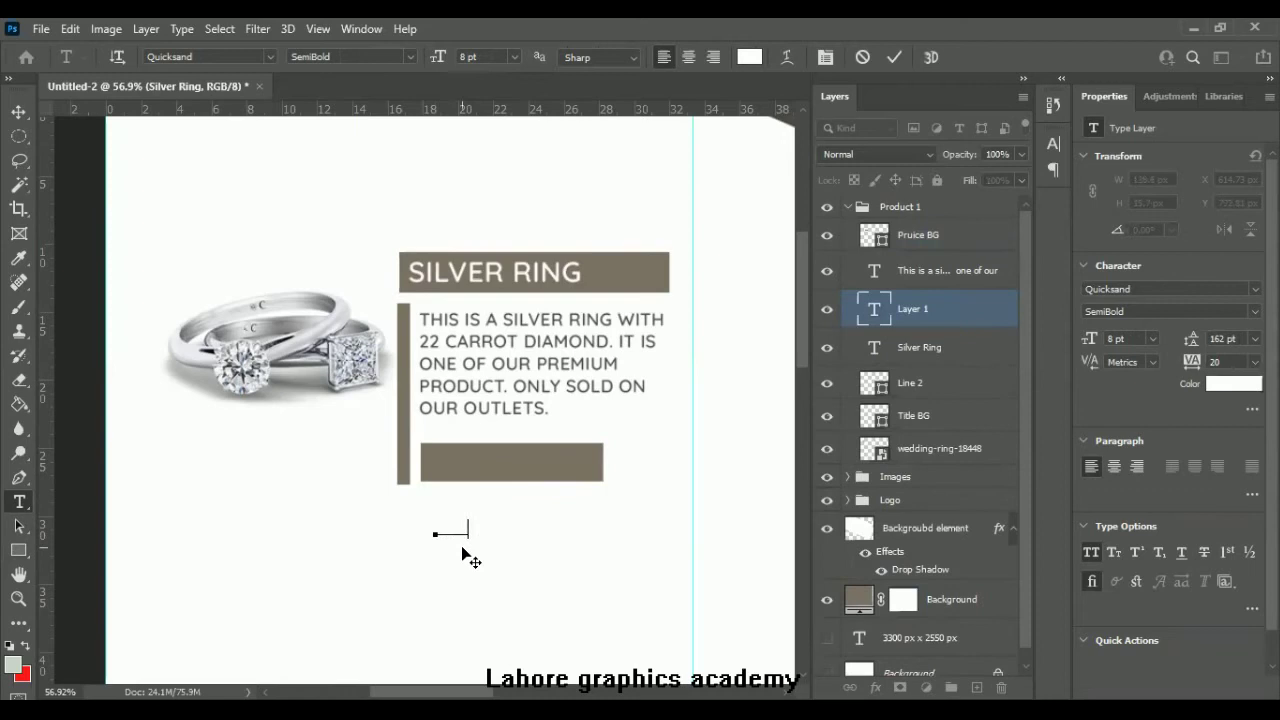
{"action": "left_click_drag", "start_coordinate": [459, 530], "coordinate": [459, 464]}
{"action": "key", "text": "BackSpace"}
{"action": "left_click", "coordinate": [749, 57]}
{"action": "key", "text": "Return"}
{"action": "left_click", "coordinate": [894, 58]}
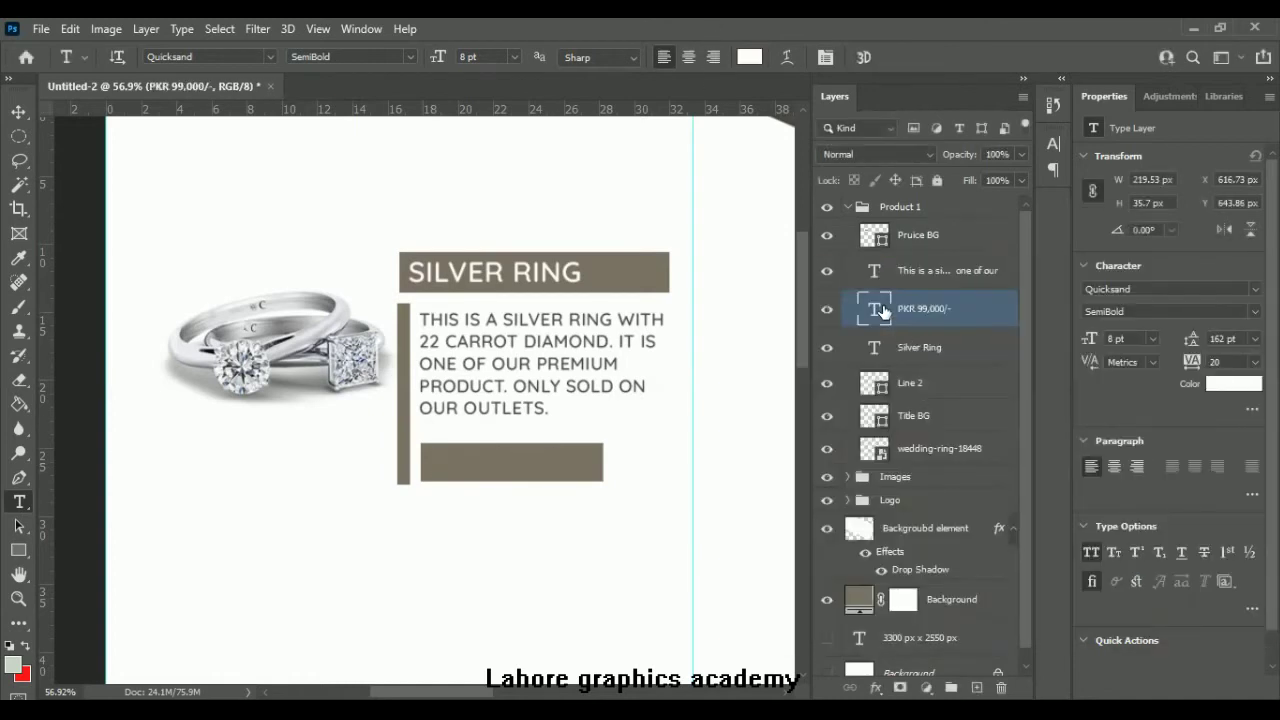
Step: Enlarge the price text to 10.61 pt to fill the box
{"action": "key", "text": "ctrl+t"}
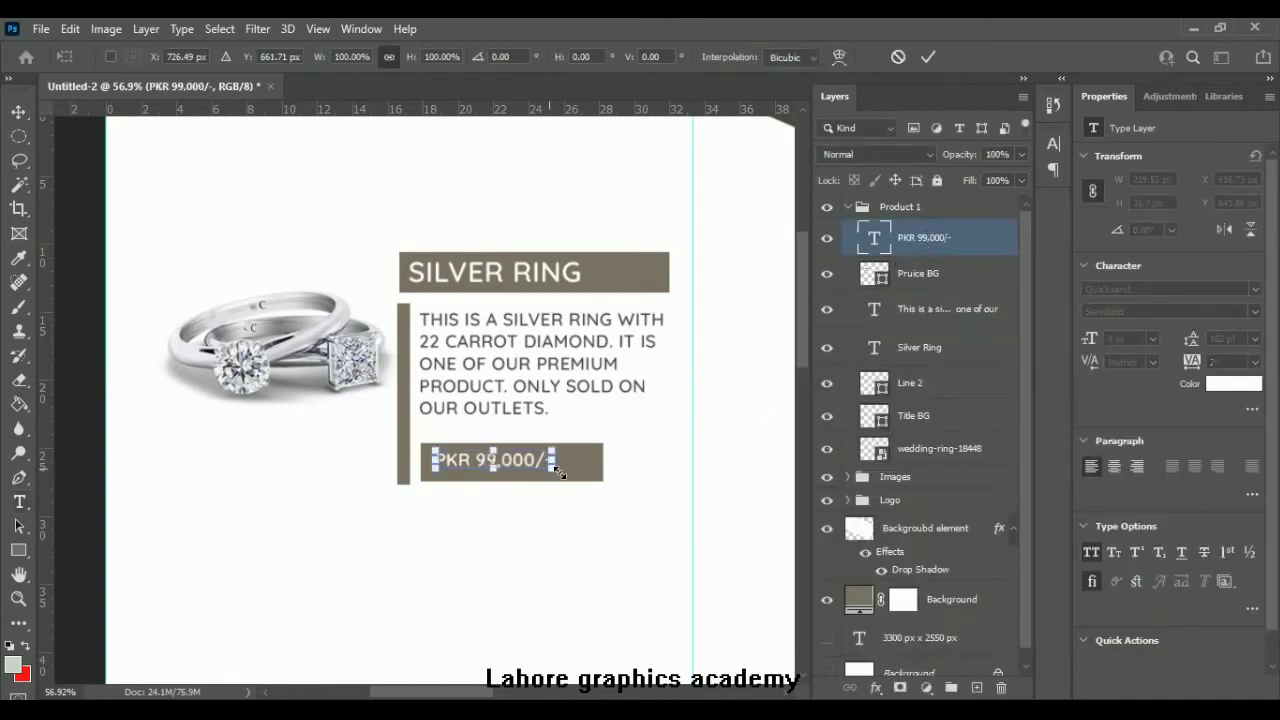
{"action": "left_click", "coordinate": [928, 57]}
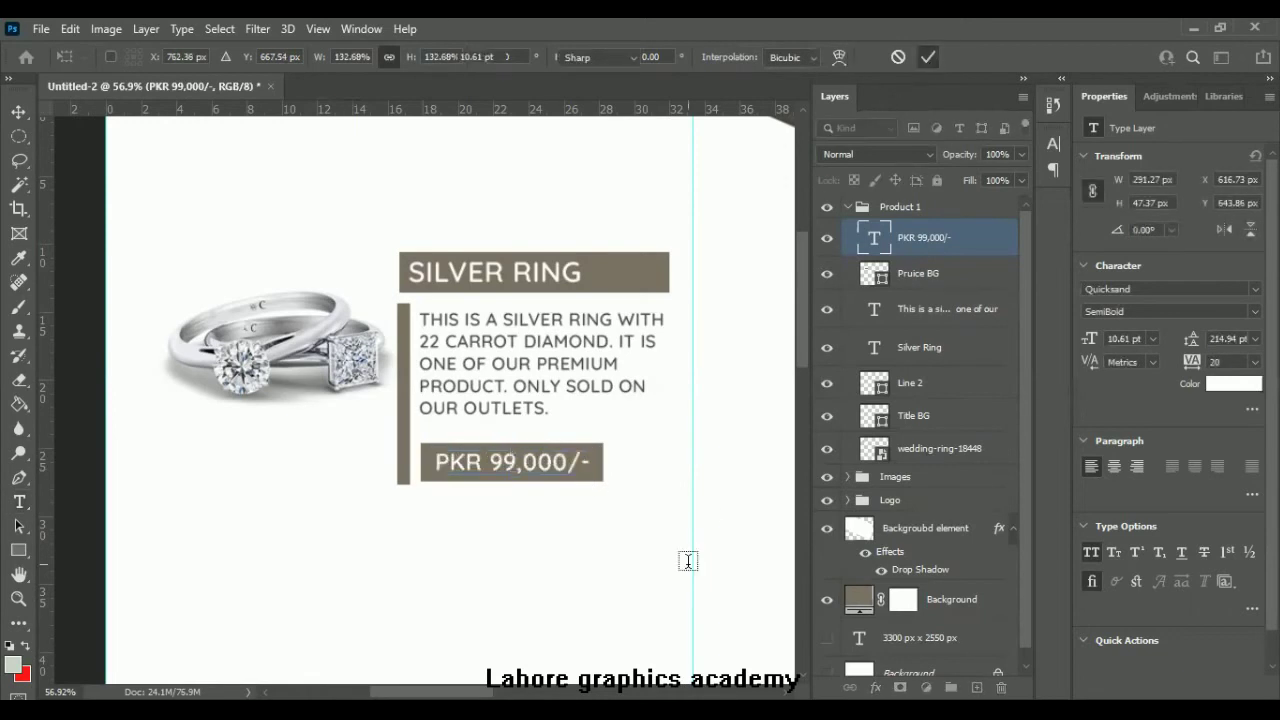
{"action": "scroll", "coordinate": [505, 485], "scroll_direction": "down", "scroll_amount": 3}
{"action": "scroll", "coordinate": [505, 485], "scroll_direction": "right", "scroll_amount": 3}
{"action": "left_click", "coordinate": [886, 388]}
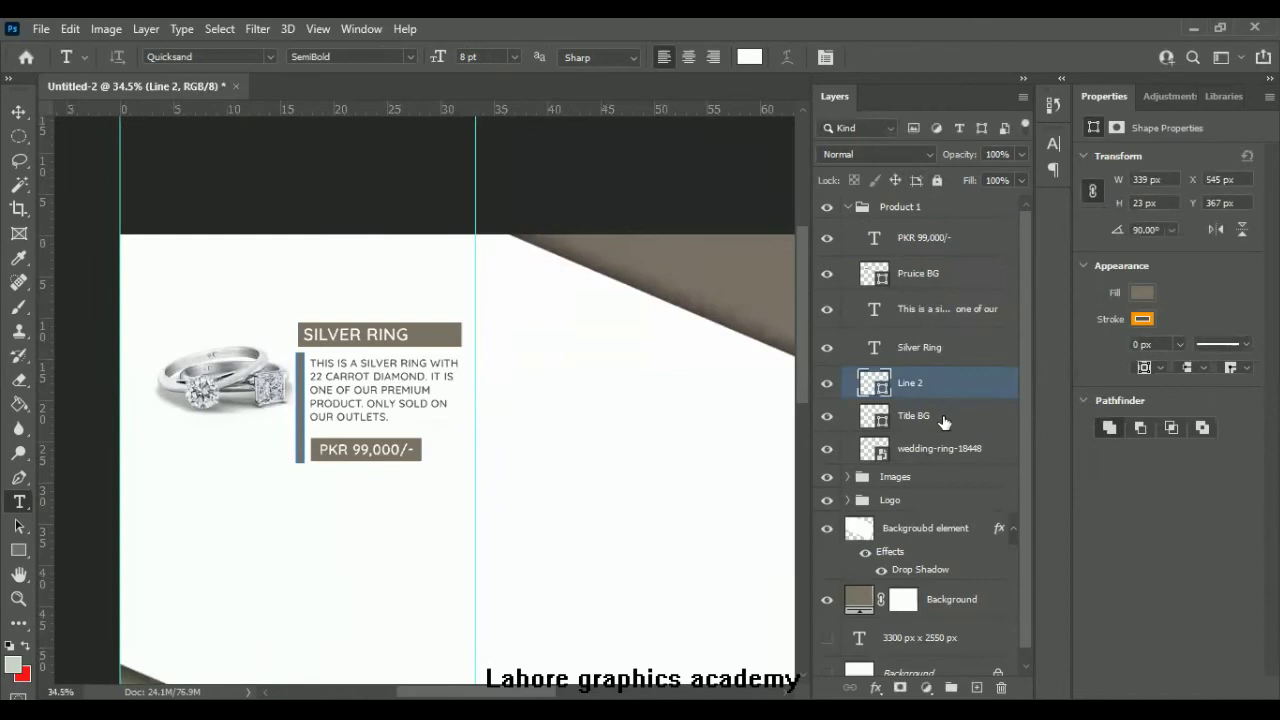
Step: Change the Line 2 vertical bar's fill to light grey #8d8881
{"action": "key", "text": "u"}
{"action": "left_click", "coordinate": [212, 59]}
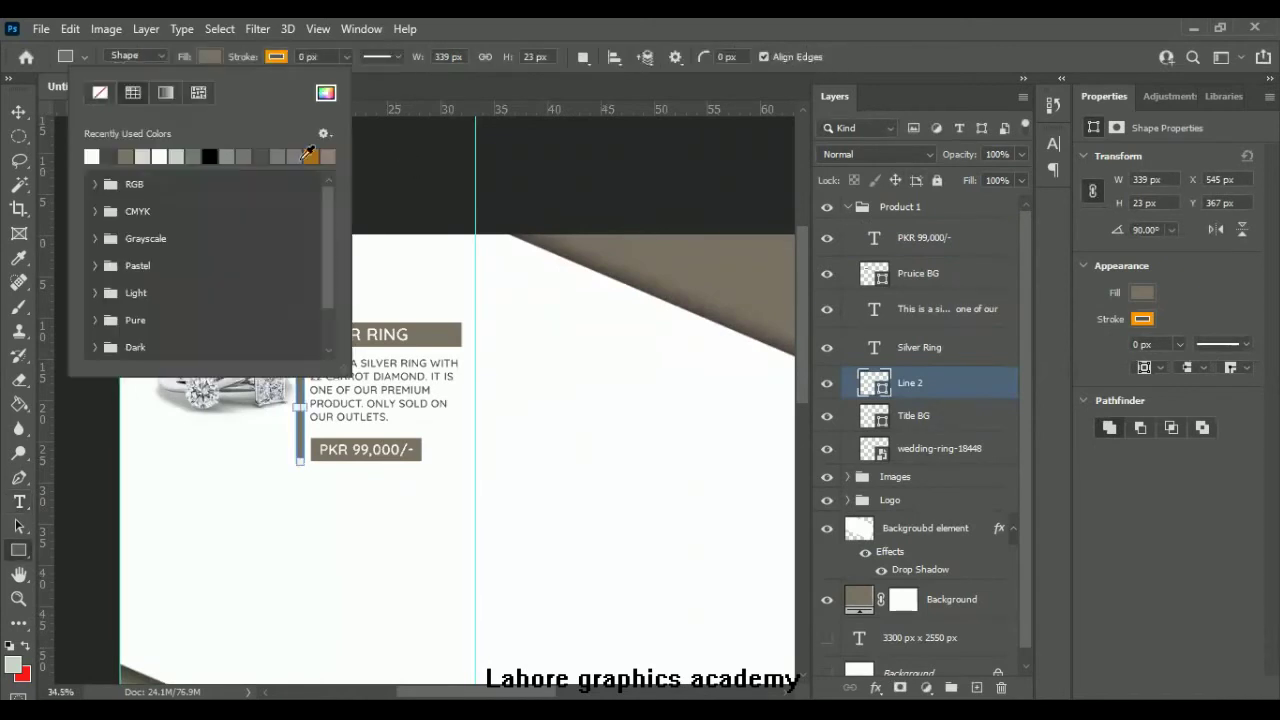
{"action": "left_click", "coordinate": [880, 390]}
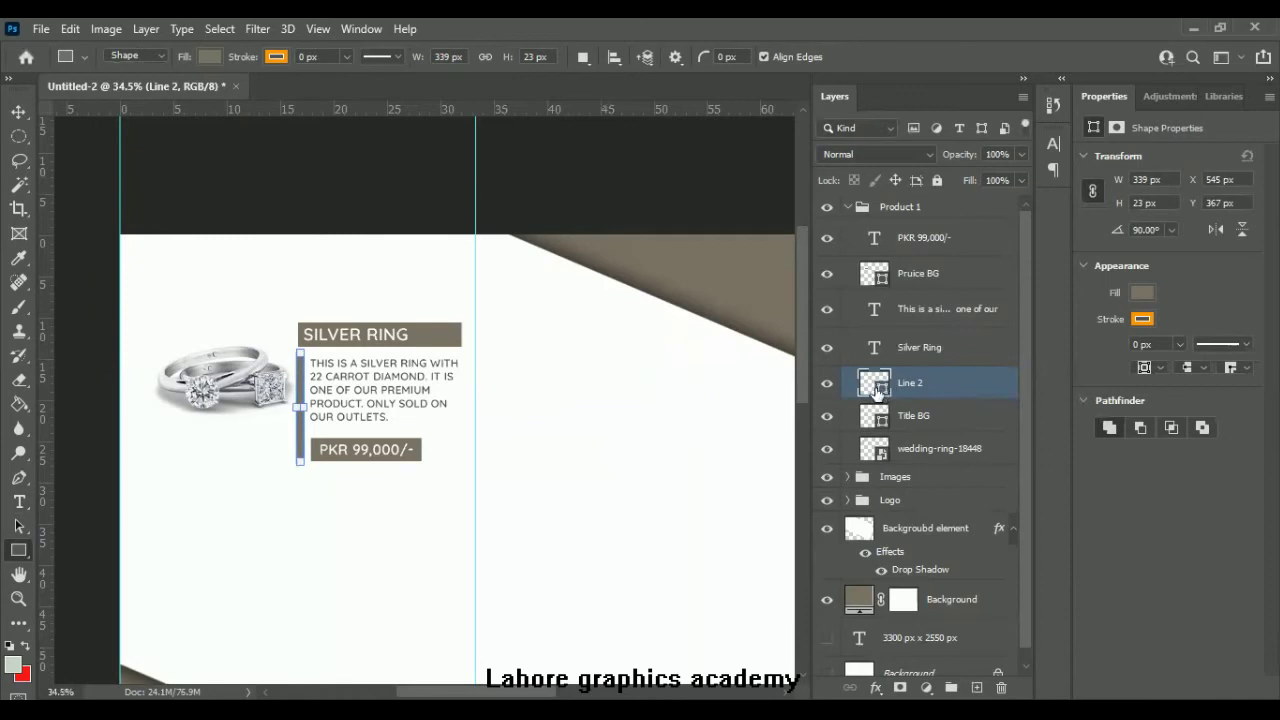
{"action": "double_click", "coordinate": [872, 385]}
{"action": "left_click_drag", "start_coordinate": [840, 371], "coordinate": [837, 321]}
{"action": "left_click_drag", "start_coordinate": [806, 440], "coordinate": [799, 373]}
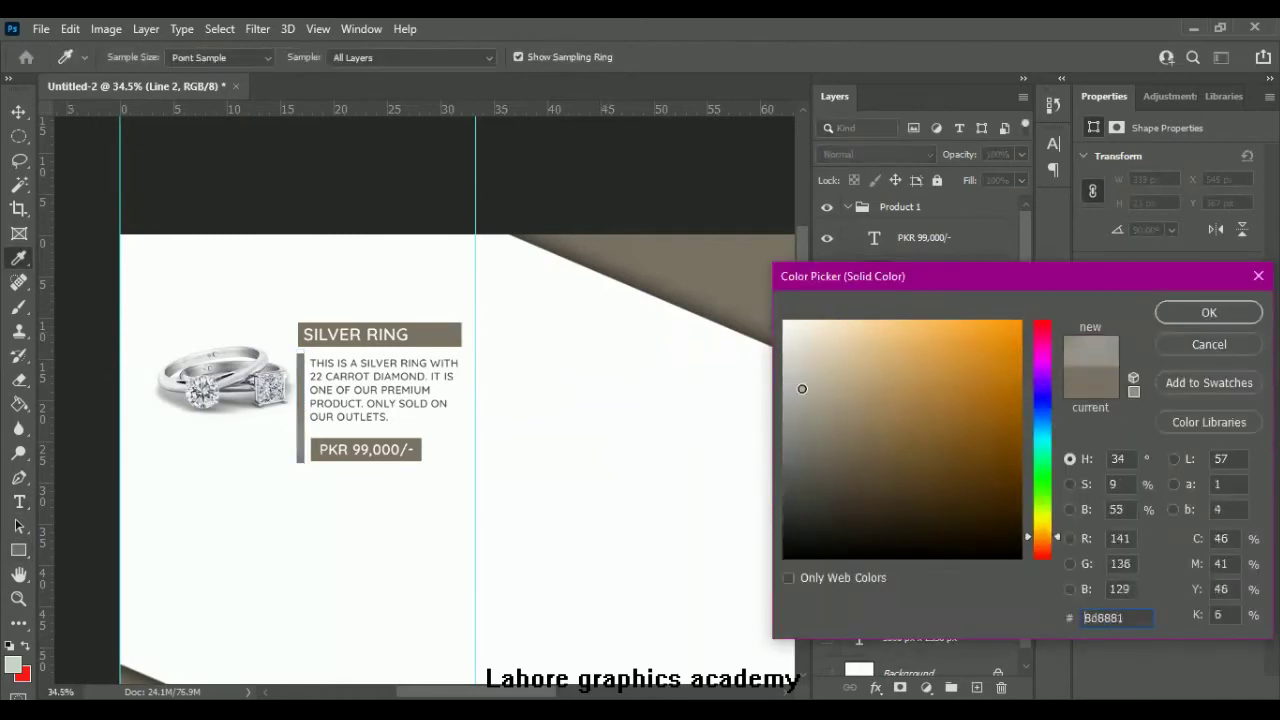
{"action": "left_click", "coordinate": [1210, 314]}
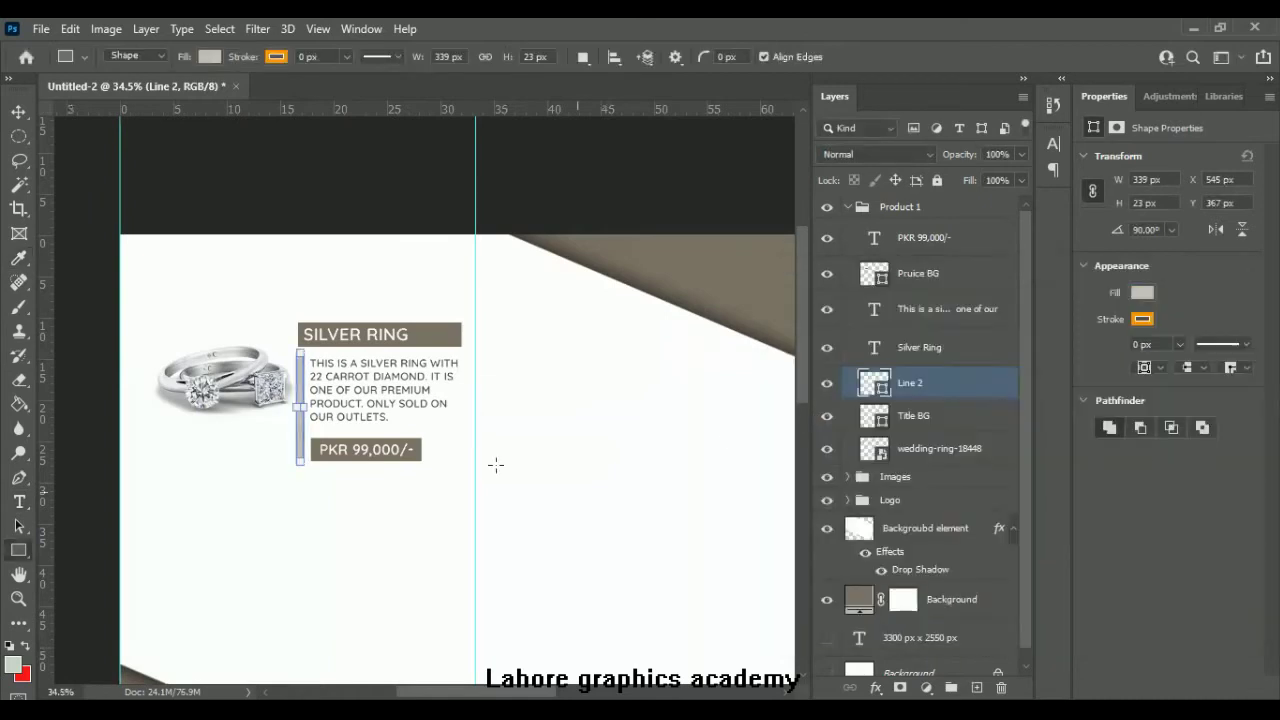
Step: Collapse the Product 1 group and select the Images group in the Layers panel
{"action": "left_click", "coordinate": [910, 416]}
{"action": "scroll", "coordinate": [423, 467], "scroll_direction": "down", "scroll_amount": 2}
{"action": "left_click_drag", "start_coordinate": [423, 467], "coordinate": [314, 380]}
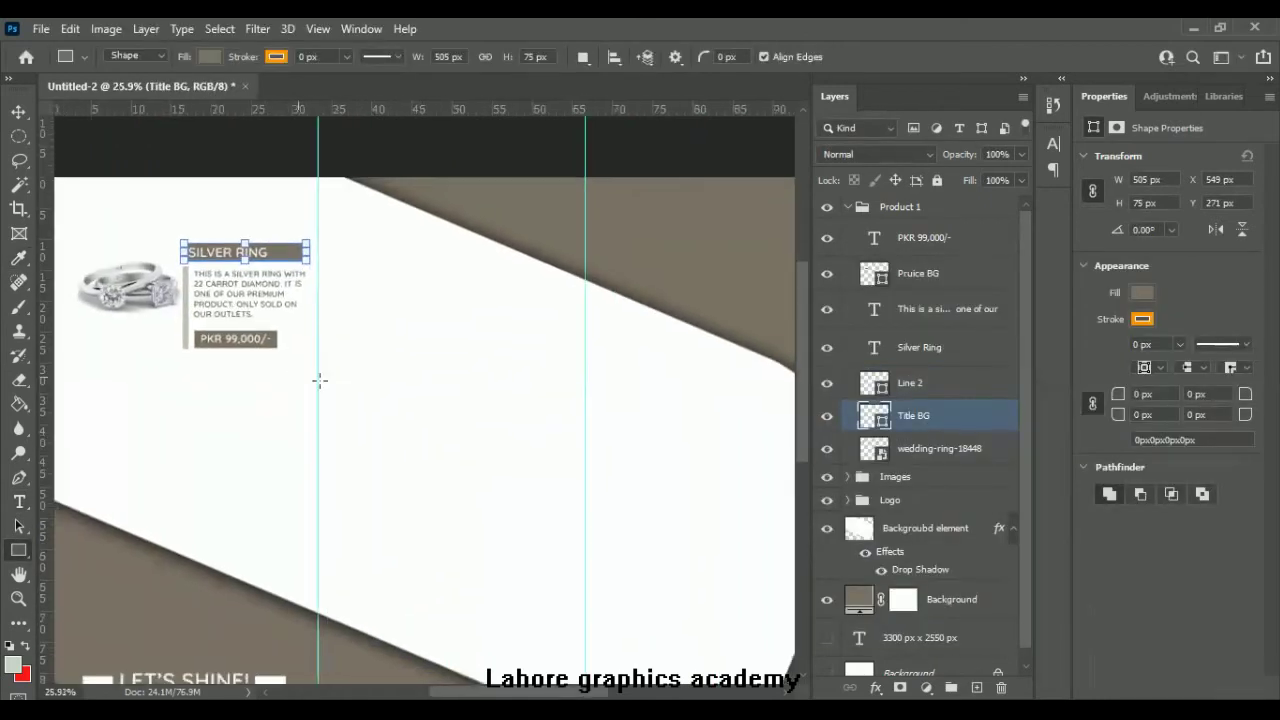
{"action": "left_click", "coordinate": [889, 500]}
{"action": "left_click", "coordinate": [848, 206]}
{"action": "left_click", "coordinate": [895, 231]}
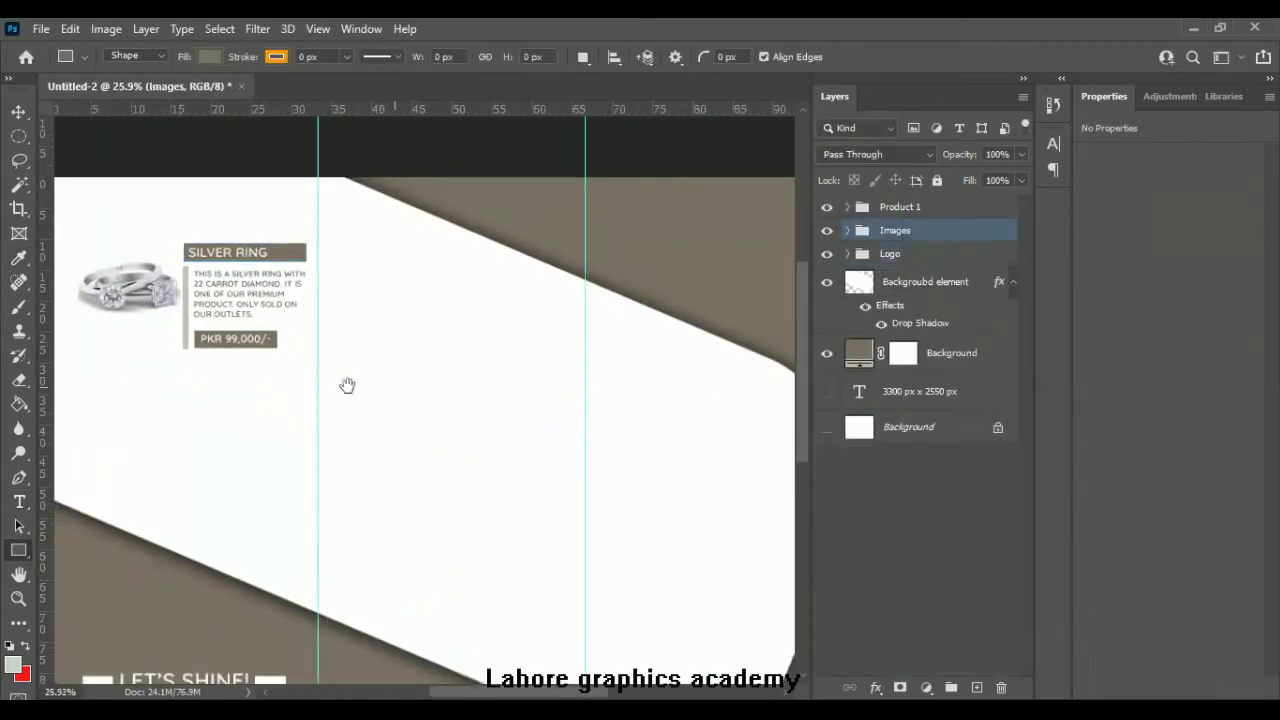
Step: Check the vertical bar's visibility inside Product 1, then select the Product 1 group
{"action": "left_click_drag", "start_coordinate": [414, 347], "coordinate": [488, 367]}
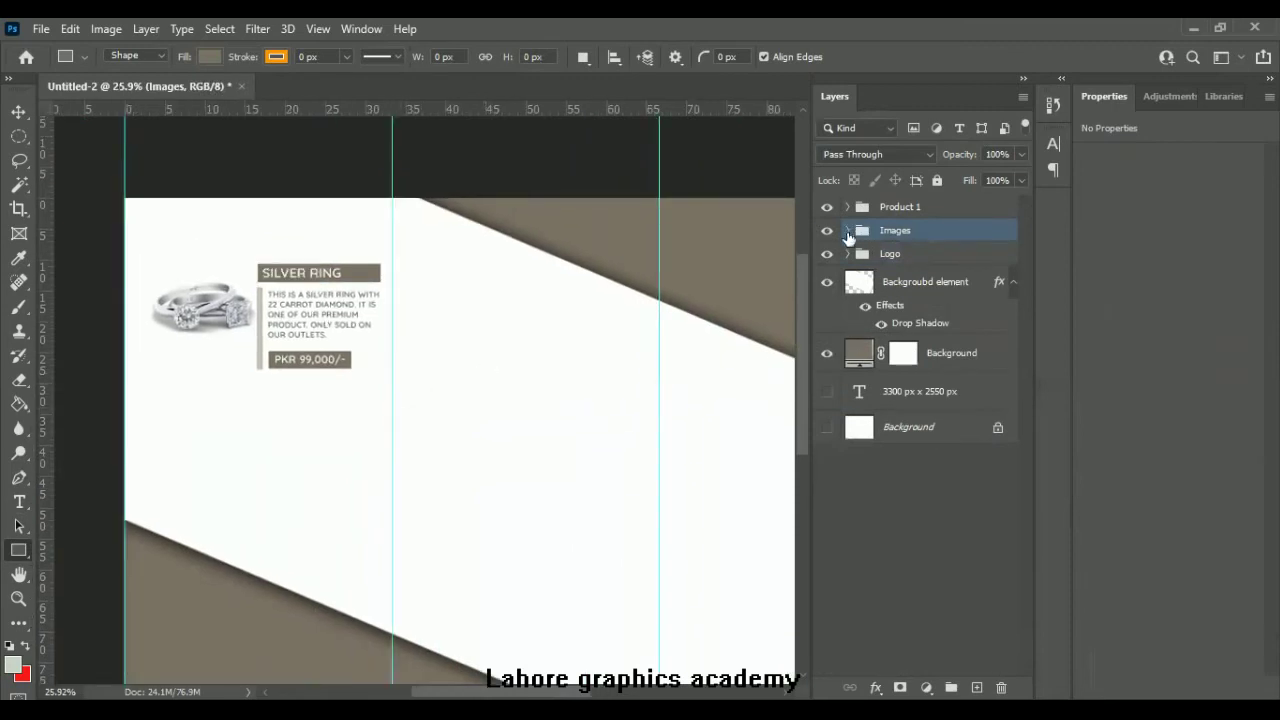
{"action": "left_click", "coordinate": [847, 231]}
{"action": "left_click", "coordinate": [847, 231]}
{"action": "left_click", "coordinate": [848, 206]}
{"action": "left_click", "coordinate": [826, 383]}
{"action": "left_click", "coordinate": [826, 383]}
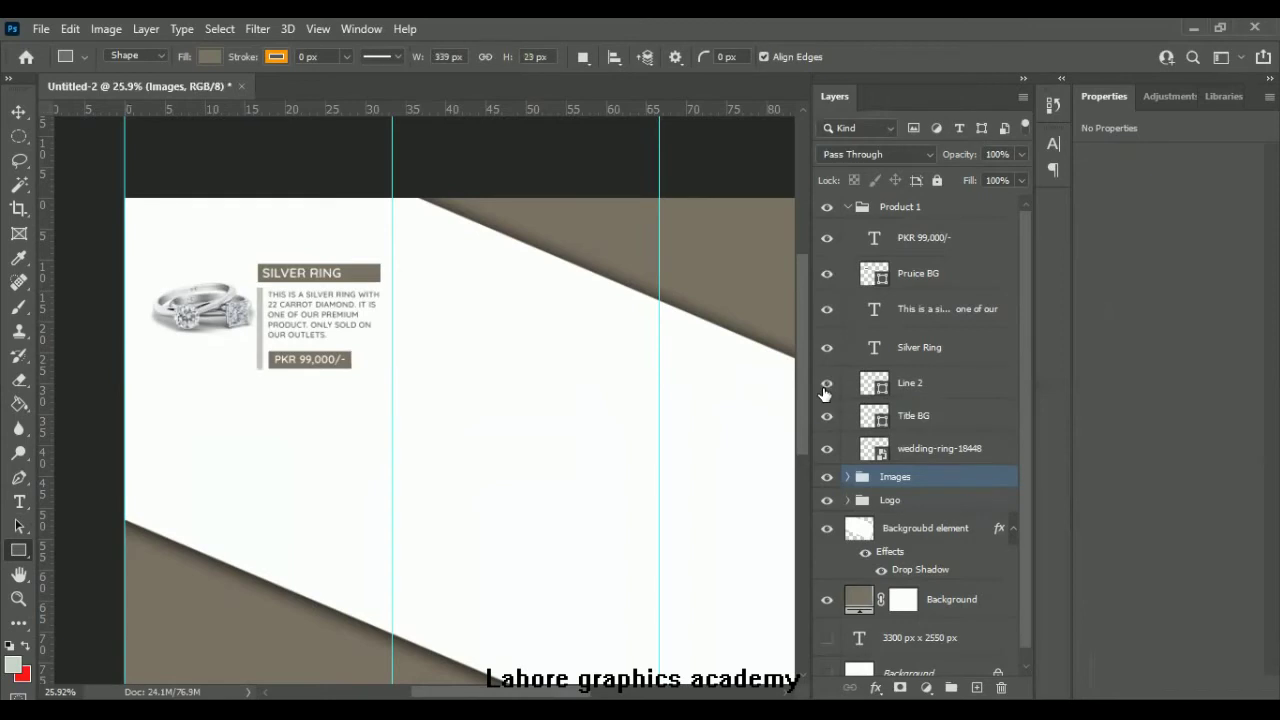
{"action": "left_click", "coordinate": [848, 206]}
{"action": "left_click", "coordinate": [900, 206]}
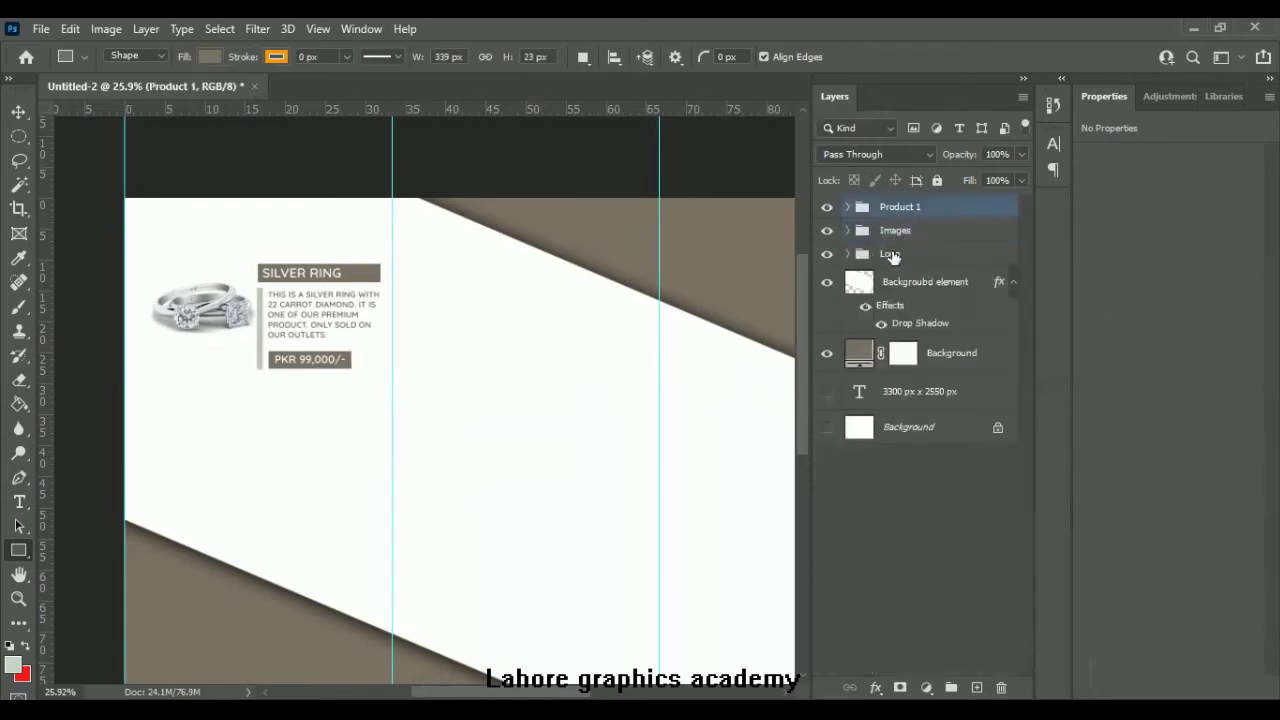
Step: Duplicate Product 1 as 'Product 2' and move it below the first card
{"action": "key", "text": "ctrl+j"}
{"action": "double_click", "coordinate": [913, 206]}
{"action": "type", "text": "2"}
{"action": "key", "text": "Return"}
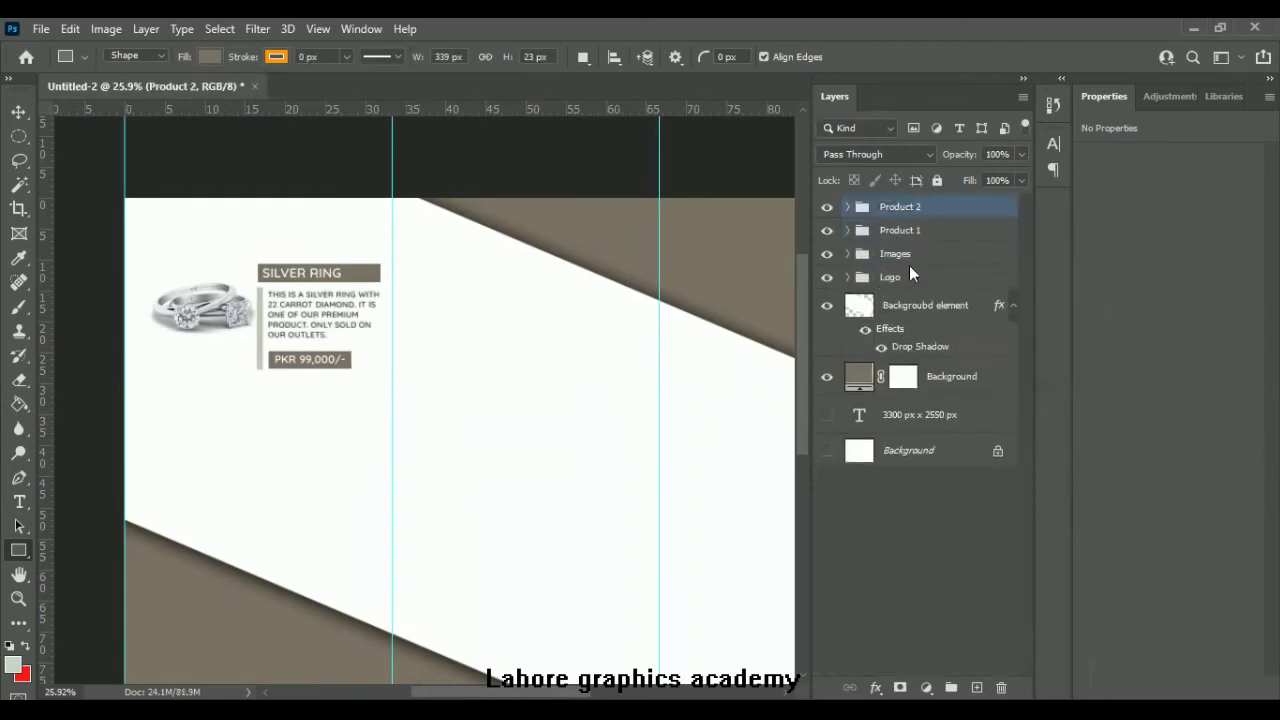
{"action": "key", "text": "v"}
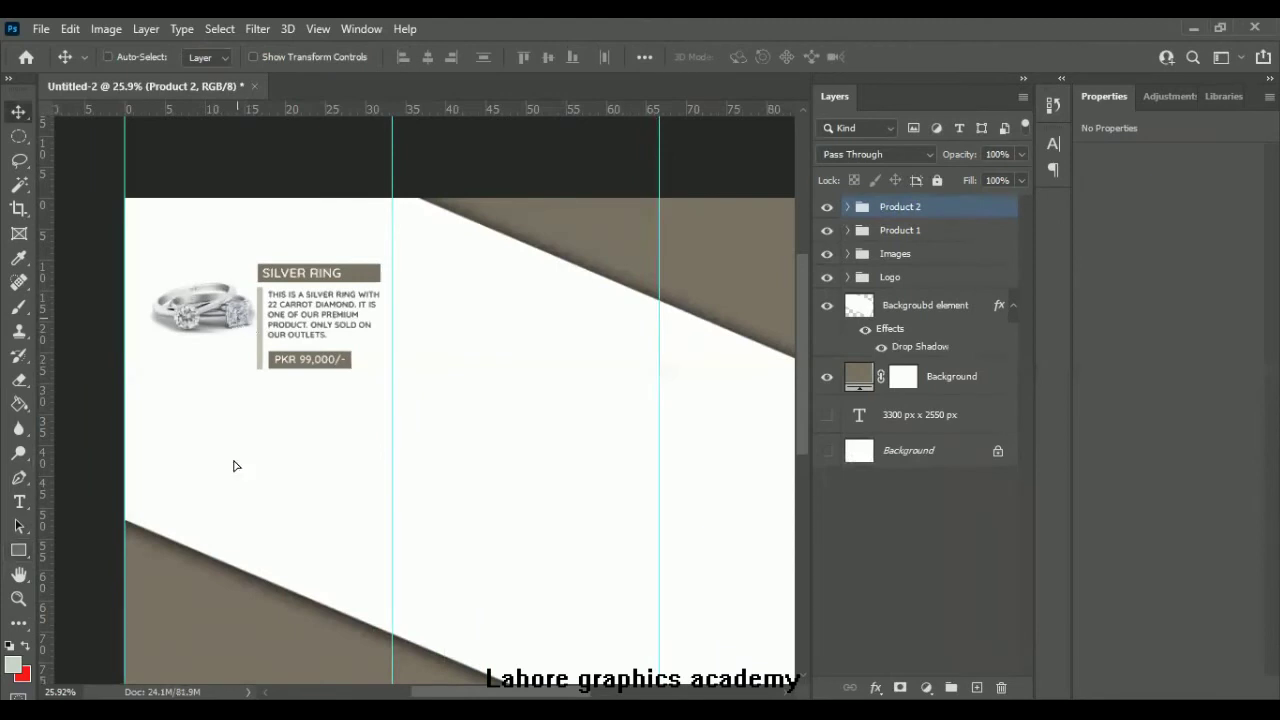
{"action": "left_click_drag", "start_coordinate": [233, 324], "coordinate": [233, 479]}
Step: Tag the Product 1 group orange and make the wedding-ring-18395 gold rings image visible
{"action": "left_click", "coordinate": [847, 206]}
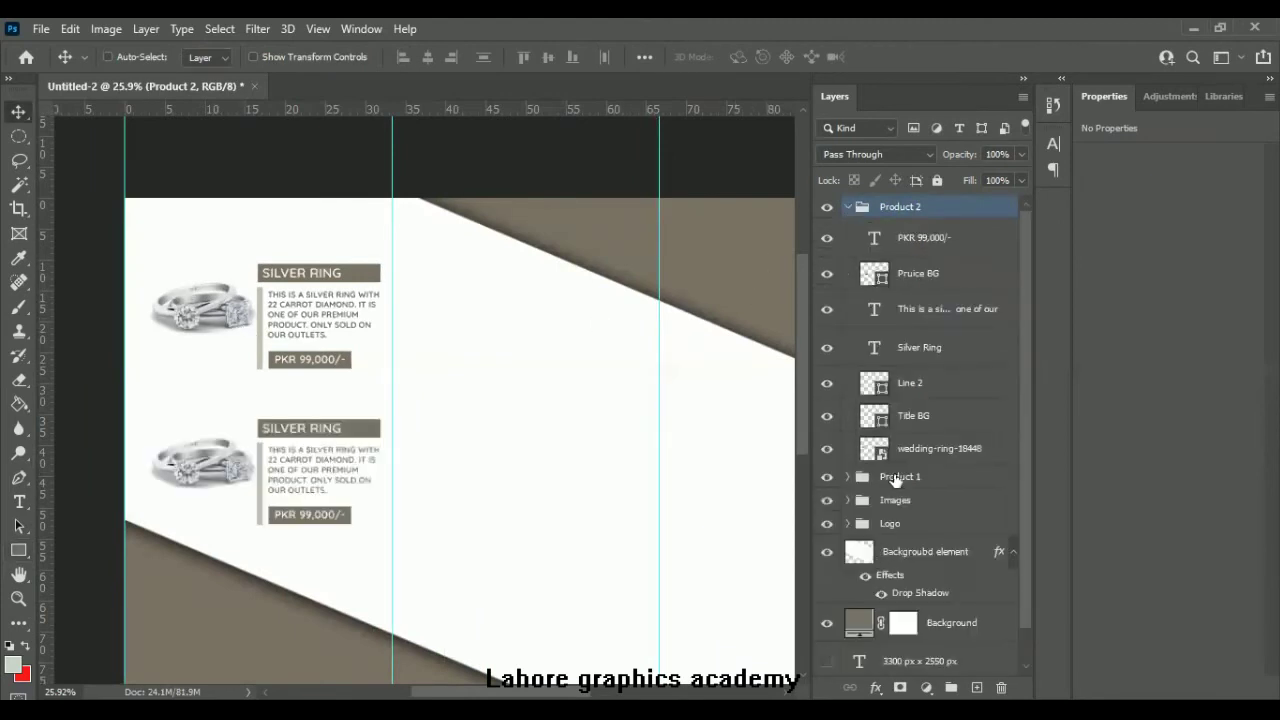
{"action": "left_click", "coordinate": [847, 477]}
{"action": "scroll", "coordinate": [850, 470], "scroll_direction": "down", "scroll_amount": 2}
{"action": "left_click", "coordinate": [862, 382]}
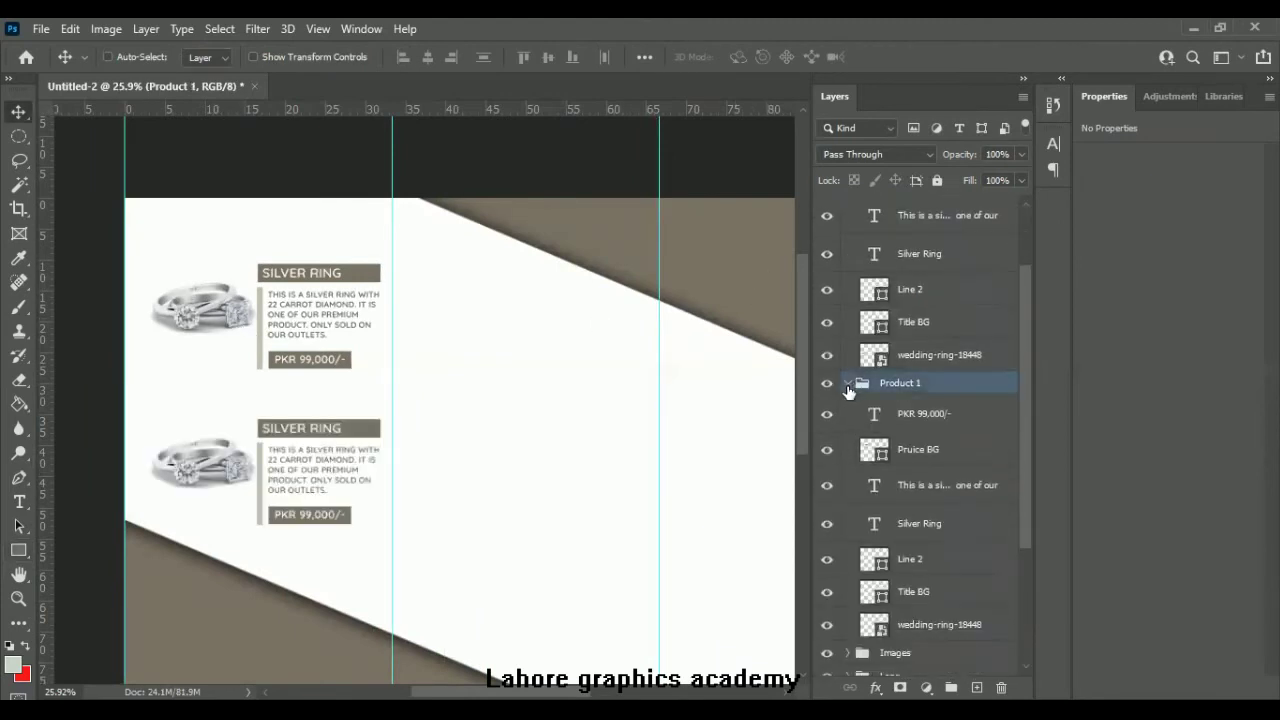
{"action": "left_click", "coordinate": [847, 382]}
{"action": "right_click", "coordinate": [829, 443]}
{"action": "left_click", "coordinate": [880, 514]}
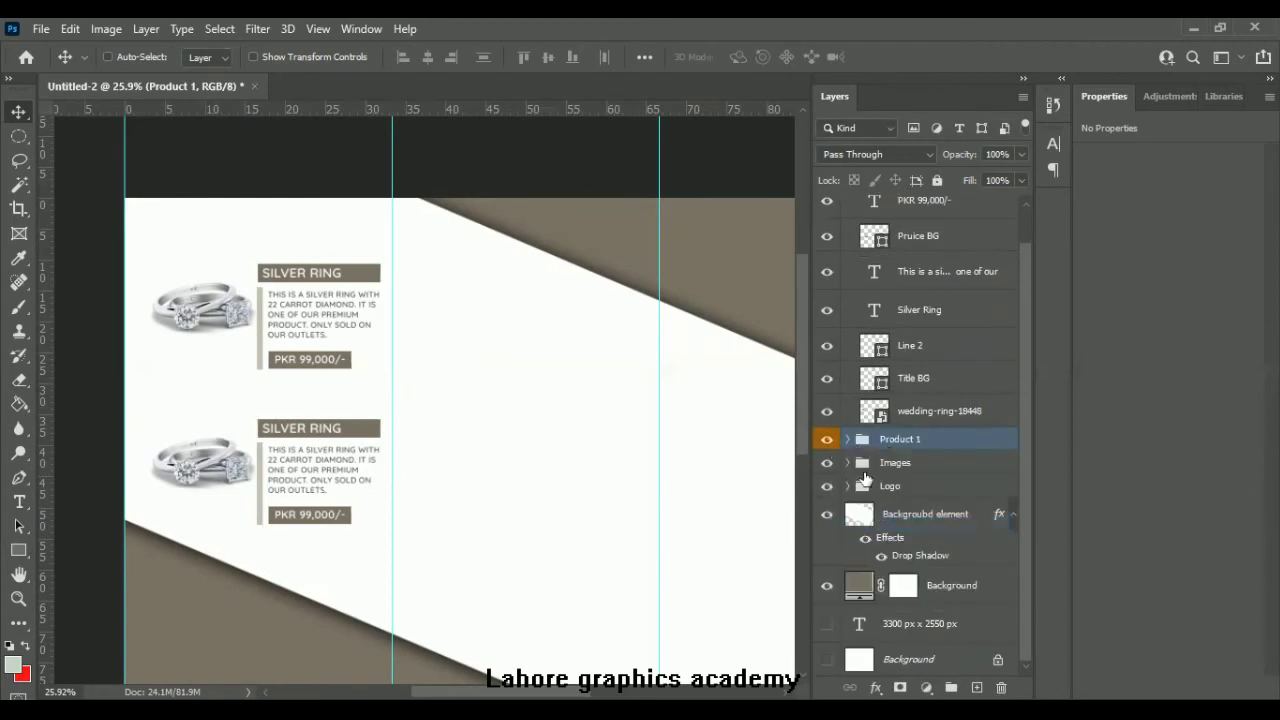
{"action": "left_click", "coordinate": [847, 462]}
{"action": "left_click", "coordinate": [827, 492]}
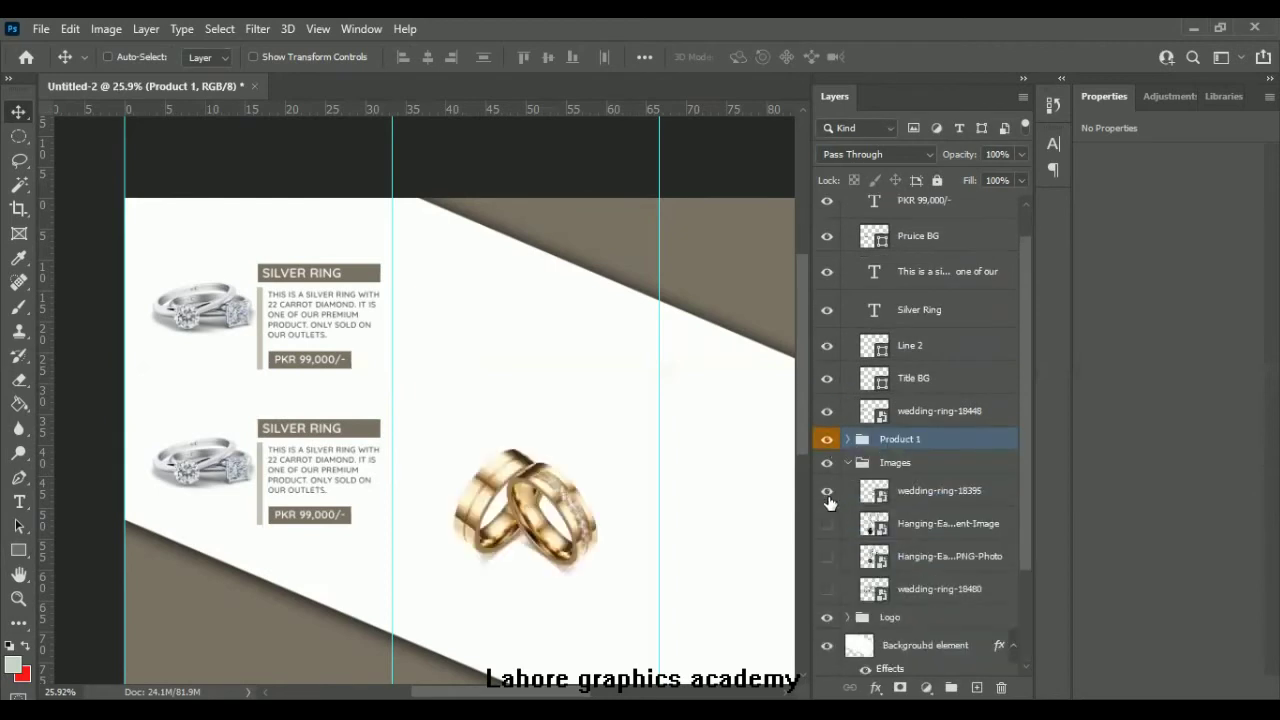
Step: Move the gold wedding-ring-18395 photo onto the second card and into the Product 2 group
{"action": "left_click", "coordinate": [827, 491]}
{"action": "left_click", "coordinate": [930, 491]}
{"action": "left_click", "coordinate": [827, 491]}
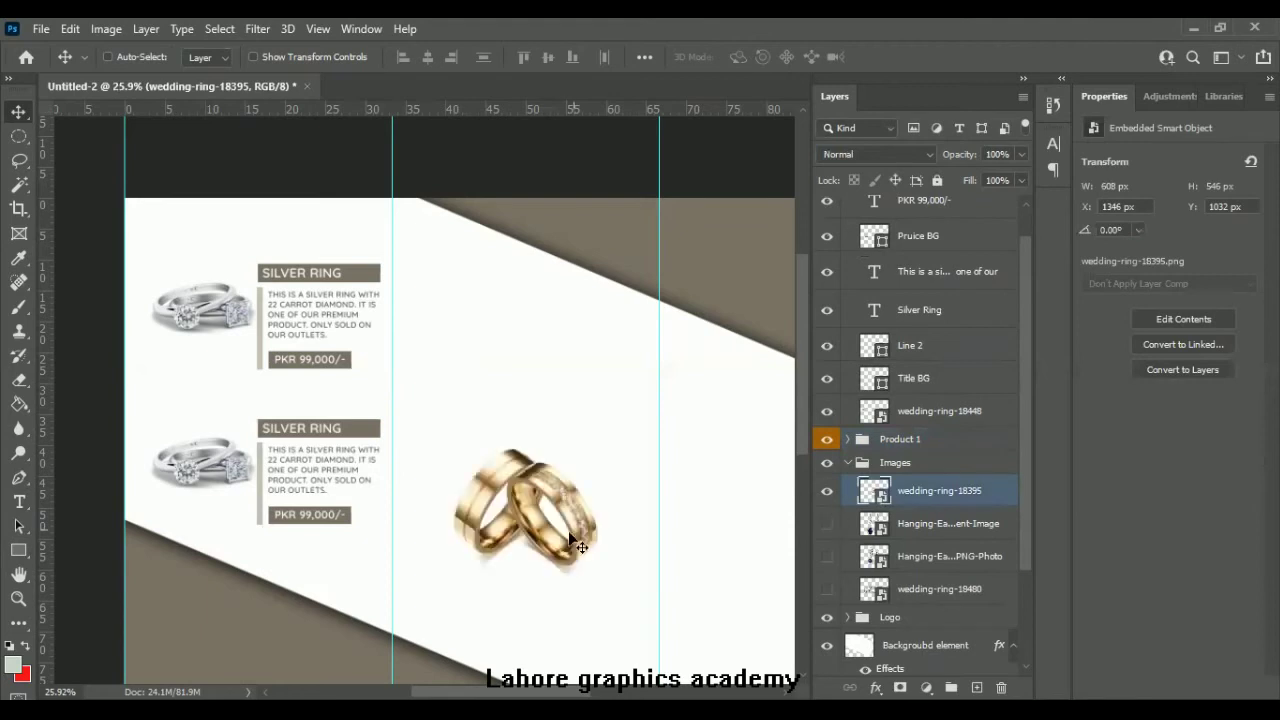
{"action": "key", "text": "ctrl+t"}
{"action": "mouse_move", "coordinate": [253, 476]}
{"action": "left_mouse_down"}
{"action": "mouse_move", "coordinate": [278, 372]}
{"action": "mouse_move", "coordinate": [250, 404]}
{"action": "mouse_move", "coordinate": [266, 400]}
{"action": "left_mouse_up"}
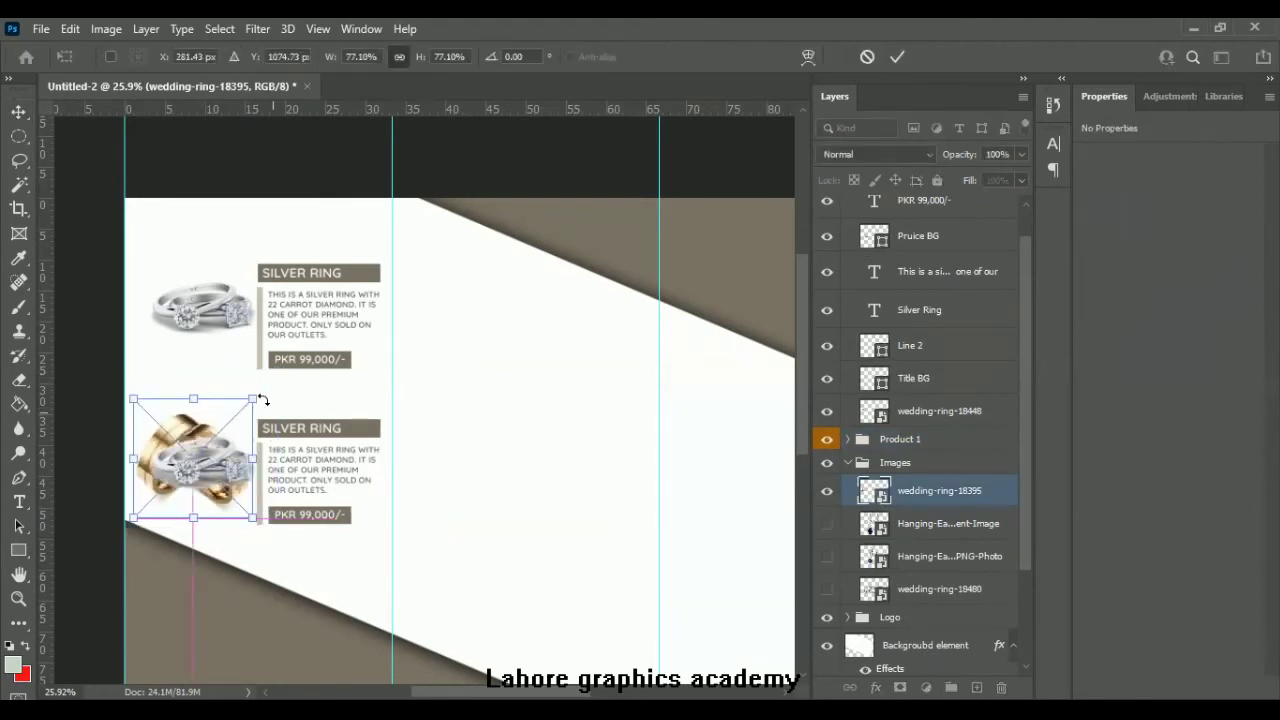
{"action": "left_click", "coordinate": [897, 57]}
{"action": "left_click_drag", "start_coordinate": [920, 411], "coordinate": [862, 470]}
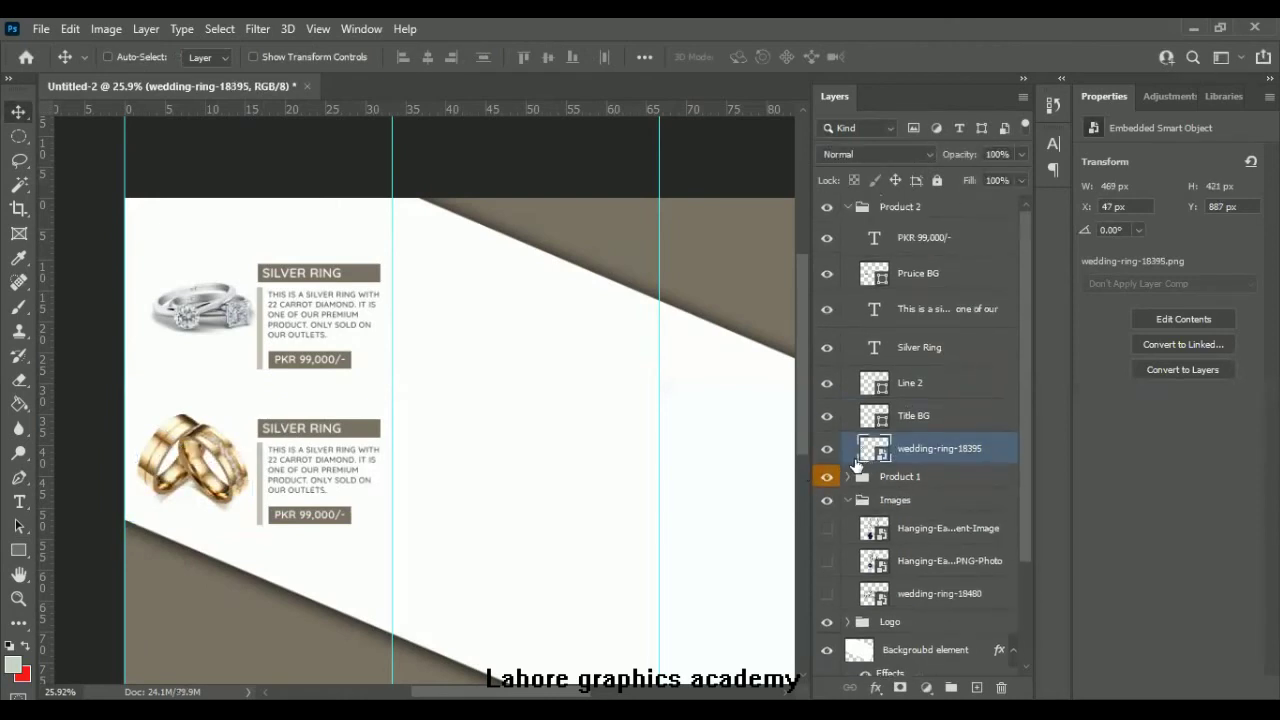
Step: Enlarge Product 1's silver ring wedding-ring-18448 to 524 × 258 px
{"action": "scroll", "coordinate": [856, 464], "scroll_direction": "down", "scroll_amount": 2}
{"action": "left_click", "coordinate": [848, 406]}
{"action": "left_click", "coordinate": [921, 603]}
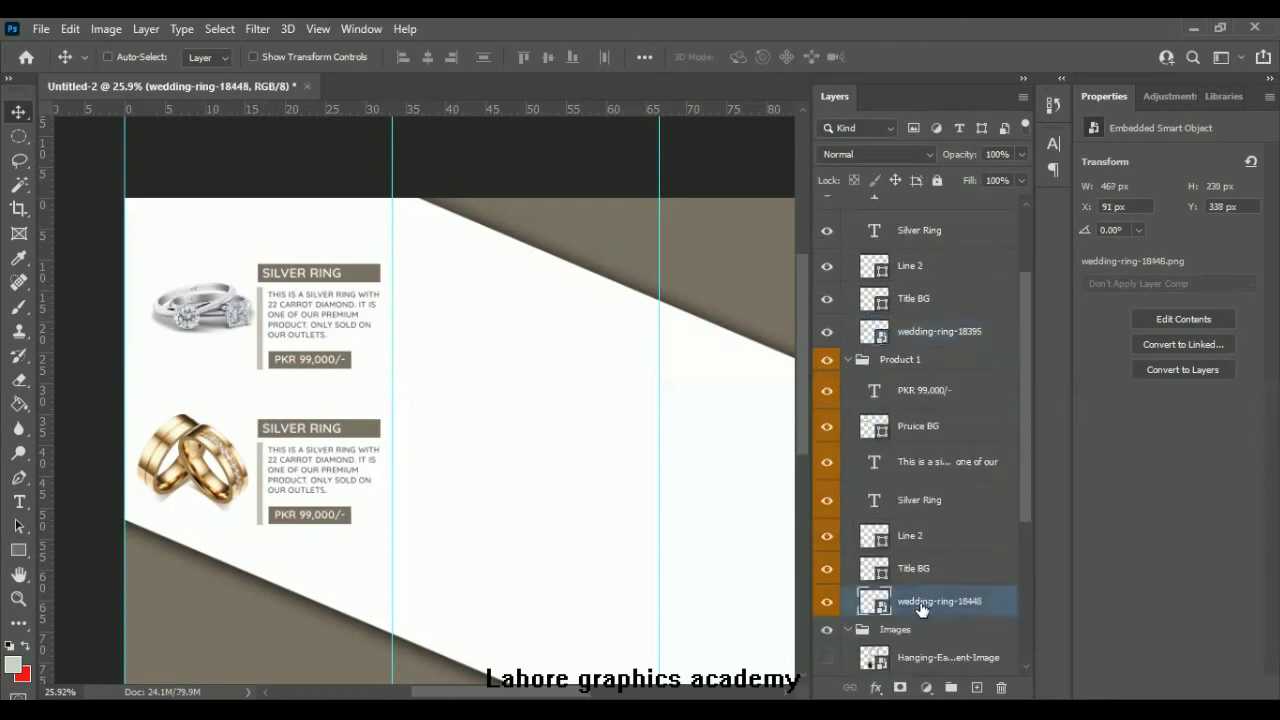
{"action": "key", "text": "ctrl+t"}
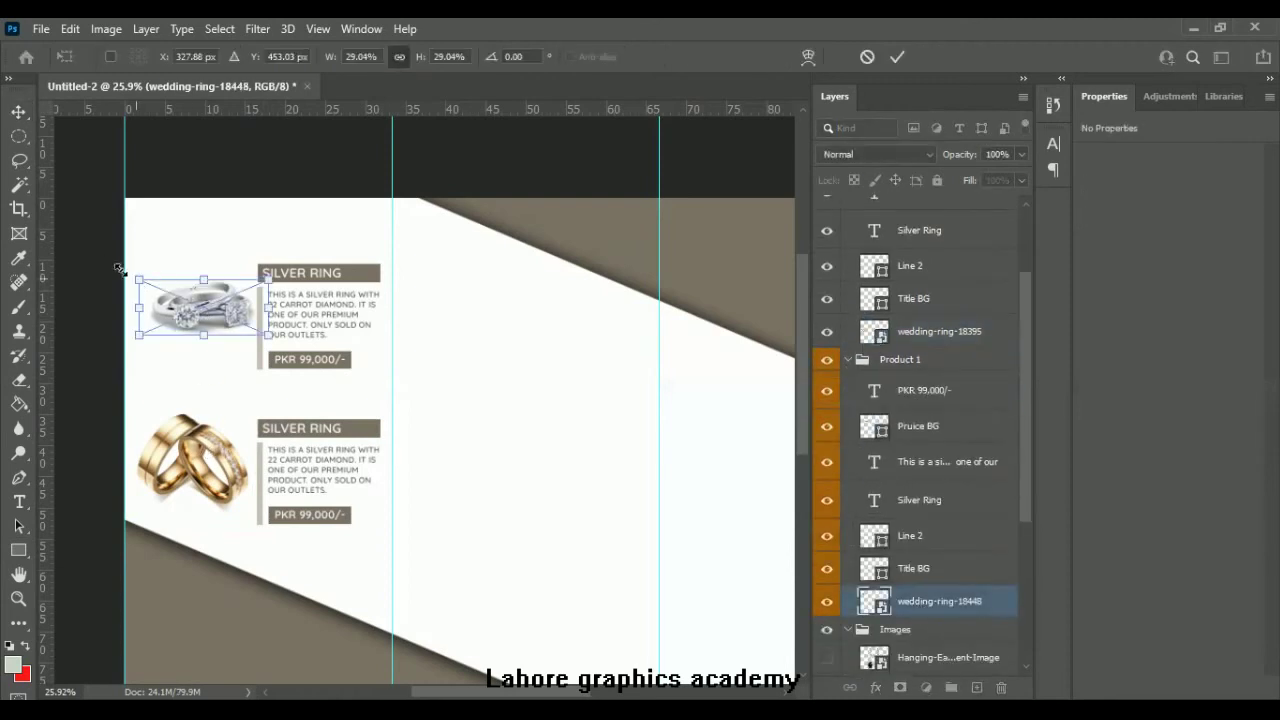
{"action": "left_click", "coordinate": [897, 57]}
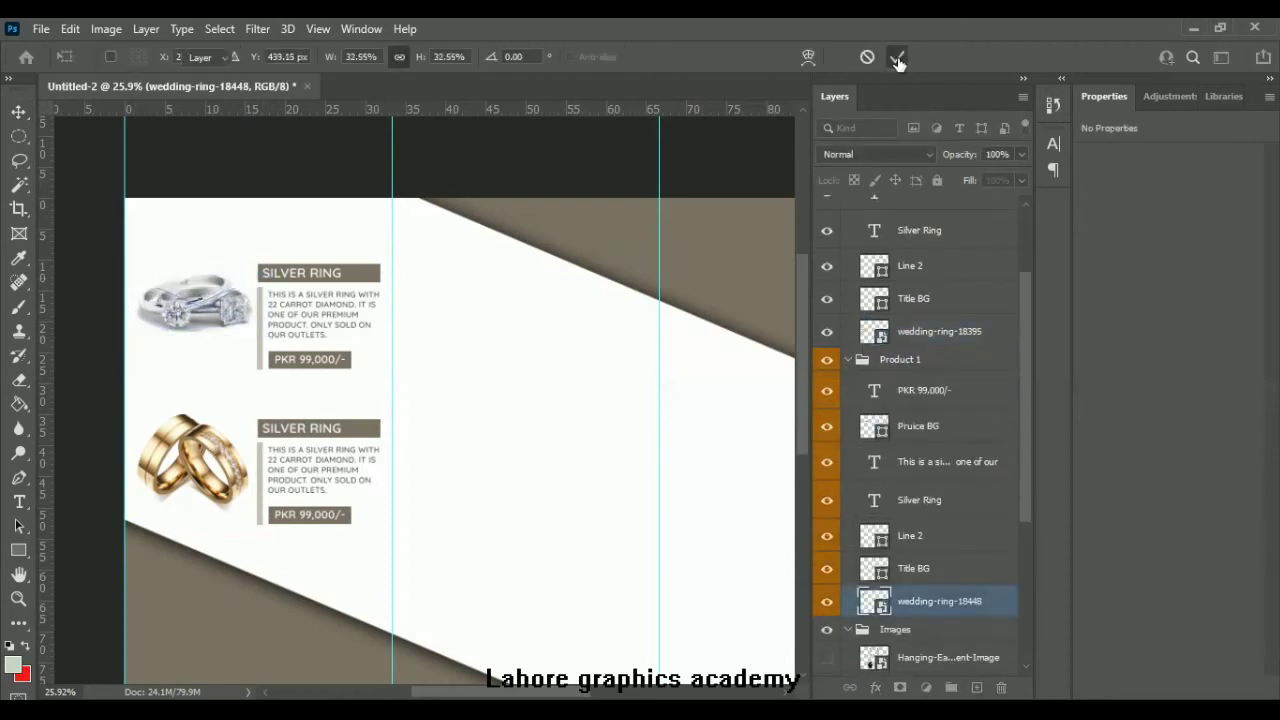
{"action": "left_click", "coordinate": [848, 359]}
{"action": "scroll", "coordinate": [848, 400], "scroll_direction": "up", "scroll_amount": 2}
{"action": "left_click", "coordinate": [848, 207]}
{"action": "left_click", "coordinate": [850, 253]}
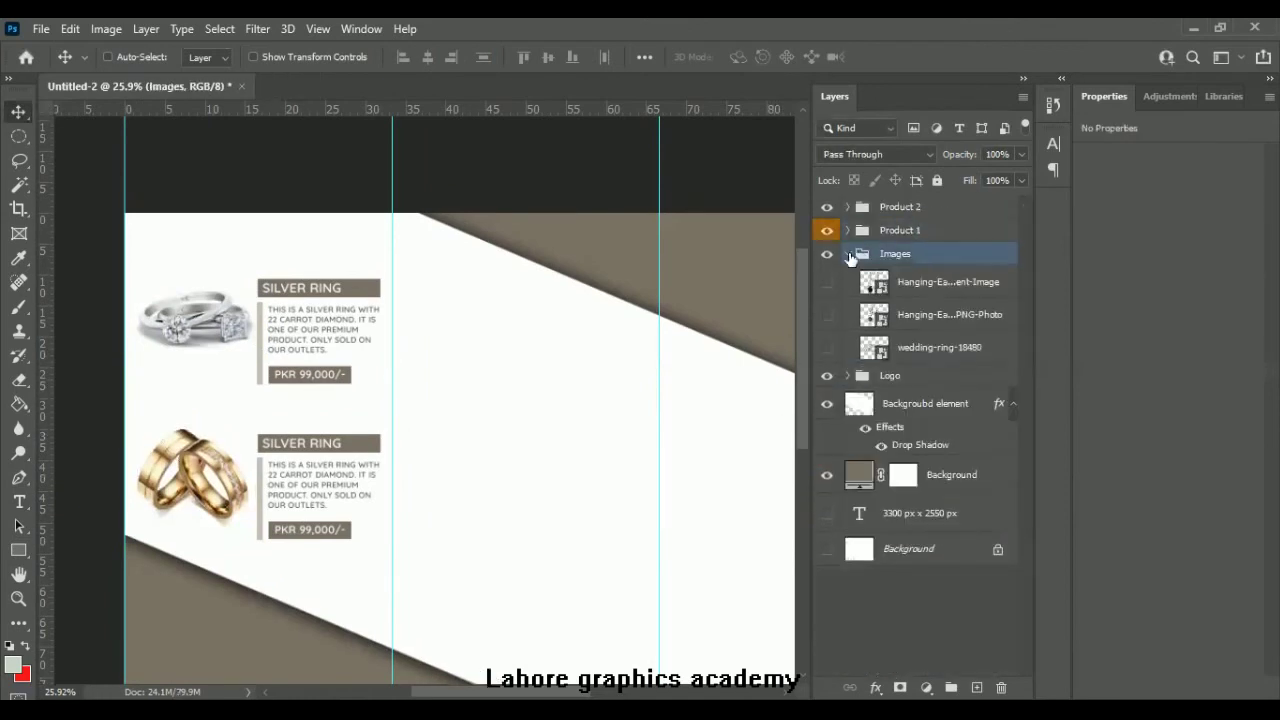
Step: Duplicate the Product 1 and Product 2 groups and rename the first copy 'Product 3'
{"action": "left_click", "coordinate": [847, 254]}
{"action": "left_click", "coordinate": [929, 208]}
{"action": "left_click", "coordinate": [929, 232], "text": "shift"}
{"action": "key", "text": "ctrl+j"}
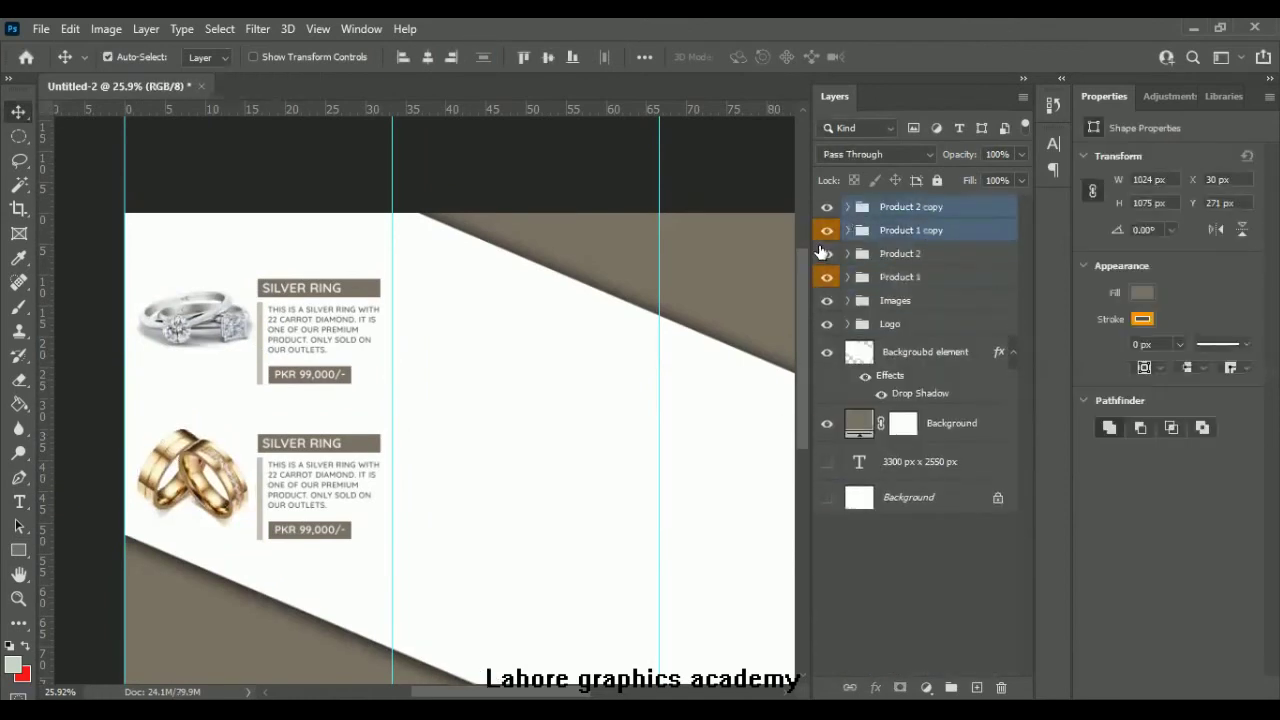
{"action": "double_click", "coordinate": [905, 230]}
{"action": "left_click_drag", "start_coordinate": [914, 230], "coordinate": [972, 236]}
{"action": "type", "text": "3"}
{"action": "key", "text": "Return"}
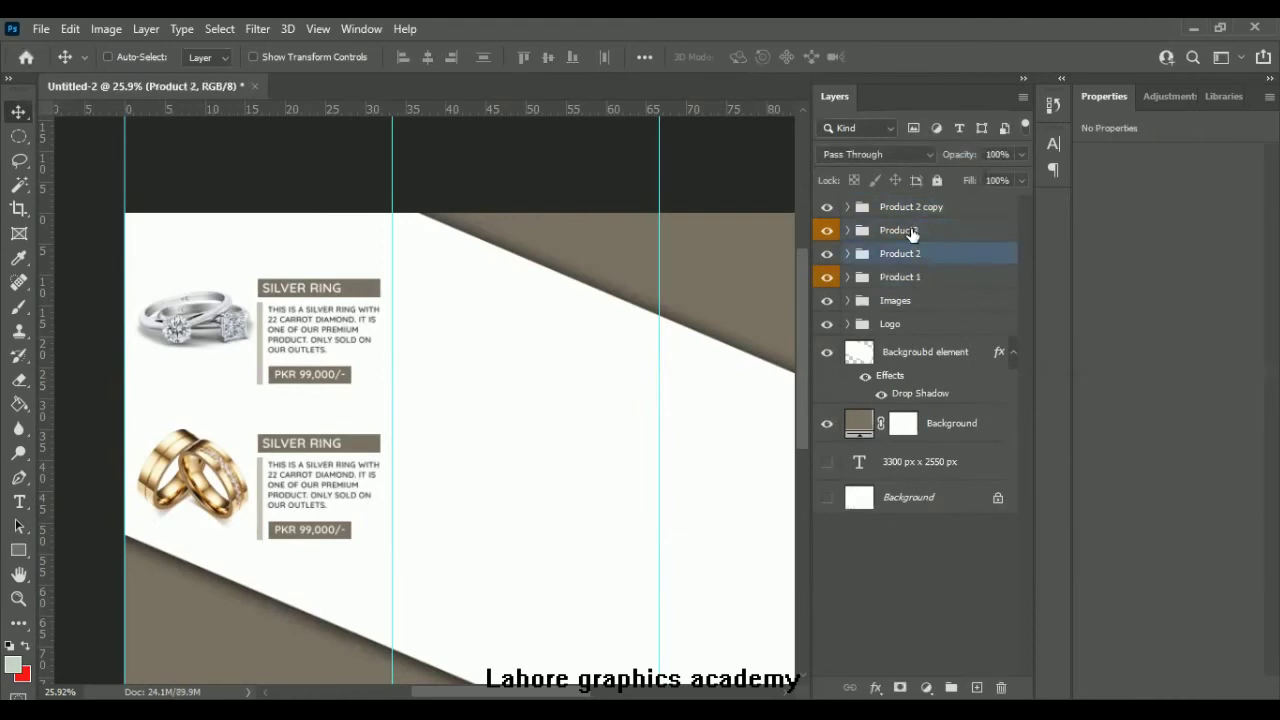
Step: Rename the other copy 'Product 4' and move both copied cards right into a new column
{"action": "double_click", "coordinate": [916, 208]}
{"action": "left_click_drag", "start_coordinate": [917, 215], "coordinate": [931, 218]}
{"action": "type", "text": "4"}
{"action": "double_click", "coordinate": [940, 232]}
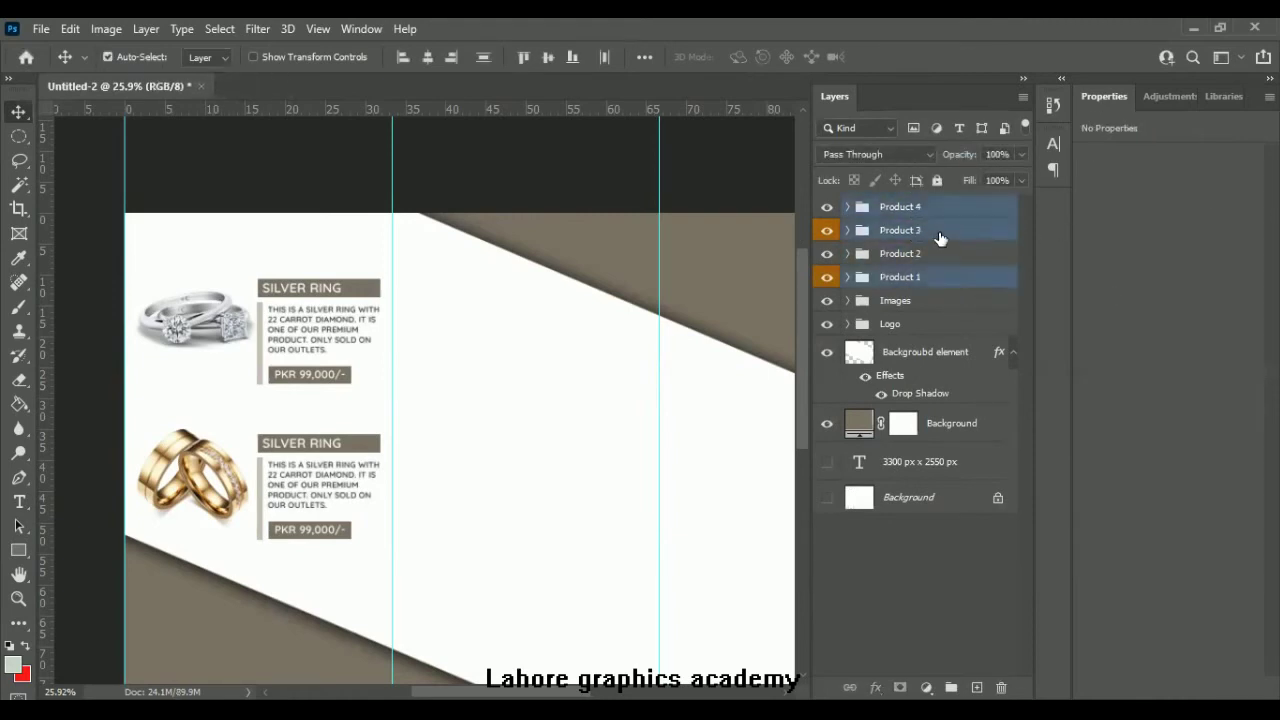
{"action": "left_click", "coordinate": [1189, 173]}
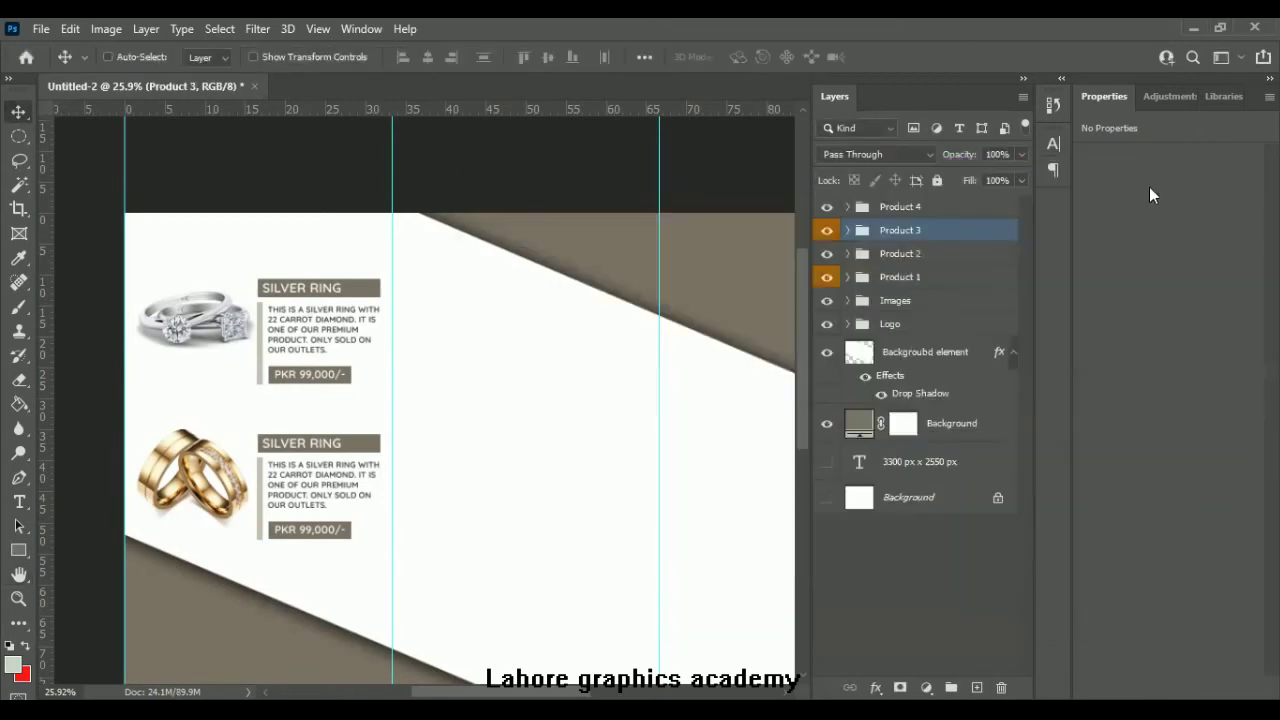
{"action": "left_click", "coordinate": [930, 253]}
{"action": "left_click", "coordinate": [923, 214]}
{"action": "left_click", "coordinate": [923, 229], "text": "shift"}
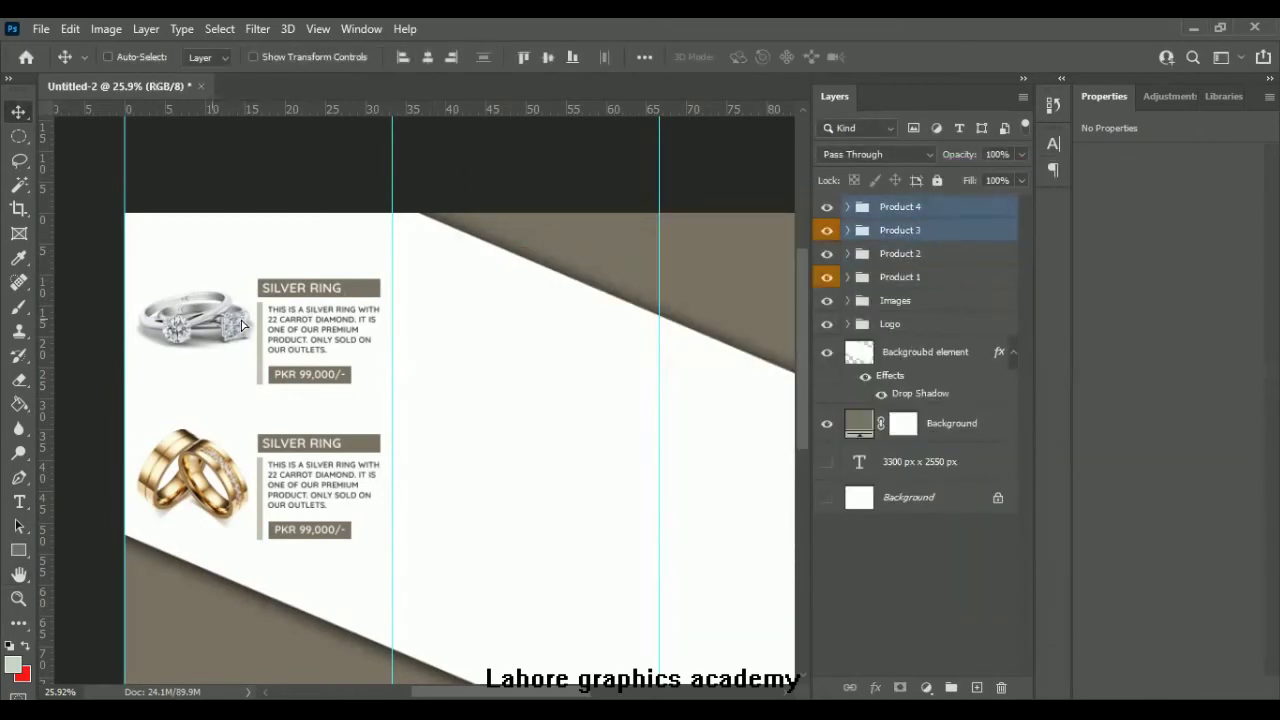
{"action": "left_click_drag", "start_coordinate": [484, 394], "coordinate": [467, 406]}
Step: Tag the Product 2 group red
{"action": "left_click", "coordinate": [848, 230]}
{"action": "left_click", "coordinate": [918, 257]}
{"action": "scroll", "coordinate": [861, 462], "scroll_direction": "down", "scroll_amount": 1}
{"action": "right_click", "coordinate": [836, 416]}
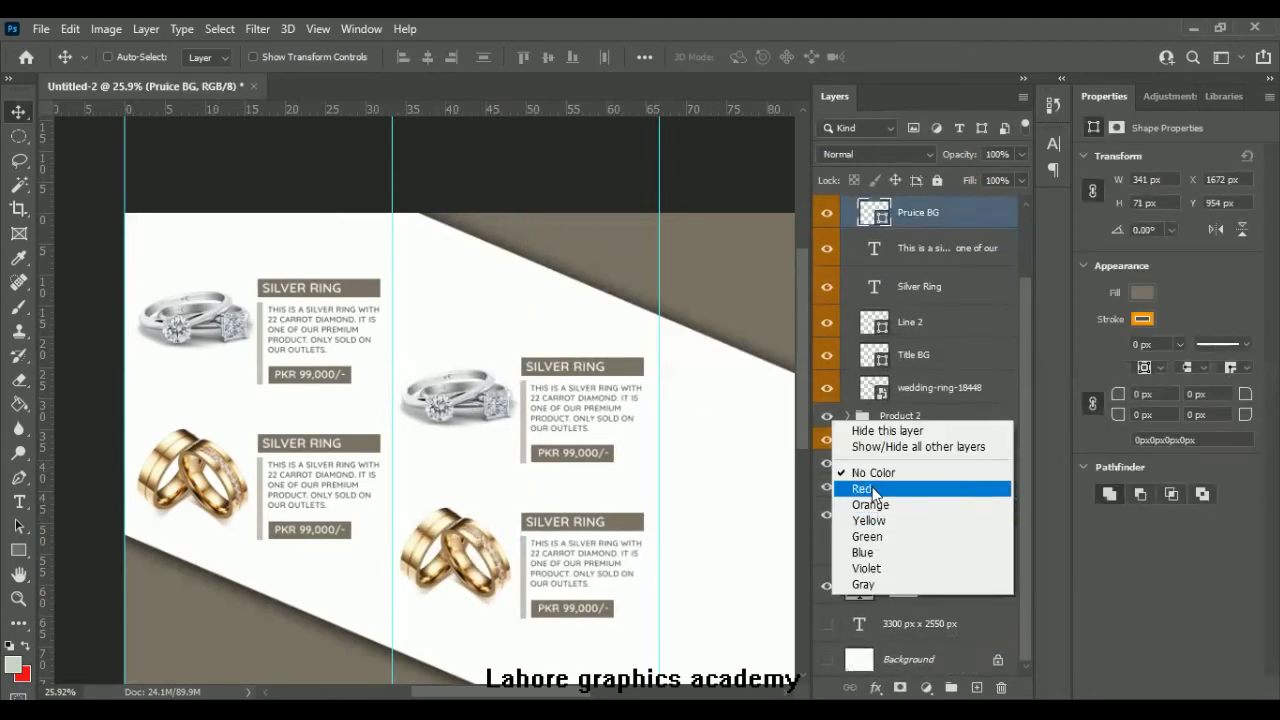
{"action": "left_click", "coordinate": [870, 484]}
Step: Show the Hanging-Earrings-PNG-Photo and shrink it to about 12.67%
{"action": "left_click", "coordinate": [848, 463]}
{"action": "scroll", "coordinate": [847, 483], "scroll_direction": "down", "scroll_amount": 1}
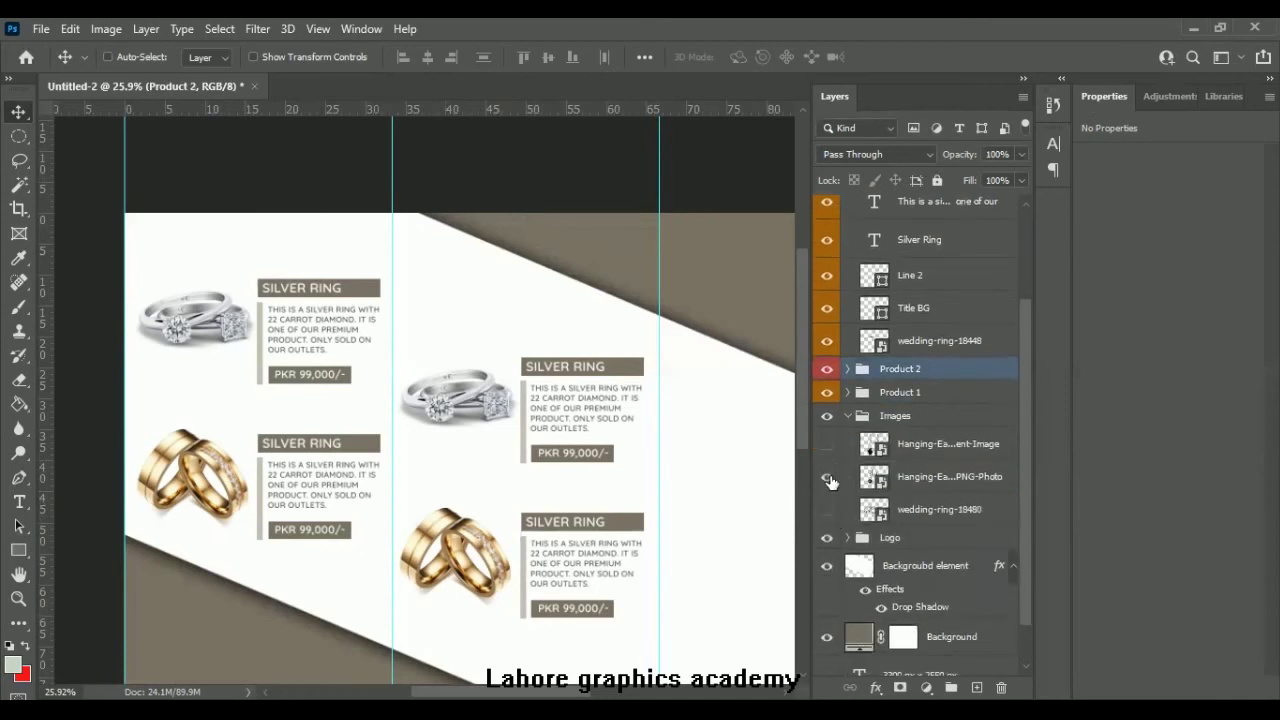
{"action": "left_click", "coordinate": [827, 478]}
{"action": "left_click", "coordinate": [948, 477]}
{"action": "key", "text": "ctrl+t"}
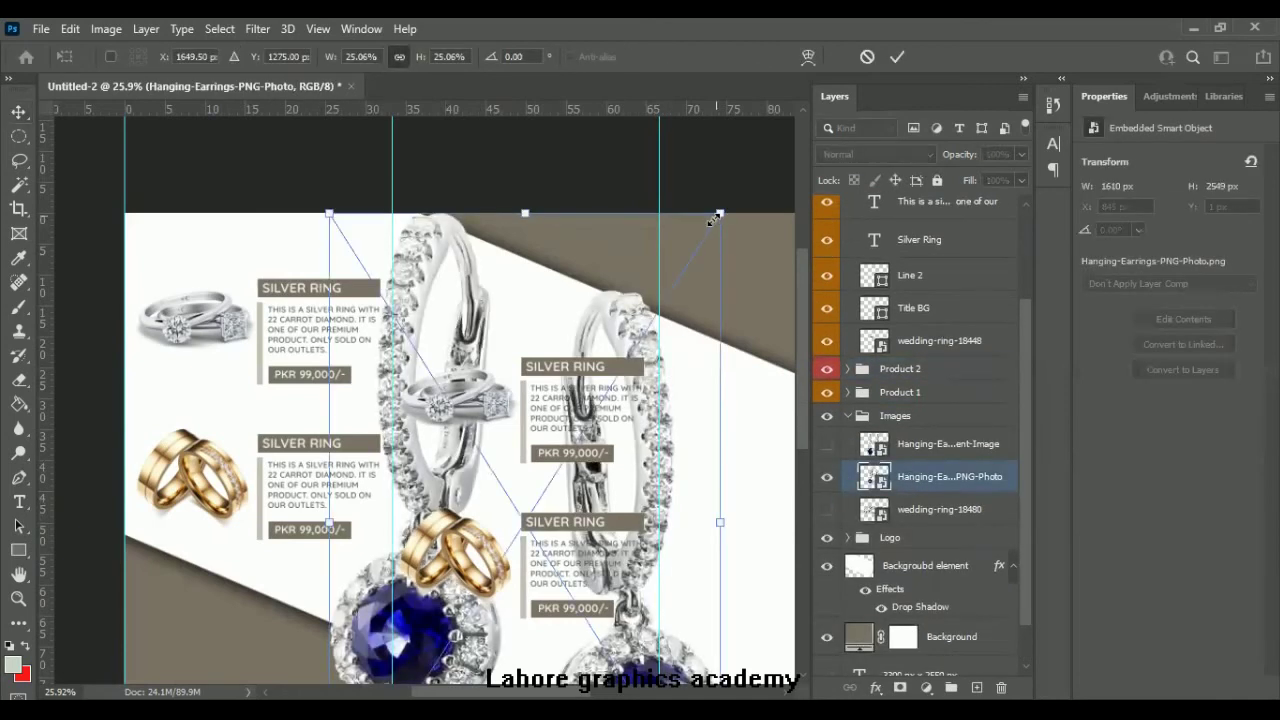
{"action": "left_click_drag", "start_coordinate": [519, 461], "coordinate": [413, 442]}
{"action": "left_click_drag", "start_coordinate": [430, 600], "coordinate": [480, 430]}
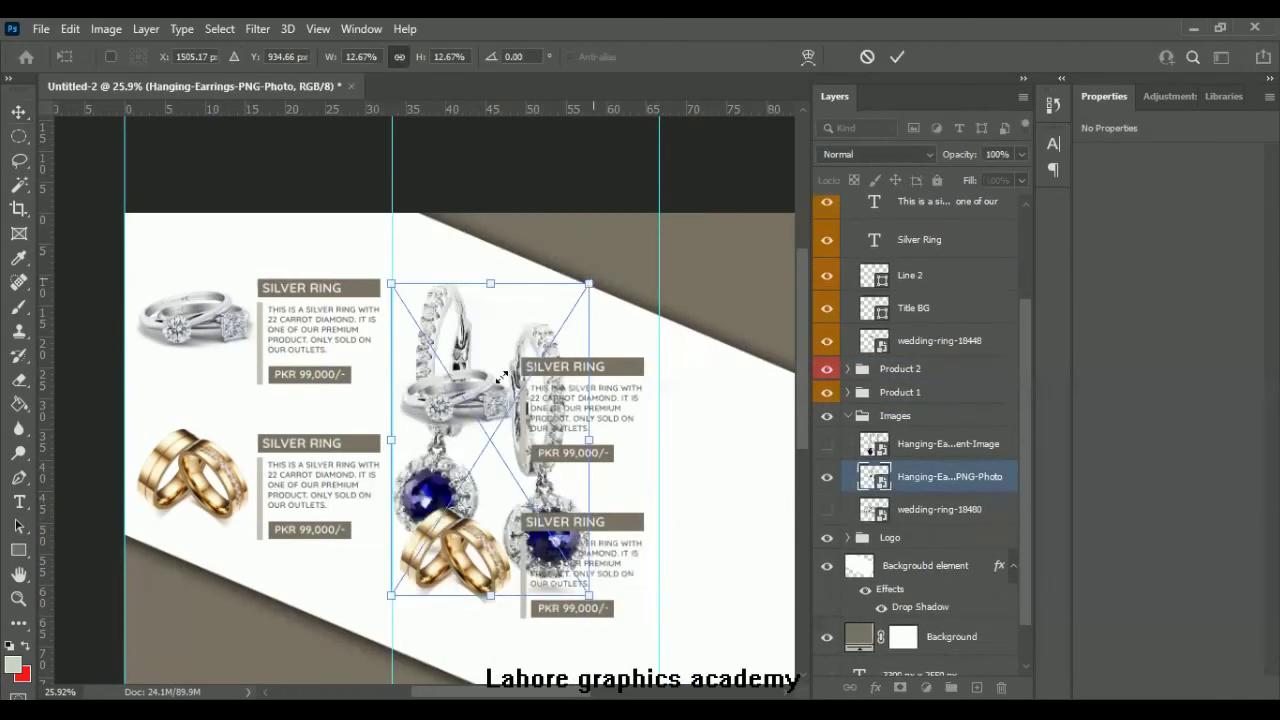
Step: Place and size the hanging earrings beside the upper-right card's text
{"action": "left_click_drag", "start_coordinate": [506, 362], "coordinate": [500, 330]}
{"action": "mouse_move", "coordinate": [489, 400]}
{"action": "left_mouse_down"}
{"action": "mouse_move", "coordinate": [489, 455]}
{"action": "mouse_move", "coordinate": [495, 438]}
{"action": "left_mouse_up"}
{"action": "mouse_move", "coordinate": [504, 331]}
{"action": "left_mouse_down"}
{"action": "mouse_move", "coordinate": [491, 353]}
{"action": "mouse_move", "coordinate": [501, 341]}
{"action": "left_mouse_up"}
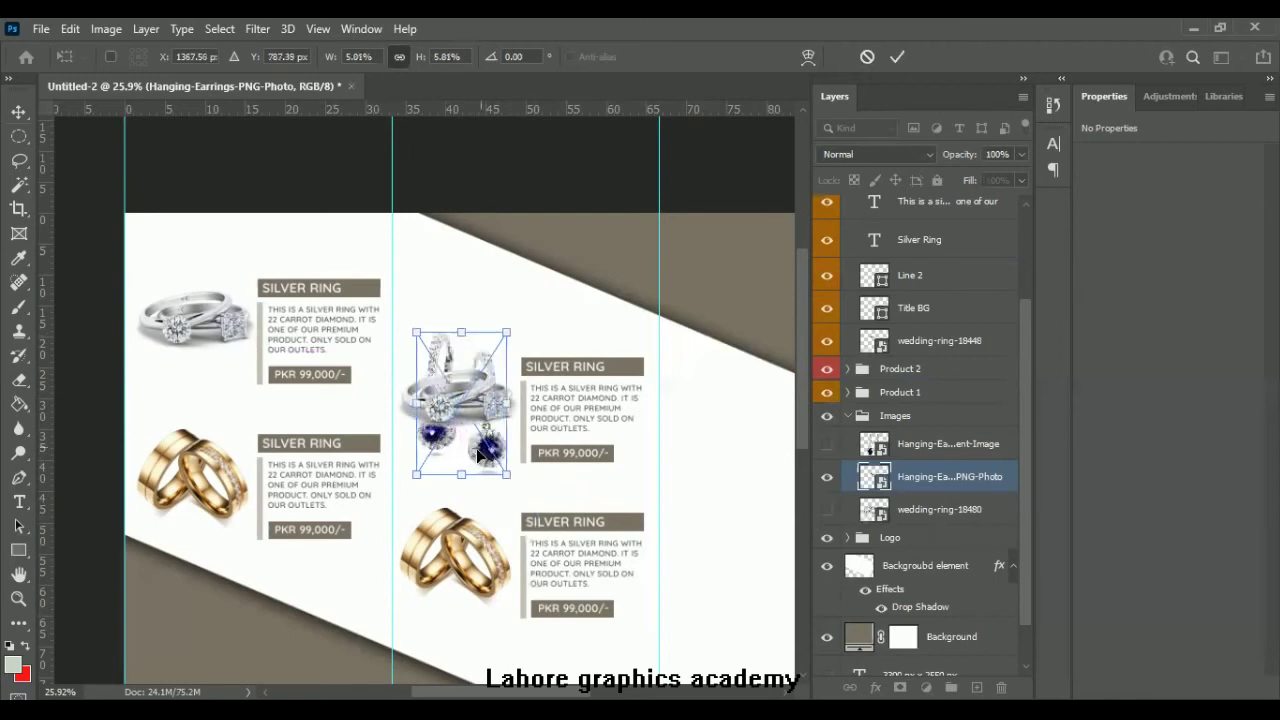
{"action": "key", "text": "Return"}
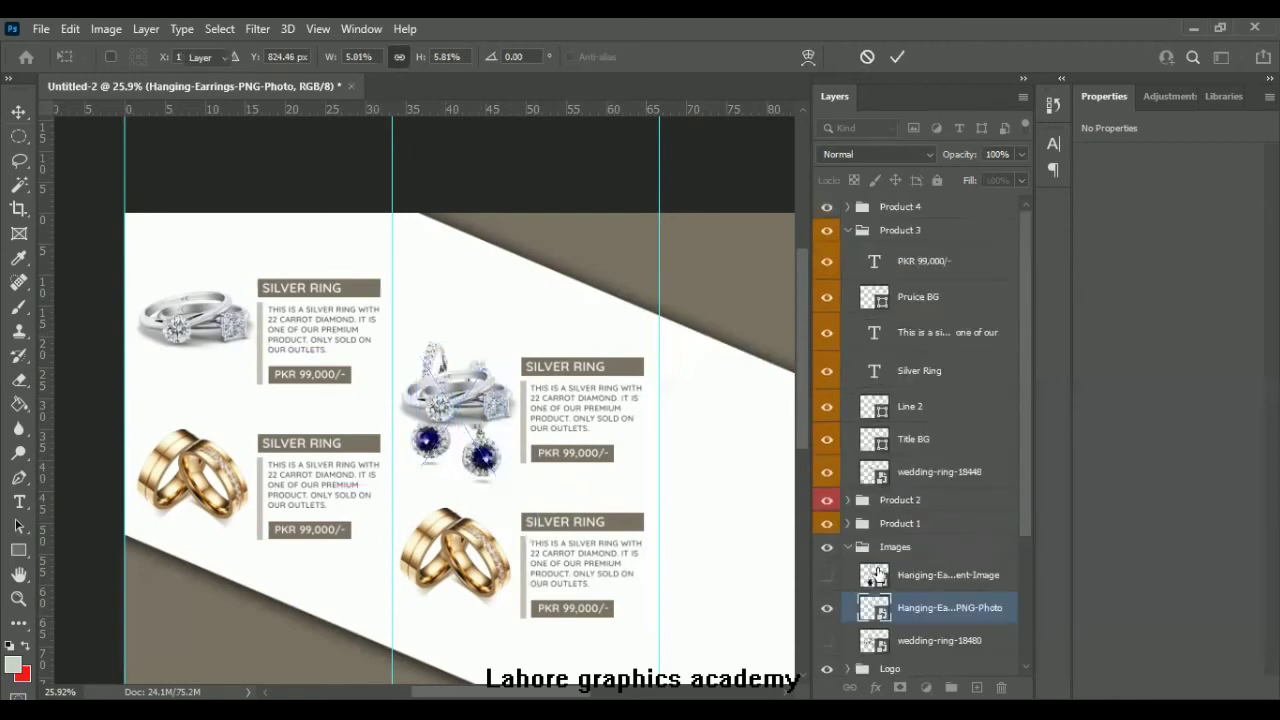
Step: Move the earrings photo into Product 3 and delete its wedding-ring-18448 silver ring
{"action": "left_click", "coordinate": [900, 575]}
{"action": "left_click", "coordinate": [880, 608]}
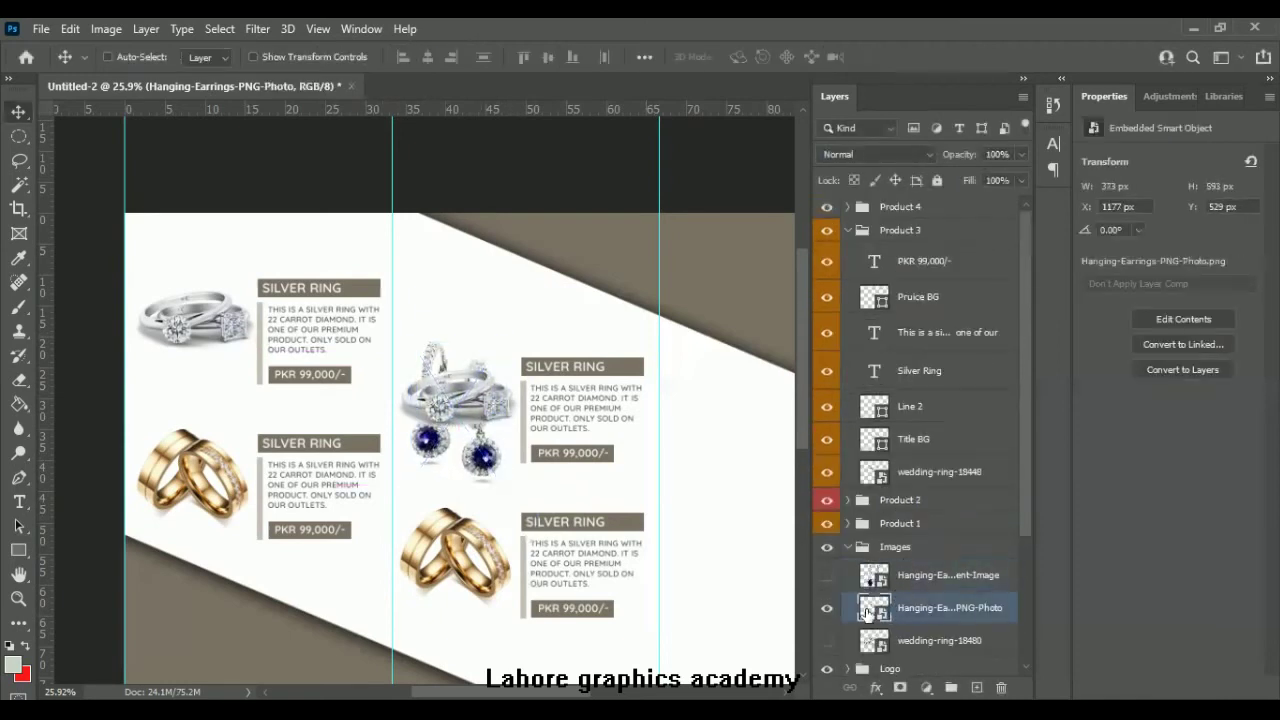
{"action": "left_click_drag", "start_coordinate": [880, 608], "coordinate": [915, 470]}
{"action": "left_click", "coordinate": [910, 508]}
{"action": "key", "text": "Delete"}
{"action": "left_click", "coordinate": [848, 230]}
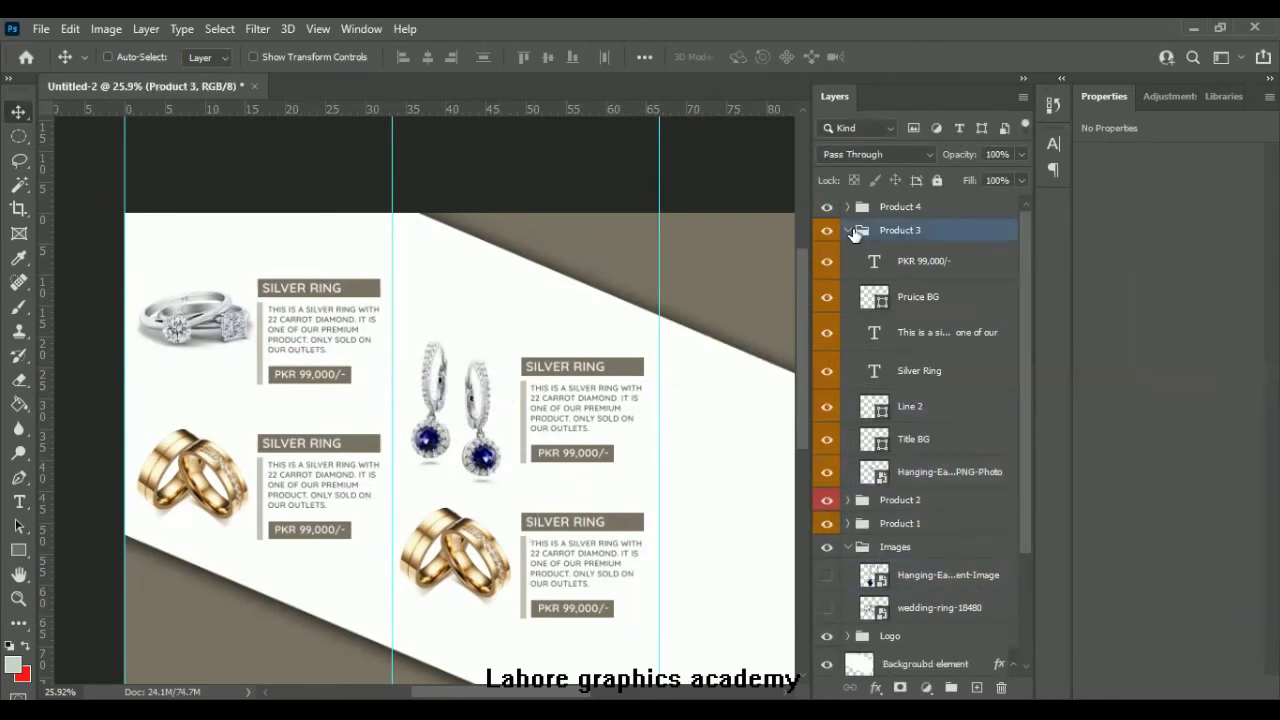
Step: Show the large Hanging-Earrings-Transparent-Image and zoom out to view the whole ad
{"action": "left_click", "coordinate": [826, 329]}
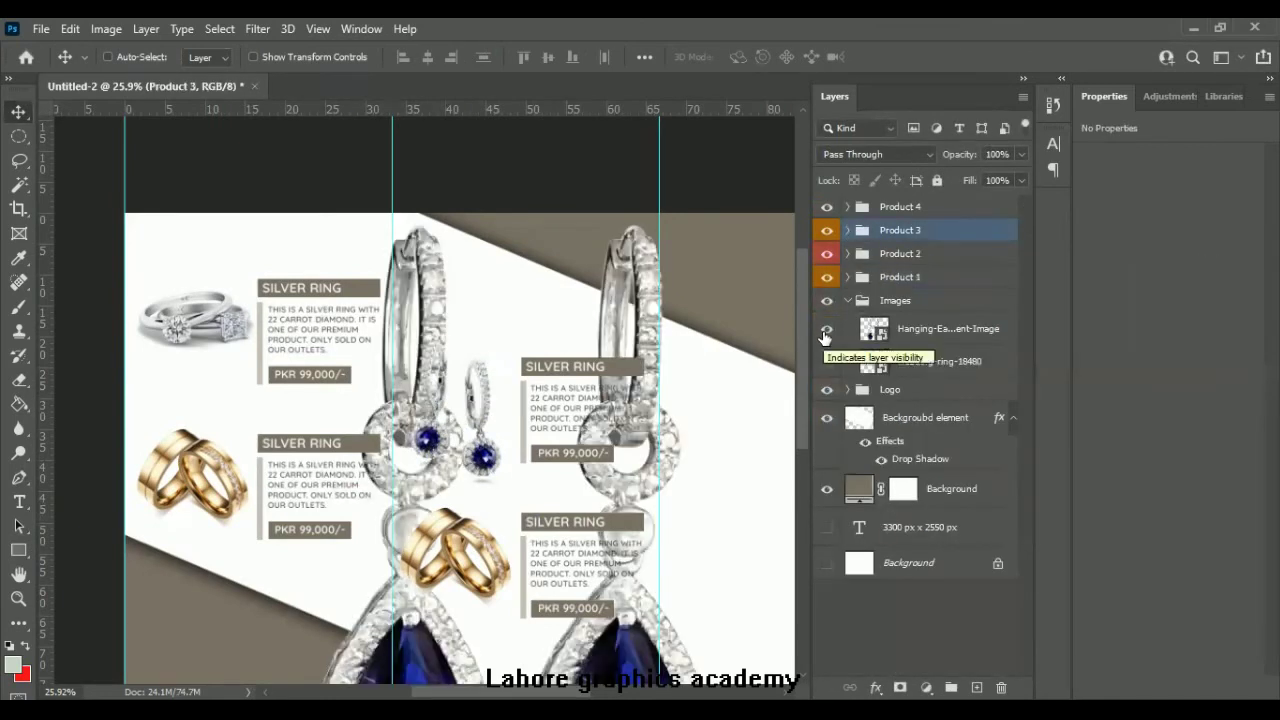
{"action": "left_click", "coordinate": [826, 329]}
{"action": "left_click", "coordinate": [826, 361]}
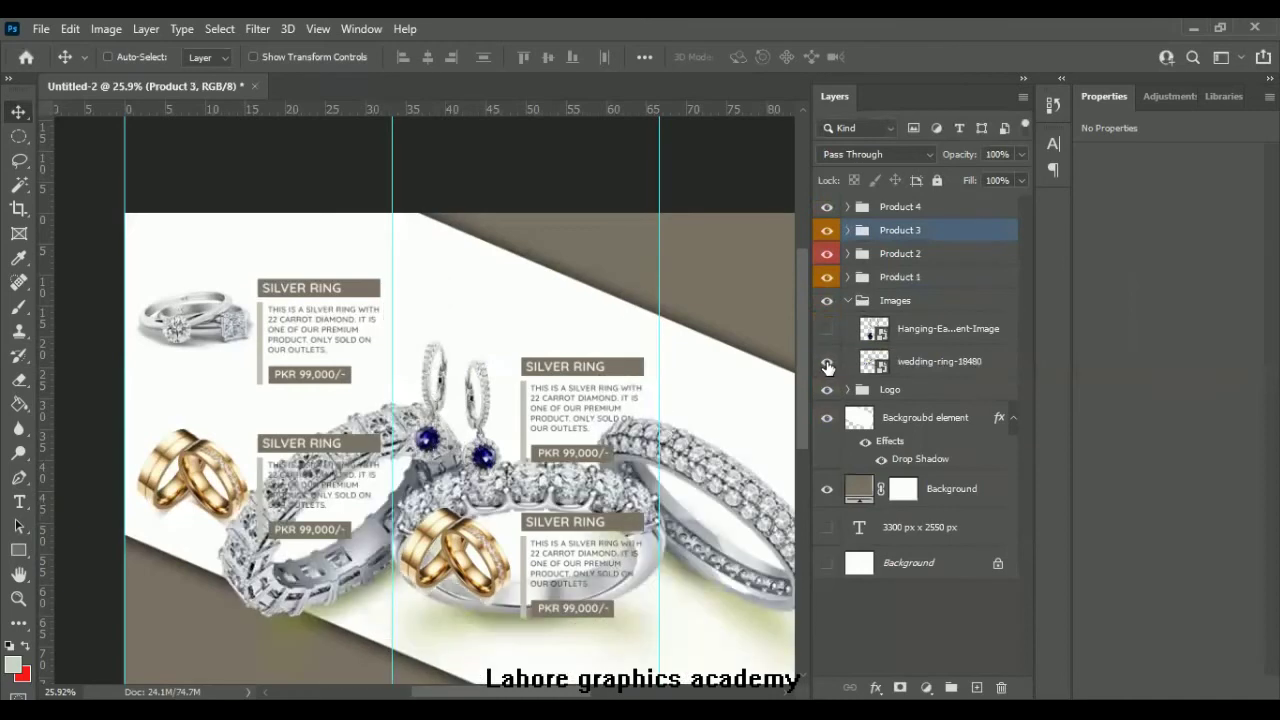
{"action": "left_click", "coordinate": [826, 361]}
{"action": "left_click", "coordinate": [826, 329]}
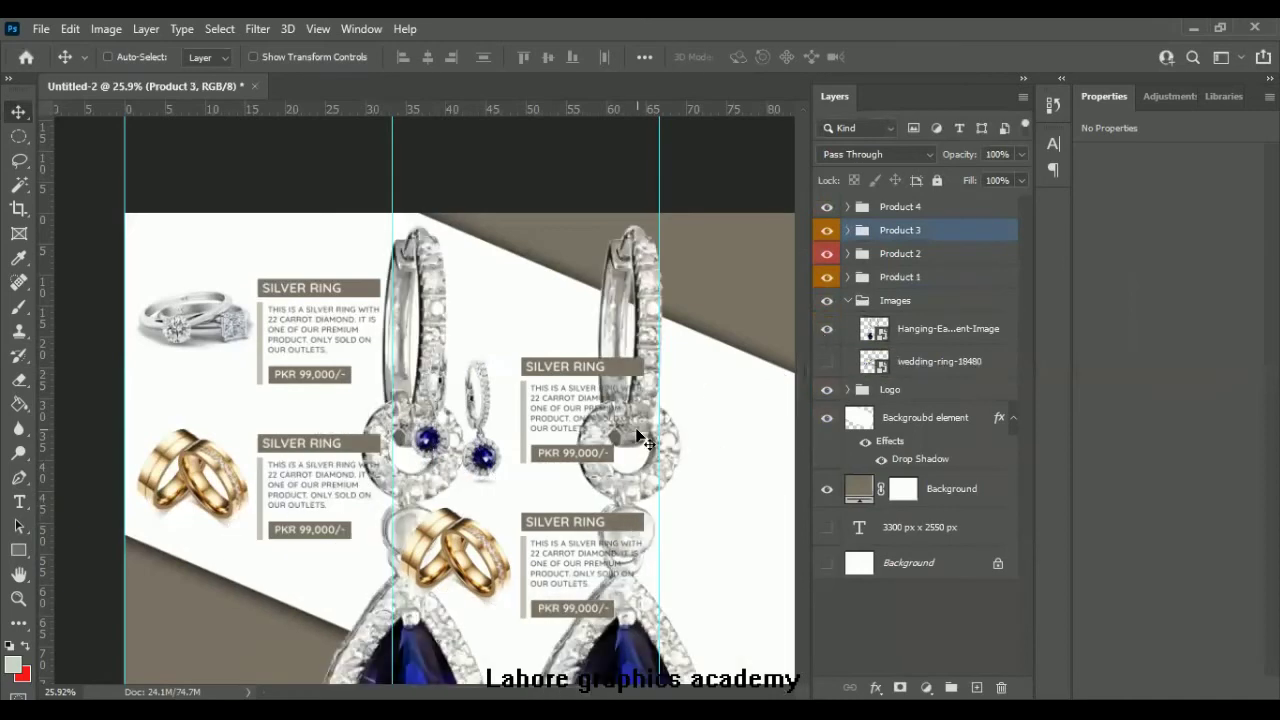
{"action": "key", "text": "ctrl+0"}
{"action": "scroll", "coordinate": [427, 494], "scroll_direction": "up", "scroll_amount": 1}
{"action": "scroll", "coordinate": [705, 435], "scroll_direction": "up", "scroll_amount": 1}
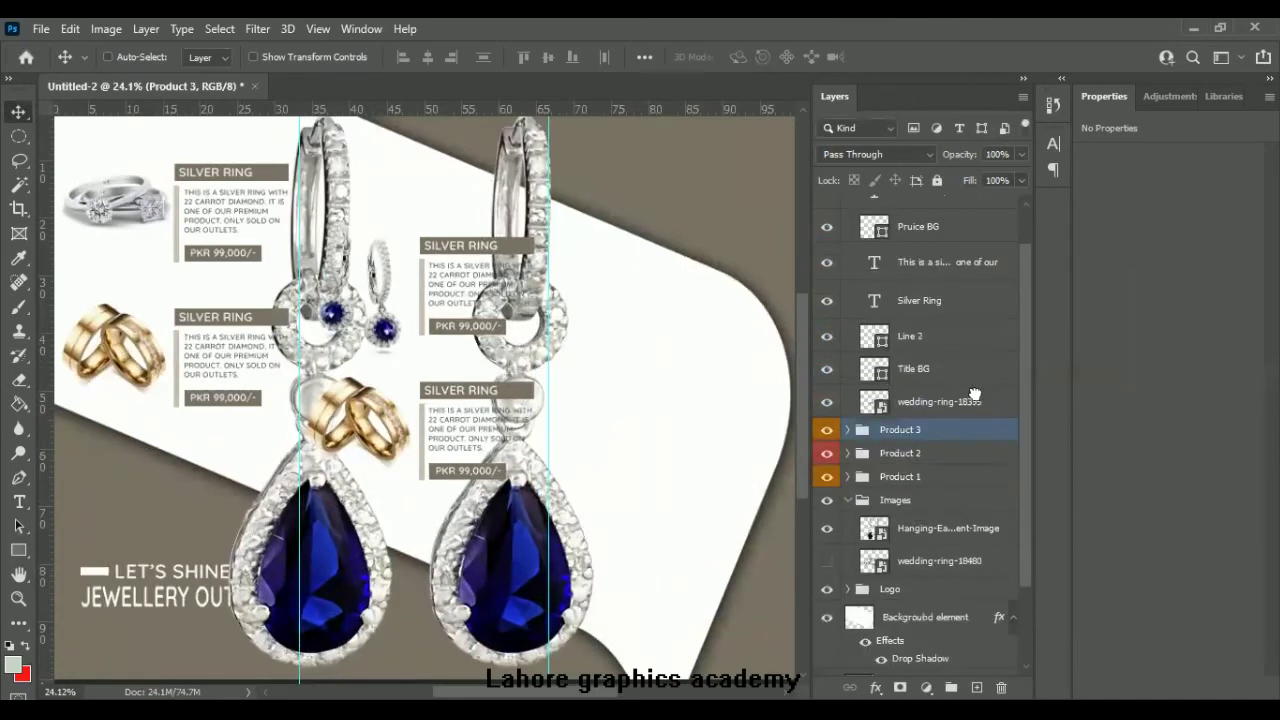
Step: Scale the teardrop earrings to 339 × 516 px, replacing the gold rings, then zoom in
{"action": "left_click", "coordinate": [974, 398]}
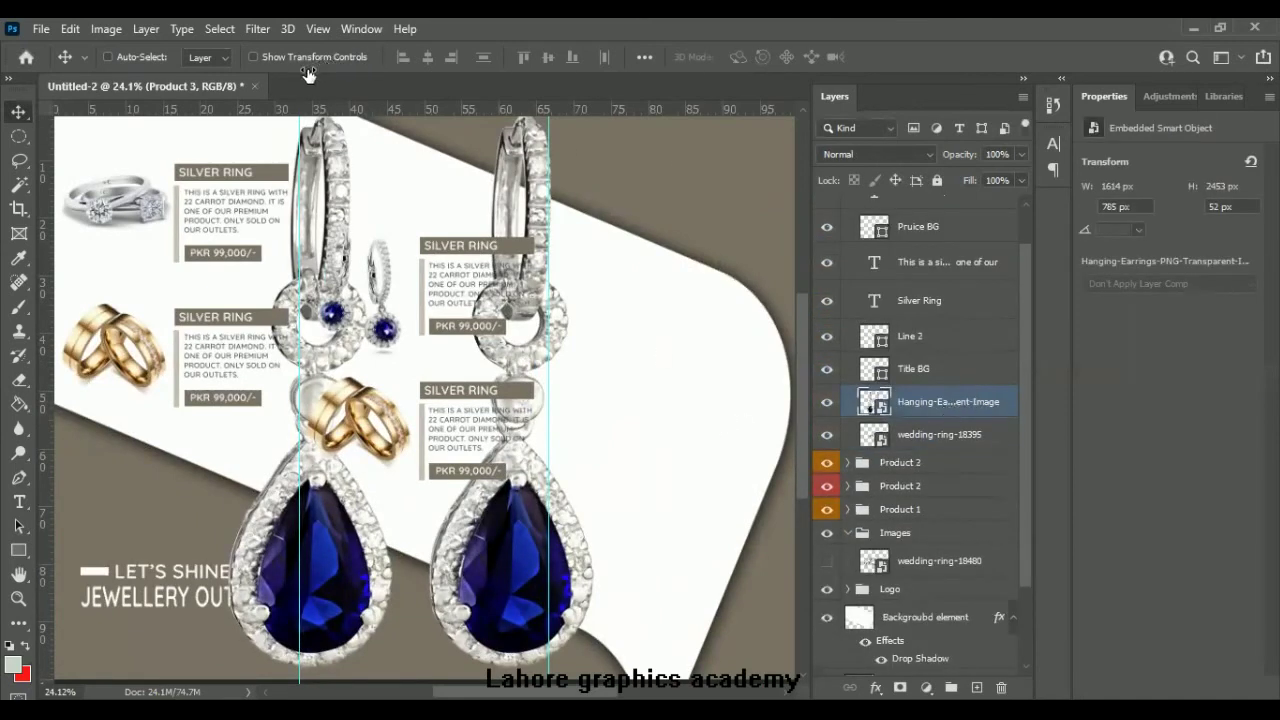
{"action": "key", "text": "ctrl+t"}
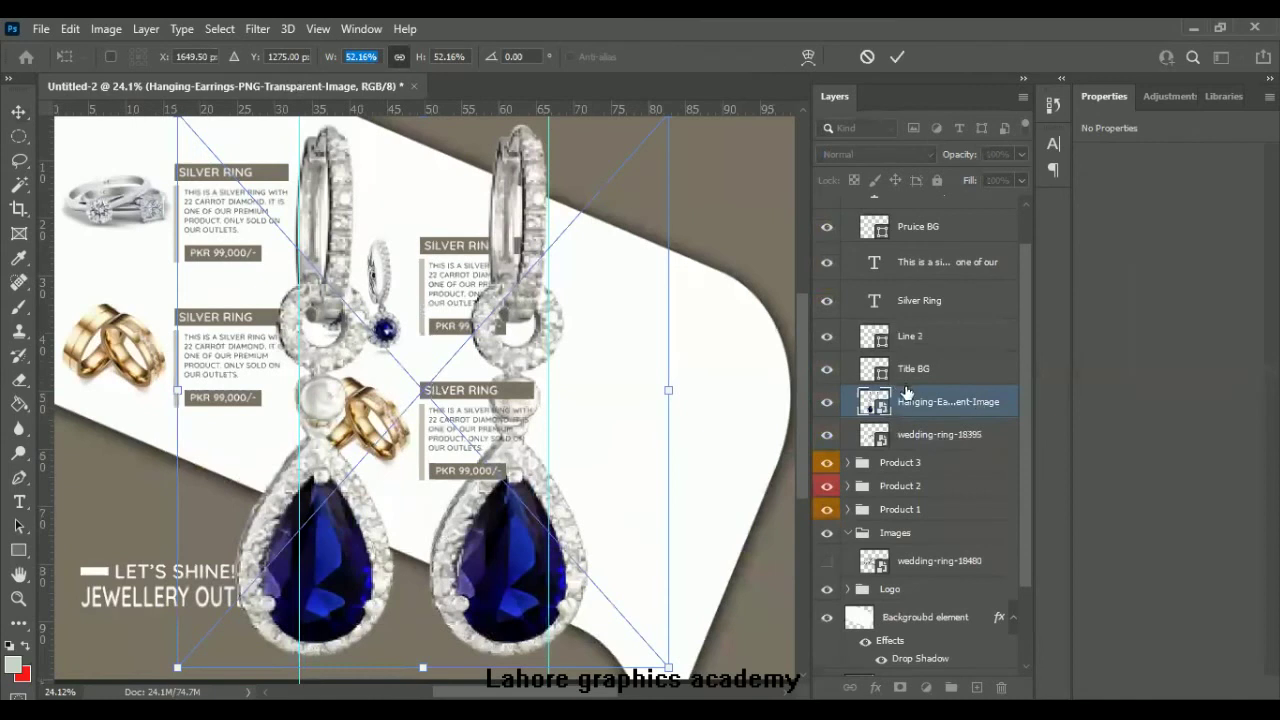
{"action": "left_click", "coordinate": [916, 440]}
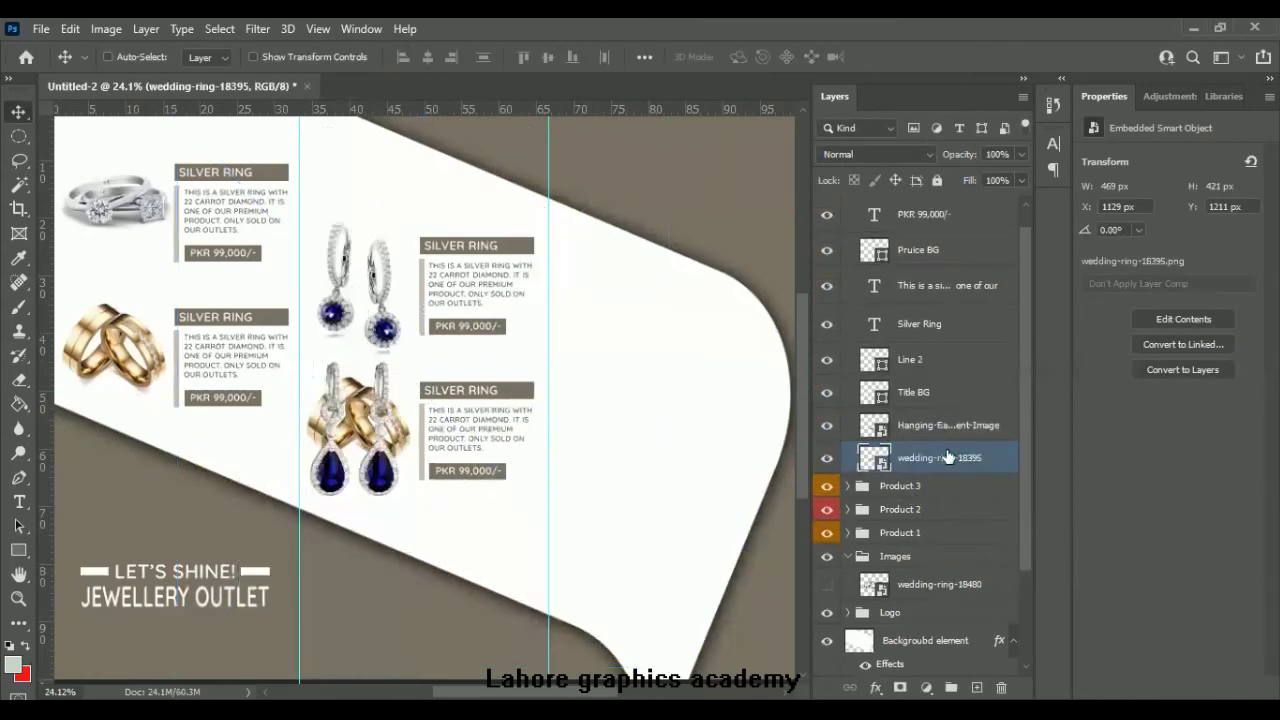
{"action": "key", "text": "Delete"}
{"action": "key", "text": "ctrl+t"}
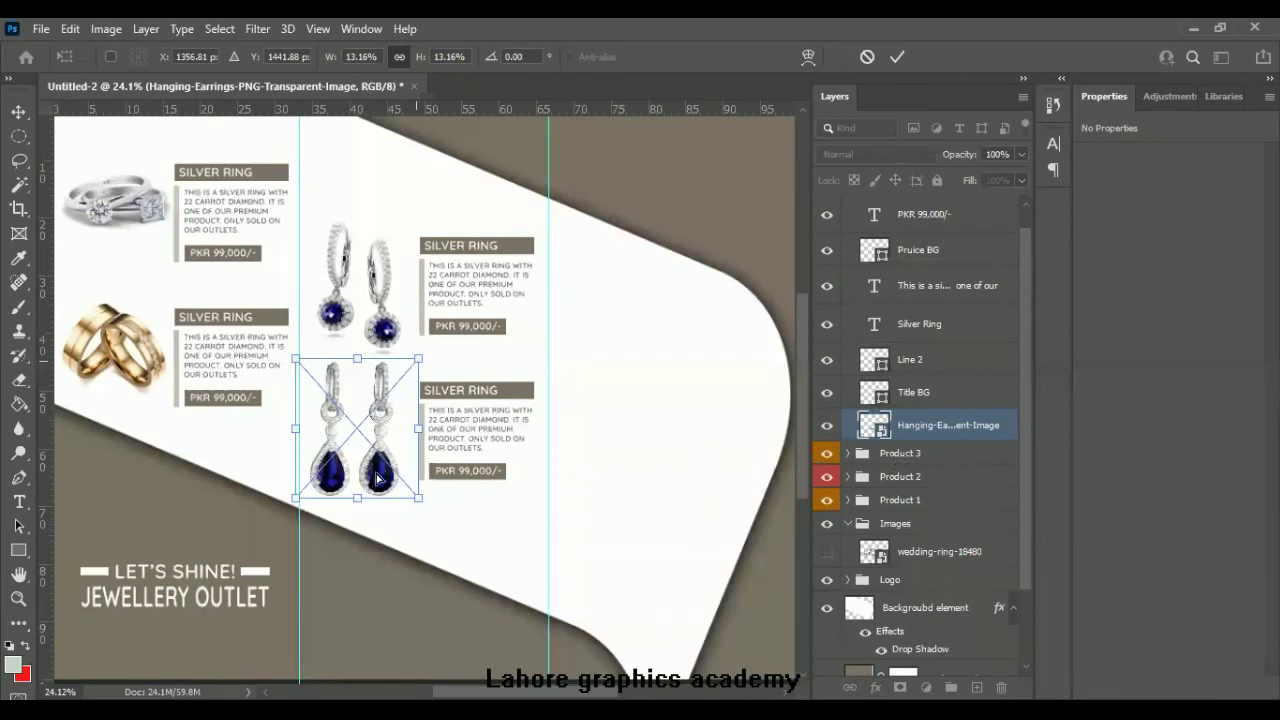
{"action": "key", "text": "Return"}
{"action": "key", "text": "ctrl+plus"}
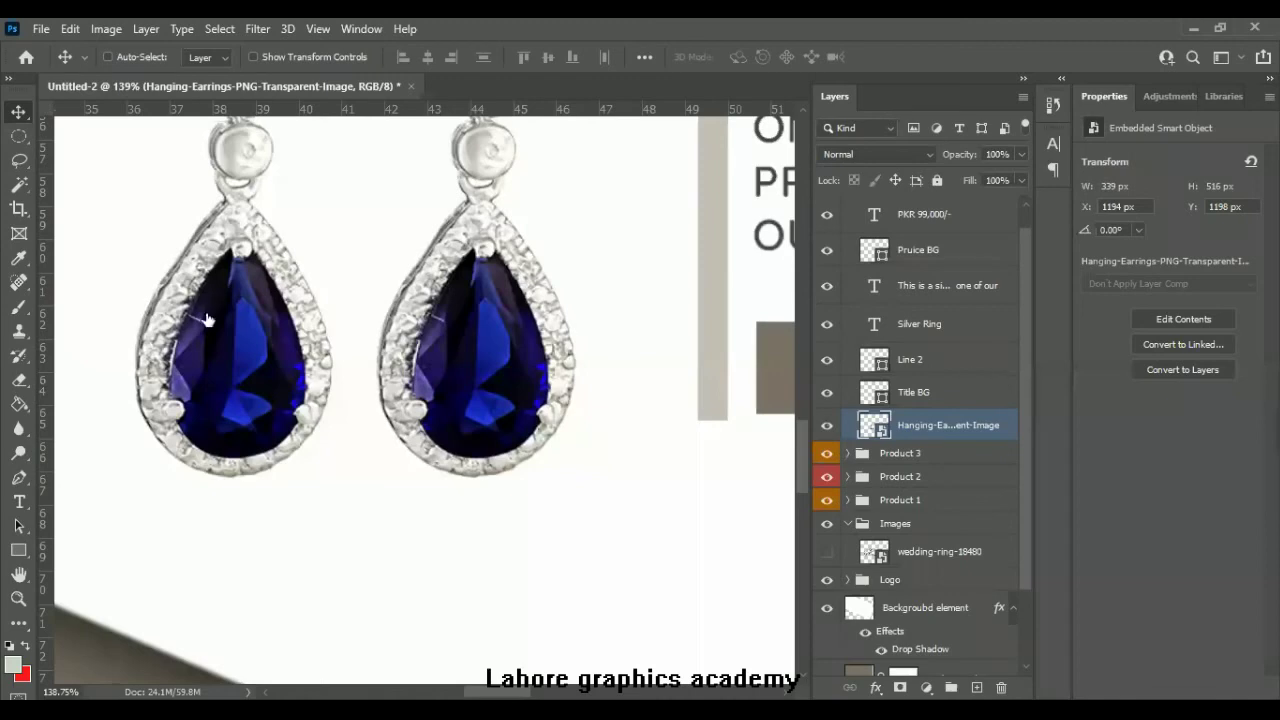
Step: Pen-trace the left earring's blue stone and copy that selection to a new layer
{"action": "scroll", "coordinate": [170, 320], "scroll_direction": "up", "scroll_amount": 2}
{"action": "key", "text": "p"}
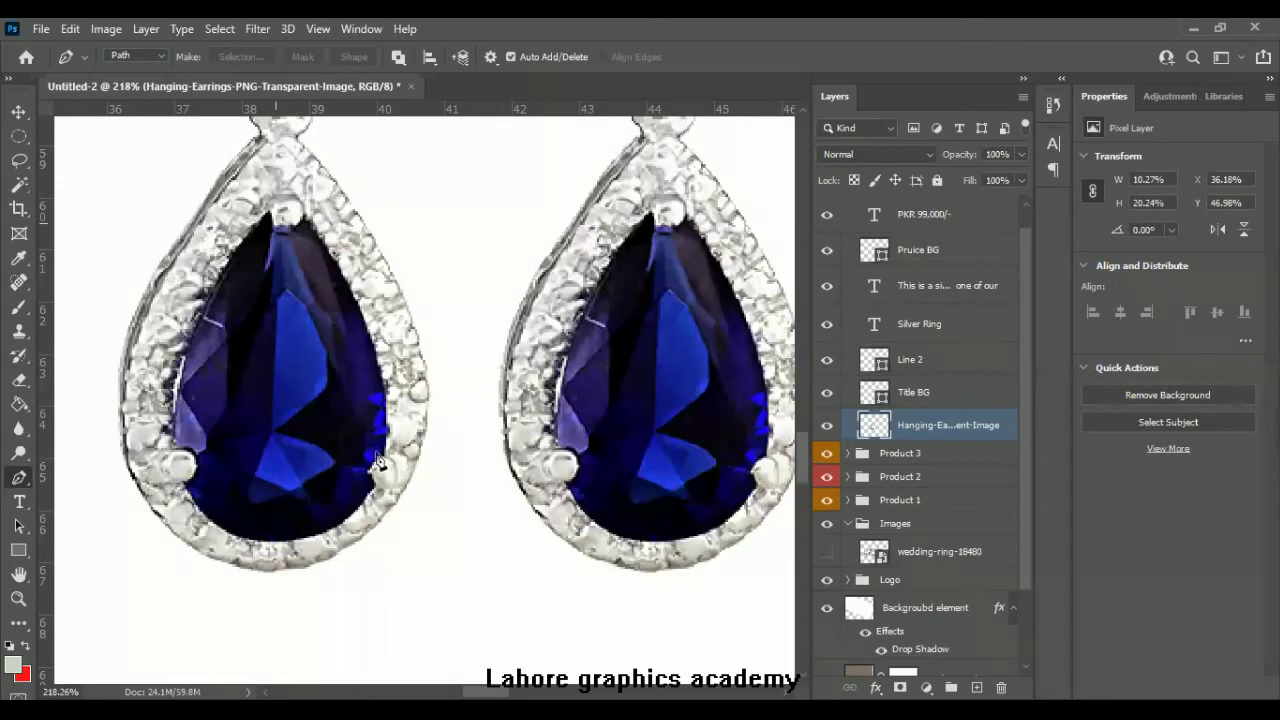
{"action": "left_click_drag", "start_coordinate": [378, 460], "coordinate": [425, 420]}
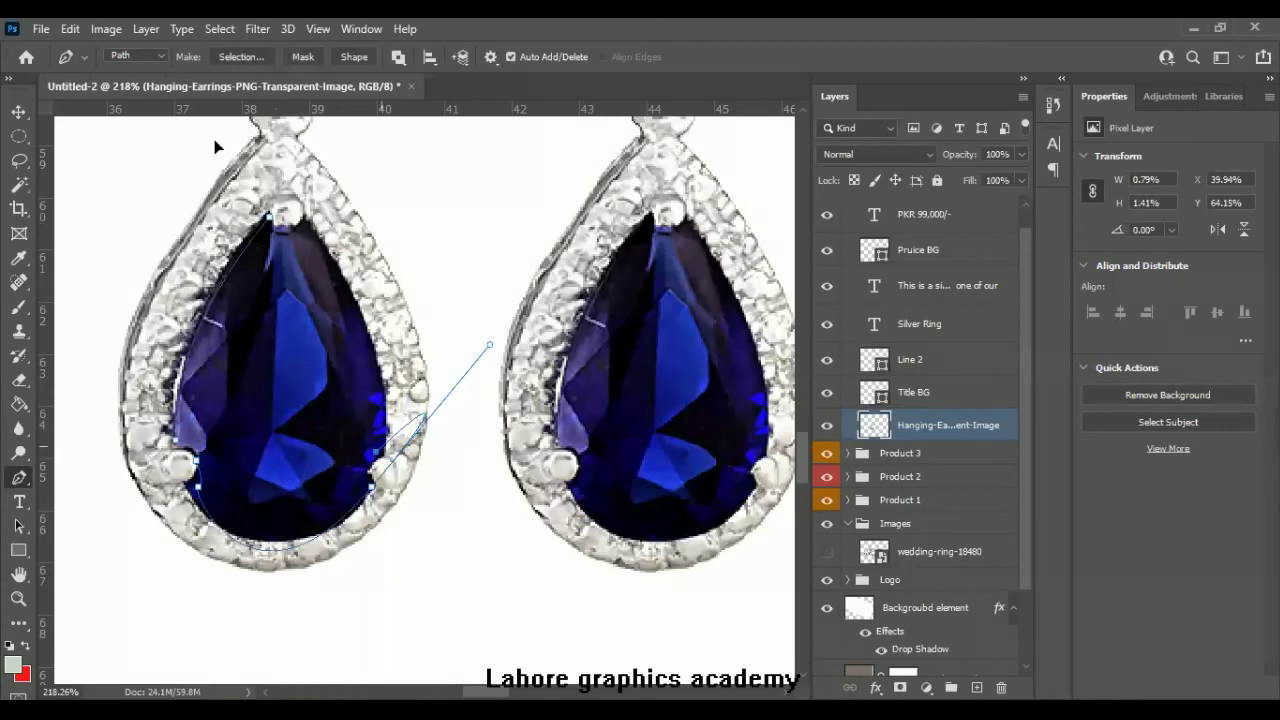
{"action": "left_click_drag", "start_coordinate": [313, 220], "coordinate": [206, 122]}
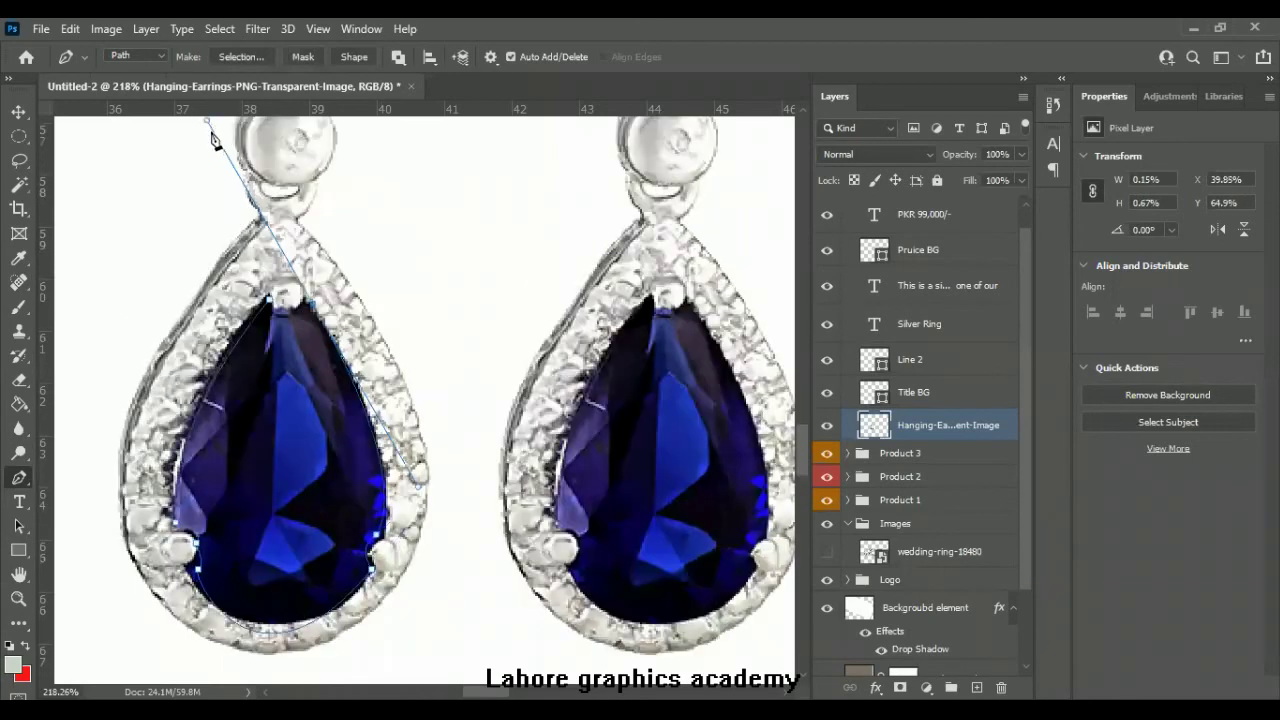
{"action": "left_click", "coordinate": [271, 299]}
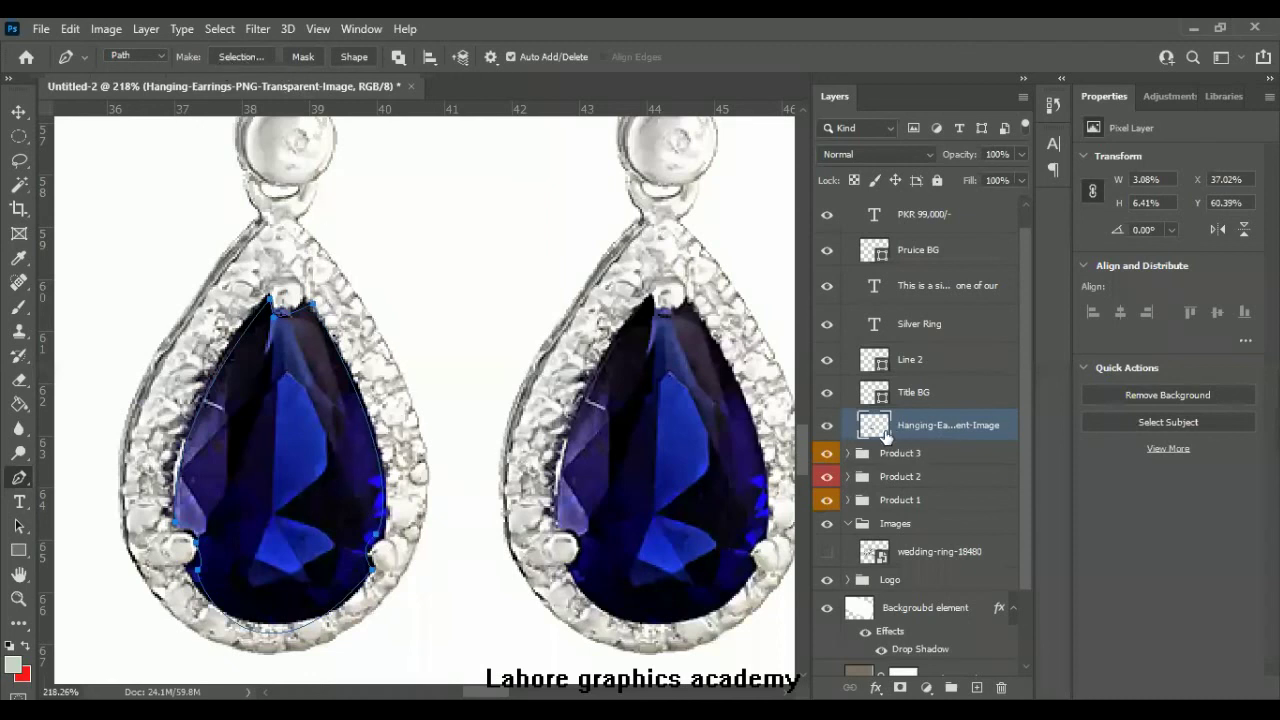
{"action": "key", "text": "ctrl+Return"}
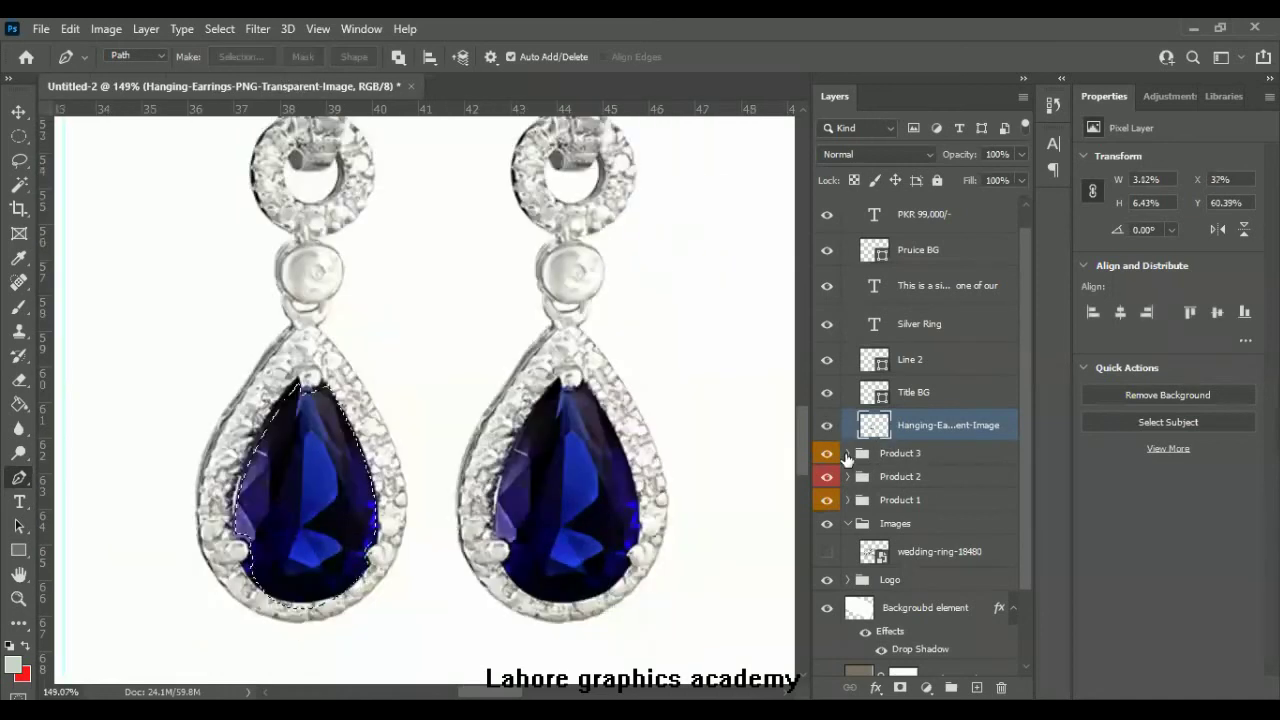
{"action": "key", "text": "ctrl+j"}
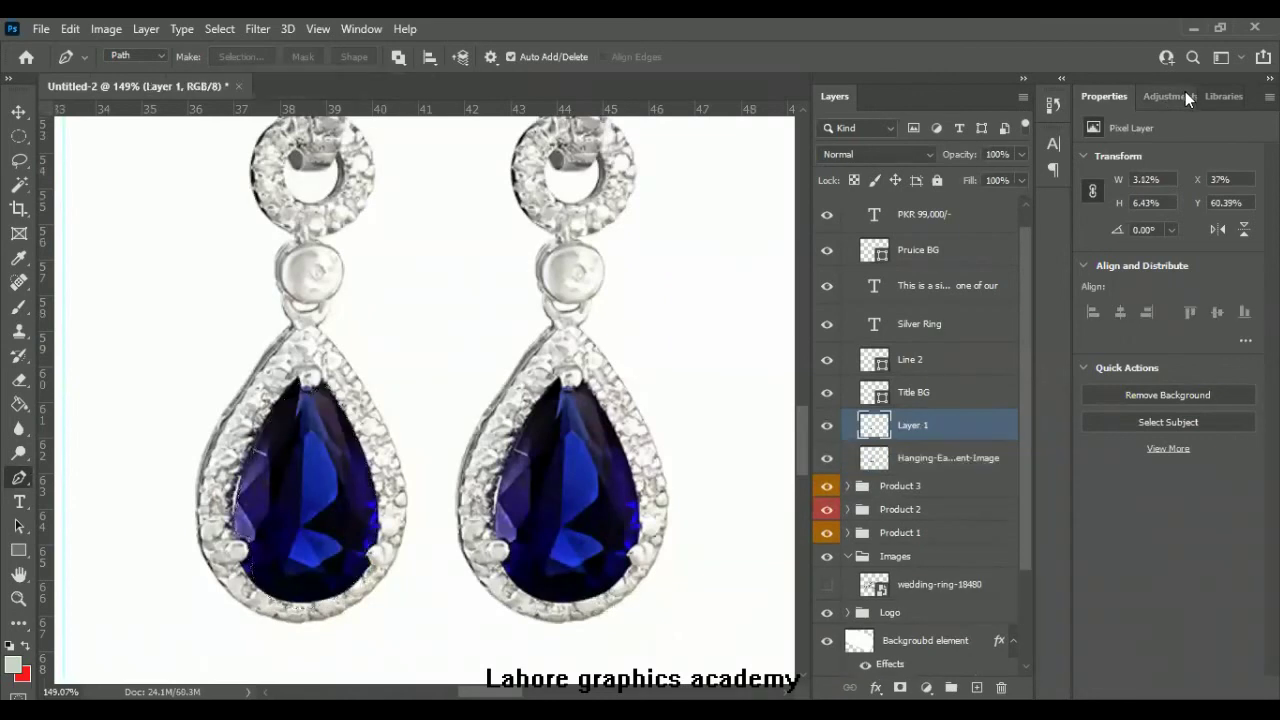
Step: Colorize the left stone red with Hue 360, Saturation 74 and Lightness +17
{"action": "left_click_drag", "start_coordinate": [1143, 230], "coordinate": [1251, 230]}
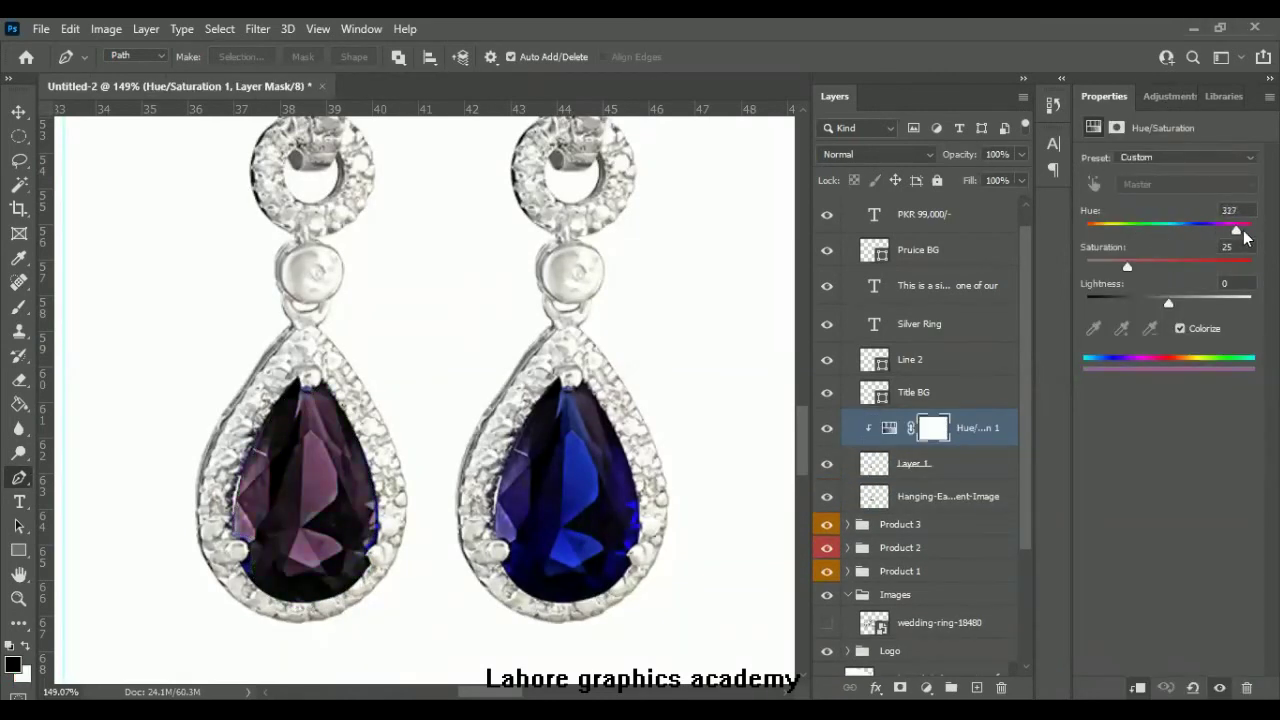
{"action": "mouse_move", "coordinate": [1127, 267]}
{"action": "left_mouse_down"}
{"action": "mouse_move", "coordinate": [1184, 267]}
{"action": "mouse_move", "coordinate": [1183, 300]}
{"action": "left_mouse_up"}
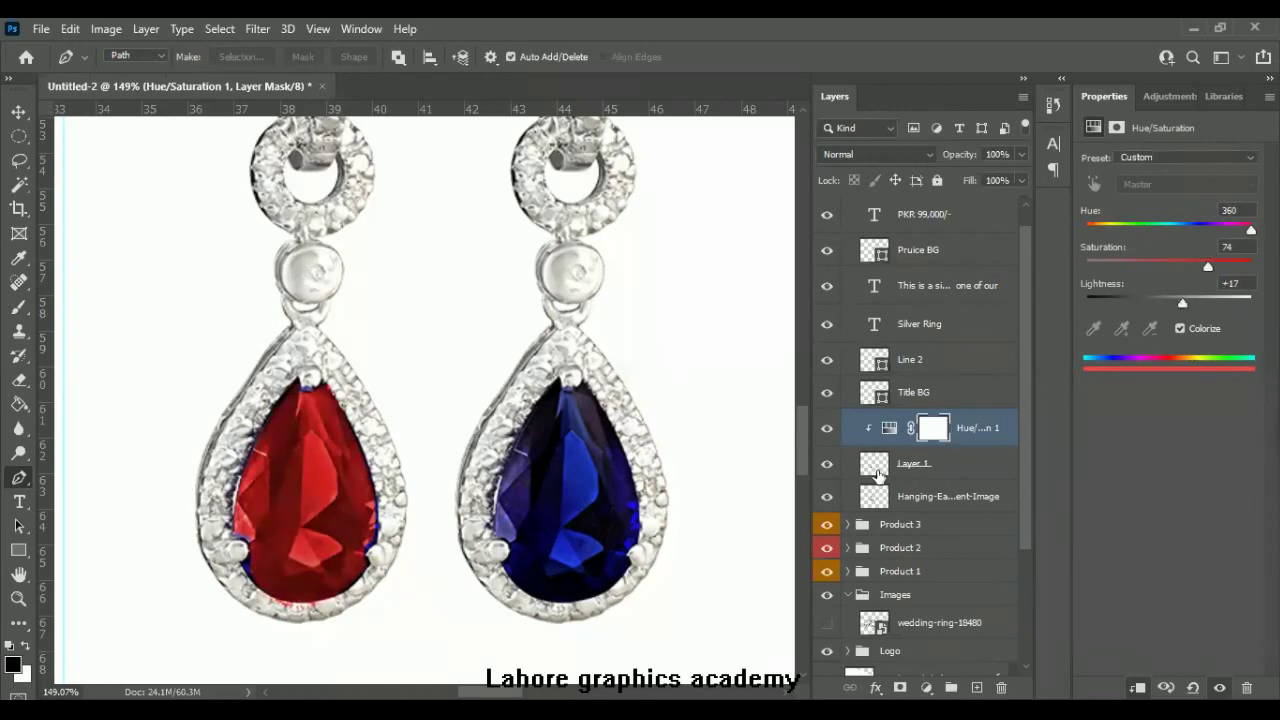
{"action": "key", "text": "ctrl+minus"}
{"action": "key", "text": "ctrl+minus"}
Step: Duplicate the red stone with its tint layer and move the copy onto the right earring
{"action": "left_click", "coordinate": [925, 466], "text": "shift"}
{"action": "key", "text": "ctrl+j"}
{"action": "key", "text": "v"}
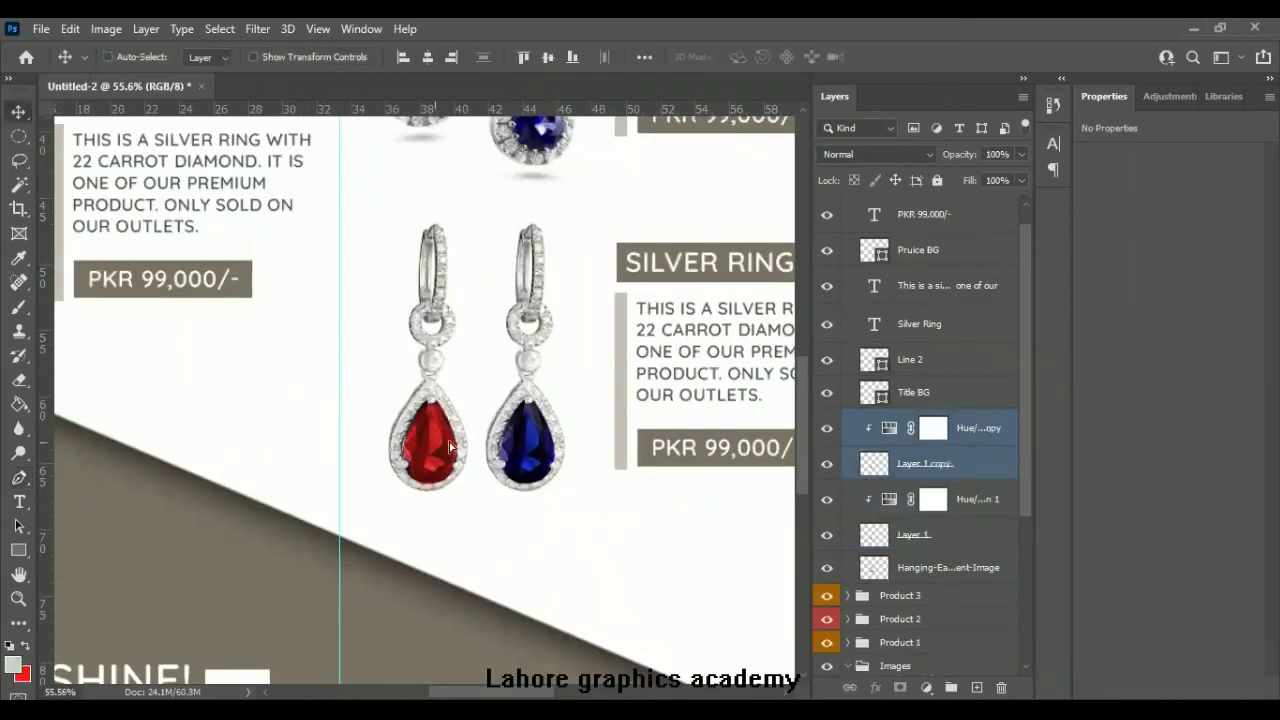
{"action": "left_click_drag", "start_coordinate": [528, 445], "coordinate": [525, 437]}
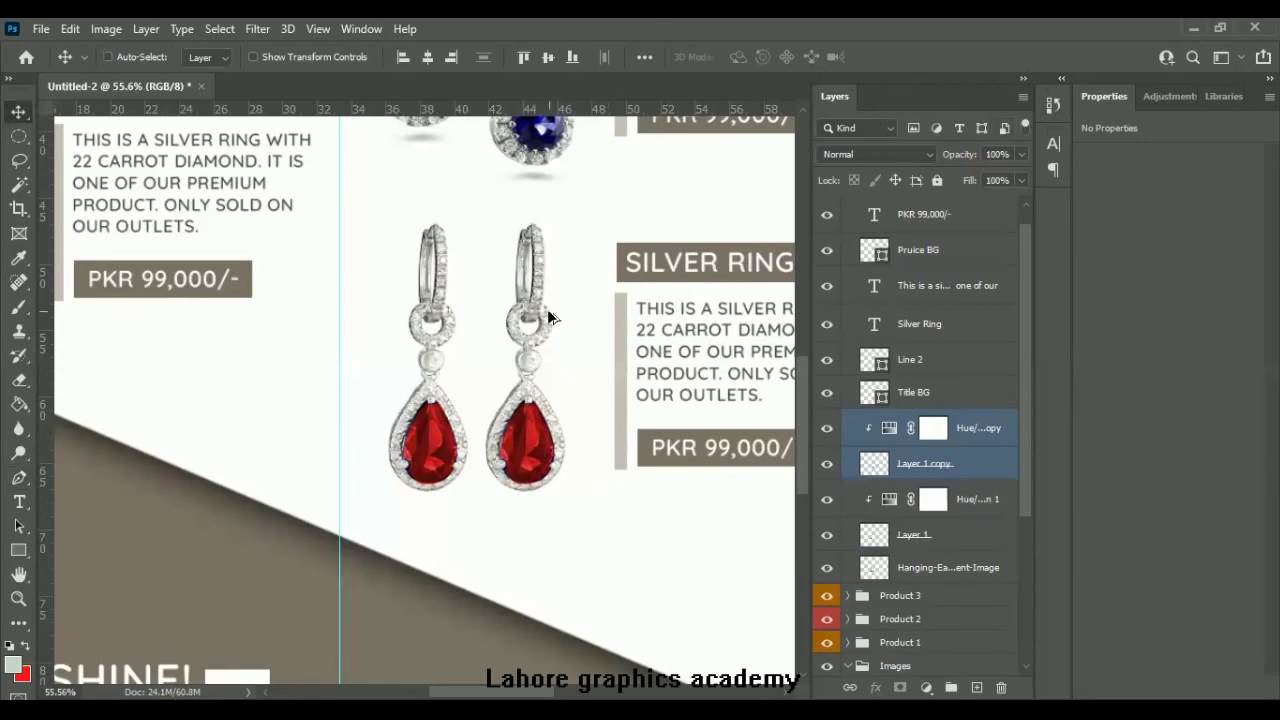
{"action": "scroll", "coordinate": [557, 323], "scroll_direction": "down", "scroll_amount": 3}
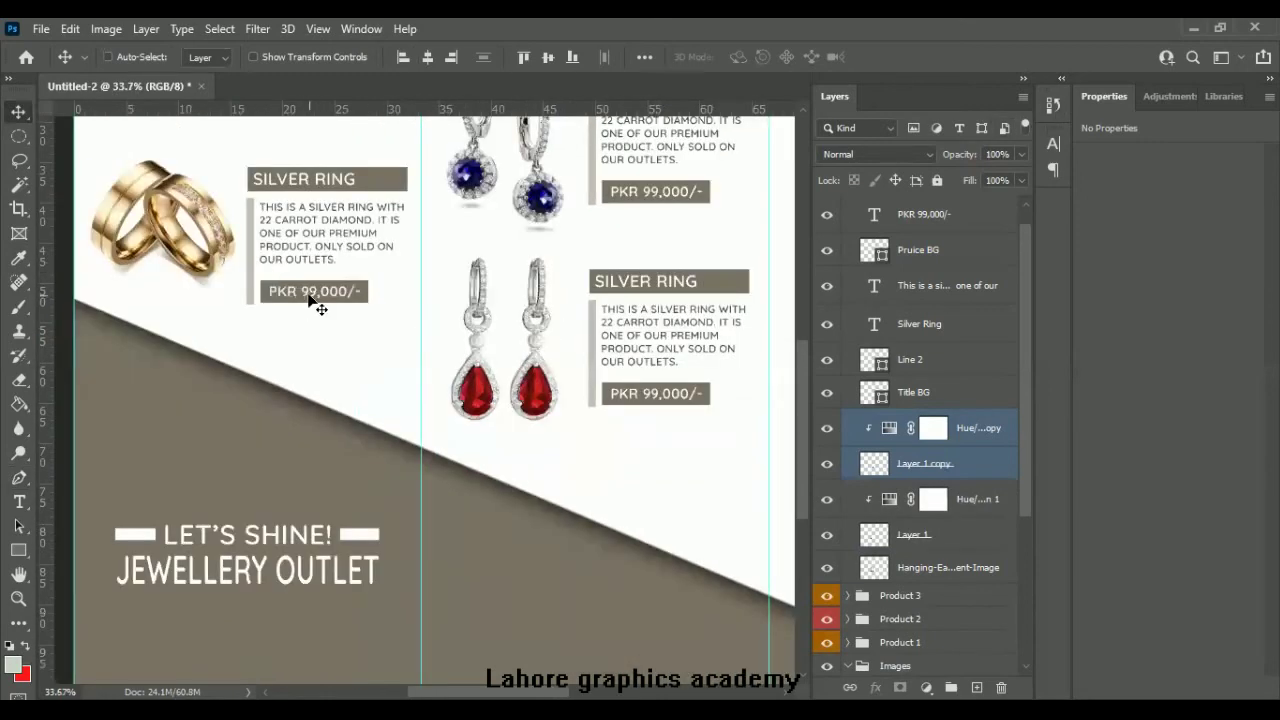
{"action": "scroll", "coordinate": [340, 320], "scroll_direction": "down", "scroll_amount": 2}
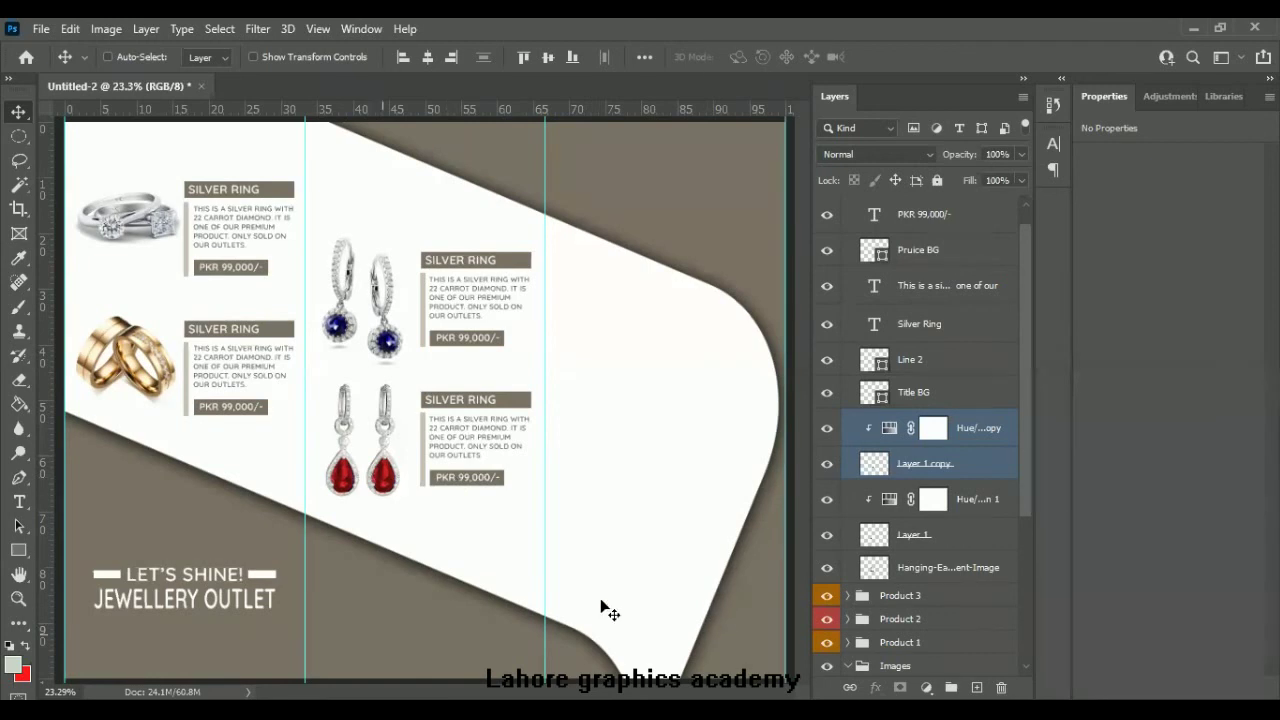
Step: Duplicate the Product 4 earring card and move the copy into the right-hand column
{"action": "scroll", "coordinate": [900, 300], "scroll_direction": "up", "scroll_amount": 1}
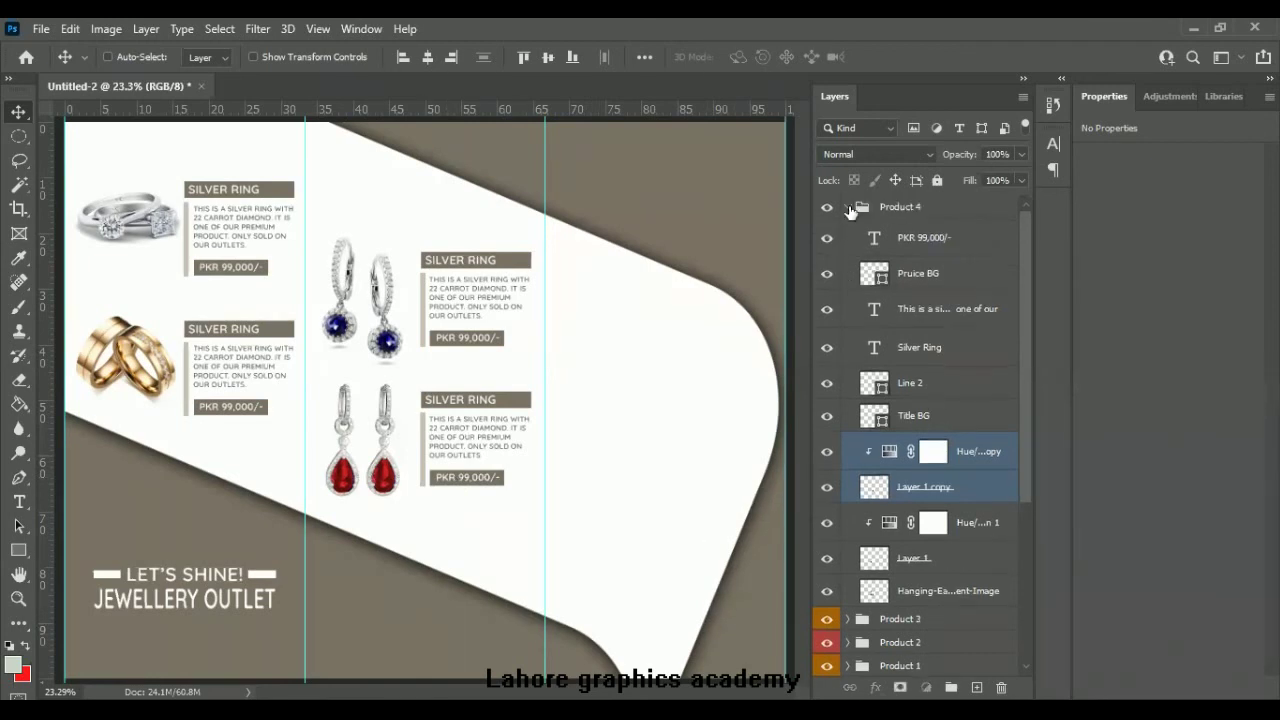
{"action": "left_click", "coordinate": [849, 207]}
{"action": "key", "text": "ctrl+j"}
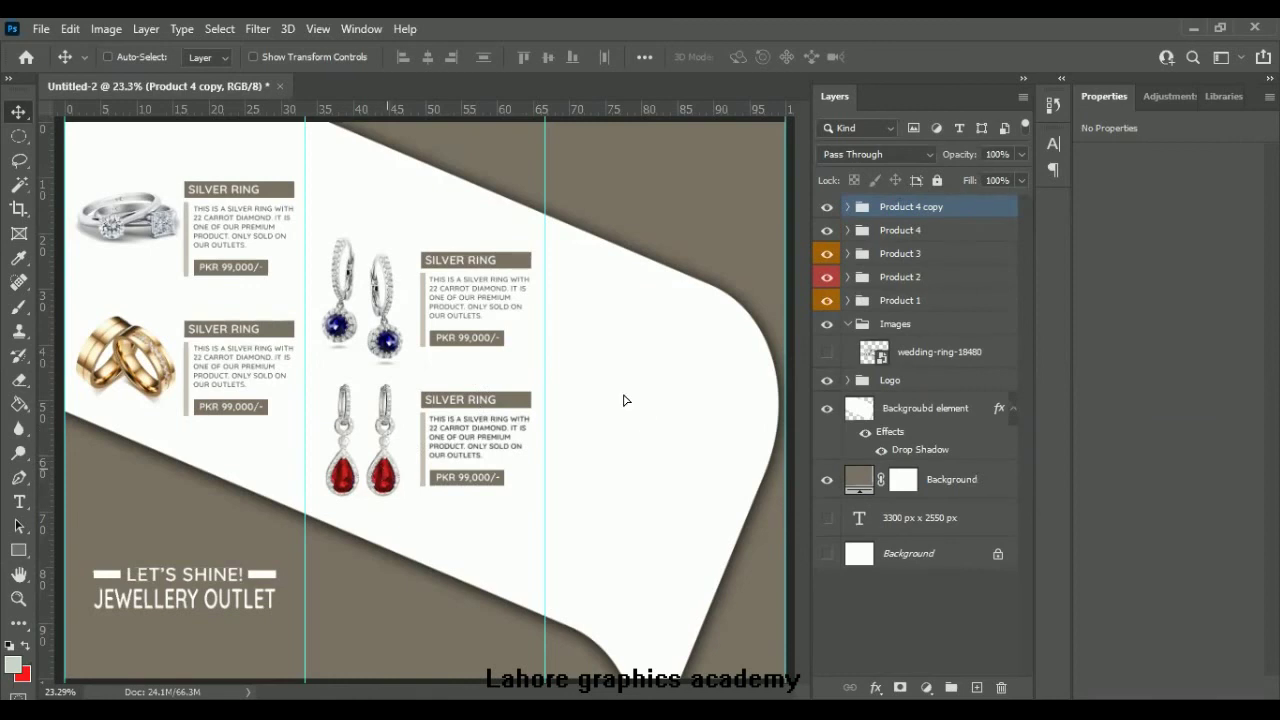
{"action": "left_click_drag", "start_coordinate": [612, 439], "coordinate": [839, 406]}
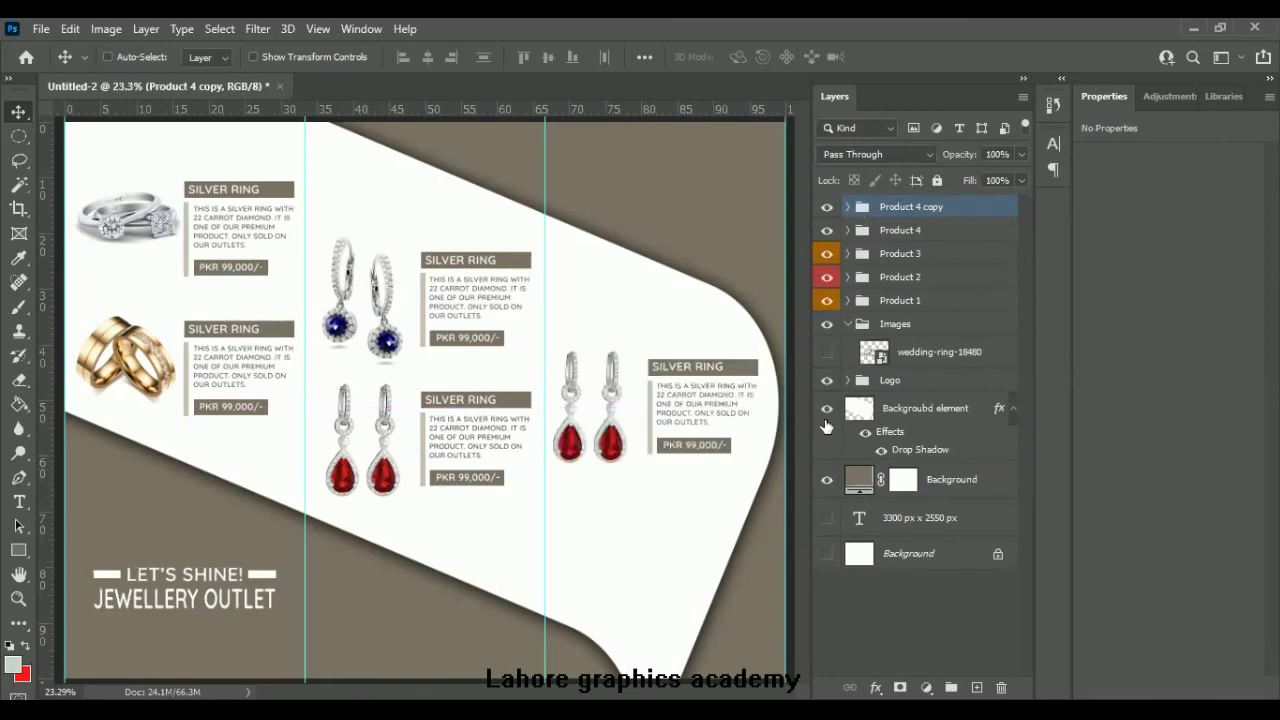
Step: Show the wedding-ring photo, scale it to 33.52%, and place it above the new card's title
{"action": "left_click", "coordinate": [827, 352]}
{"action": "left_click", "coordinate": [935, 352]}
{"action": "key", "text": "ctrl+t"}
{"action": "left_click", "coordinate": [533, 357]}
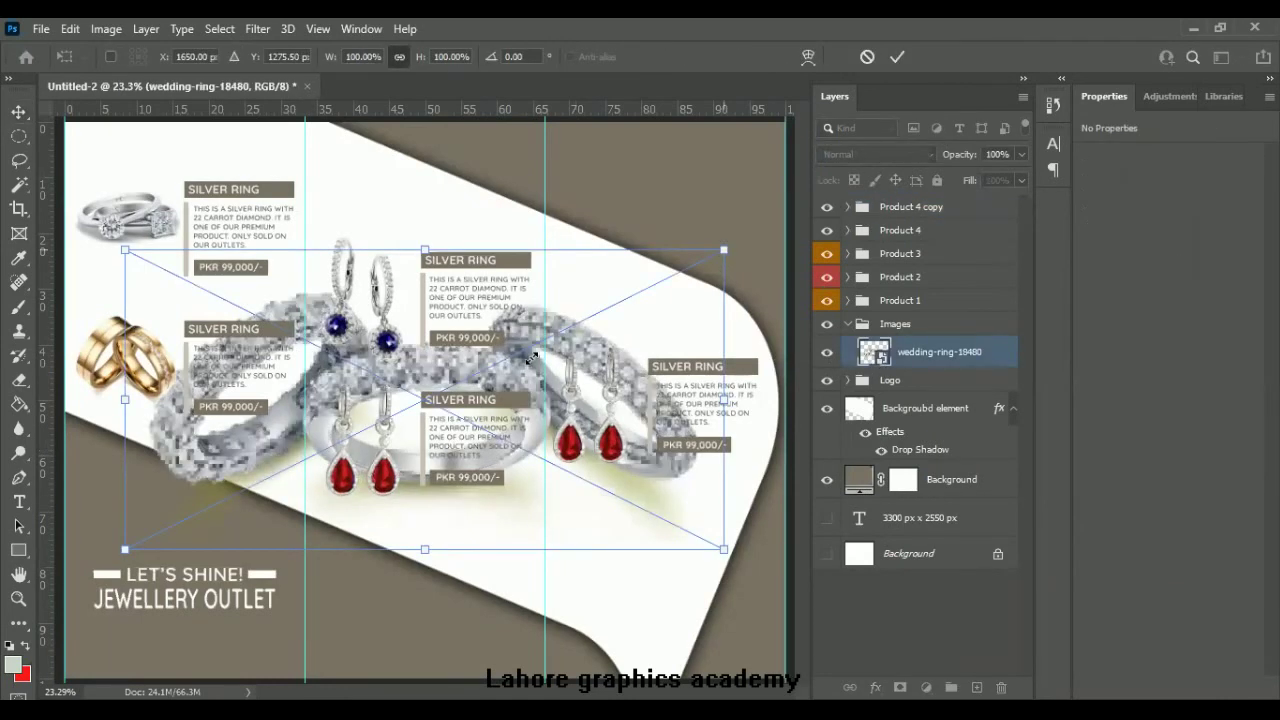
{"action": "left_click_drag", "start_coordinate": [367, 437], "coordinate": [361, 431]}
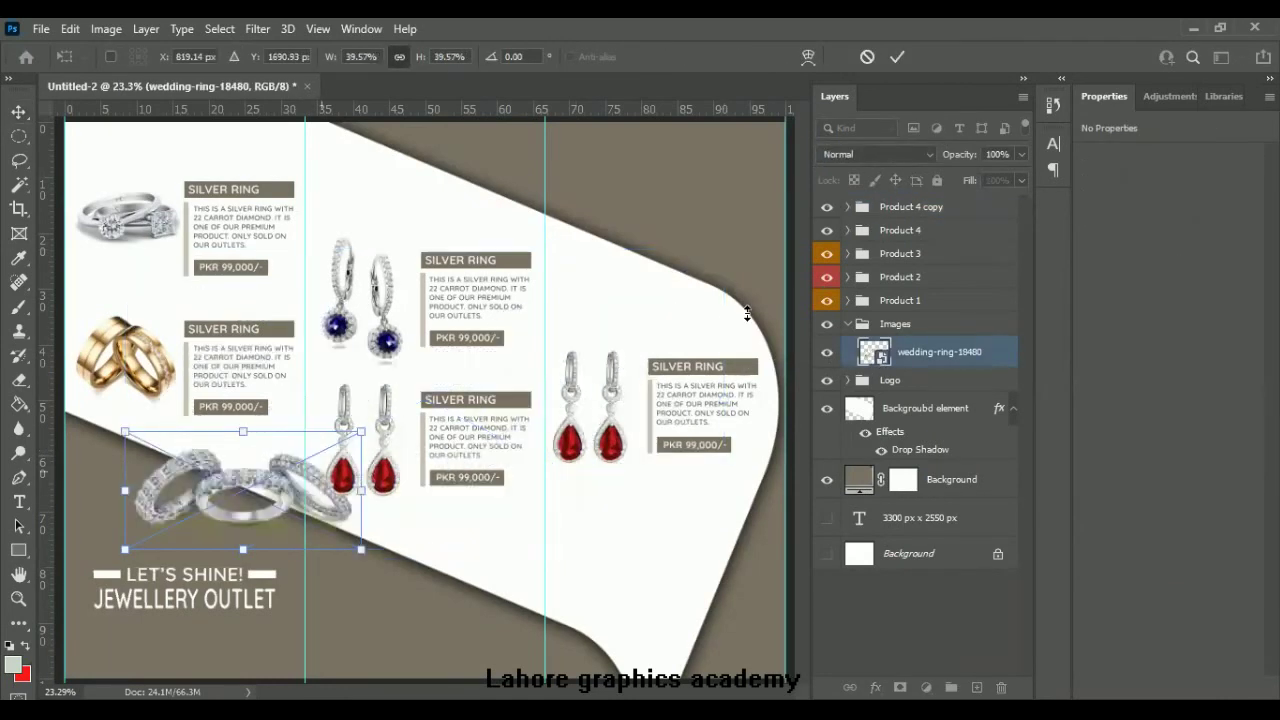
{"action": "left_click_drag", "start_coordinate": [747, 313], "coordinate": [709, 338]}
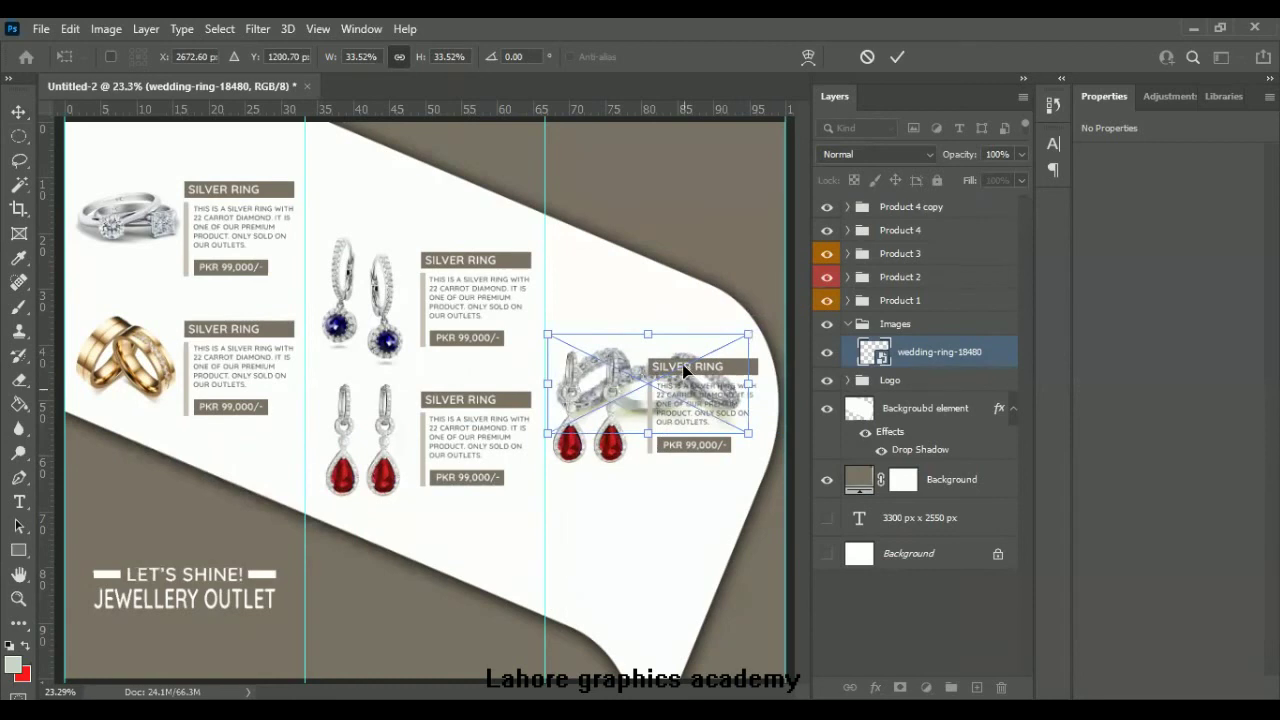
{"action": "left_click_drag", "start_coordinate": [682, 358], "coordinate": [687, 320]}
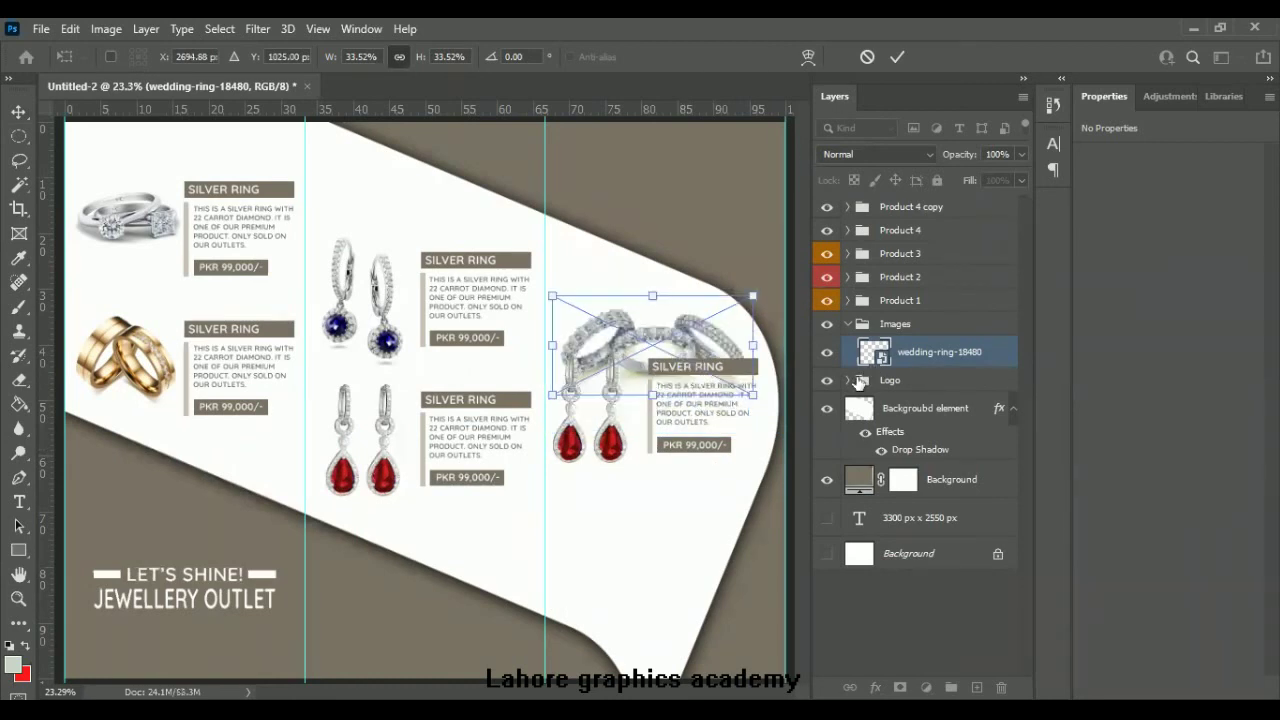
{"action": "key", "text": "Return"}
{"action": "left_click", "coordinate": [900, 206]}
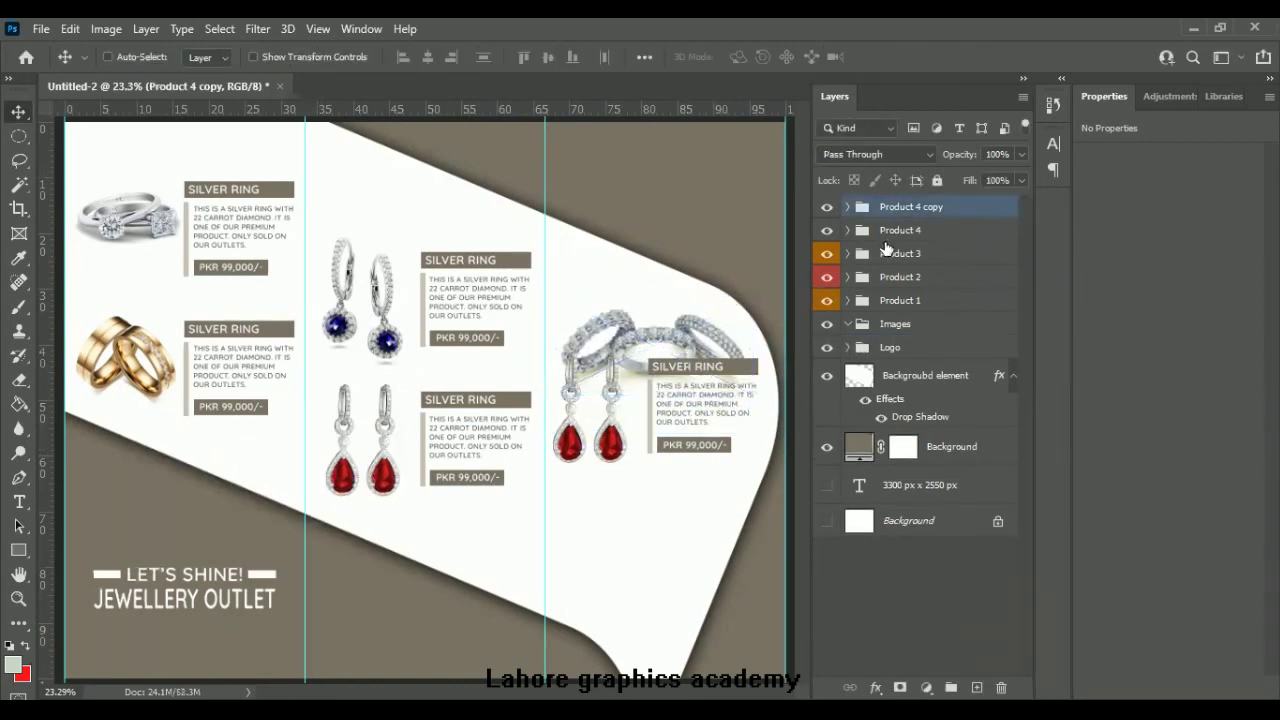
{"action": "left_click", "coordinate": [847, 207]}
Step: Hide the copied earring and red stone layers in the right-hand card
{"action": "left_click", "coordinate": [826, 236]}
{"action": "left_click", "coordinate": [826, 555]}
{"action": "left_click", "coordinate": [826, 591]}
{"action": "scroll", "coordinate": [840, 580], "scroll_direction": "down", "scroll_amount": 1}
{"action": "left_click", "coordinate": [826, 578]}
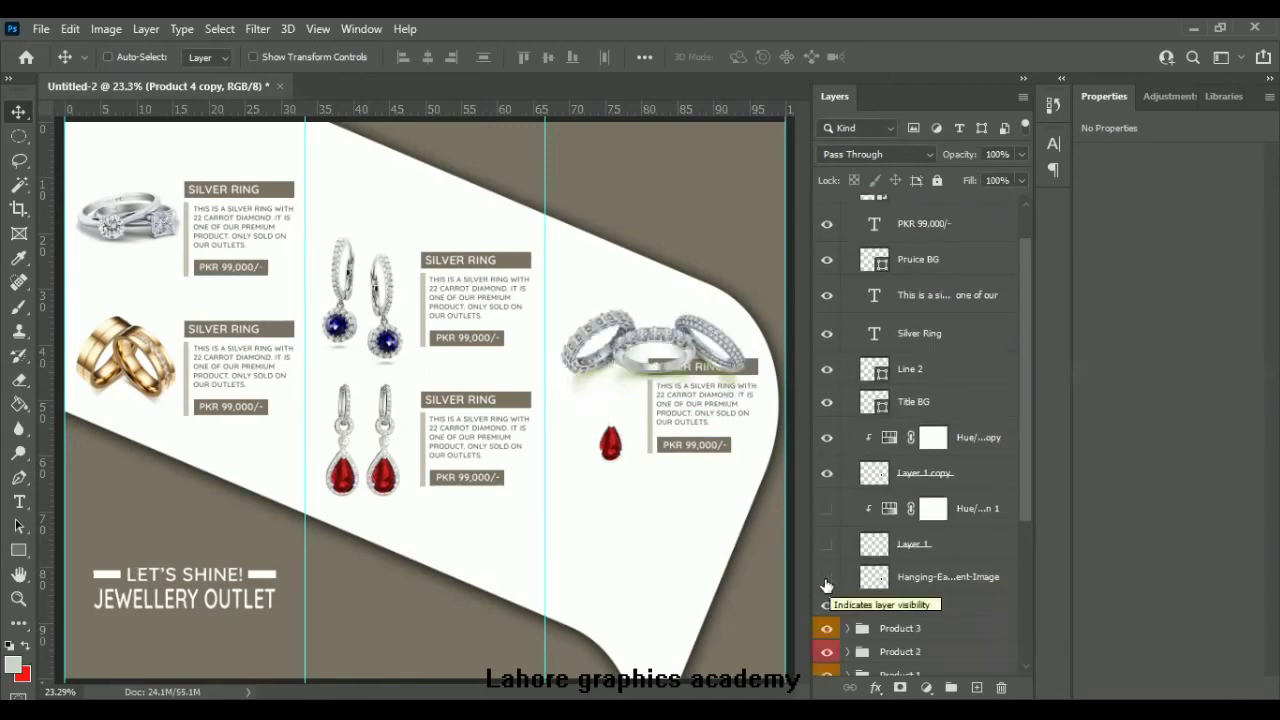
{"action": "scroll", "coordinate": [887, 575], "scroll_direction": "down", "scroll_amount": 2}
{"action": "left_click", "coordinate": [826, 402]}
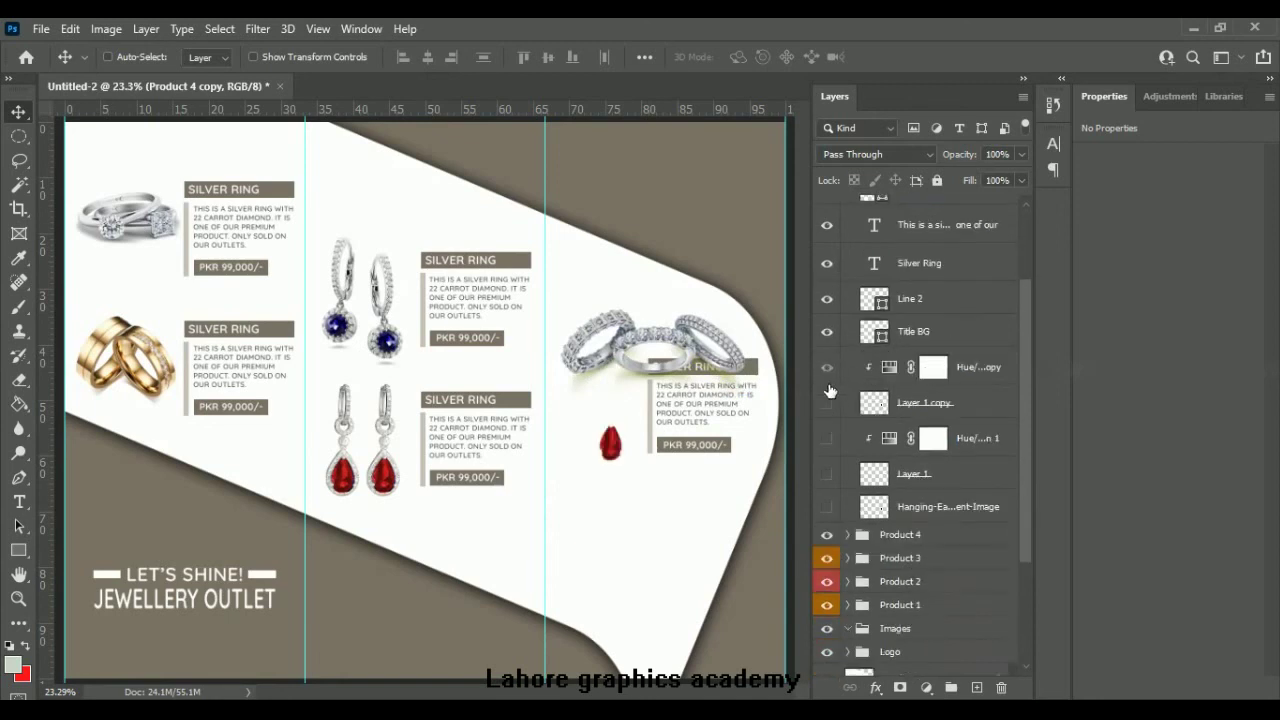
{"action": "left_click", "coordinate": [827, 368]}
{"action": "scroll", "coordinate": [895, 380], "scroll_direction": "up", "scroll_amount": 3}
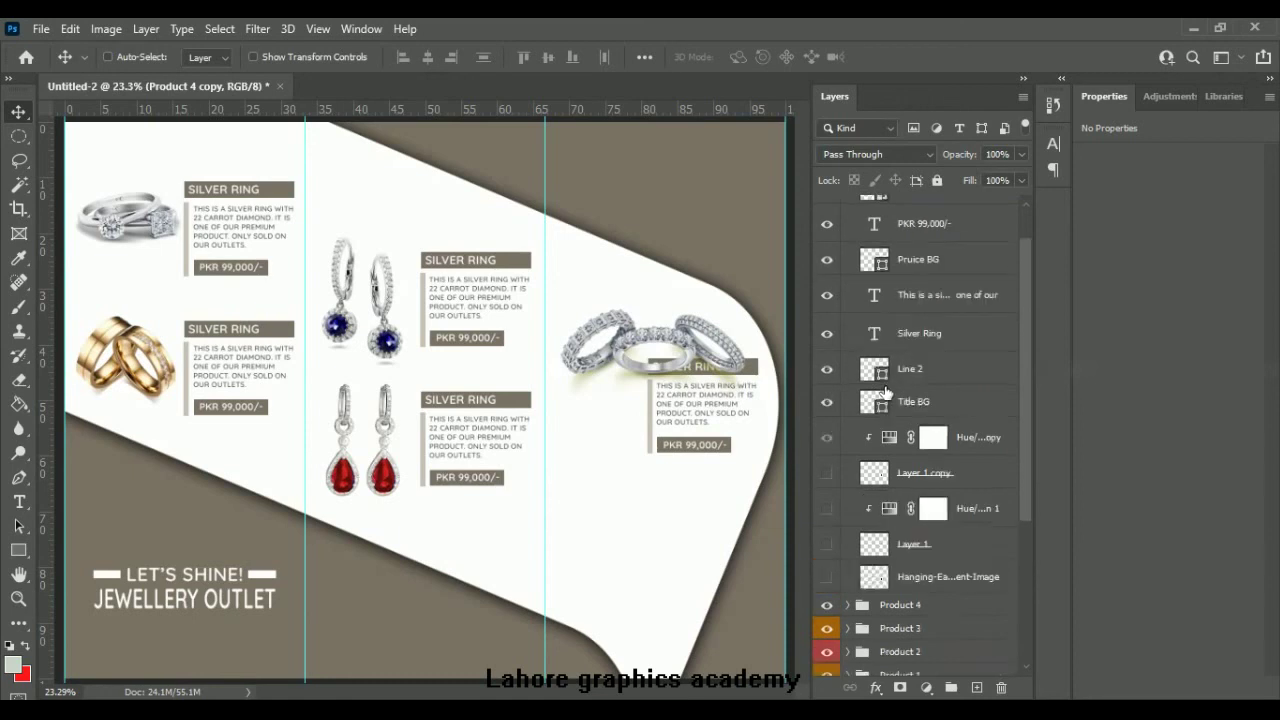
Step: Move the card's text block below the rings and hide its divider line
{"action": "left_click", "coordinate": [893, 415]}
{"action": "left_click", "coordinate": [927, 272], "text": "shift"}
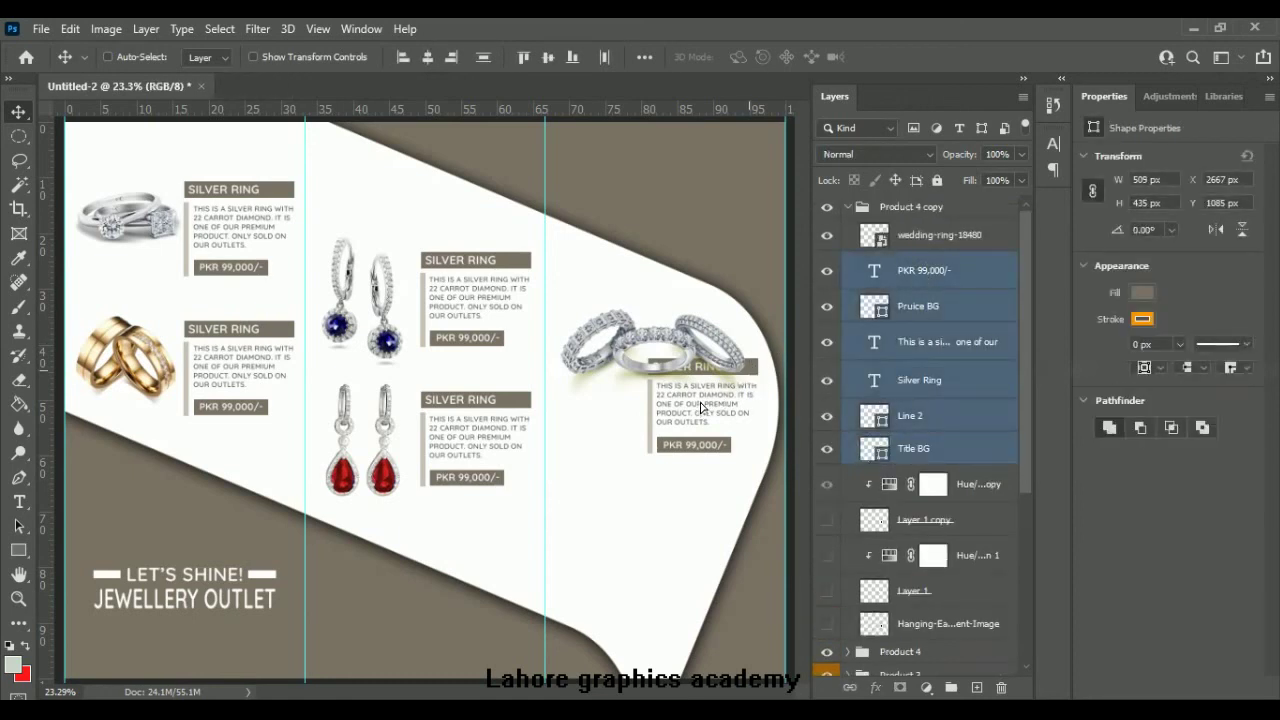
{"action": "left_click_drag", "start_coordinate": [702, 408], "coordinate": [650, 441]}
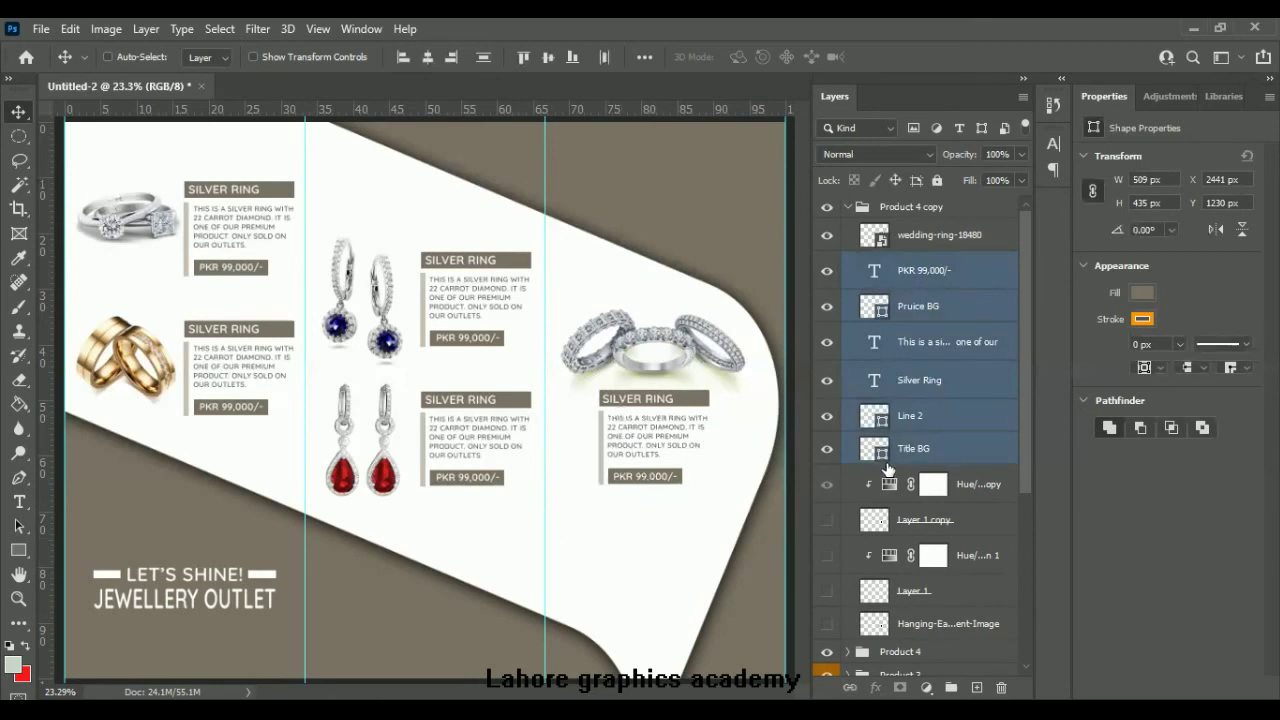
{"action": "left_click", "coordinate": [826, 415]}
{"action": "left_click", "coordinate": [880, 446]}
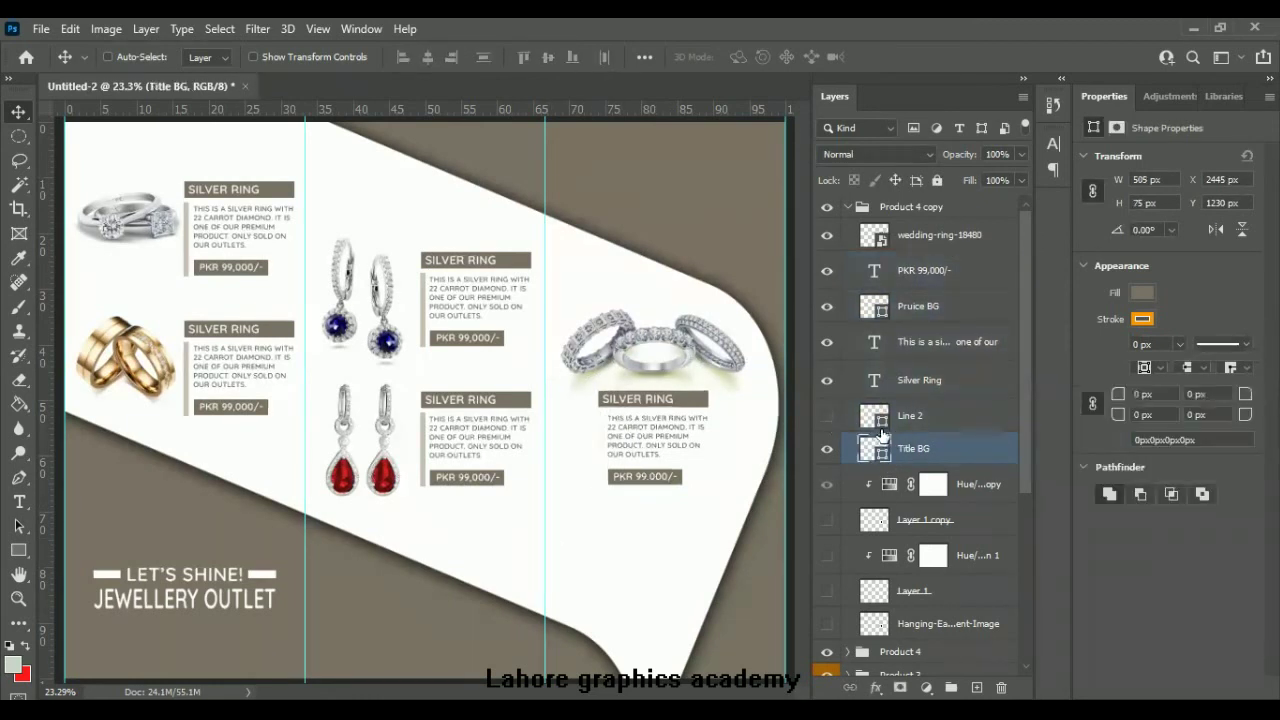
Step: Left-align the description and price box with the title, nudging the PKR 99,000/- price left
{"action": "left_click", "coordinate": [924, 384]}
{"action": "left_click", "coordinate": [916, 311]}
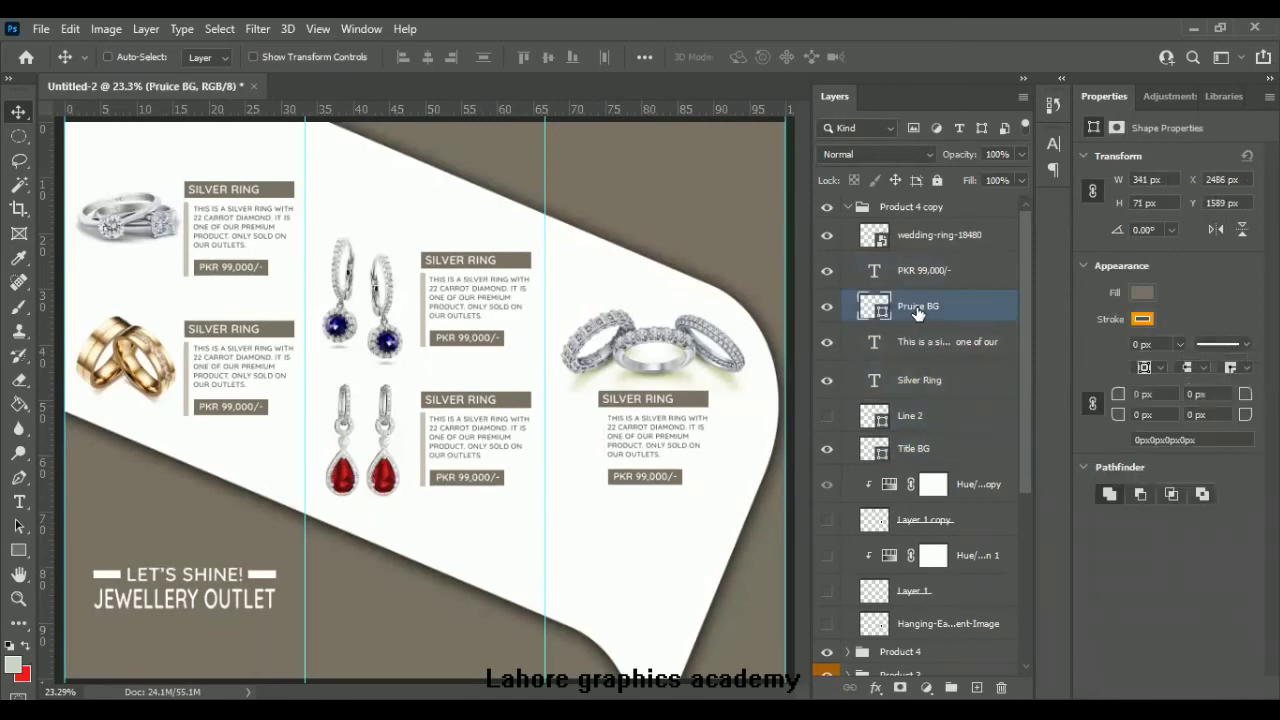
{"action": "left_click", "coordinate": [926, 452], "text": "ctrl"}
{"action": "left_click", "coordinate": [939, 355], "text": "ctrl"}
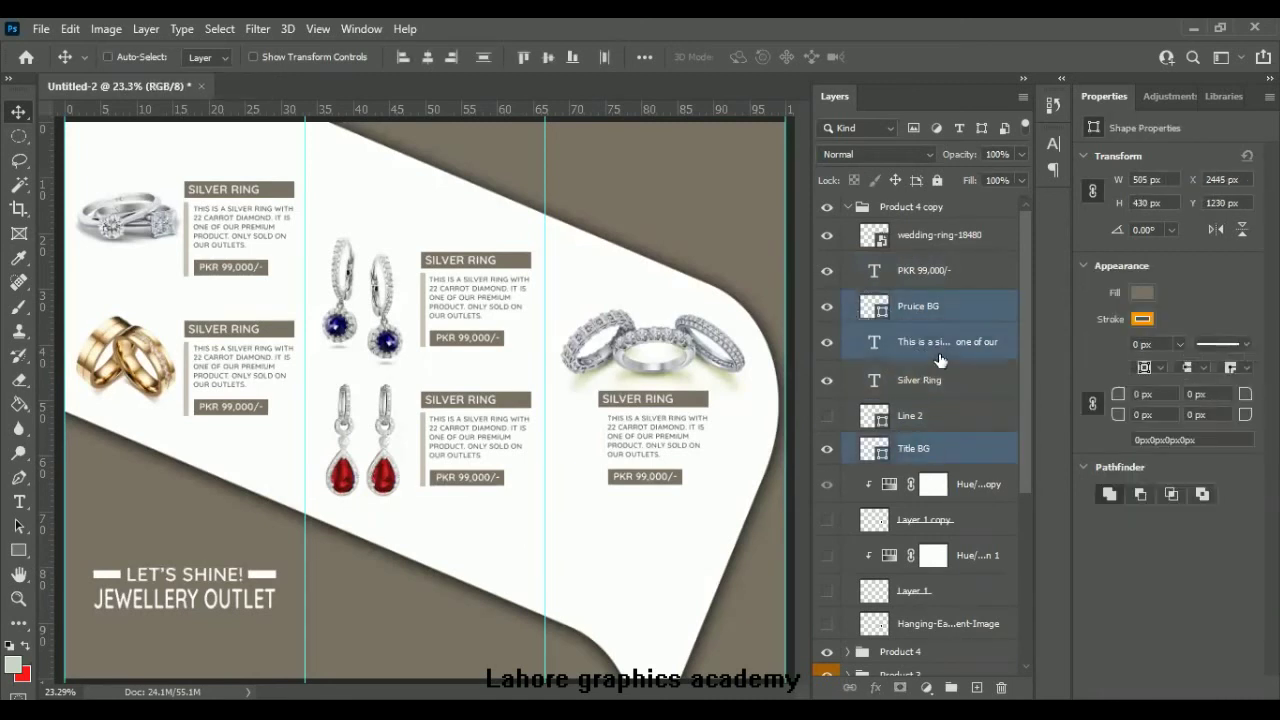
{"action": "left_click", "coordinate": [404, 56]}
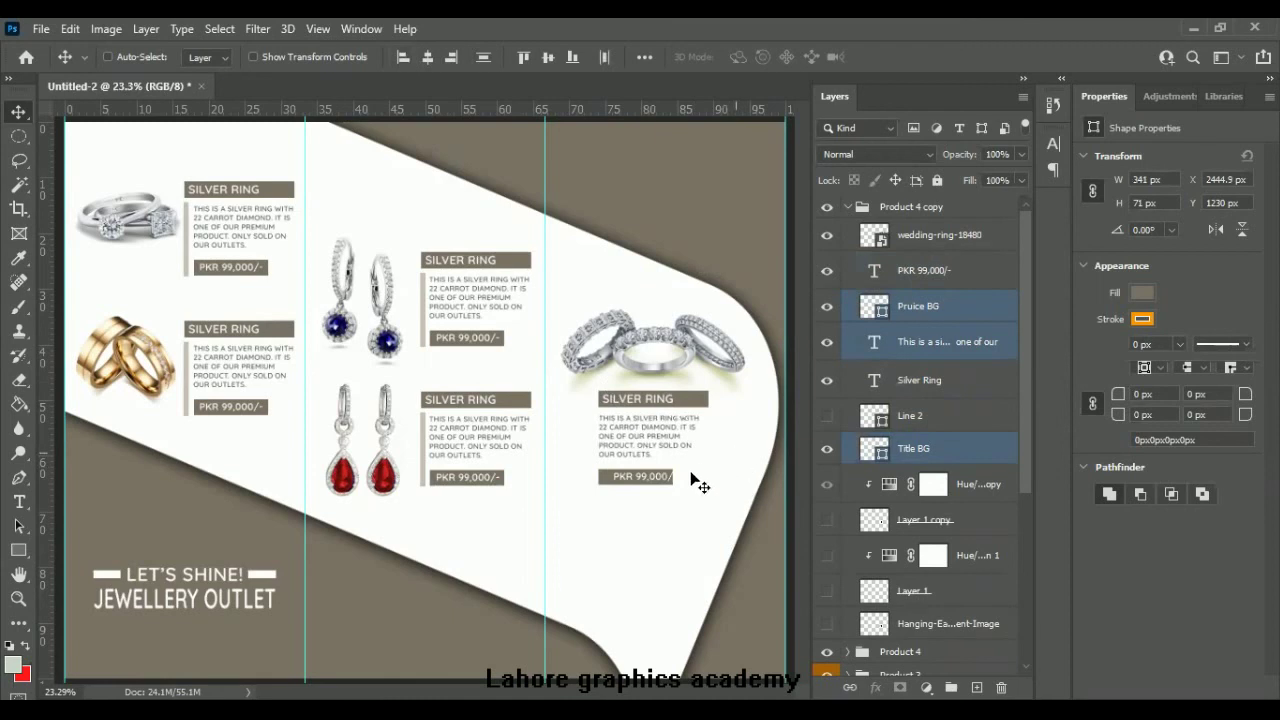
{"action": "left_click", "coordinate": [915, 282]}
{"action": "key", "text": "shift+Left"}
{"action": "key", "text": "shift+Left"}
{"action": "key", "text": "shift+Left"}
{"action": "key", "text": "shift+Left"}
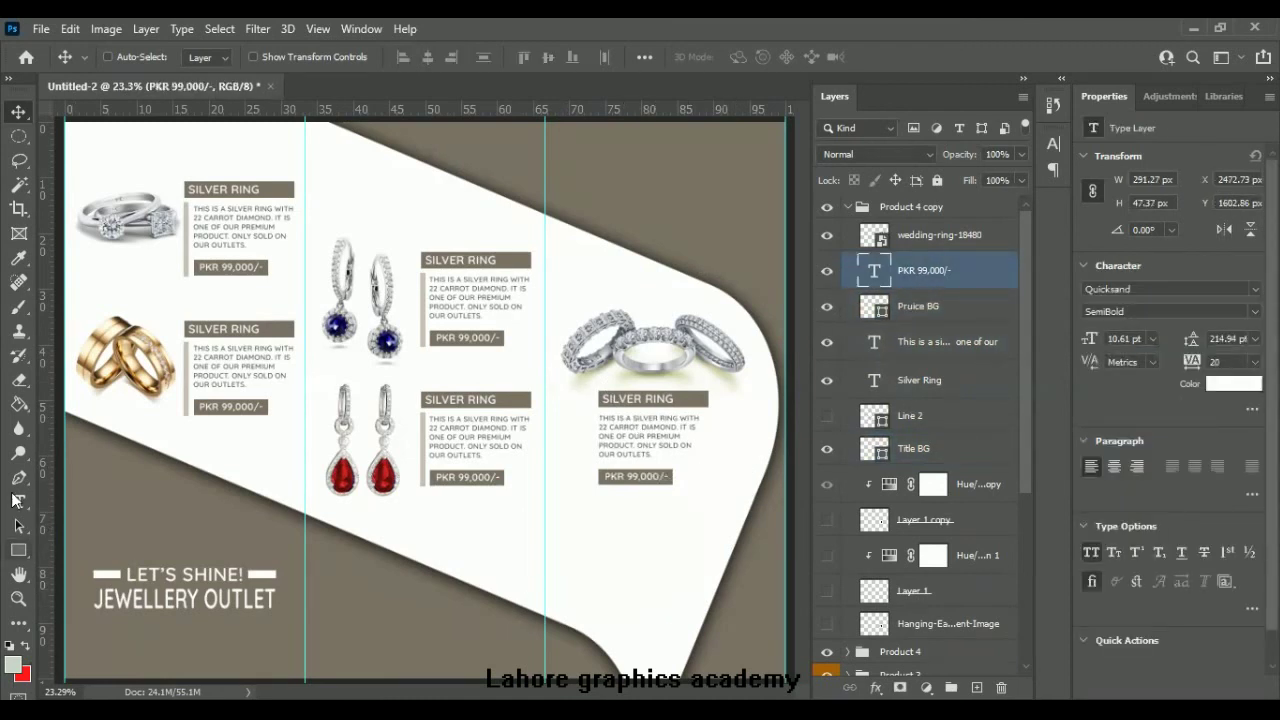